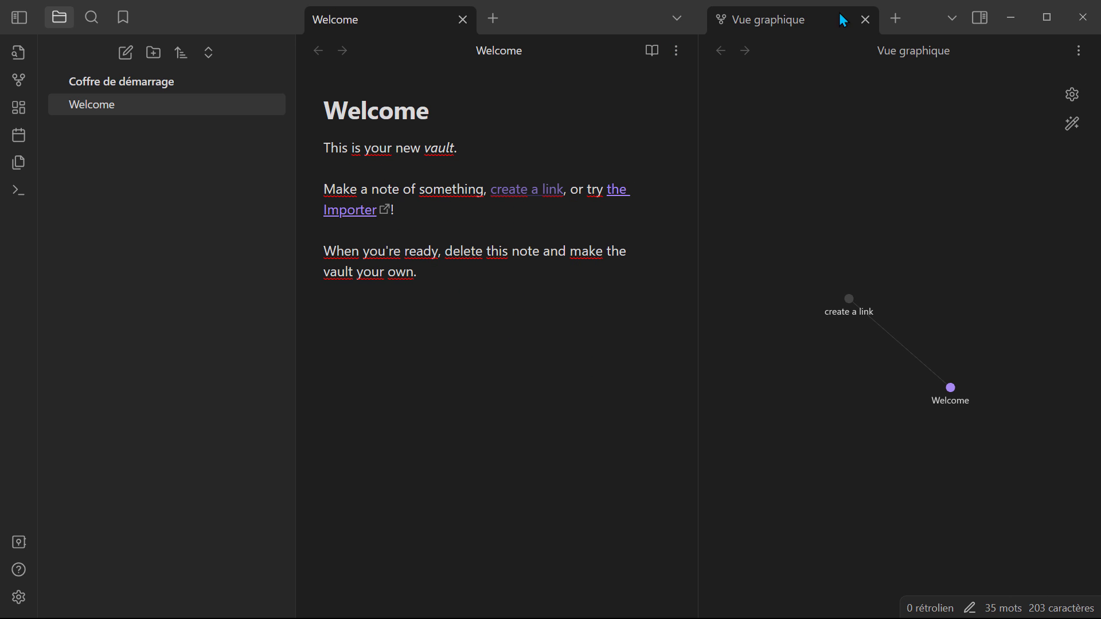
Close the graph view and delete the Welcome note from the vault
click(868, 24)
key(ctrl+w)
click(132, 107)
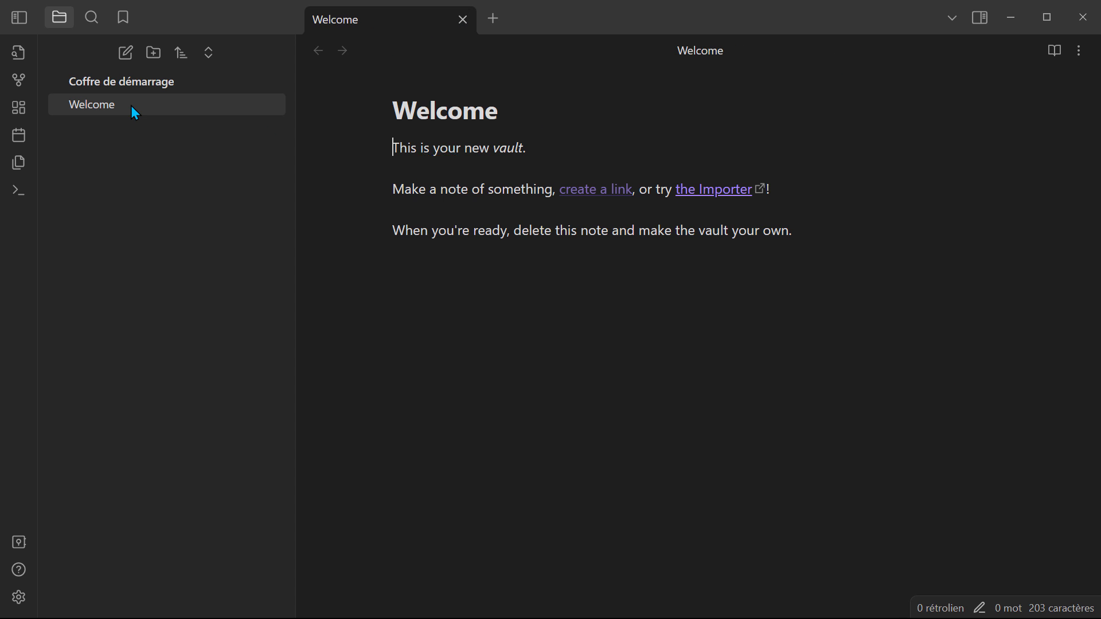
click(1077, 56)
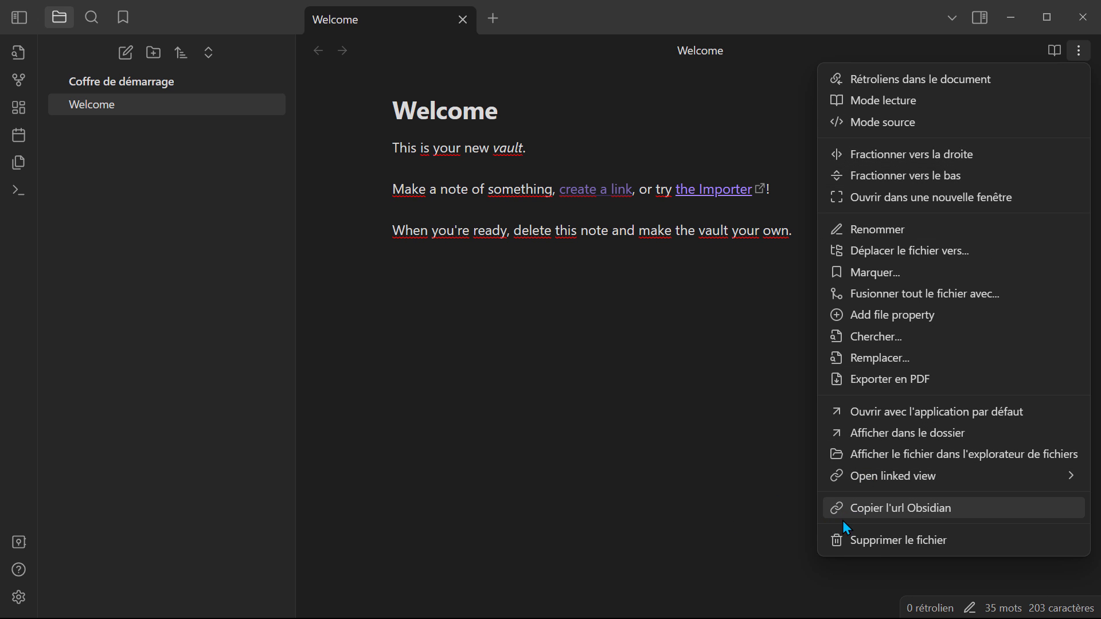
click(877, 541)
click(658, 367)
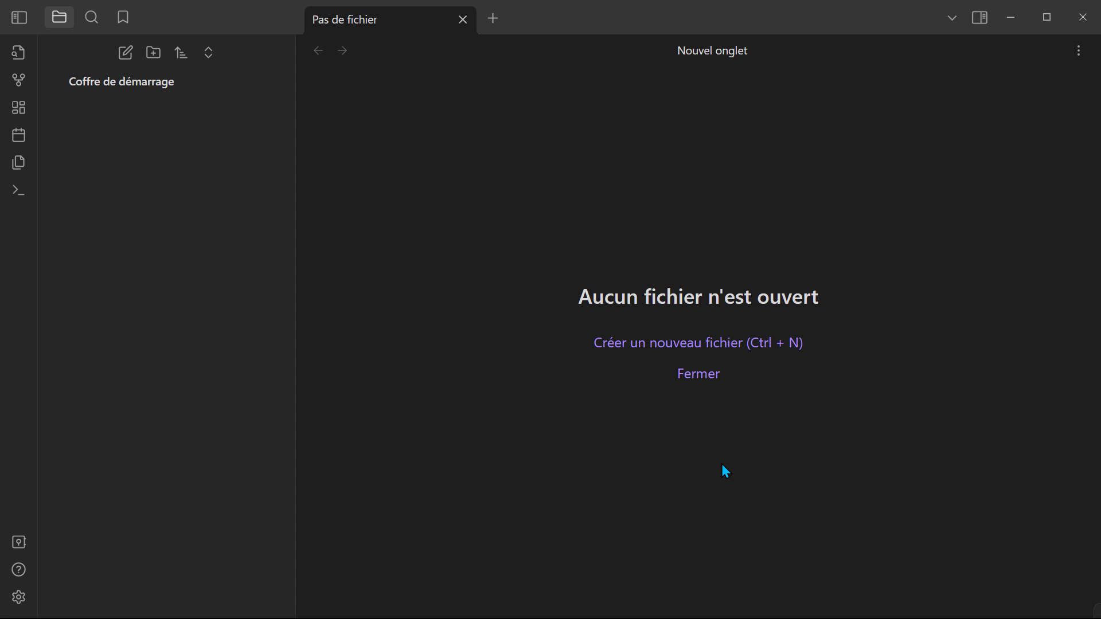
Create a new note at the vault root and title it "titre"
click(124, 54)
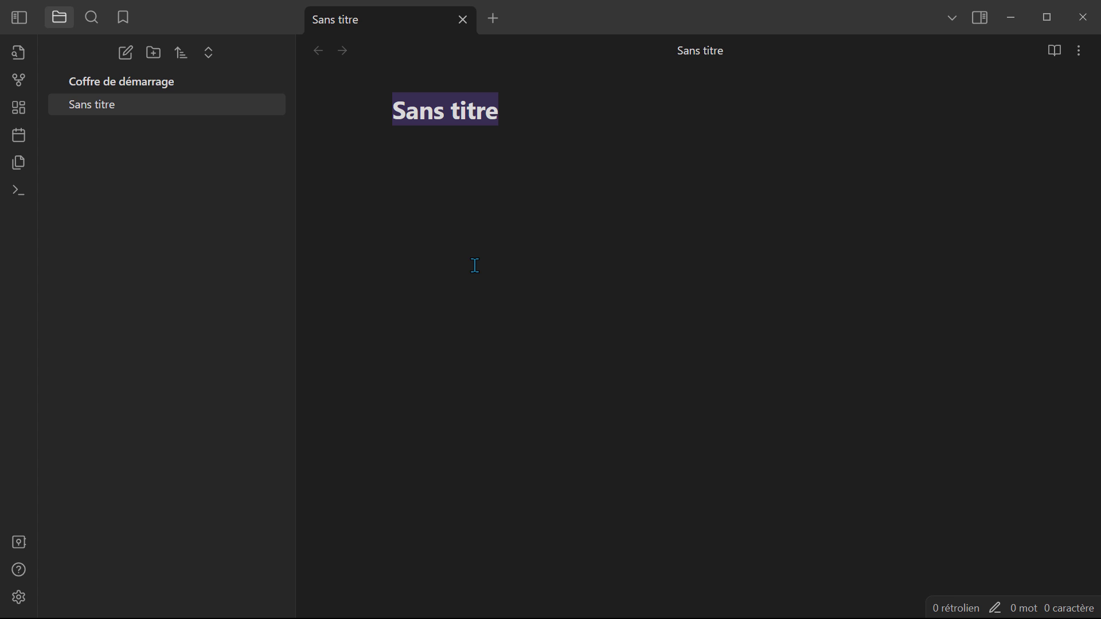
text(titre)
key(Return)
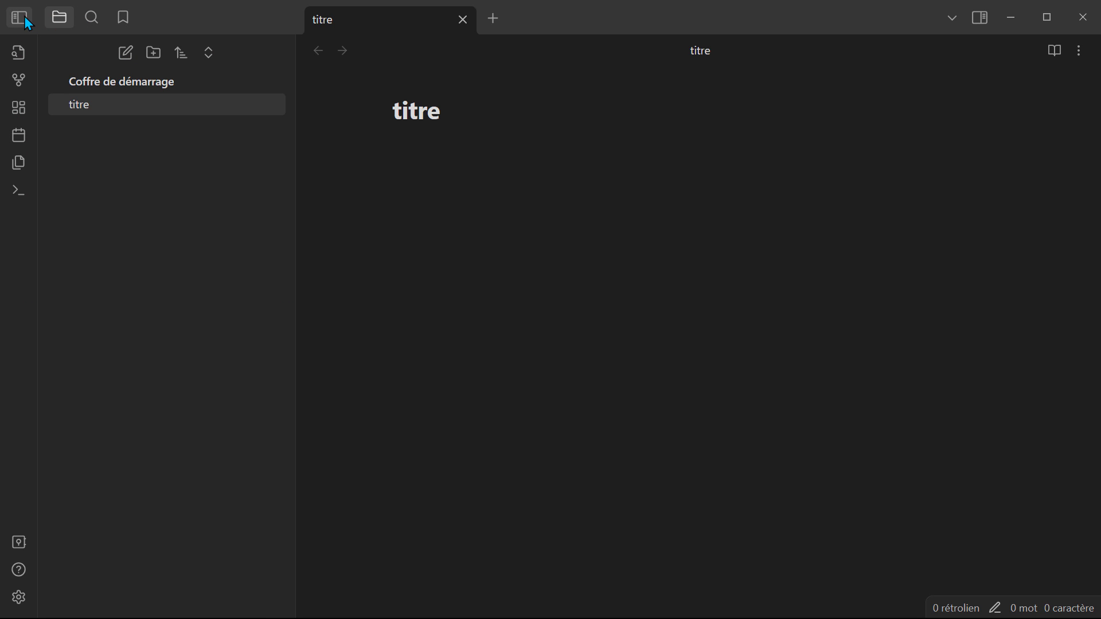
Collapse and reopen the file sidebar, then view its search, bookmarks and file explorer views
click(20, 17)
click(20, 19)
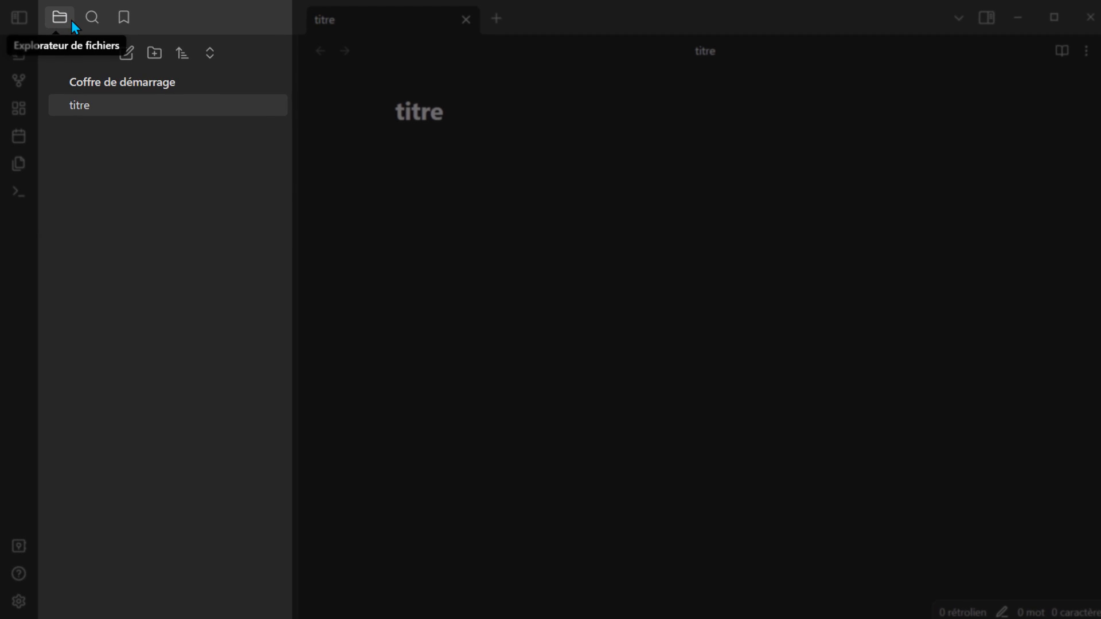
click(92, 19)
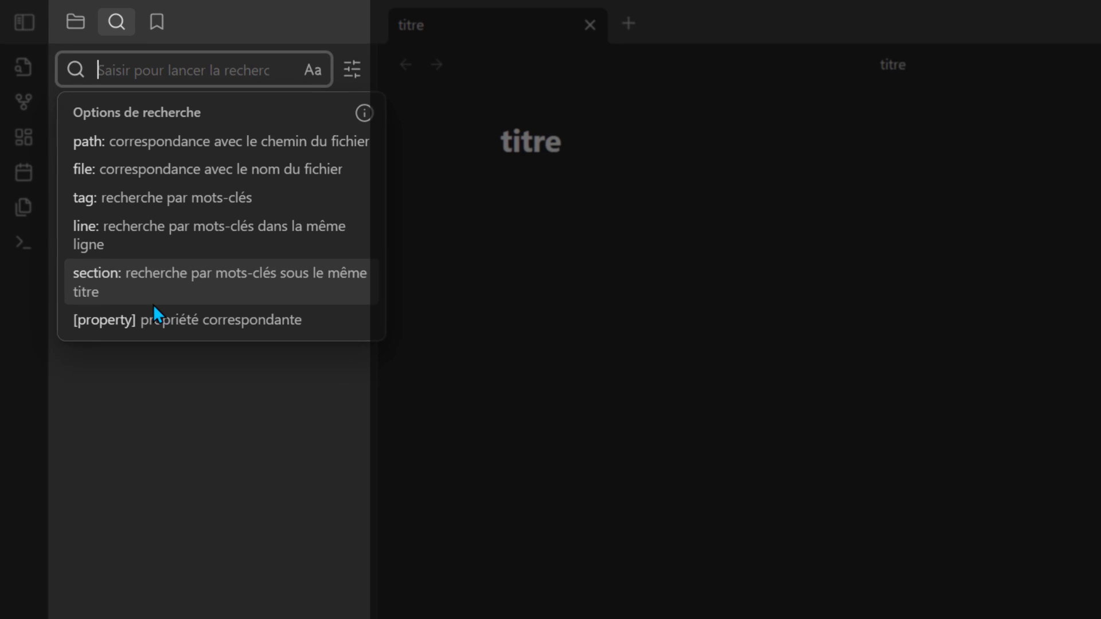
click(167, 27)
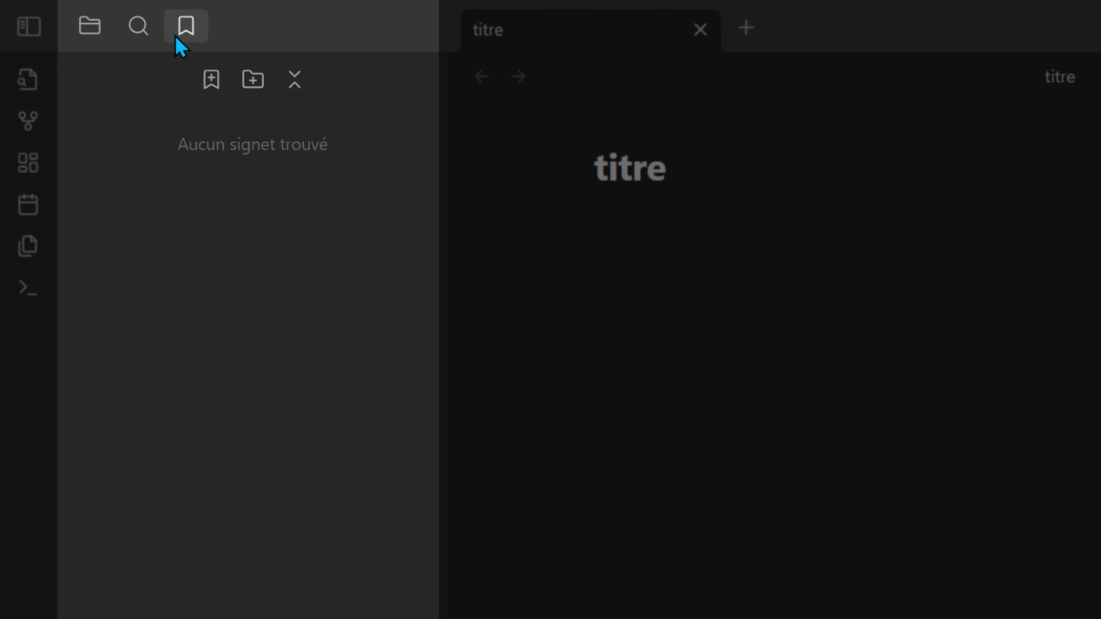
click(143, 27)
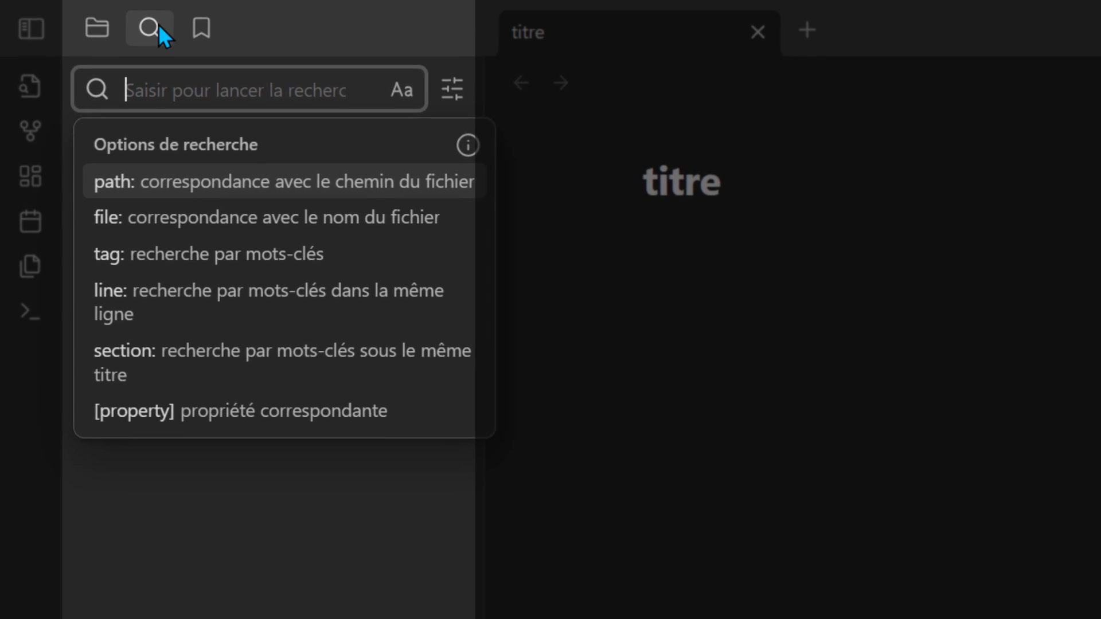
click(192, 29)
click(100, 27)
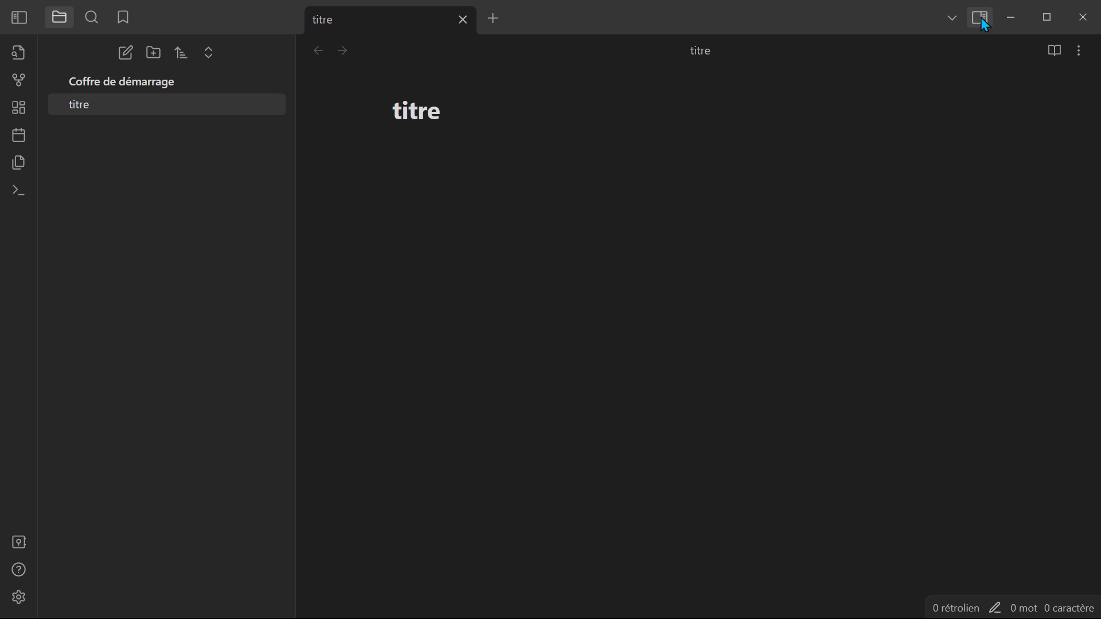
Open the sidebar with note details, view its backlinks, outgoing links, tags and outline, and collapse it again
click(981, 18)
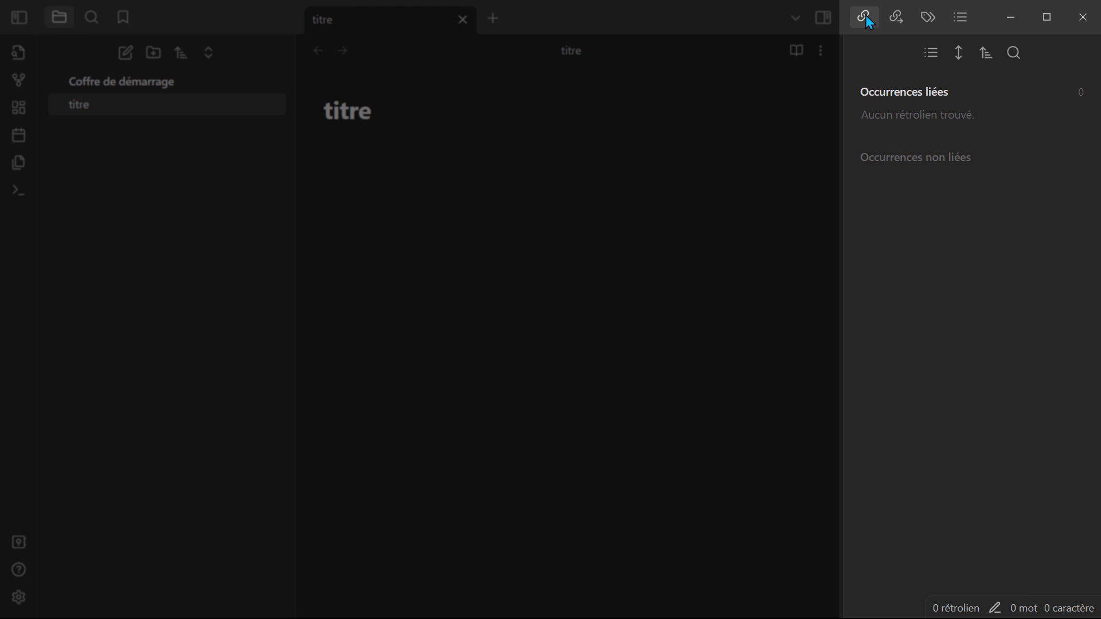
click(893, 16)
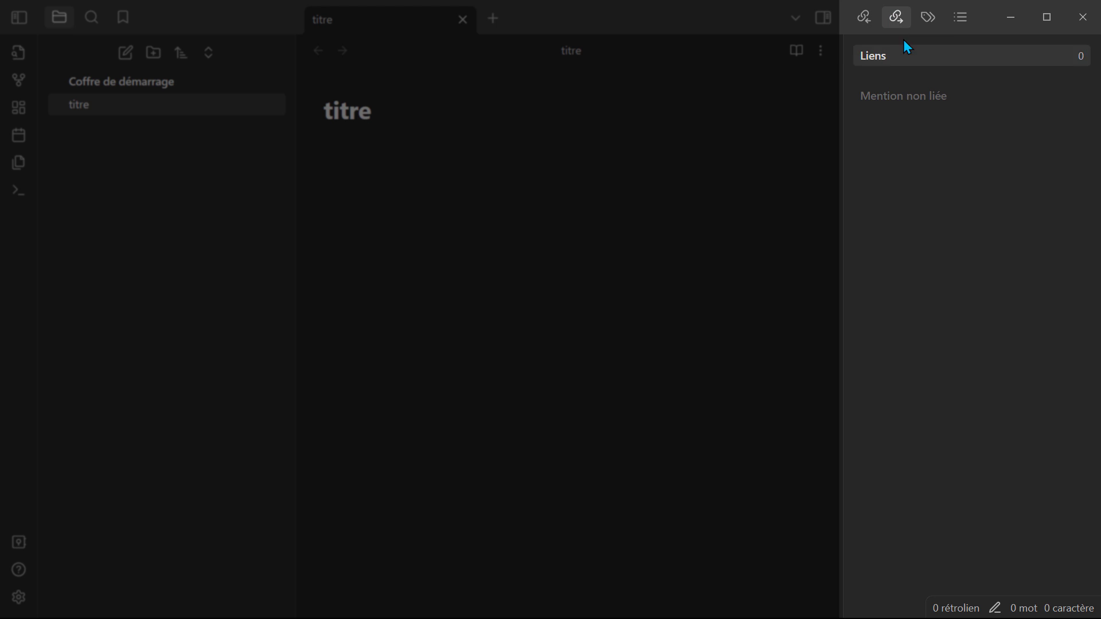
click(928, 17)
click(962, 17)
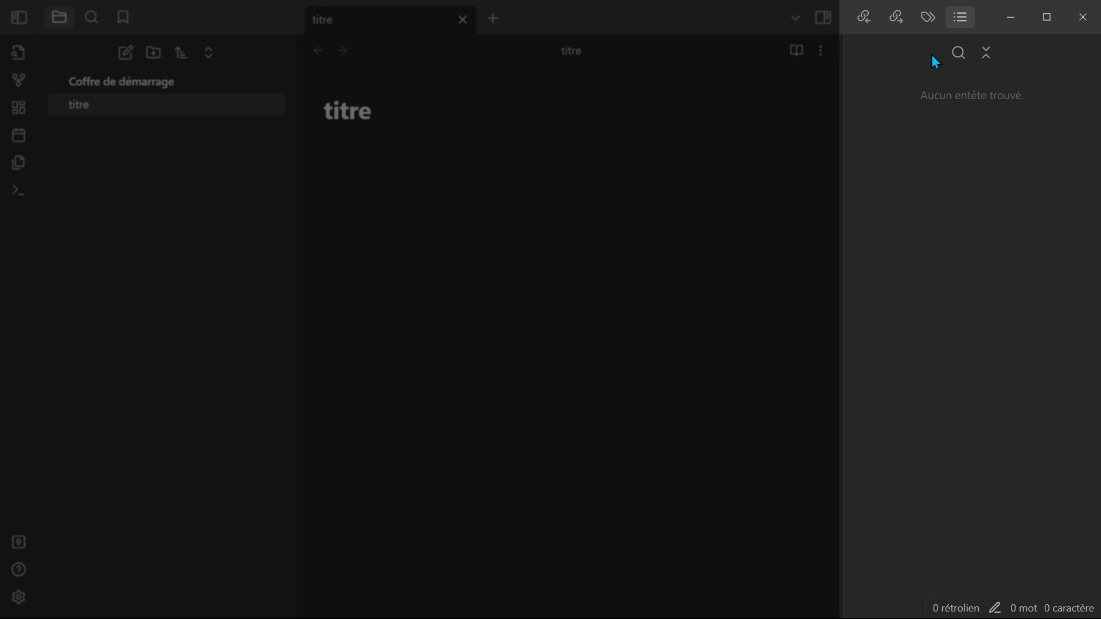
click(861, 23)
click(826, 17)
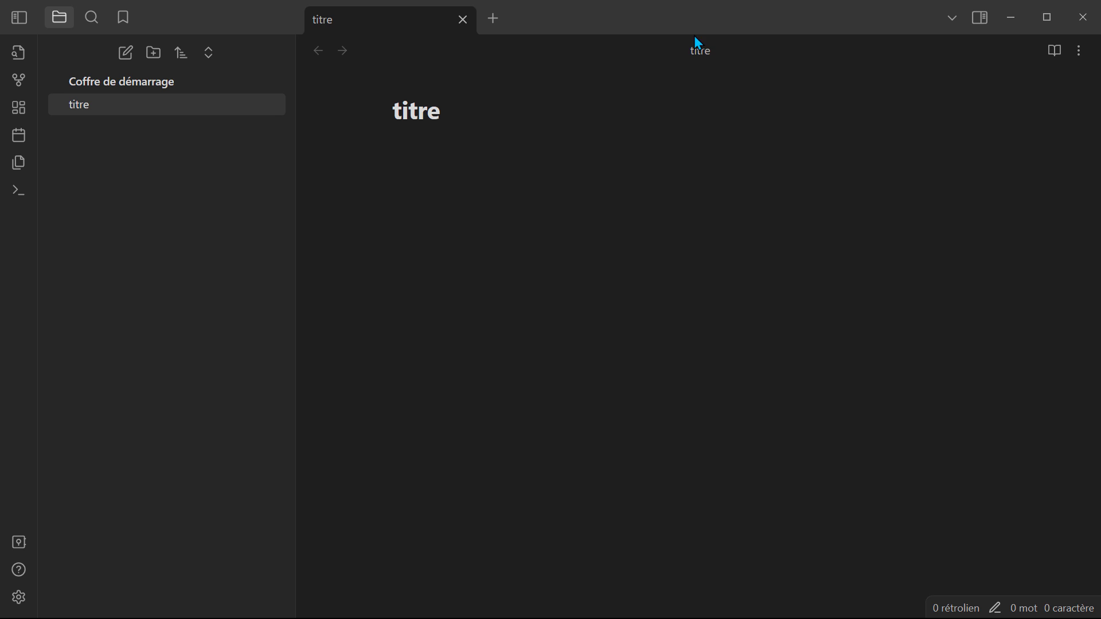
Delete the note "titre" from the vault
click(1078, 55)
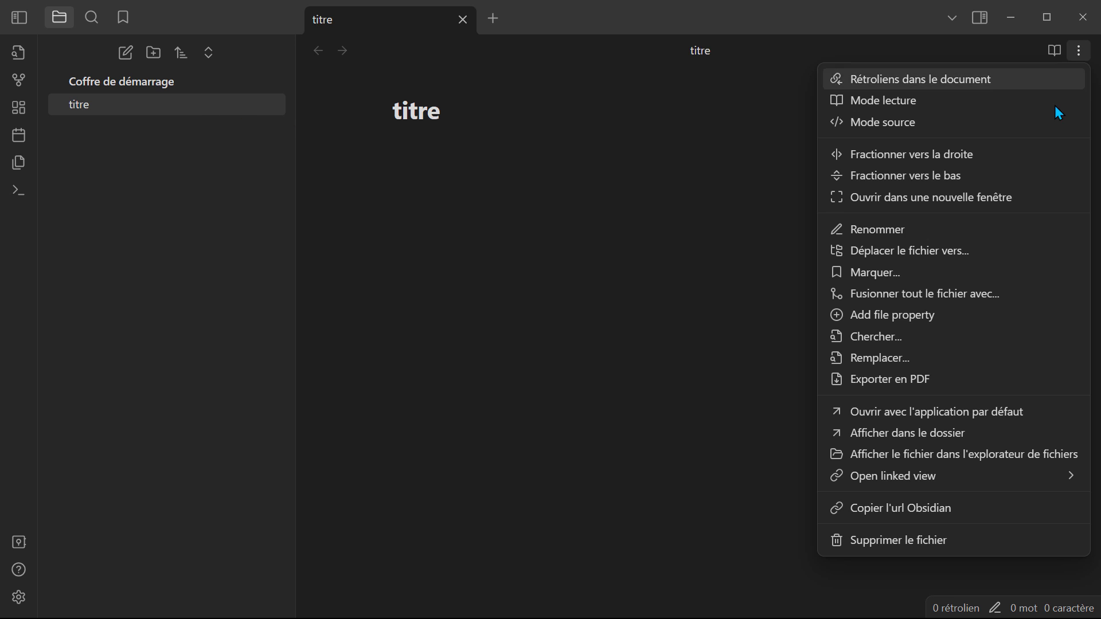
click(878, 545)
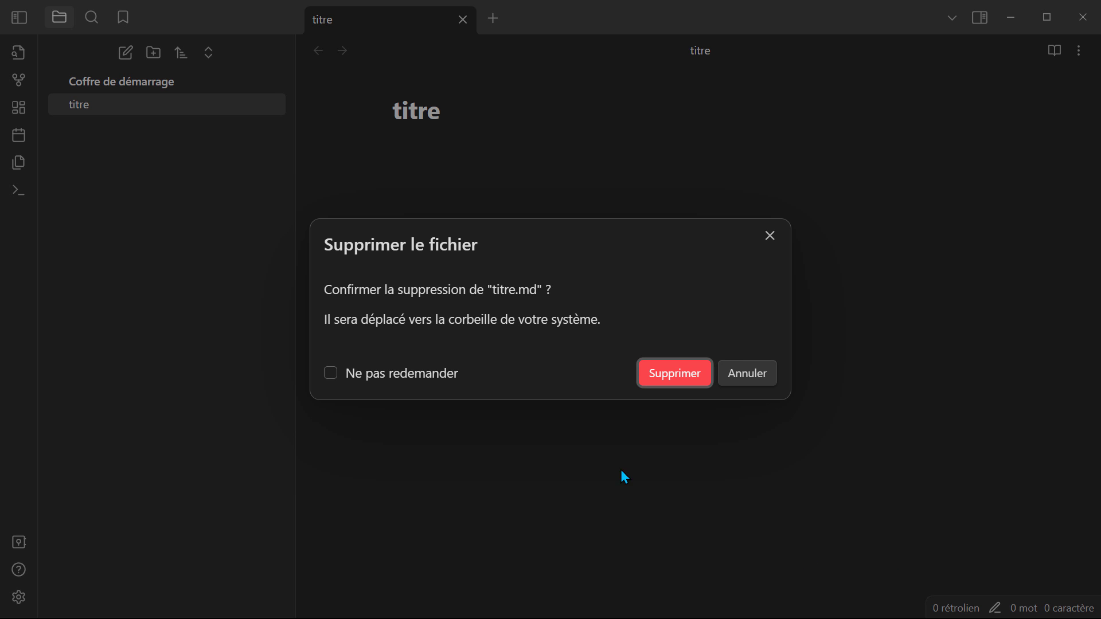
click(678, 374)
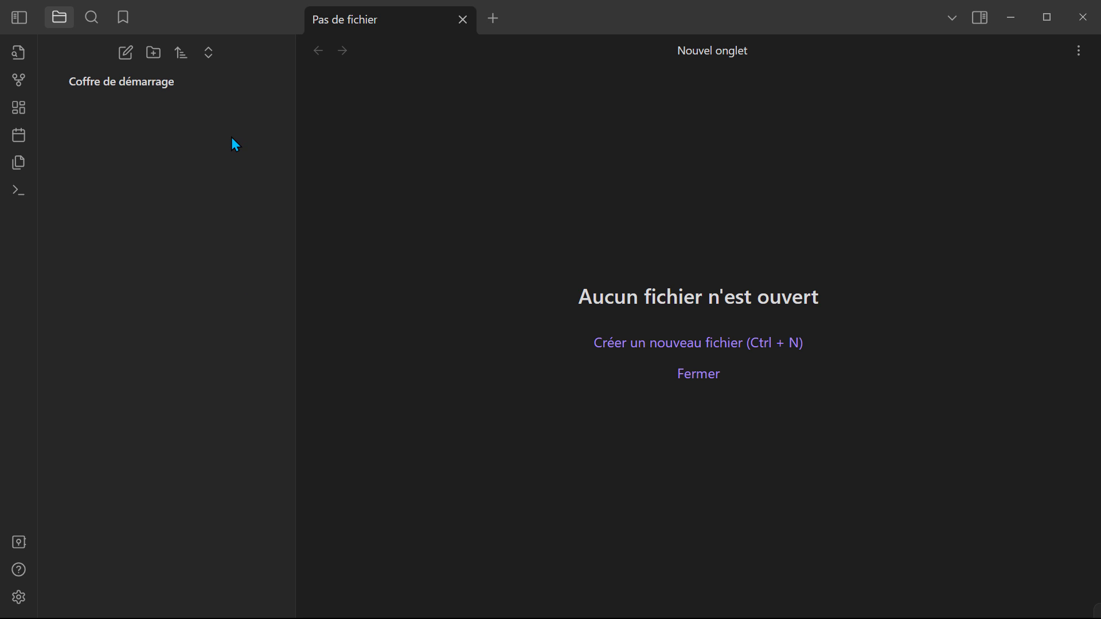
View the available option categories in the application settings, then close the settings
click(18, 597)
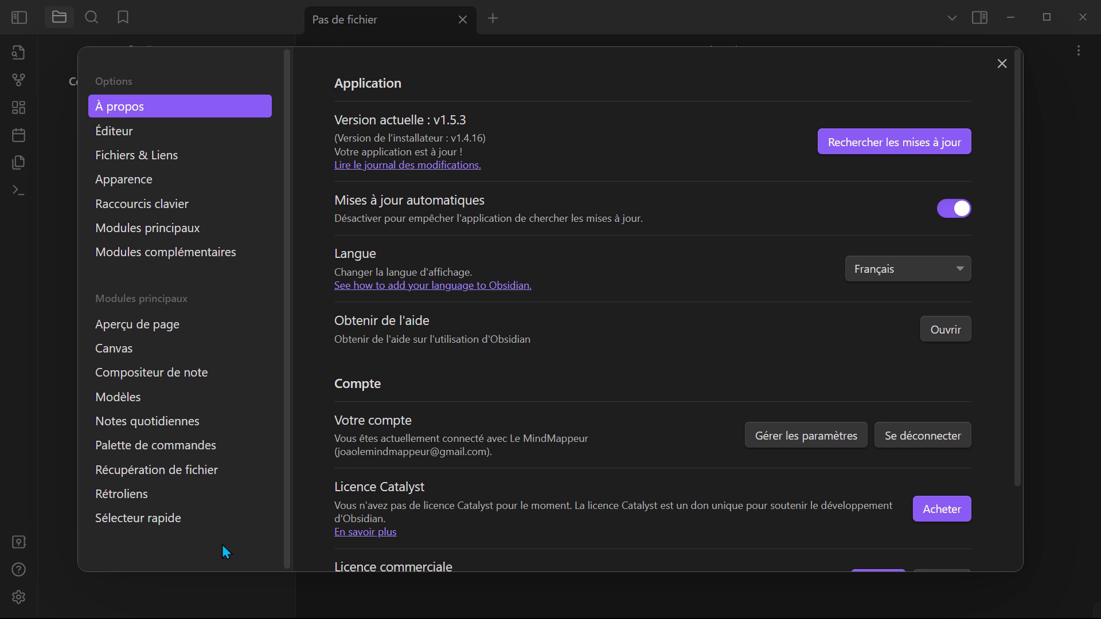
click(1002, 63)
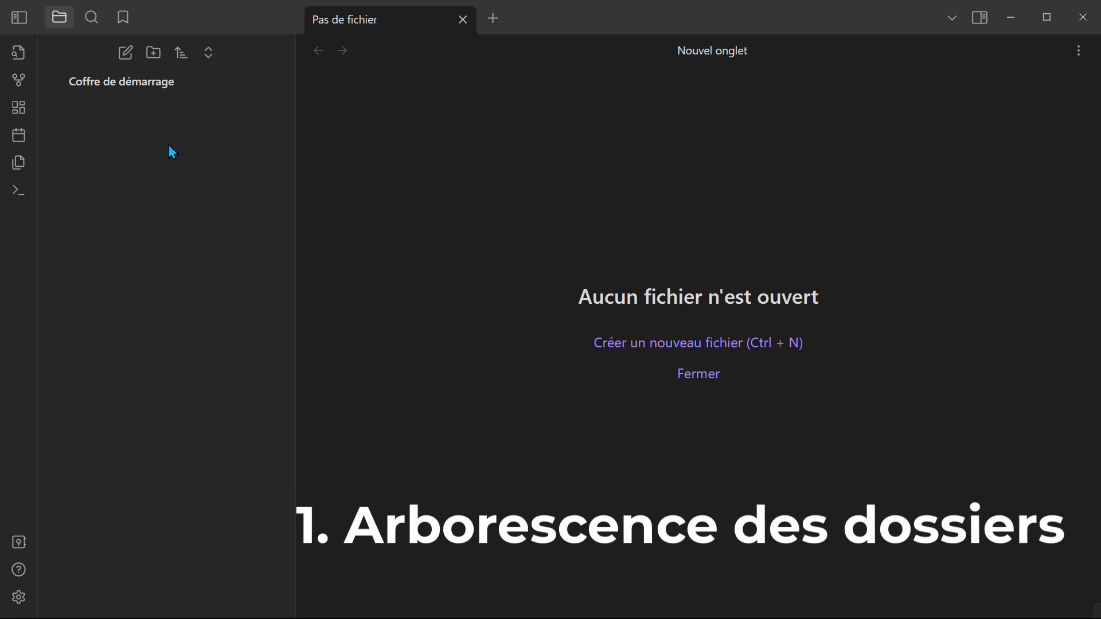
Create three new folders at the root of the vault, keeping their default names
click(152, 55)
click(152, 54)
click(152, 54)
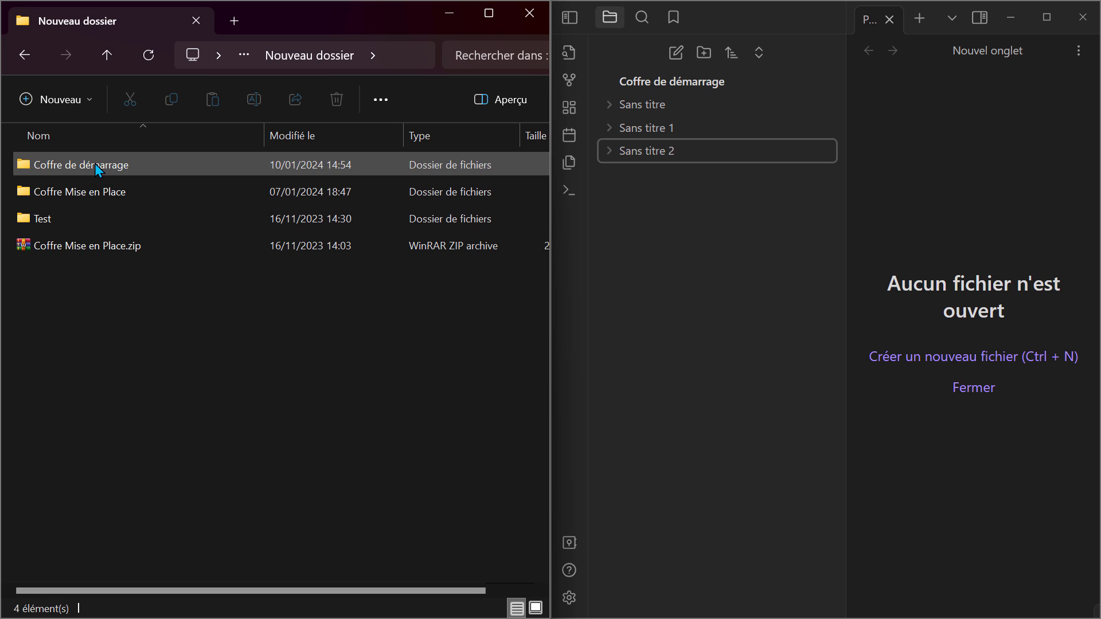
In Windows File Explorer, open the Coffre de démarrage folder, examine its .obsidian configuration folder and return to the vault folder
double_click(79, 163)
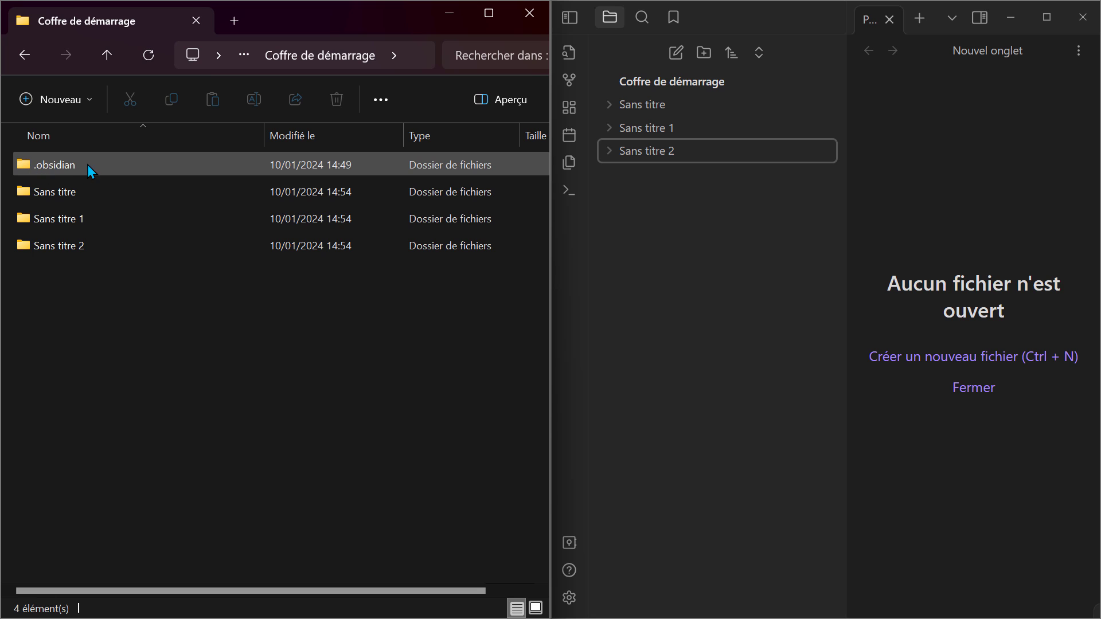
double_click(102, 167)
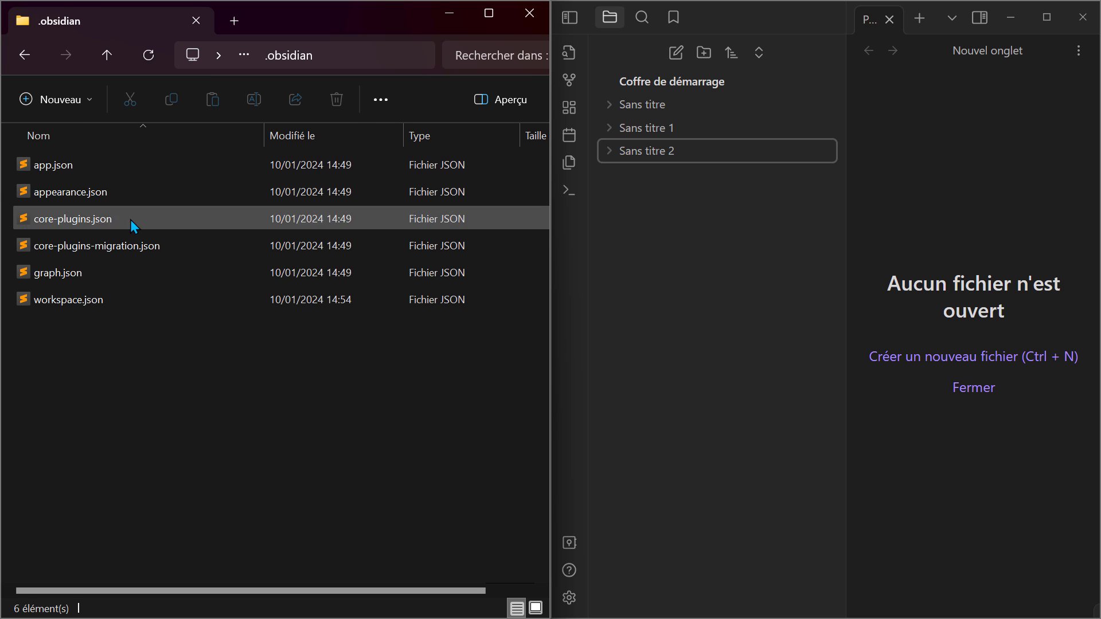
click(21, 56)
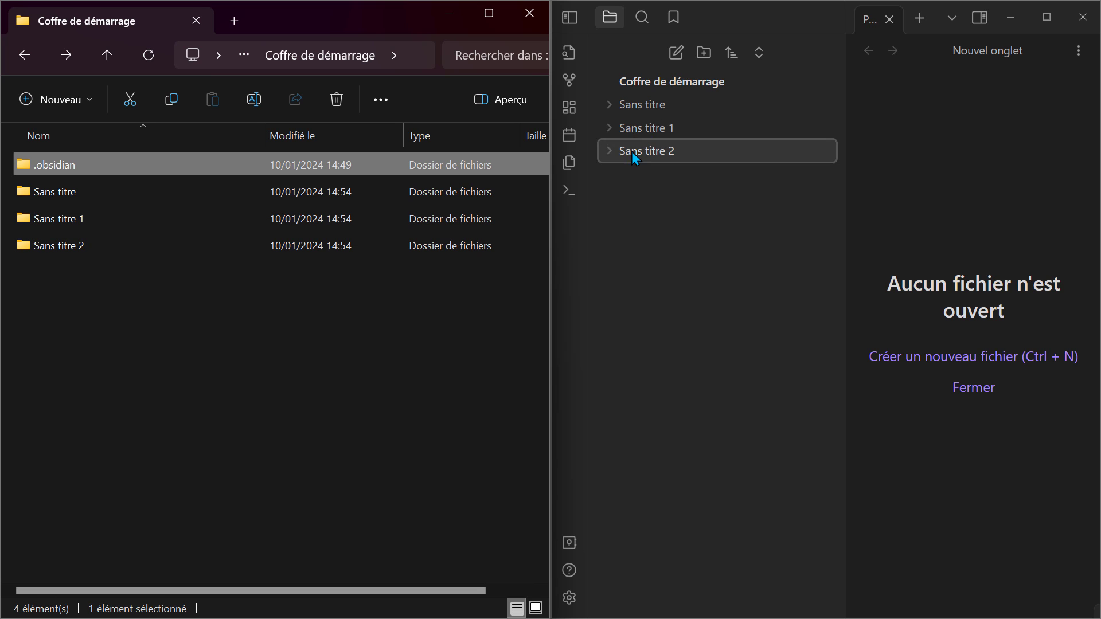
Back in Obsidian, create a fourth folder in the vault and rename the folder "Sans titre" as "01.Project"
click(713, 49)
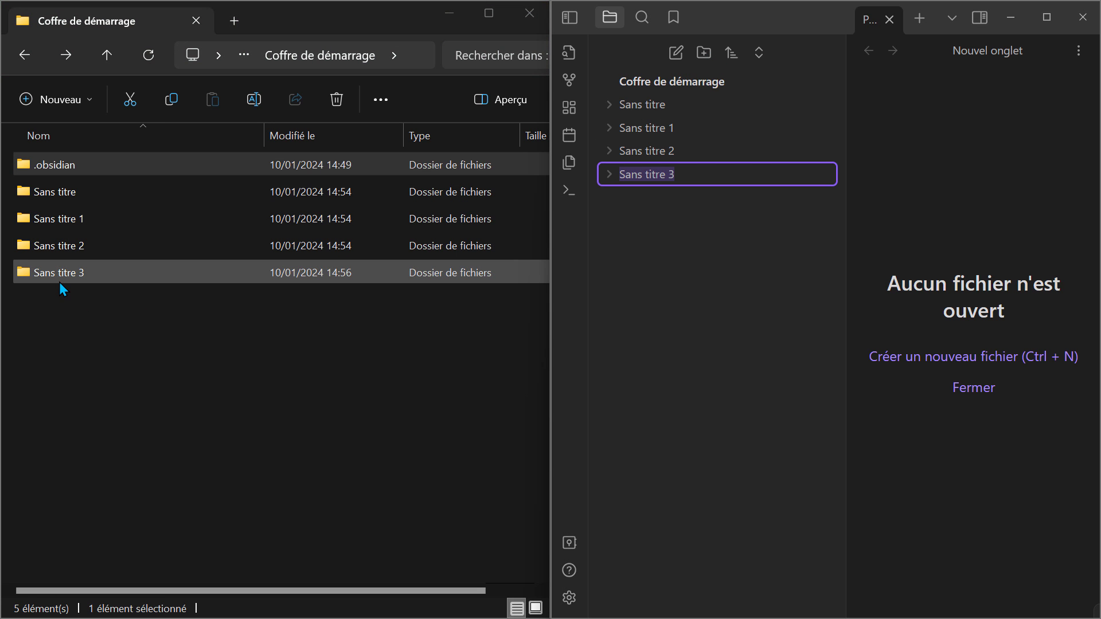
click(652, 109)
right_click(652, 108)
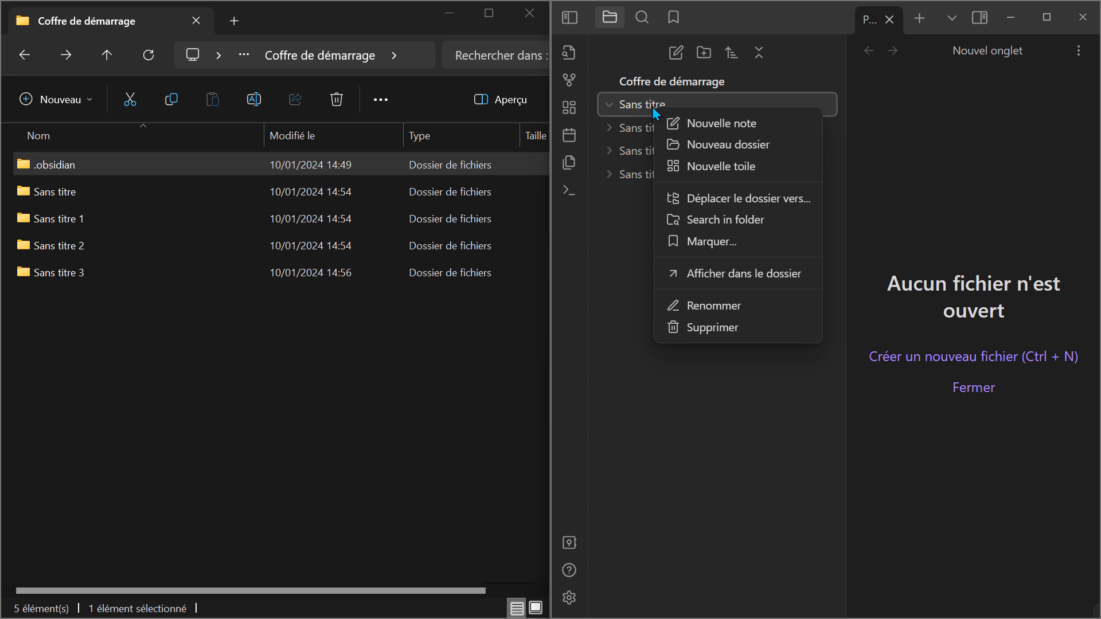
click(718, 308)
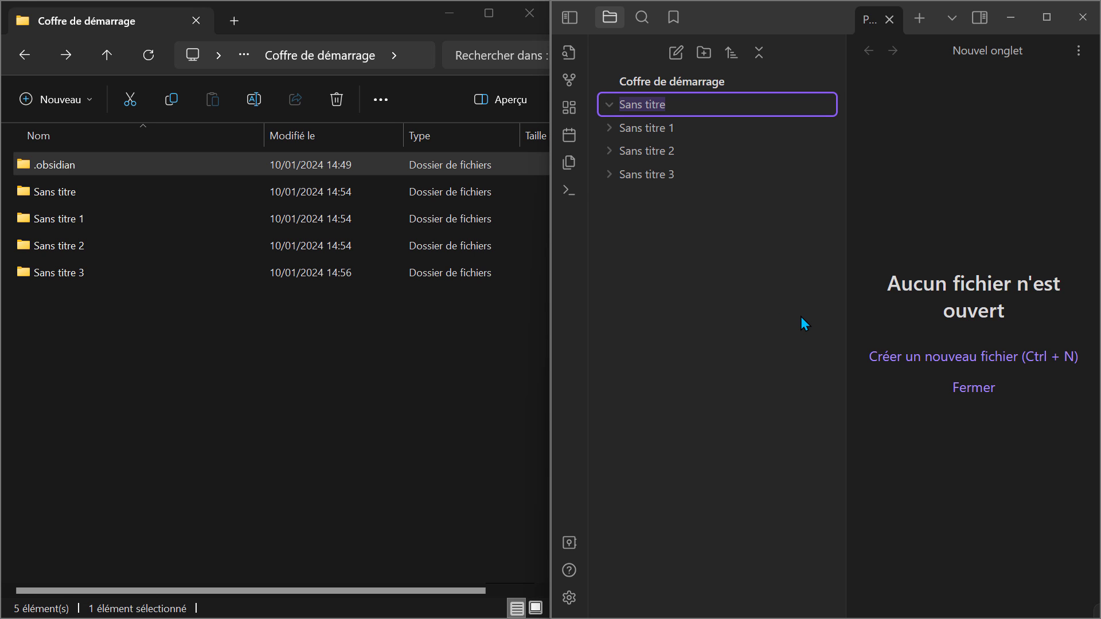
text(01.Project)
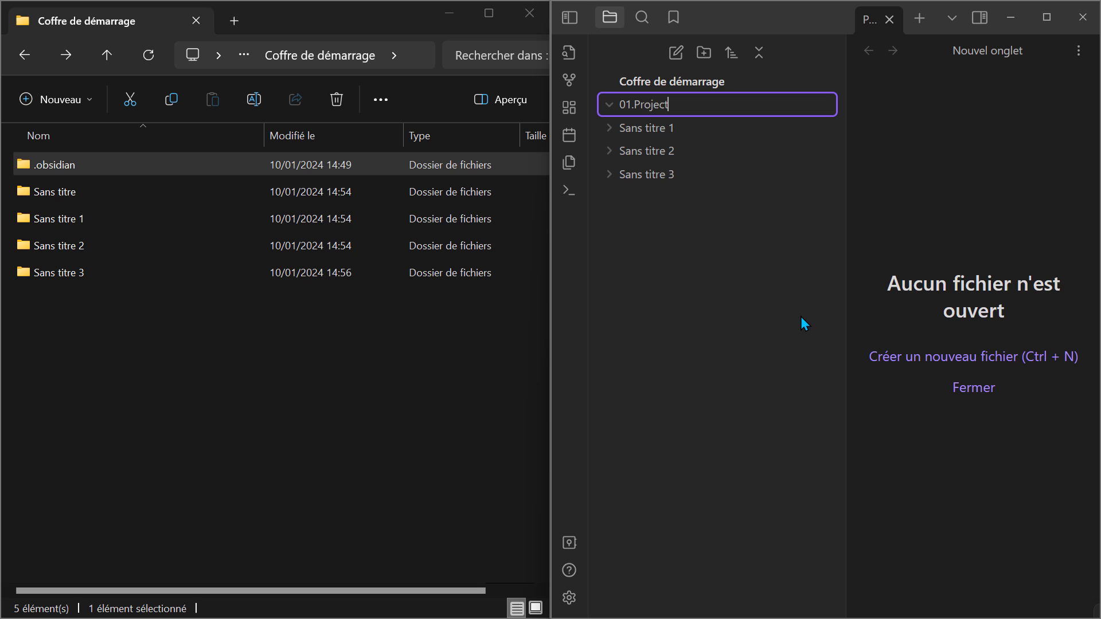
key(Return)
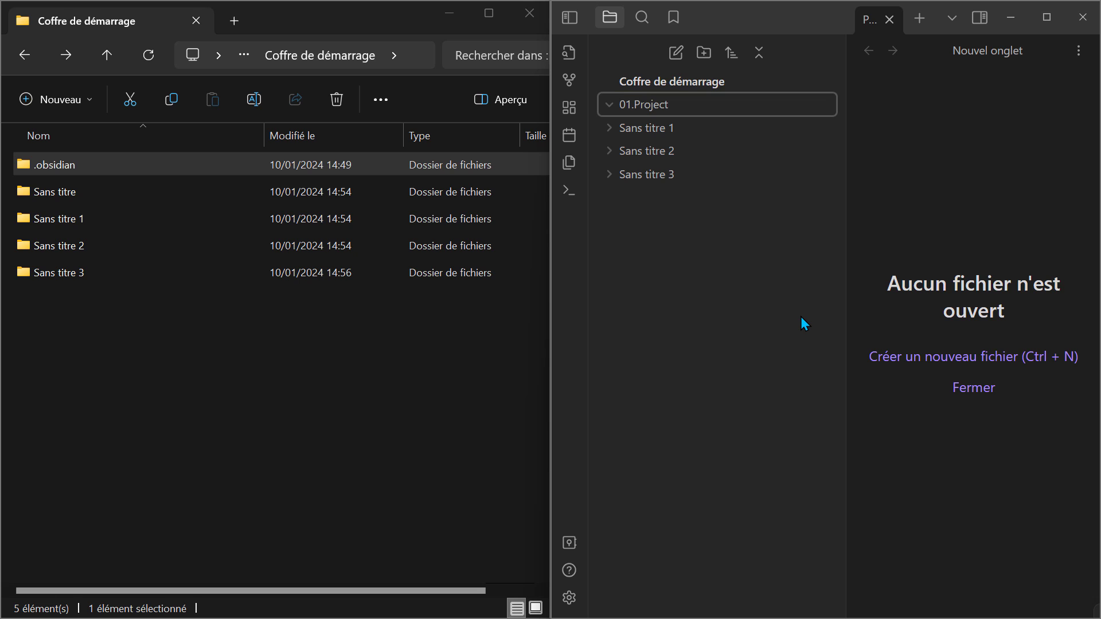
Rename the folder "Sans titre 1" as "02.Areas"
right_click(688, 132)
click(742, 334)
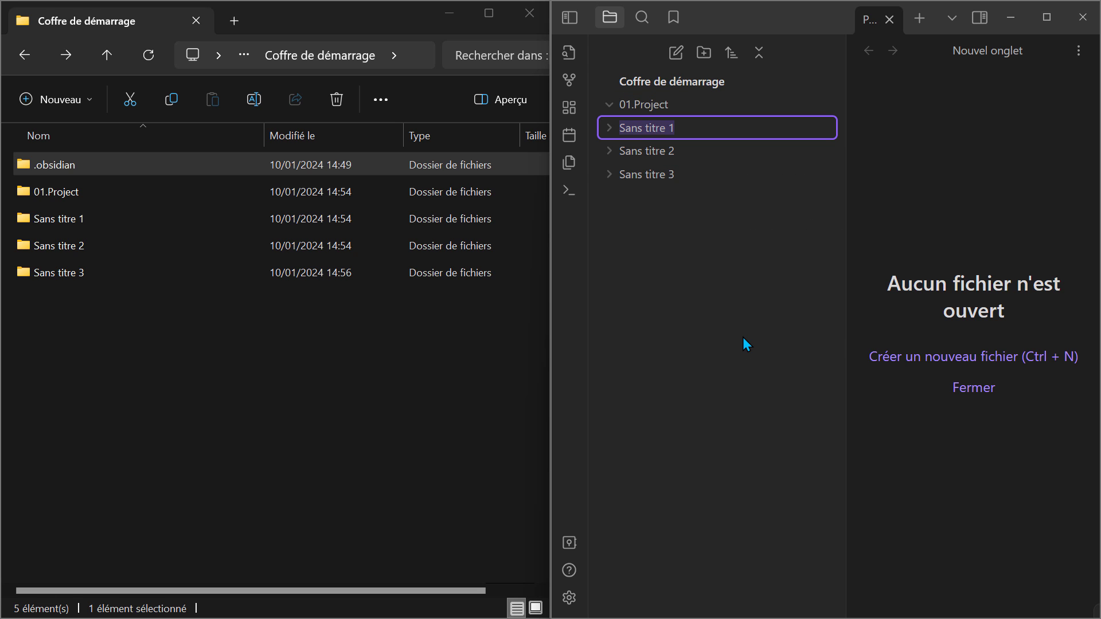
text(02.Areas)
key(Return)
Rename the folder "Sans titre 2" as "03.Ressources"
right_click(668, 151)
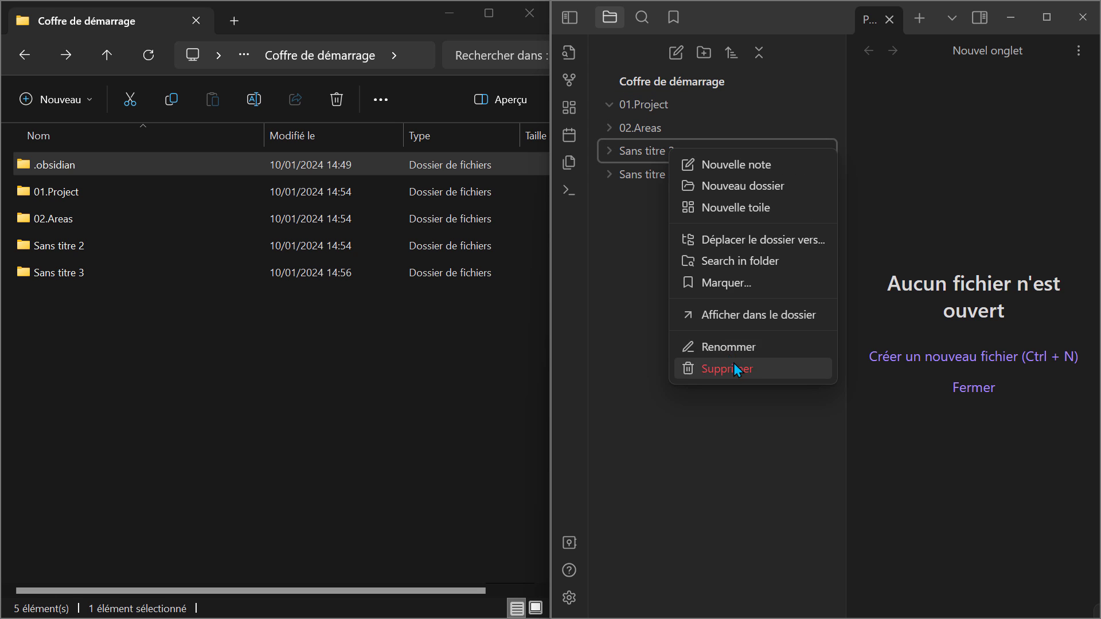
click(745, 344)
text(03.Ressouc)
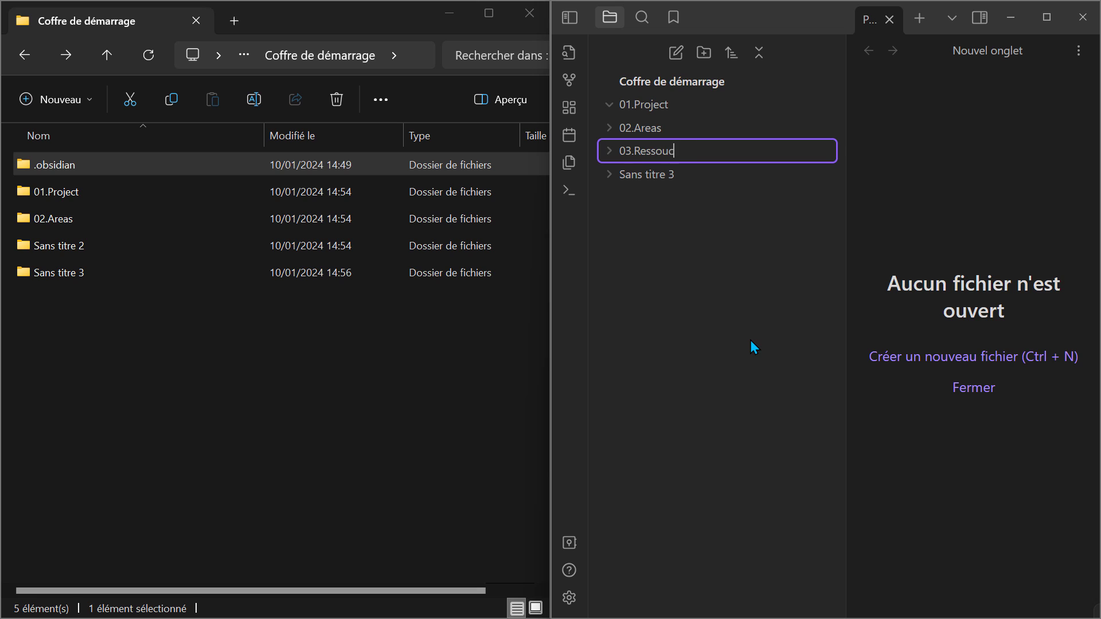
key(Return)
Rename the folder "Sans titre 3" as "04.Archives" and clear the selection in File Explorer
right_click(682, 176)
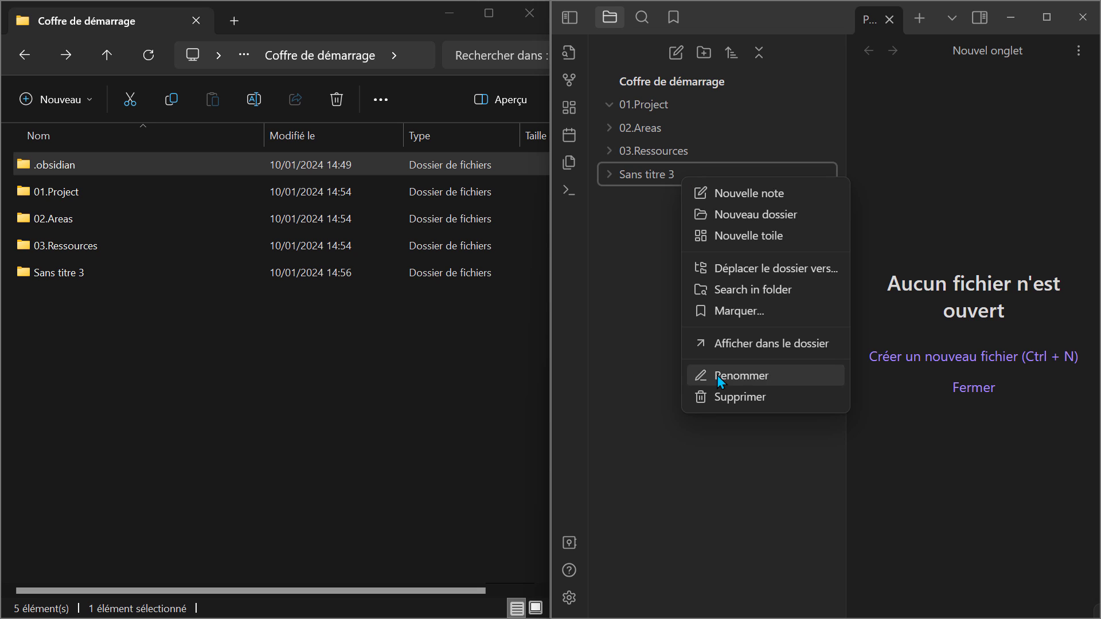
click(718, 375)
text(04.Archive)
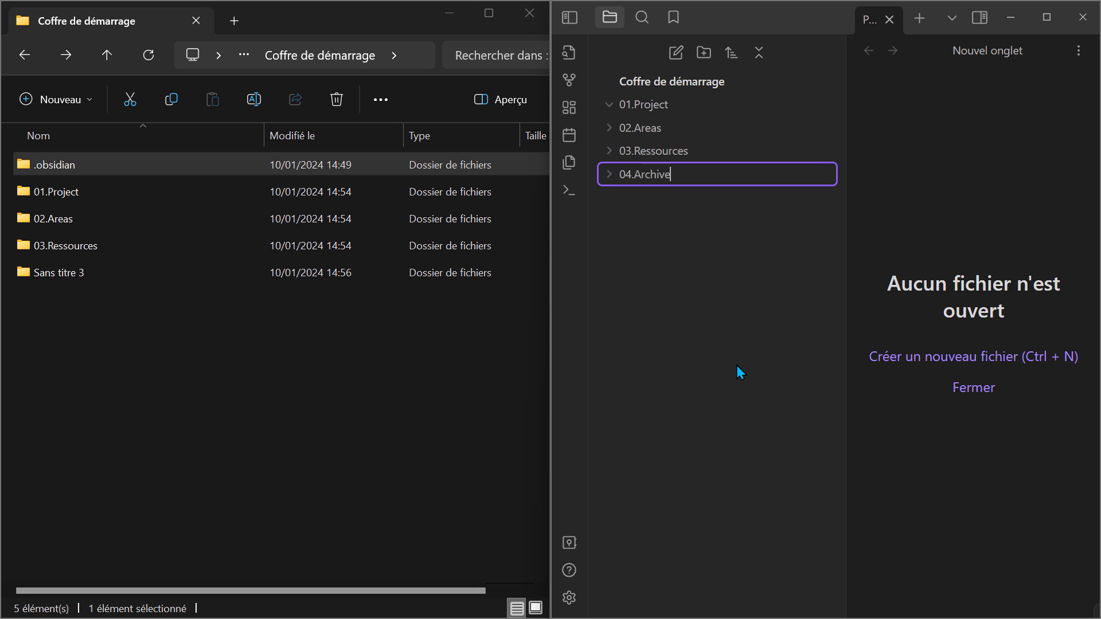
text(s)
key(Return)
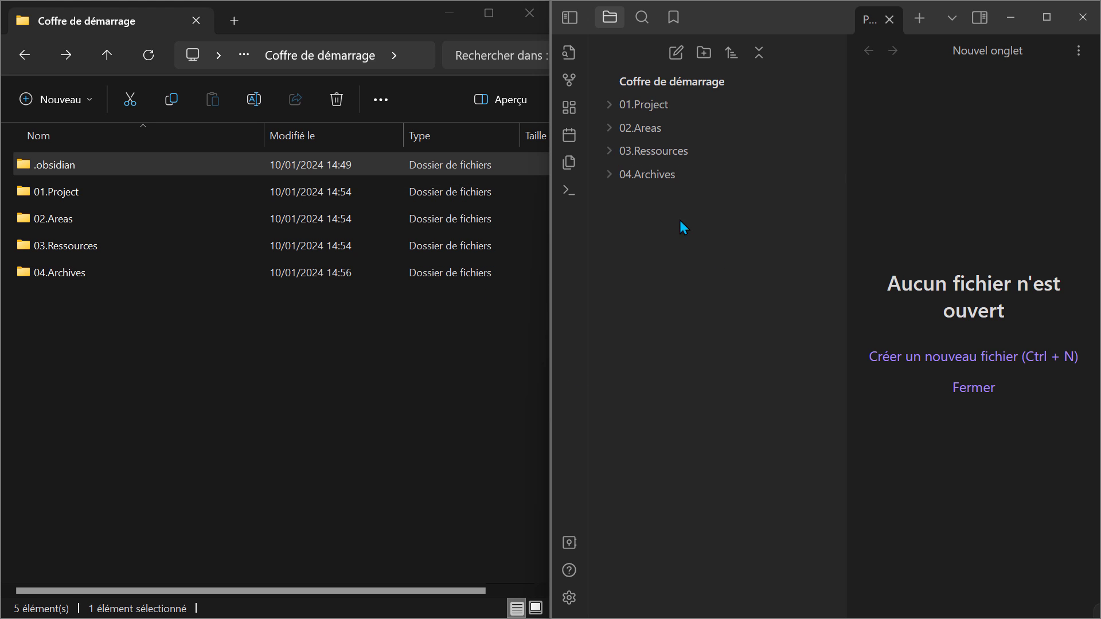
click(233, 343)
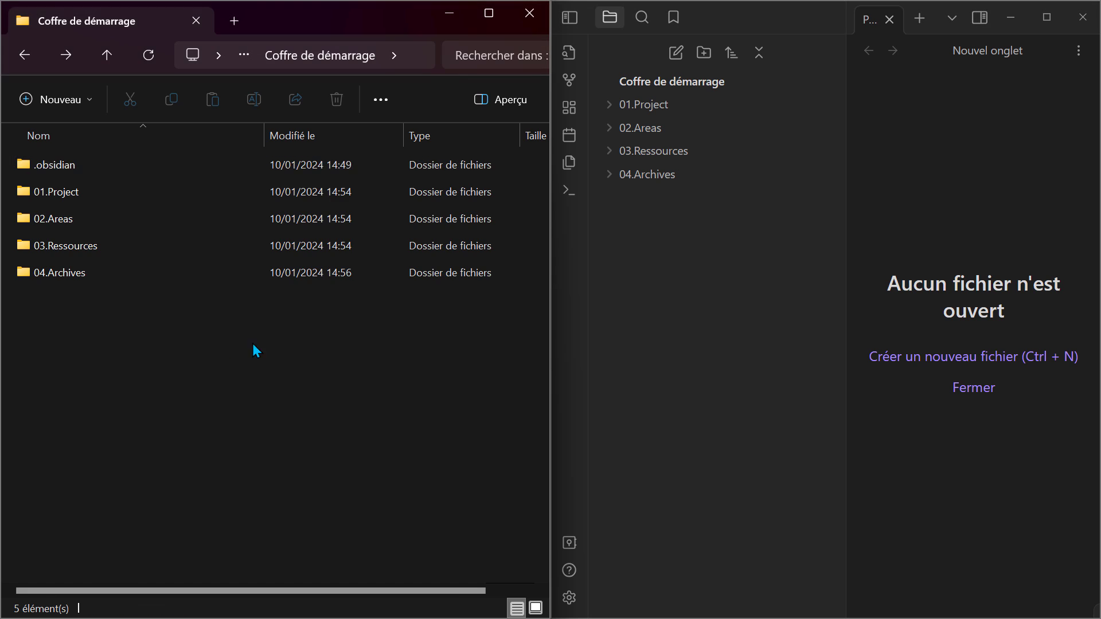
In File Explorer, create a new folder inside the vault folder and name it "05.Files"
click(62, 98)
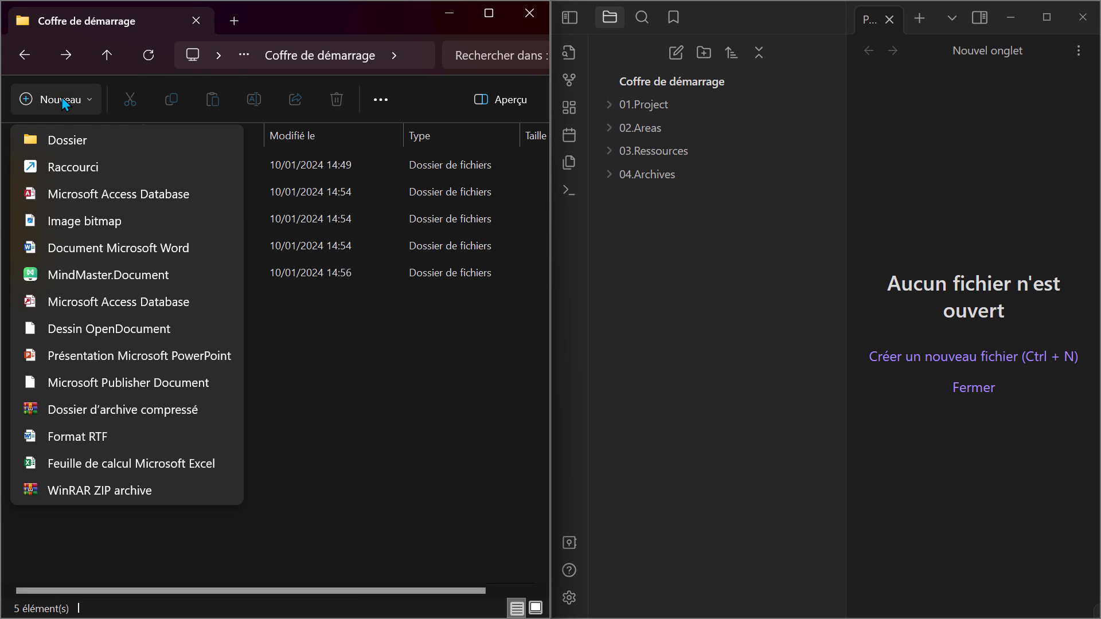
click(94, 136)
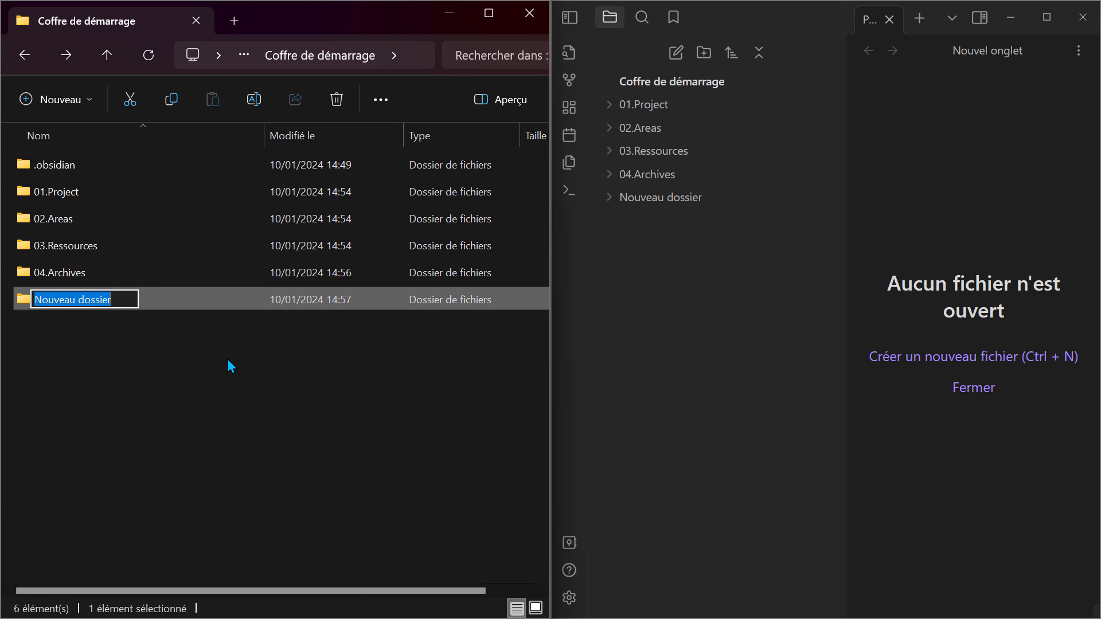
text(05.)
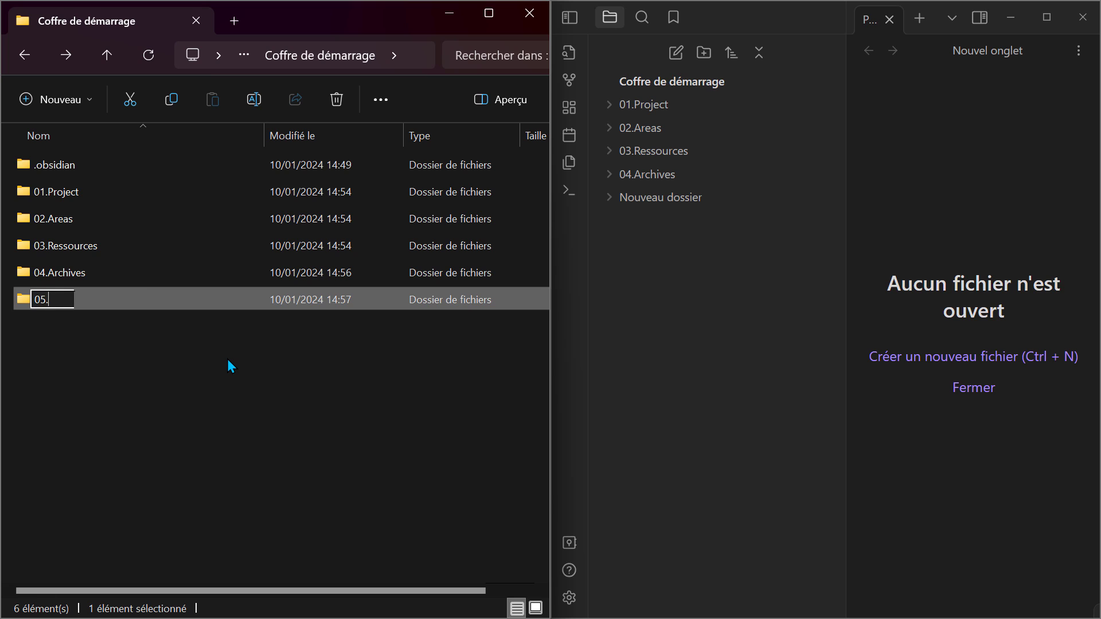
text(Files)
key(Return)
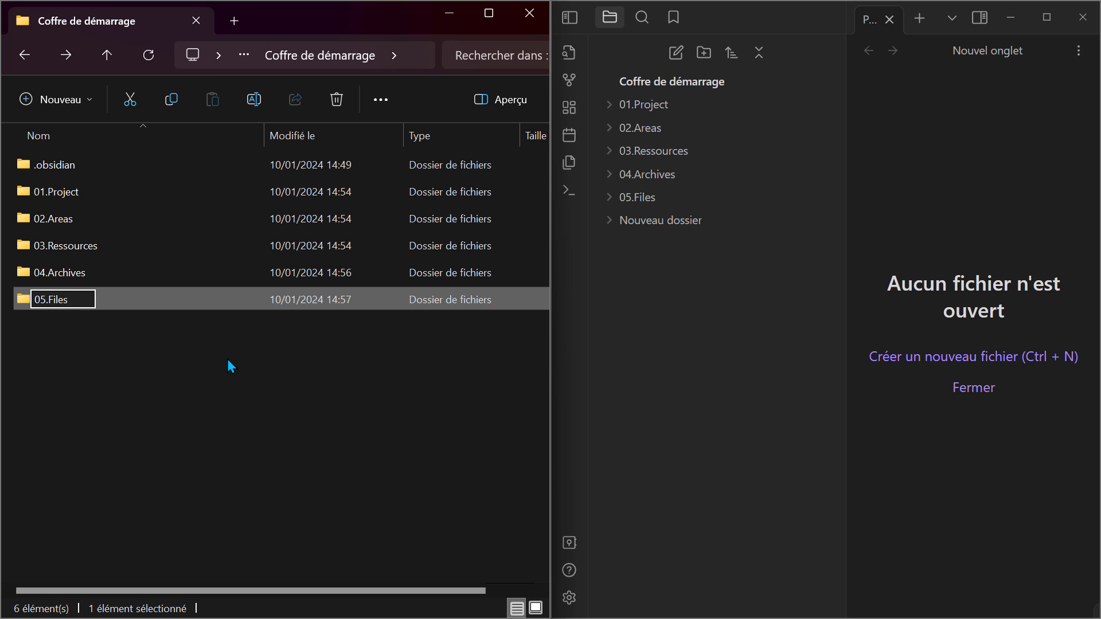
Rename the folder "01.Project" as "01.Projects" in File Explorer
click(122, 198)
click(62, 194)
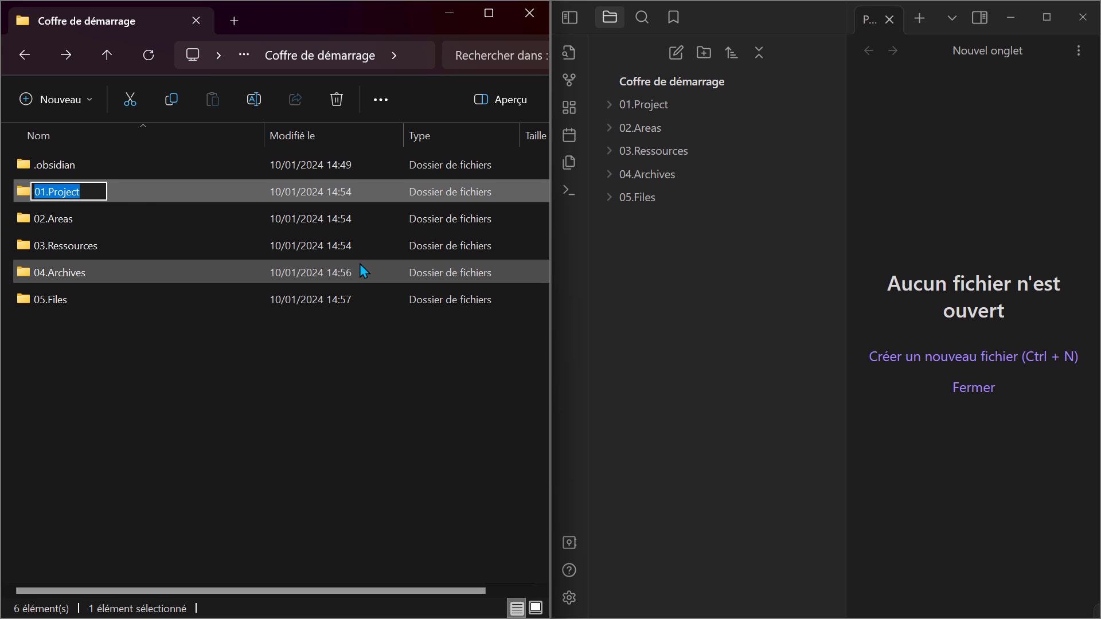
key(End)
text(s)
key(Return)
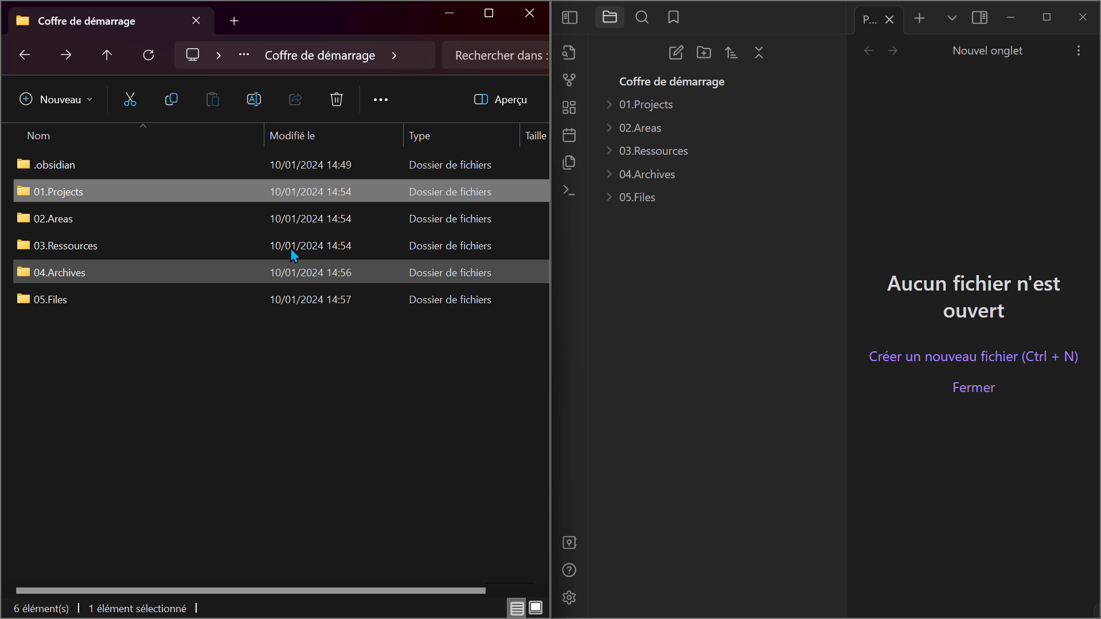
Clear the folder selection, close File Explorer and enlarge the Obsidian window
click(451, 385)
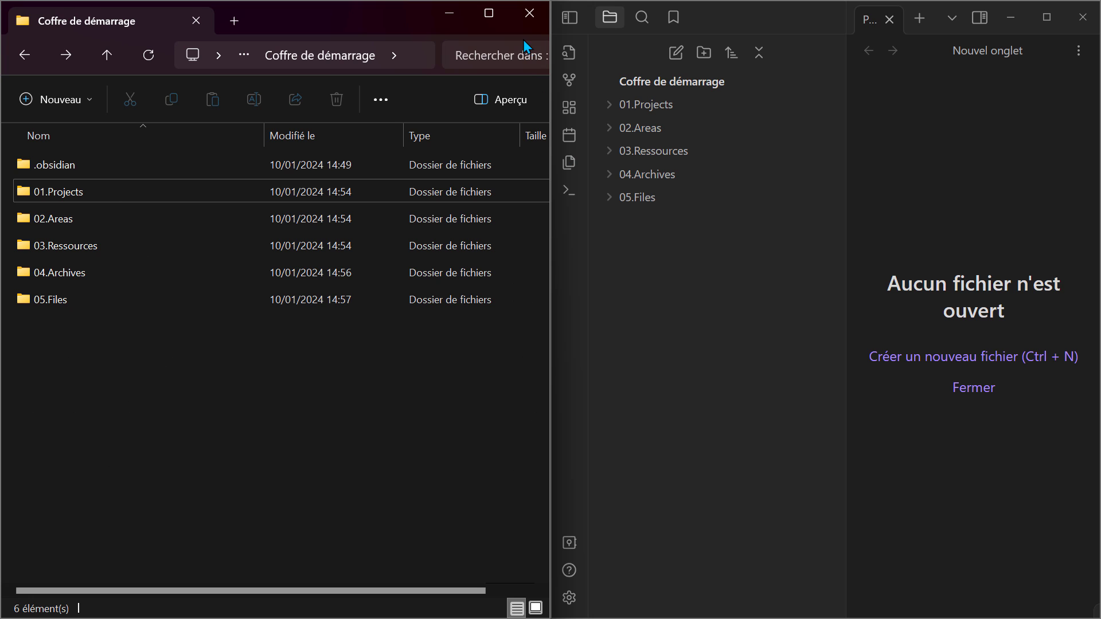
click(534, 17)
double_click(727, 16)
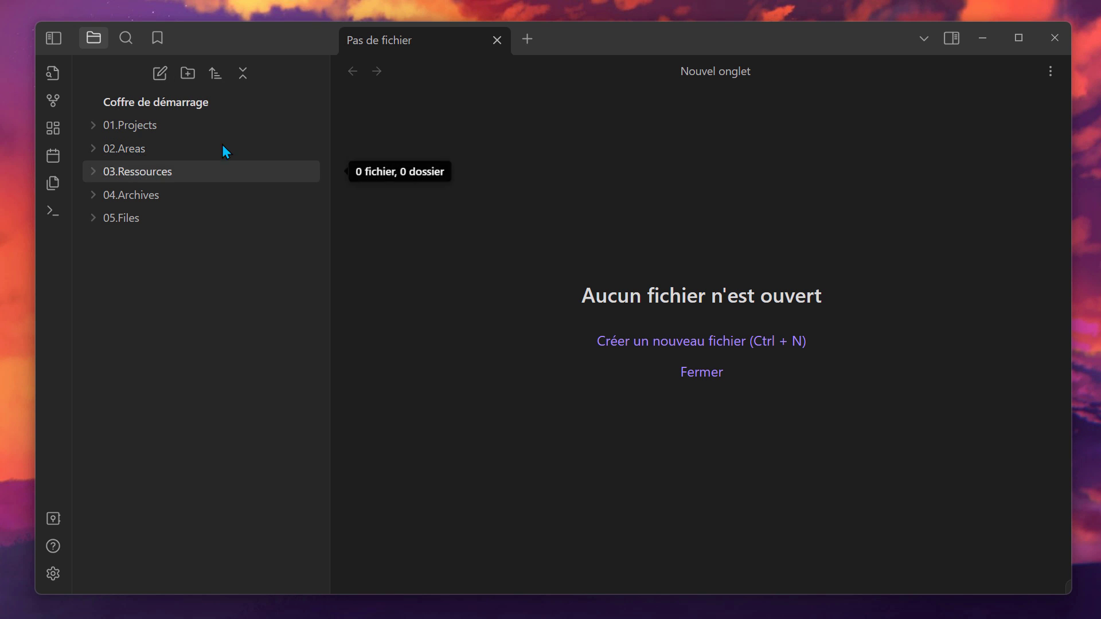
Create a folder with the default name "Sans titre" in the vault and move it into "01.Projects"
click(160, 128)
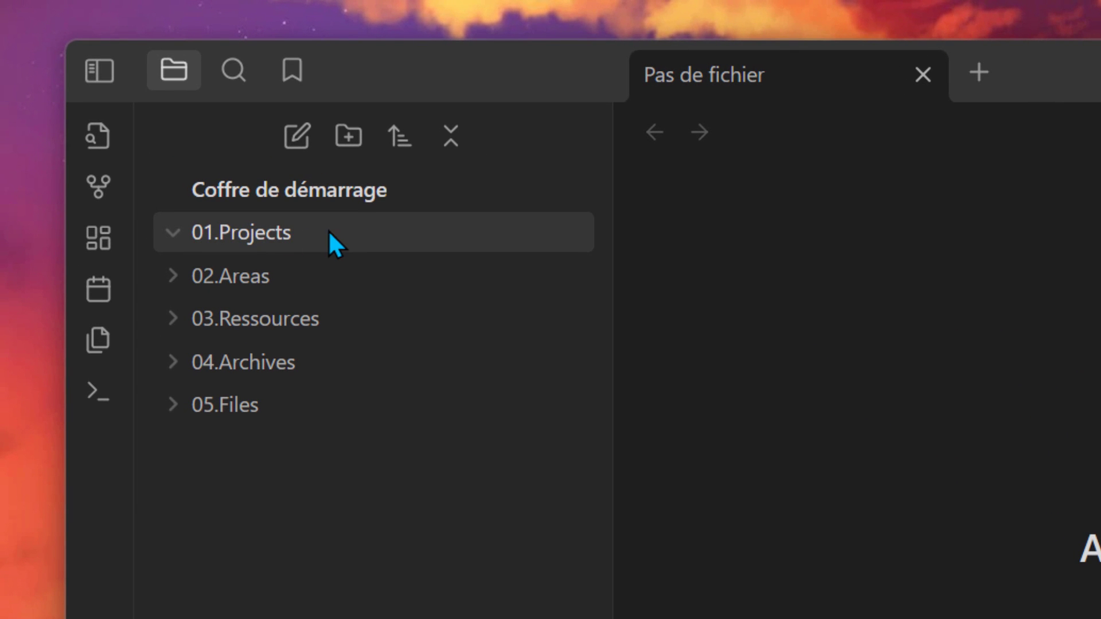
click(351, 139)
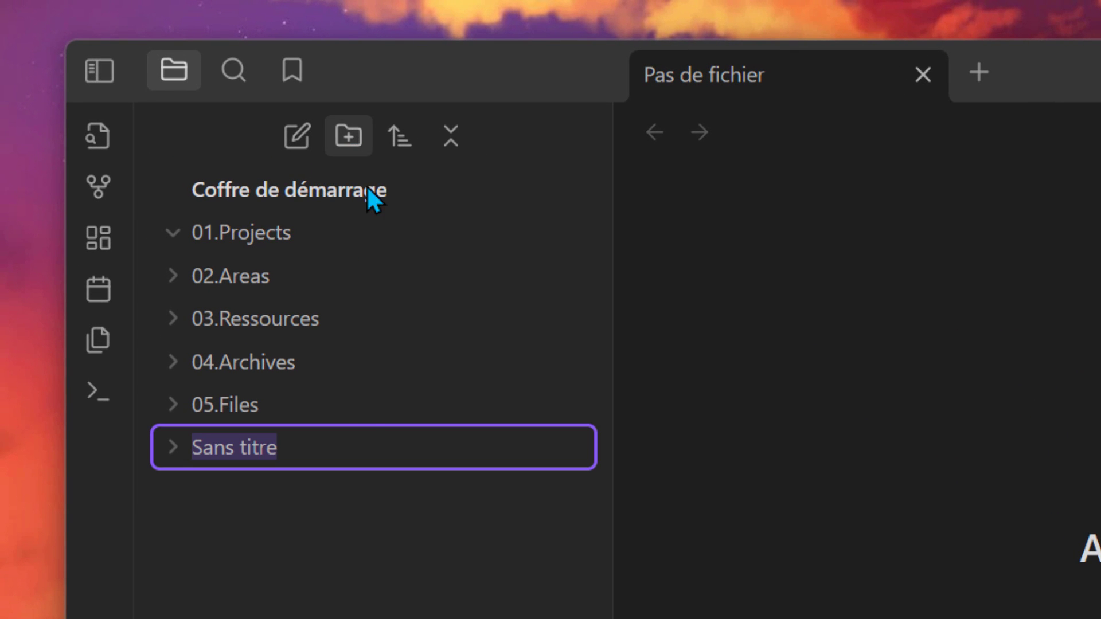
key(Return)
drag(213, 431, 313, 233)
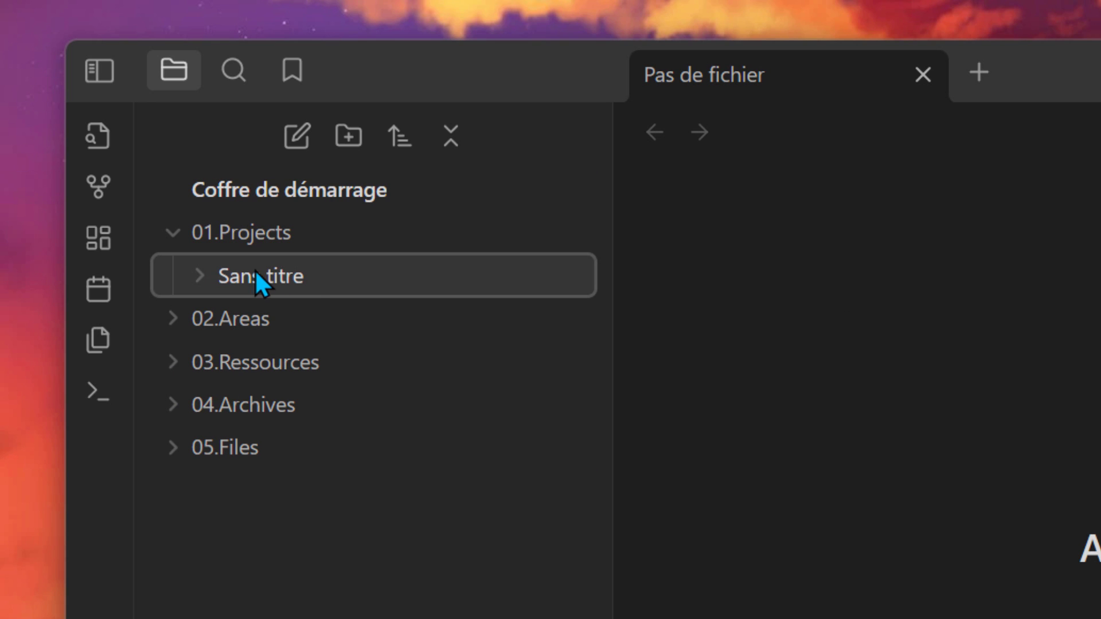
Delete the "Sans titre" folder inside "01.Projects", enabling "Ne pas redemander" for the deletion confirmation
right_click(345, 279)
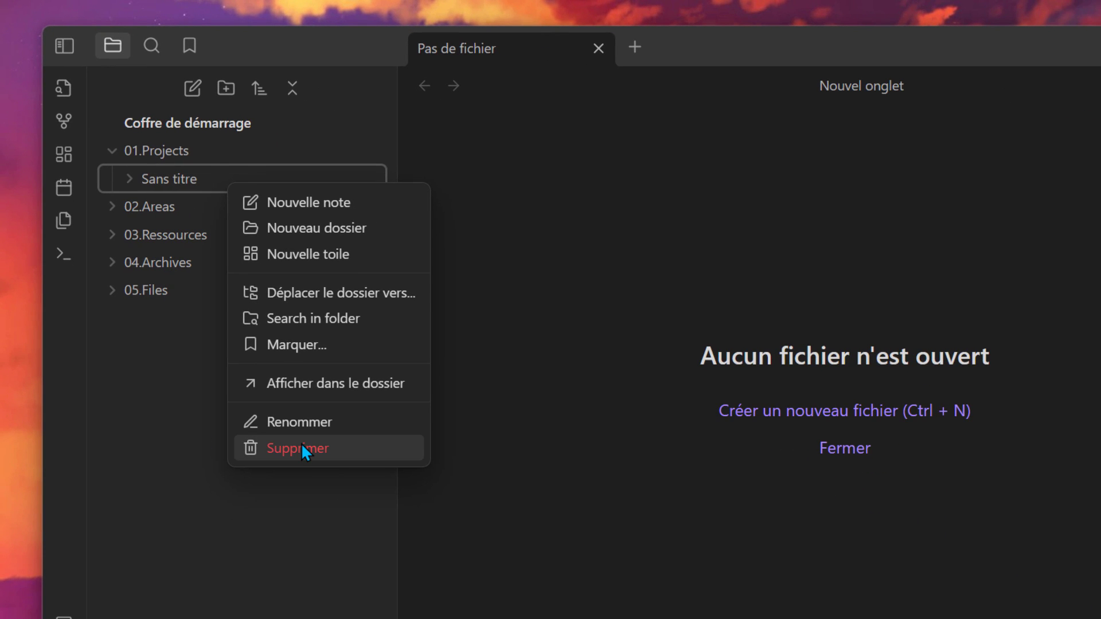
click(303, 446)
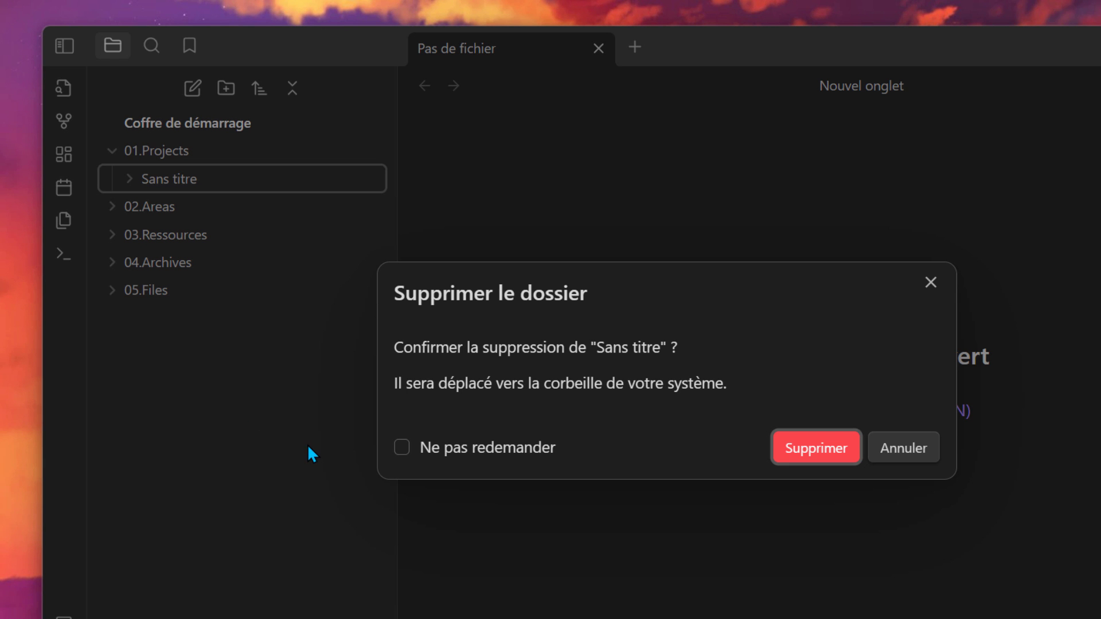
click(493, 455)
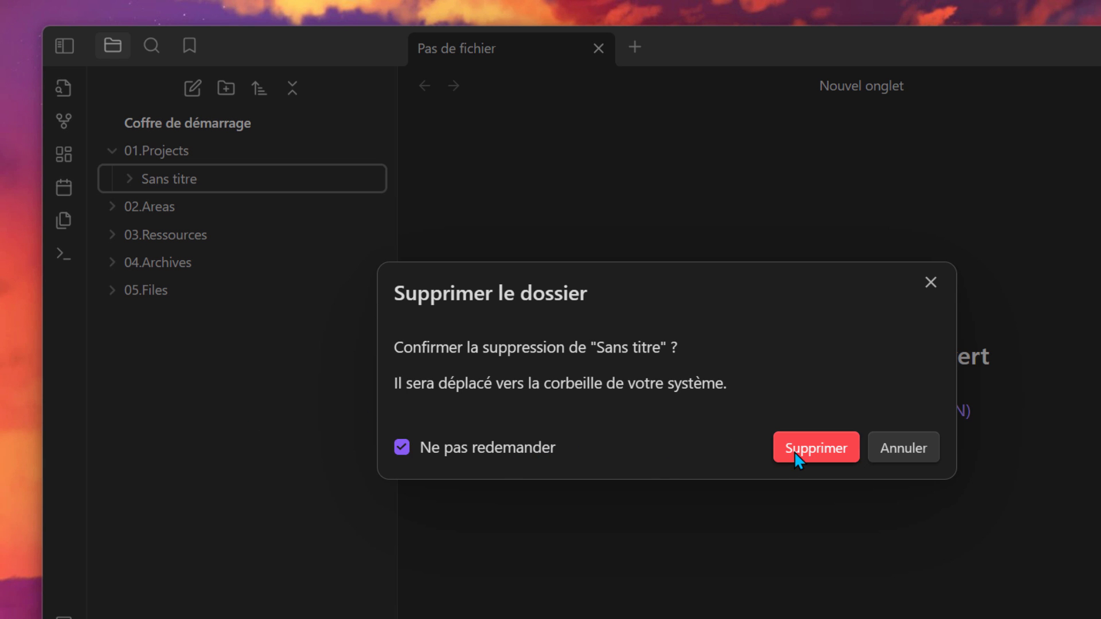
click(793, 455)
Expand "02.Areas" and create a subfolder named "Journal" inside it
click(171, 183)
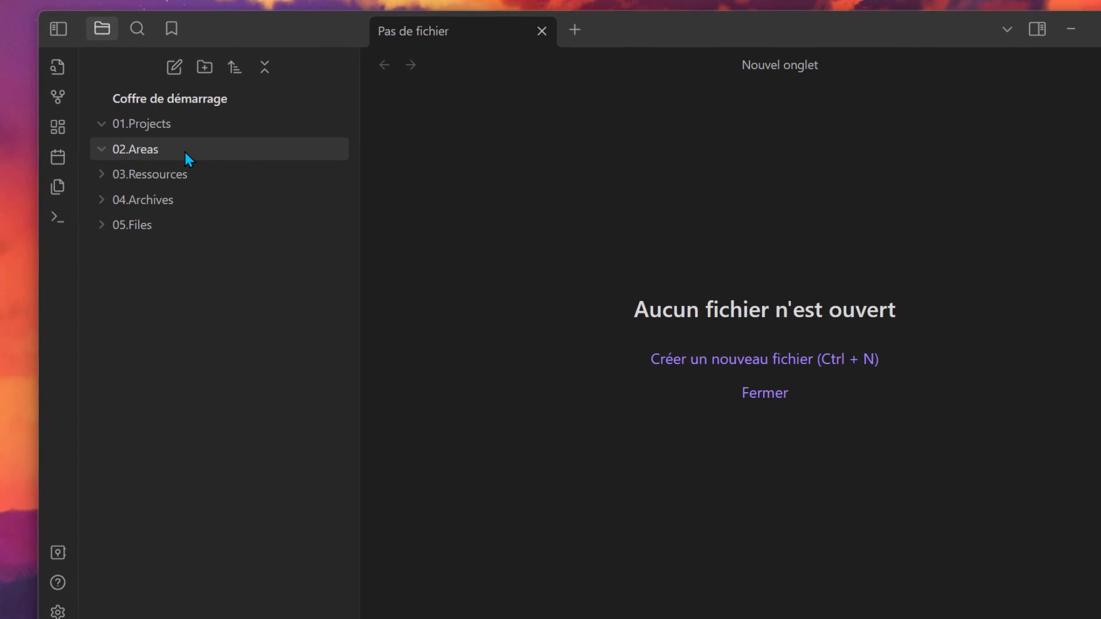
right_click(230, 151)
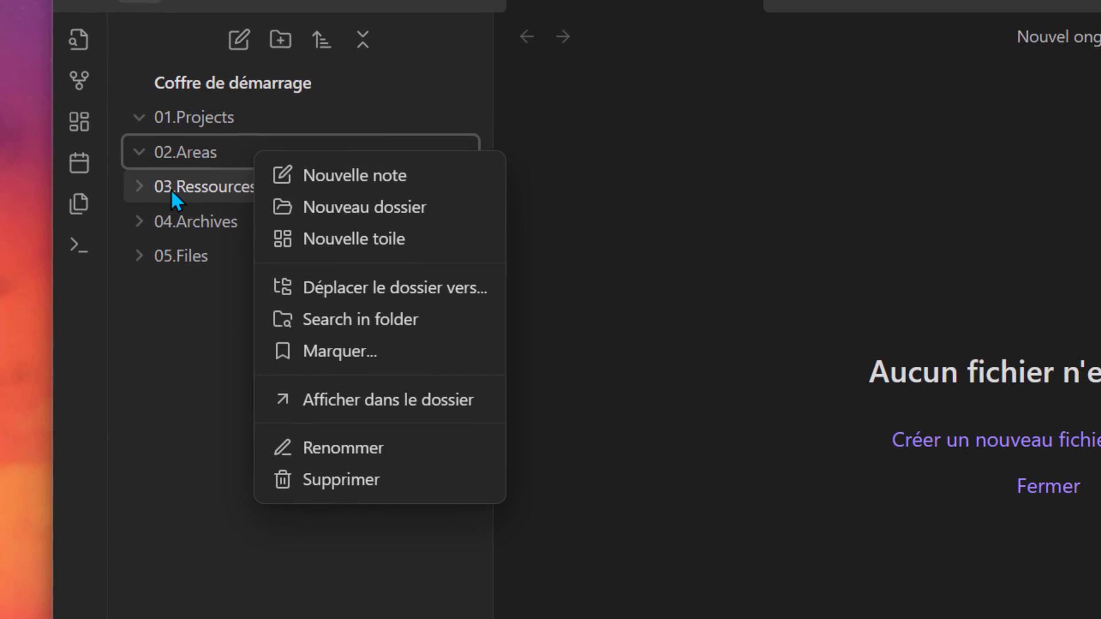
click(301, 209)
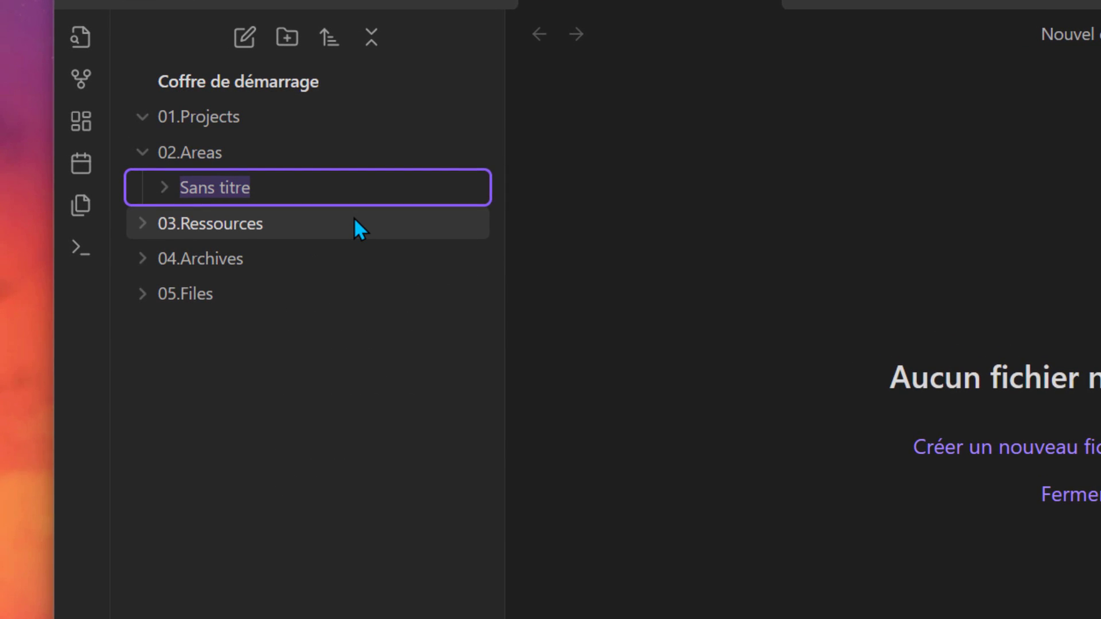
text(Journal)
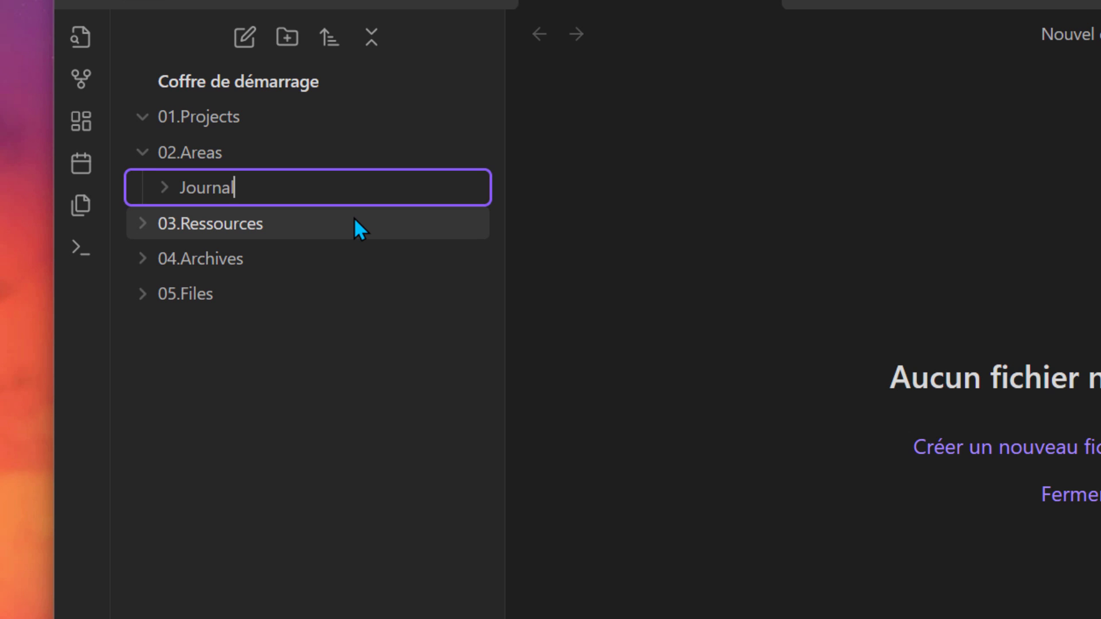
key(Return)
Create a second subfolder in "02.Areas" and name it "Lecture"
right_click(230, 150)
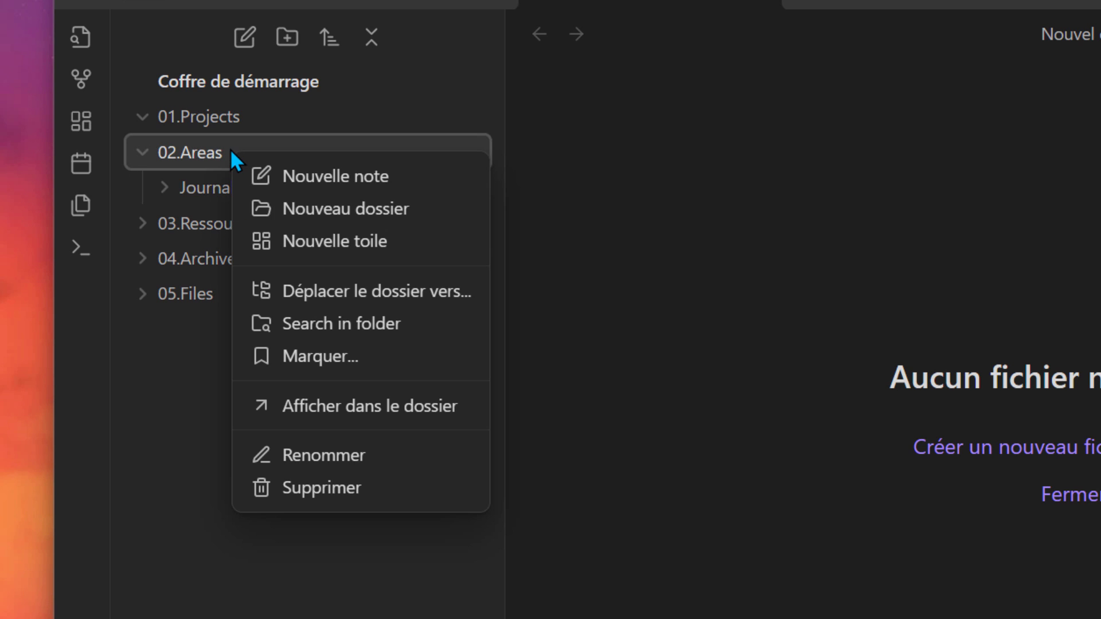
click(277, 205)
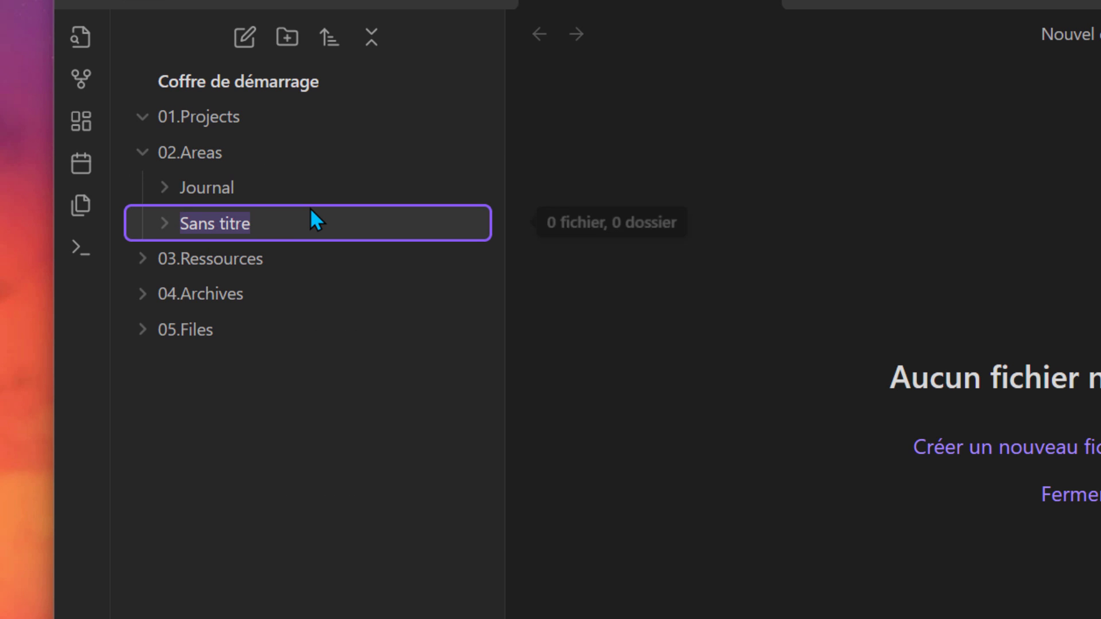
text(Lecture)
key(Return)
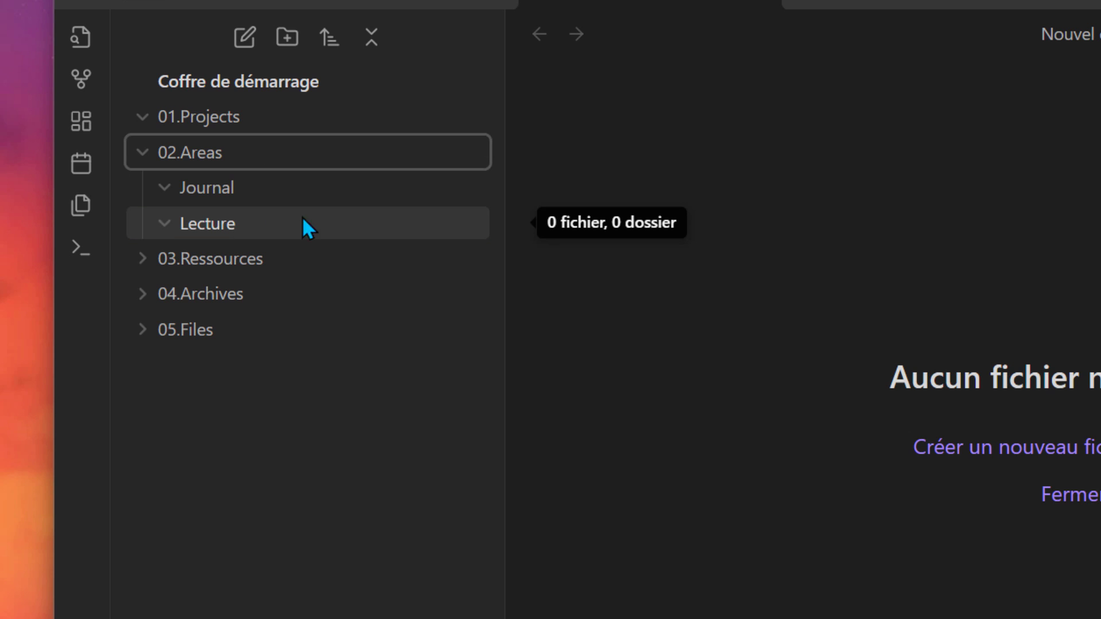
Create a third subfolder in "02.Areas" and name it "Entreprise"
right_click(263, 151)
click(346, 216)
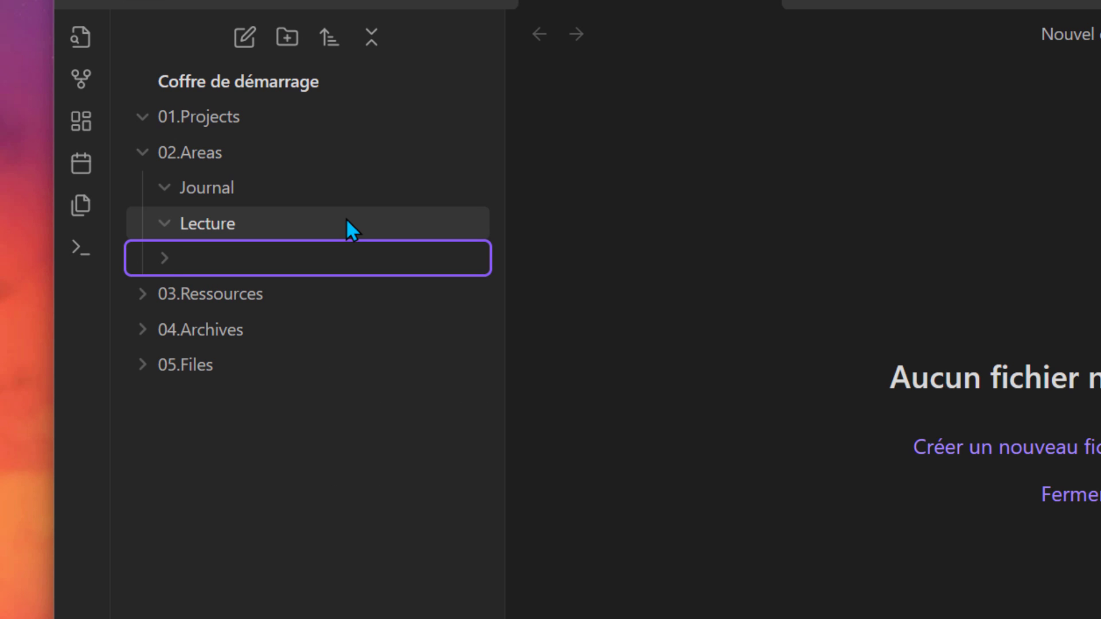
text(Entreprise)
key(Return)
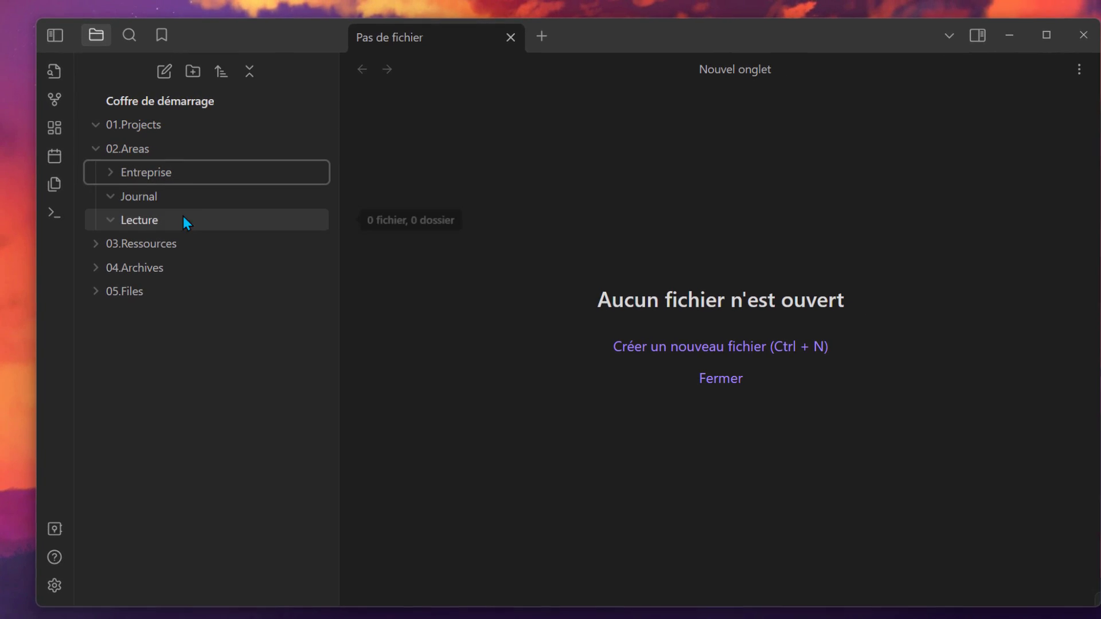
click(184, 155)
click(188, 174)
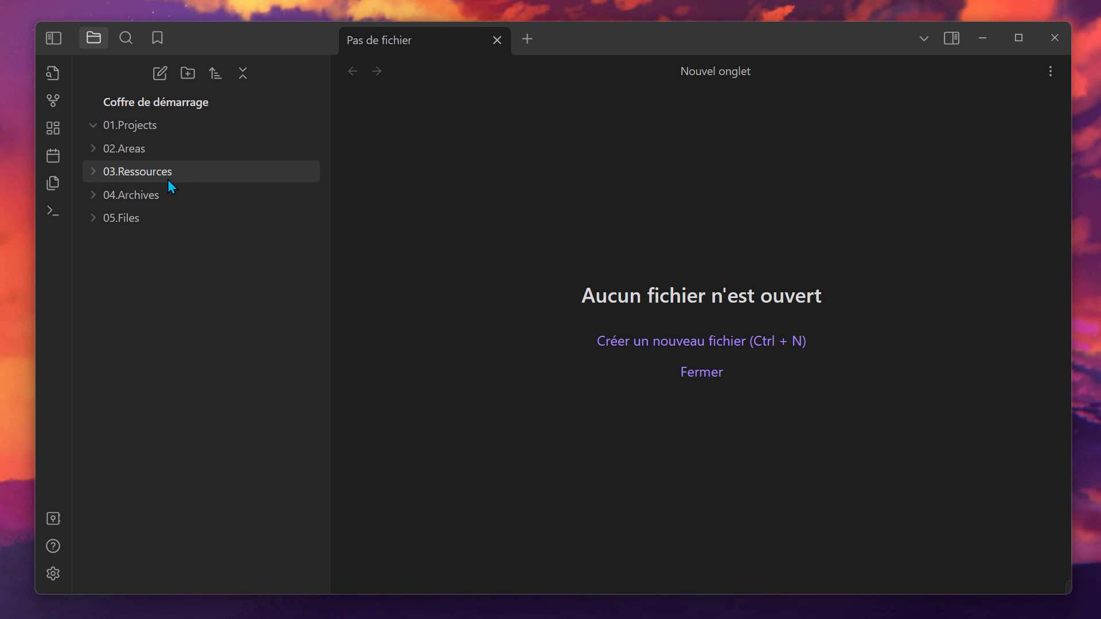
click(183, 150)
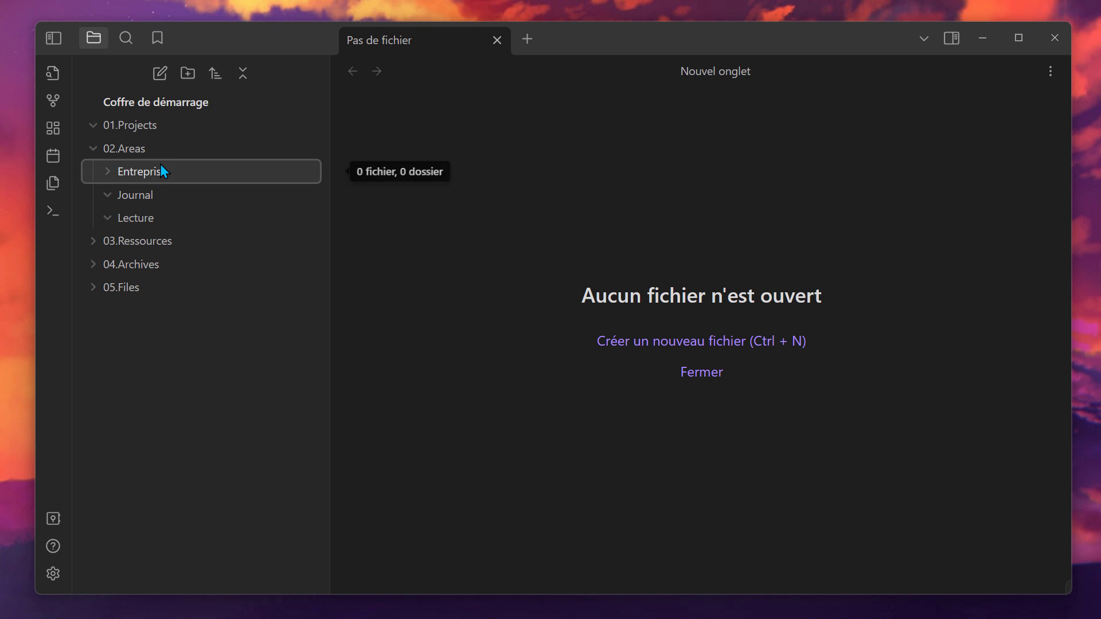
click(175, 152)
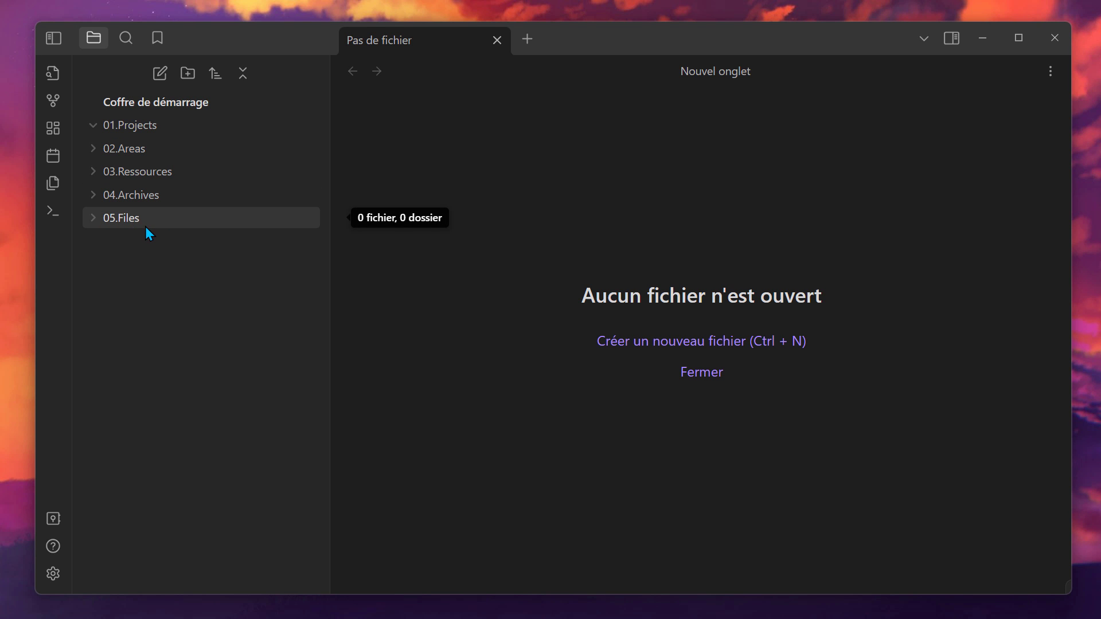
click(173, 222)
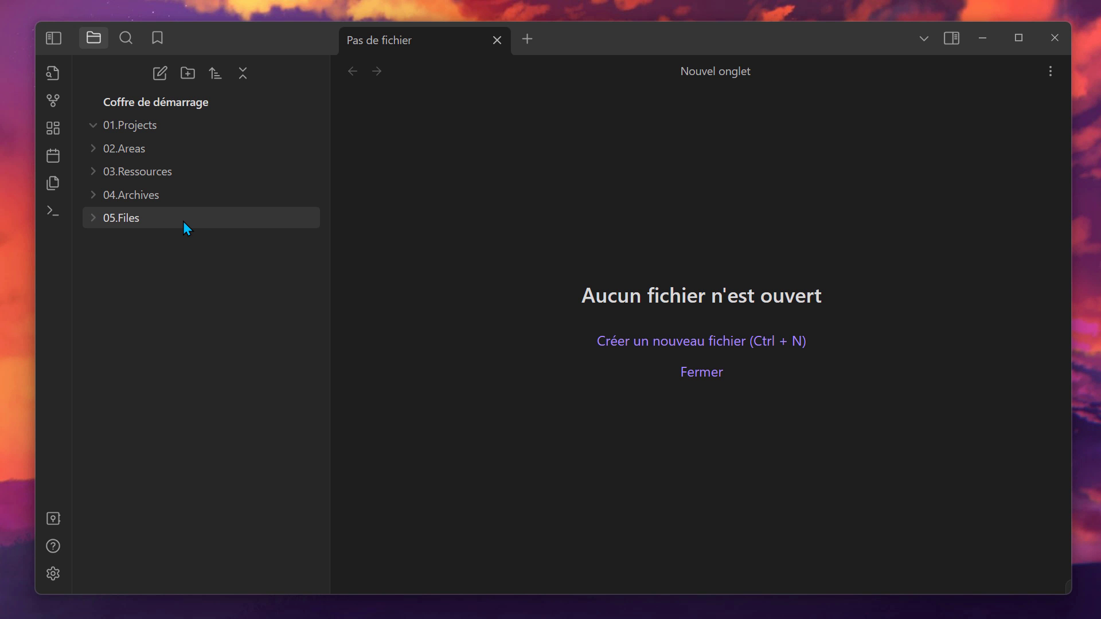
Create a new folder named "Modèles" in the vault and move it into "03.Ressources"
click(151, 176)
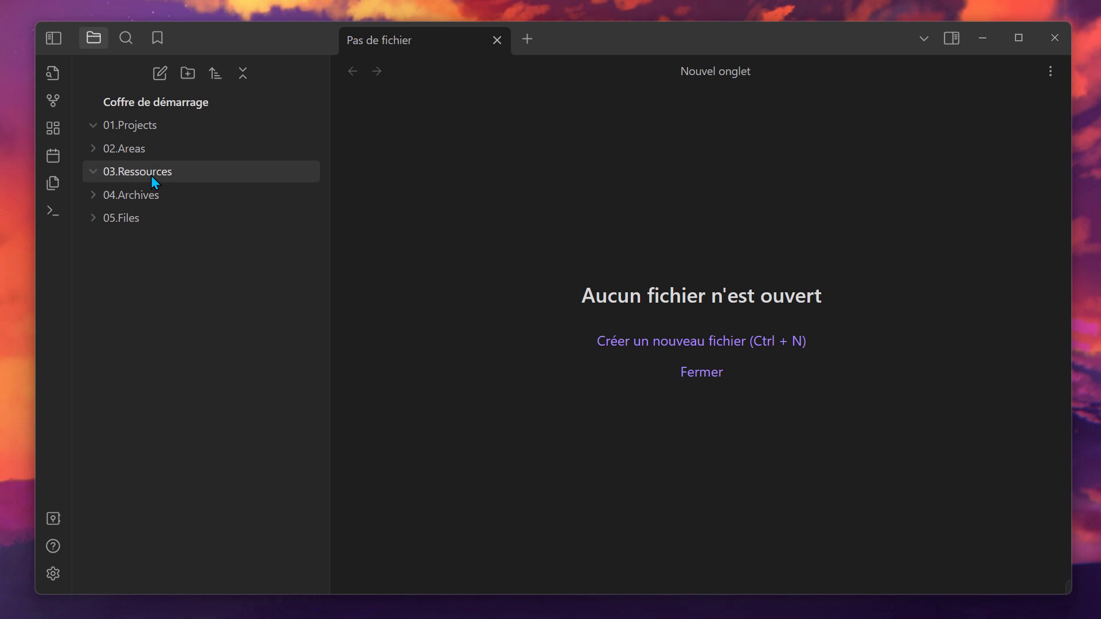
click(336, 26)
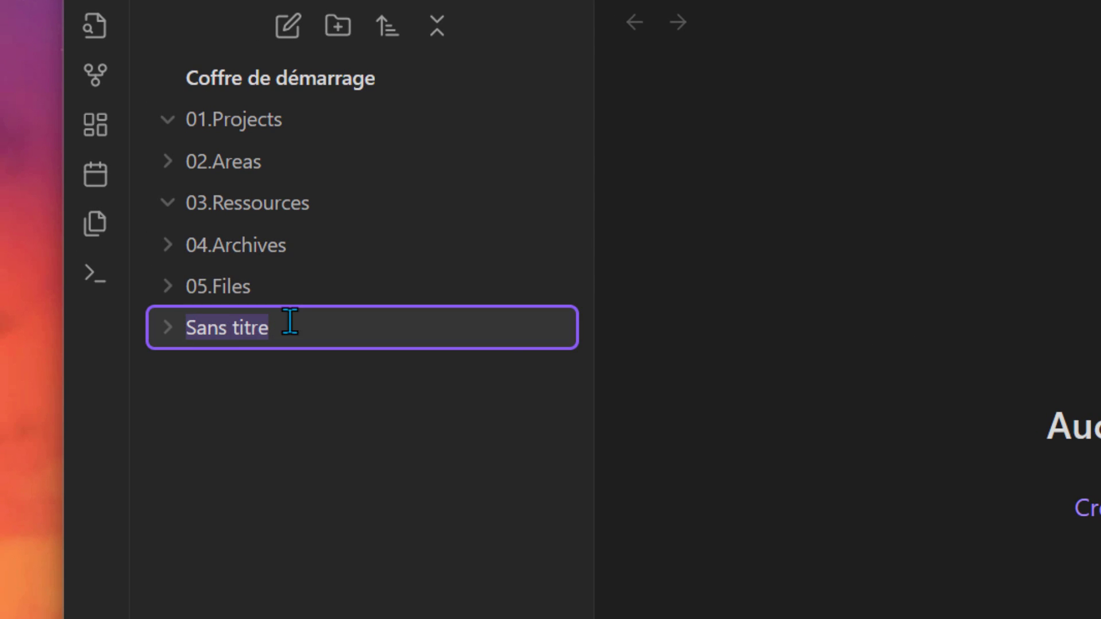
text(Mod)
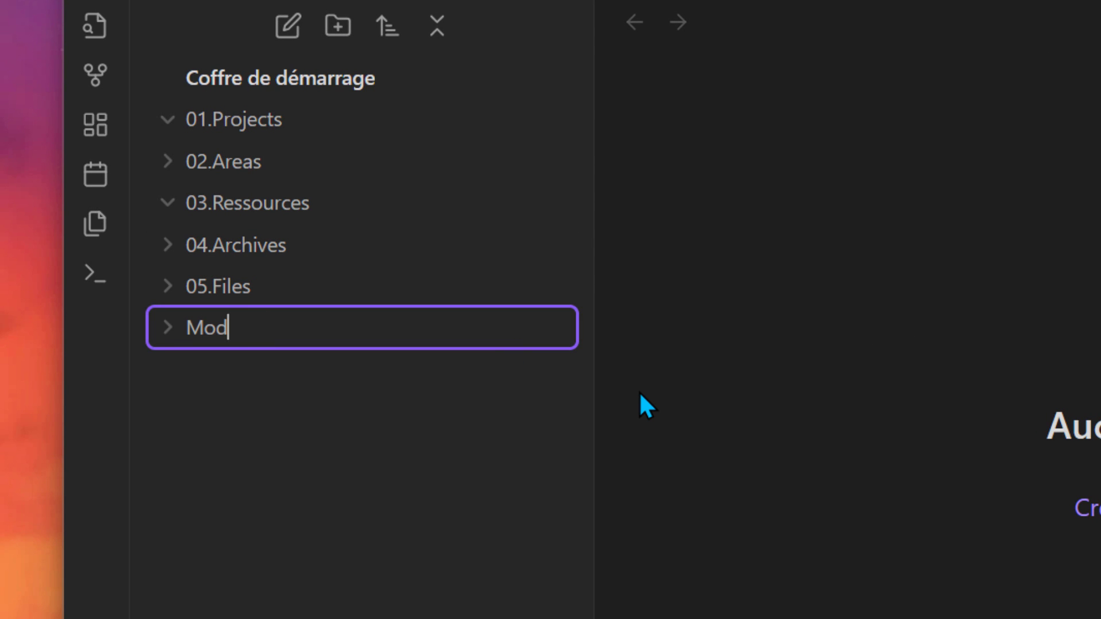
text(èles)
key(Return)
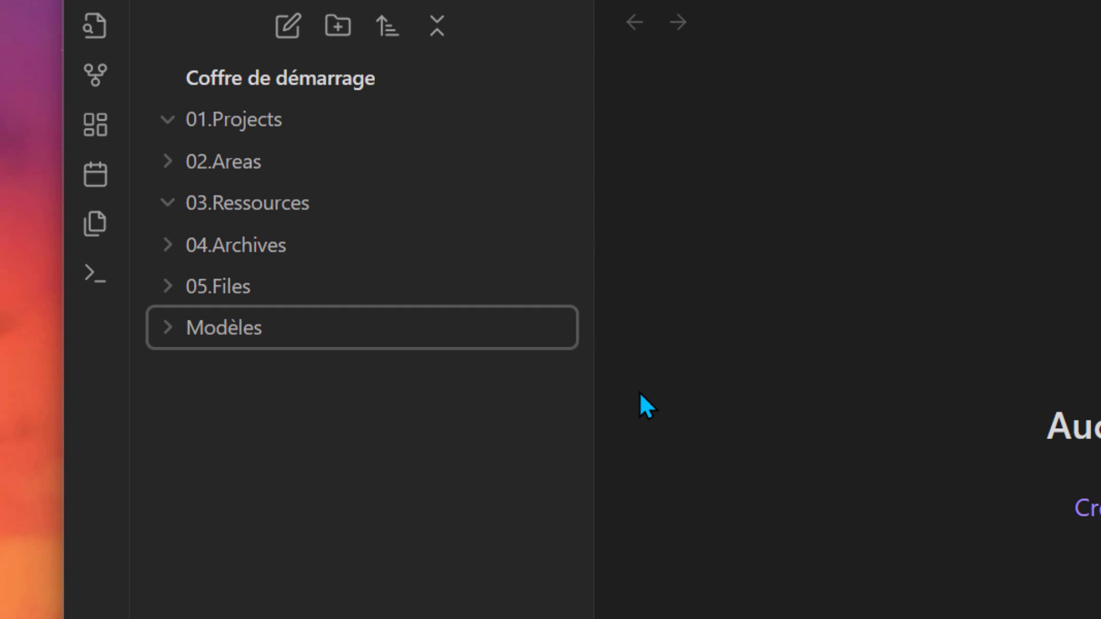
drag(201, 329, 309, 207)
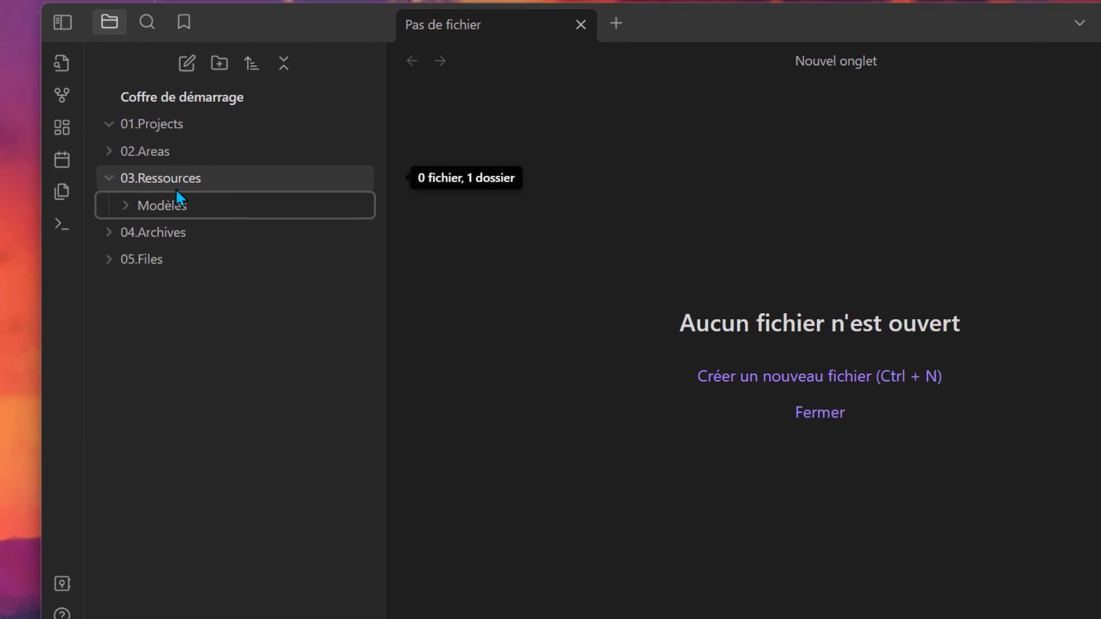
click(155, 173)
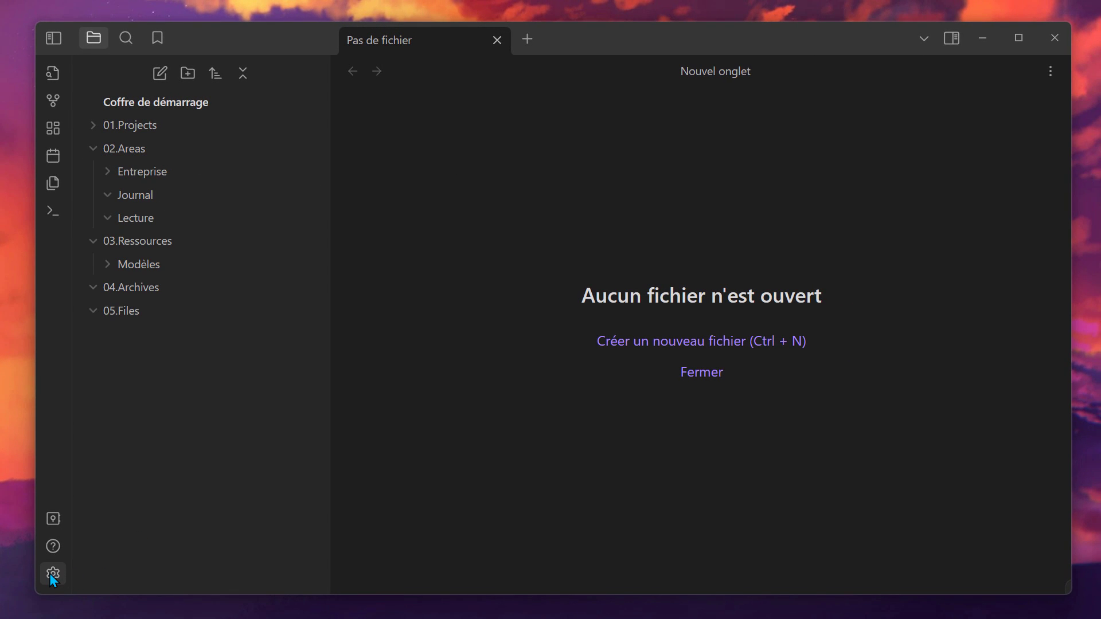
Open the Obsidian settings and examine the application, account and licence options on the "À propos" page
click(53, 574)
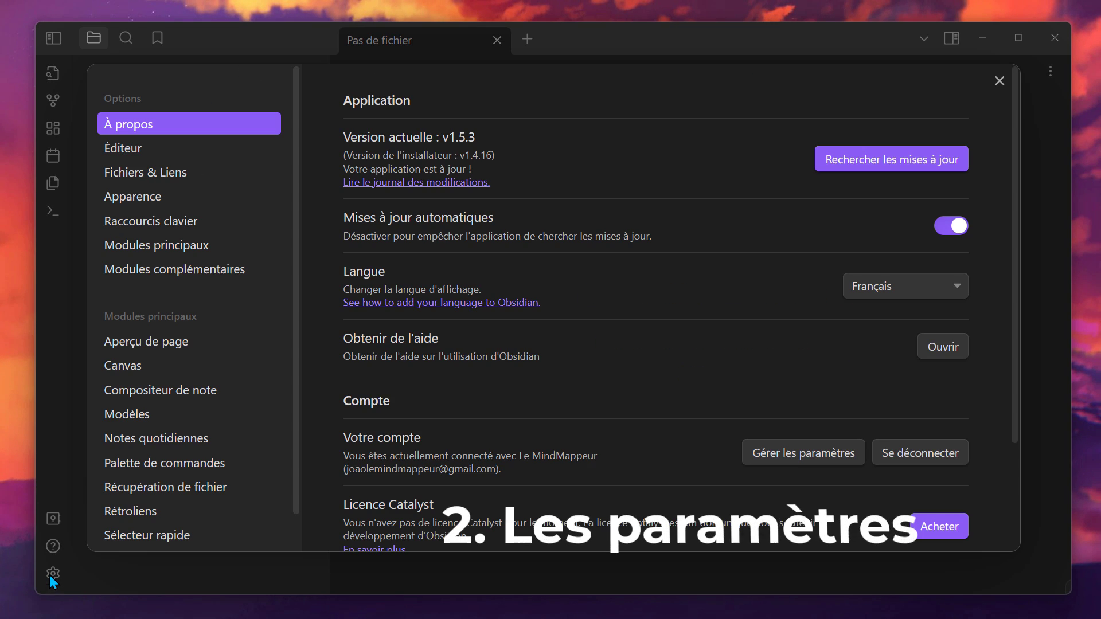
scroll(621, 312, down, 3)
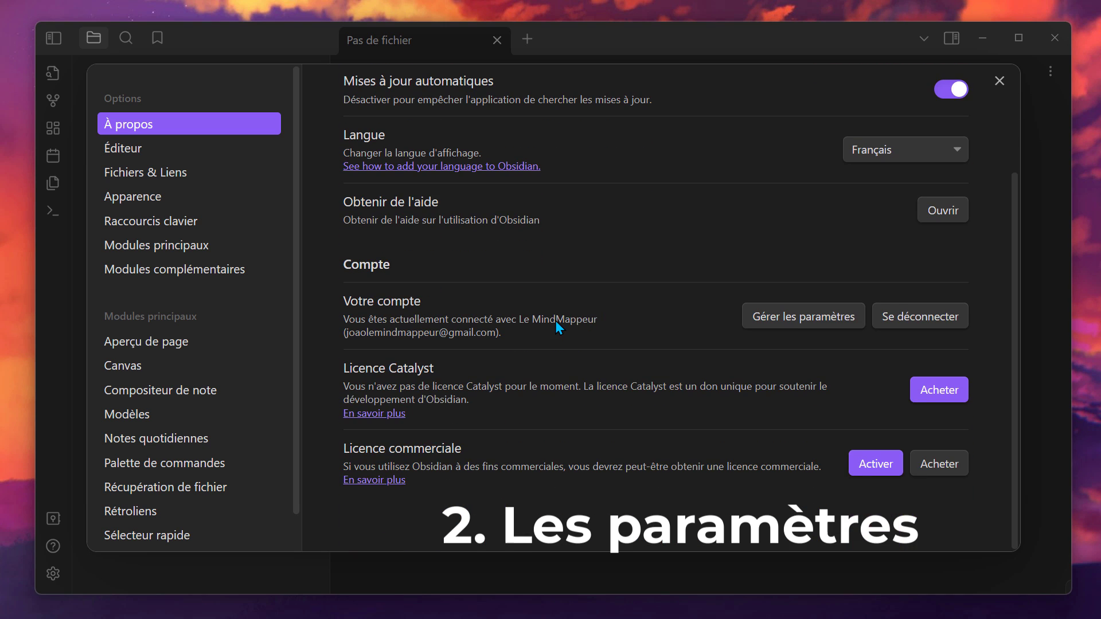
Examine the "Éditeur" settings, from tab and display options to the spell-check, bracket-pairing and indentation behaviour options
scroll(538, 315, up, 3)
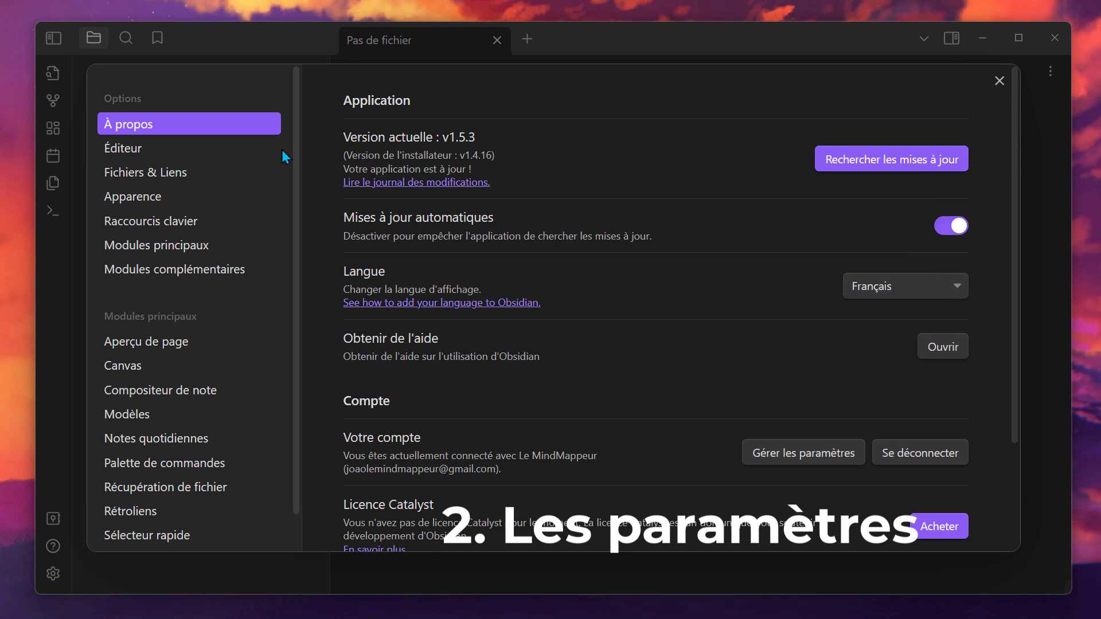
click(195, 150)
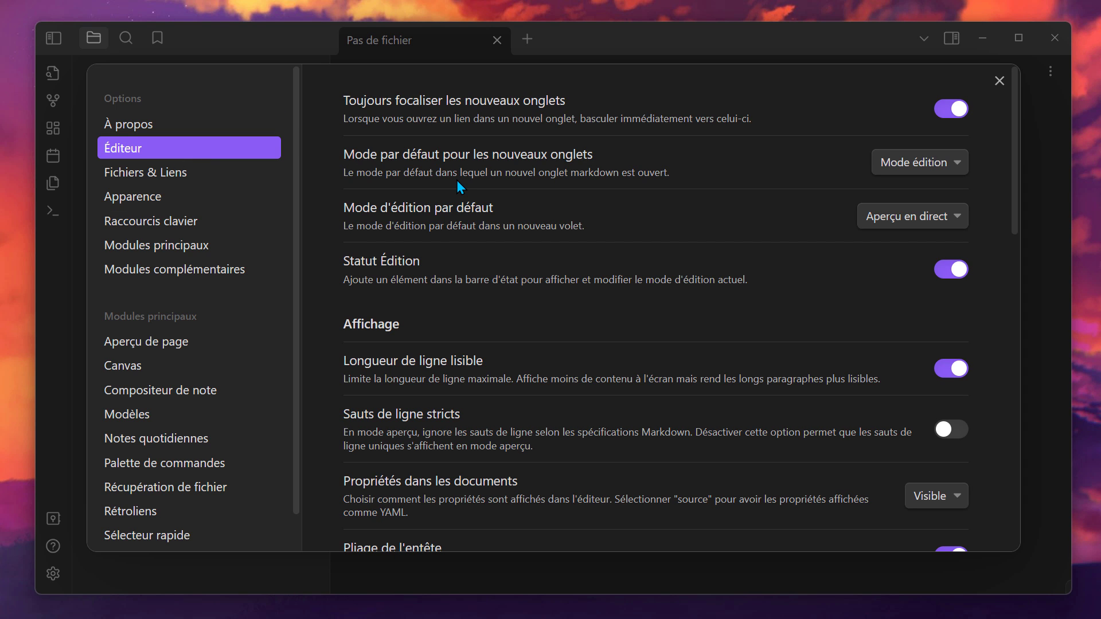
scroll(750, 238, down, 3)
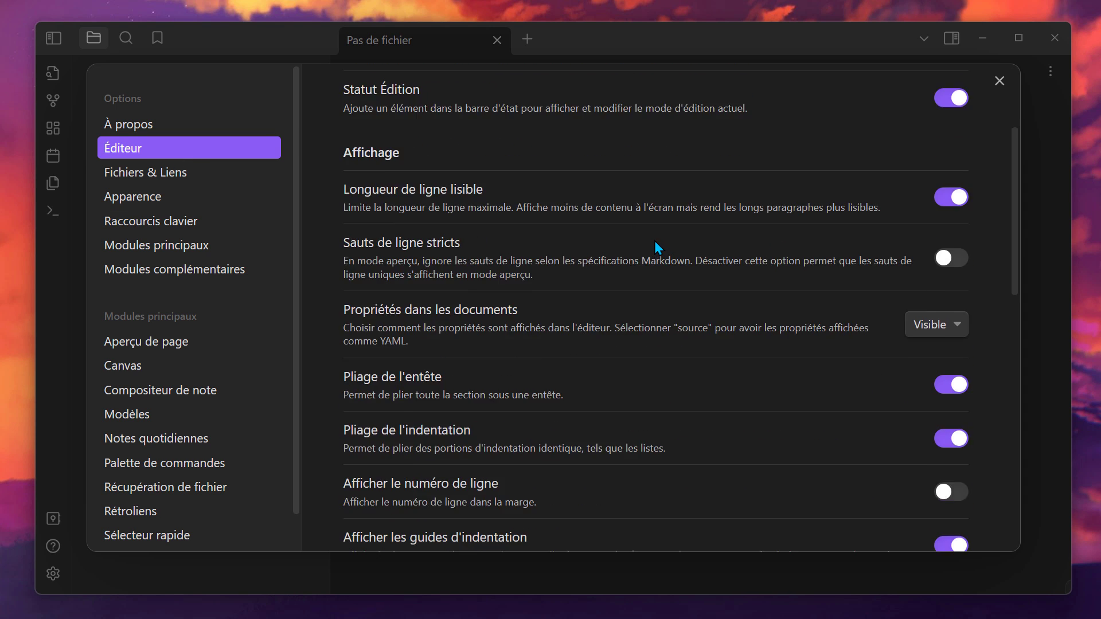
scroll(624, 252, down, 2)
scroll(614, 252, down, 1)
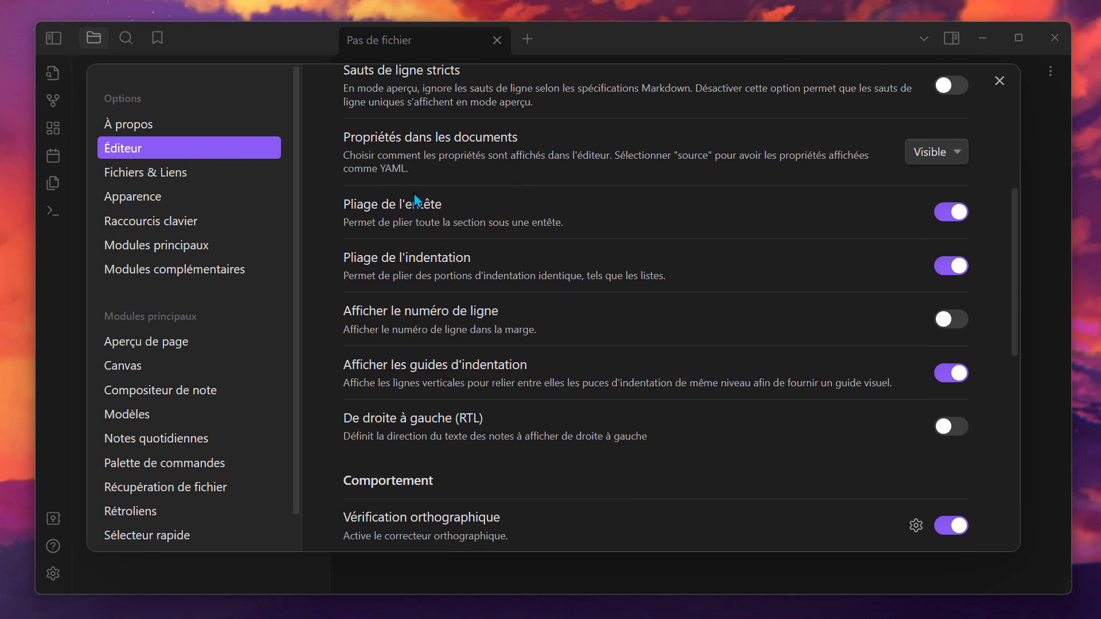
scroll(597, 274, down, 3)
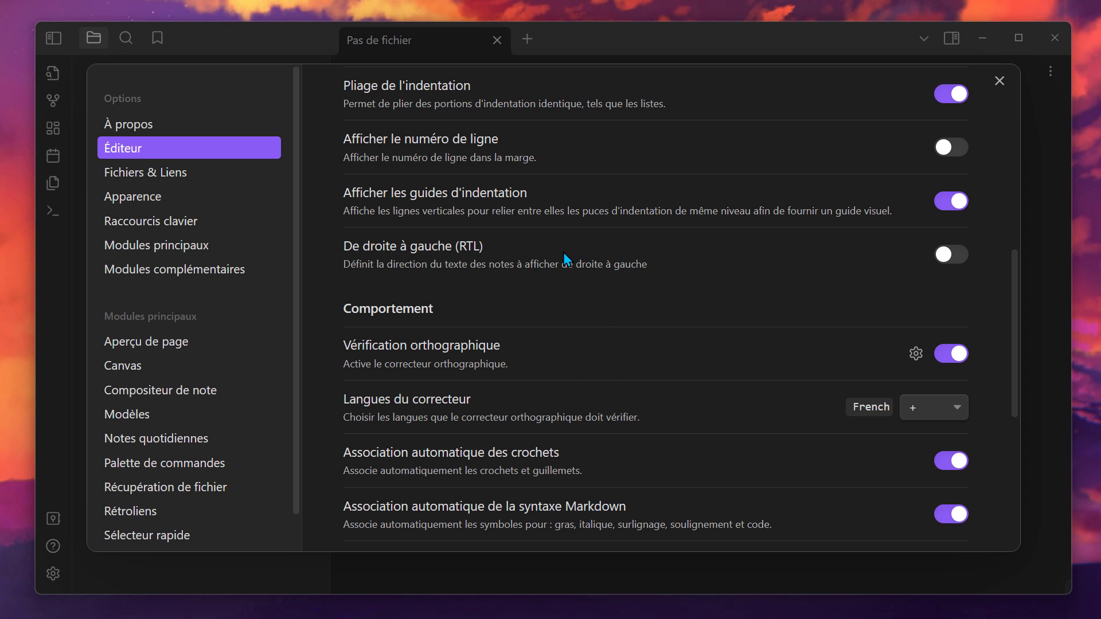
scroll(562, 255, down, 2)
scroll(573, 261, down, 2)
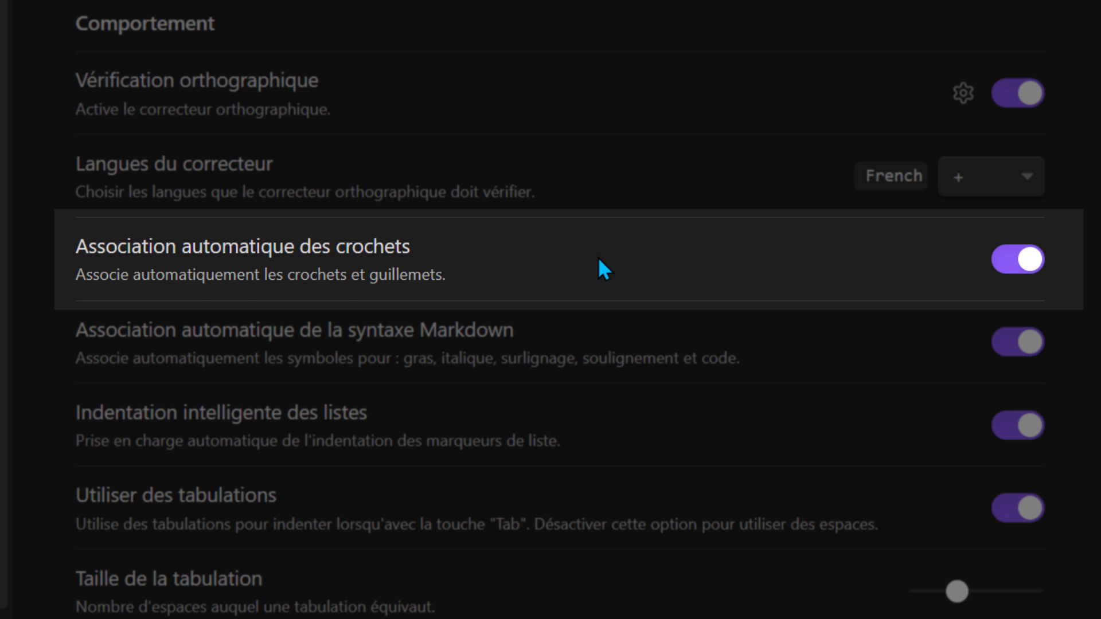
scroll(597, 262, down, 1)
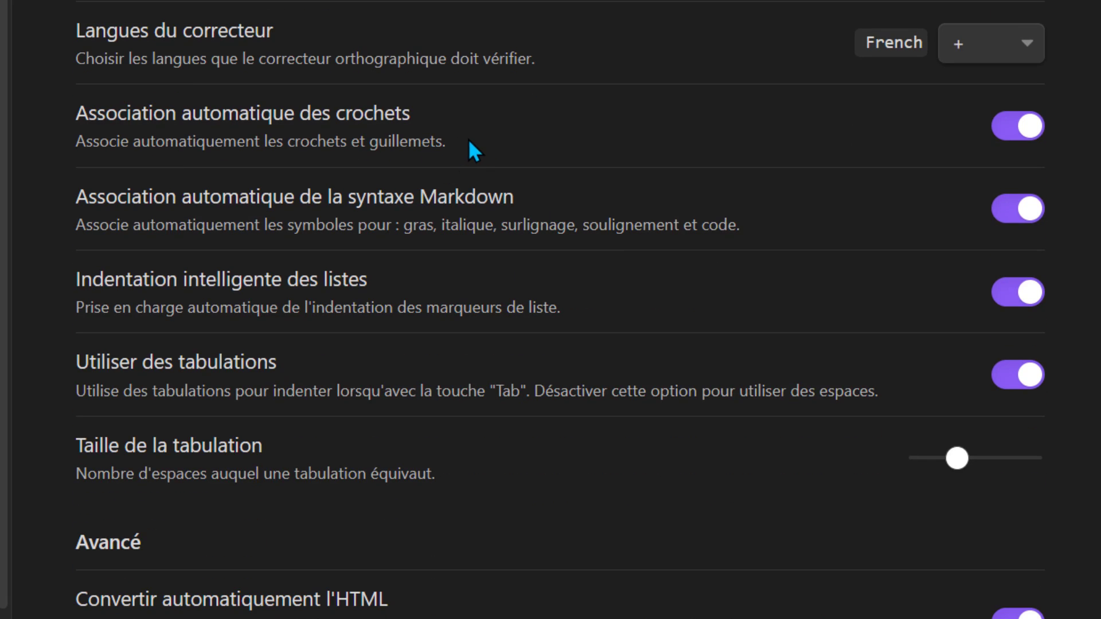
In the "Fichiers & Liens" settings, enable automatic updating of internal links and choose "Chemin le plus court si possible" for new links
click(173, 177)
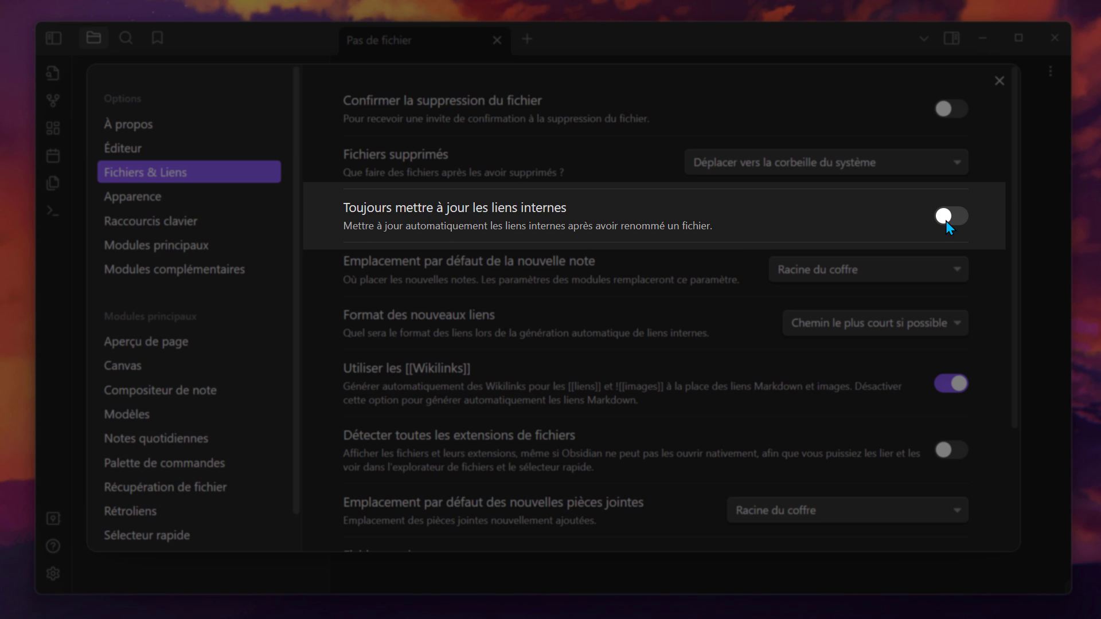
click(945, 221)
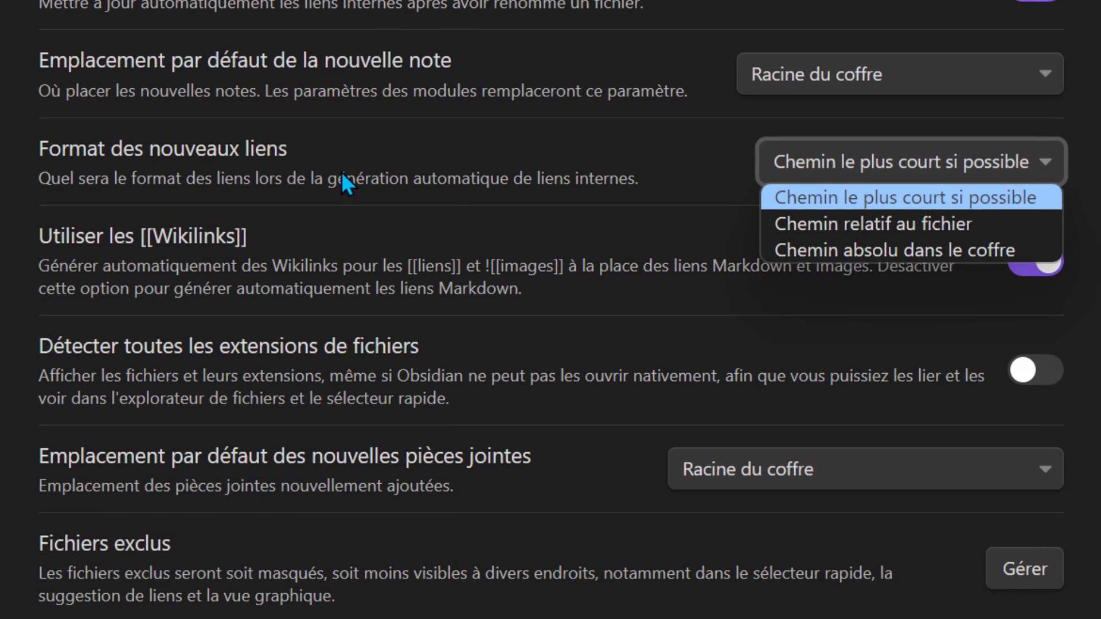
click(839, 205)
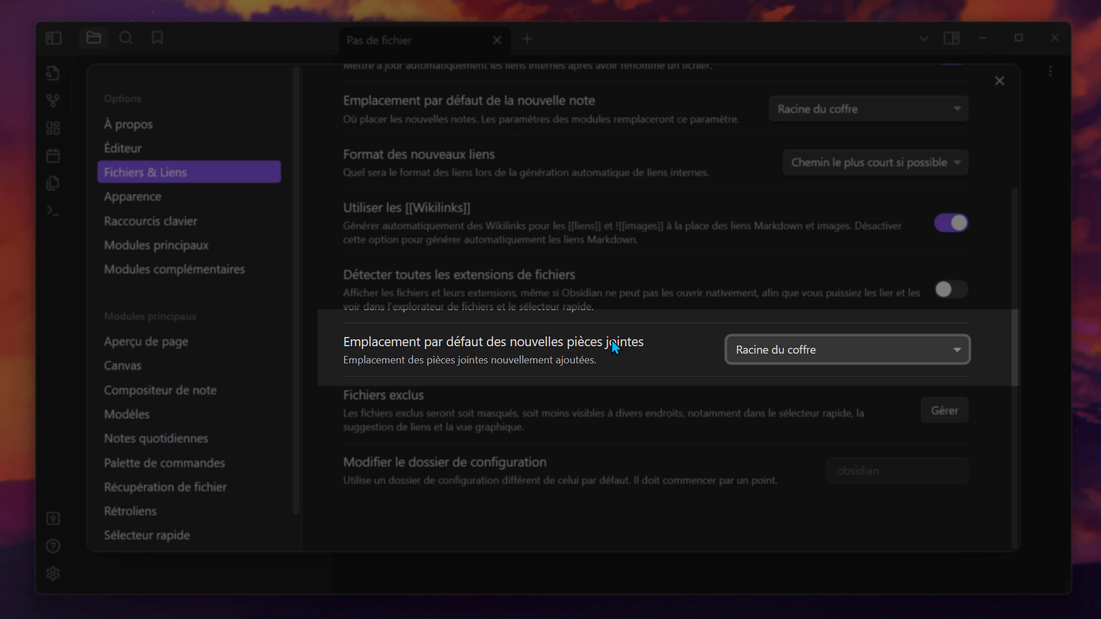
Set the default location of new attachments to "Dans le dossier spécifié ci-dessous" with "05.Files" as the folder path
click(772, 352)
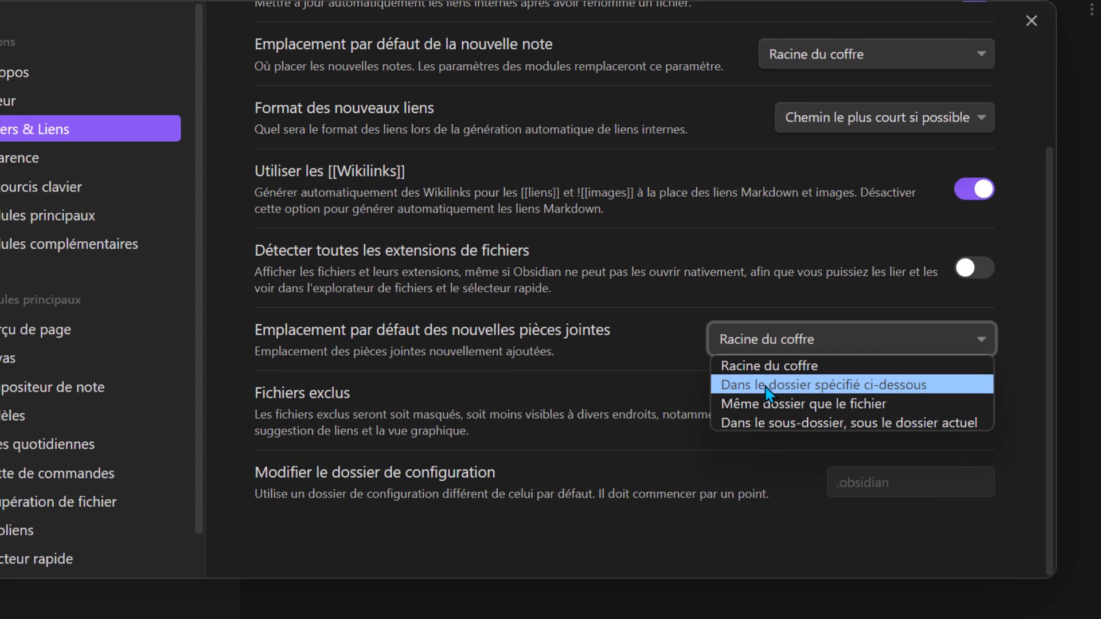
click(766, 385)
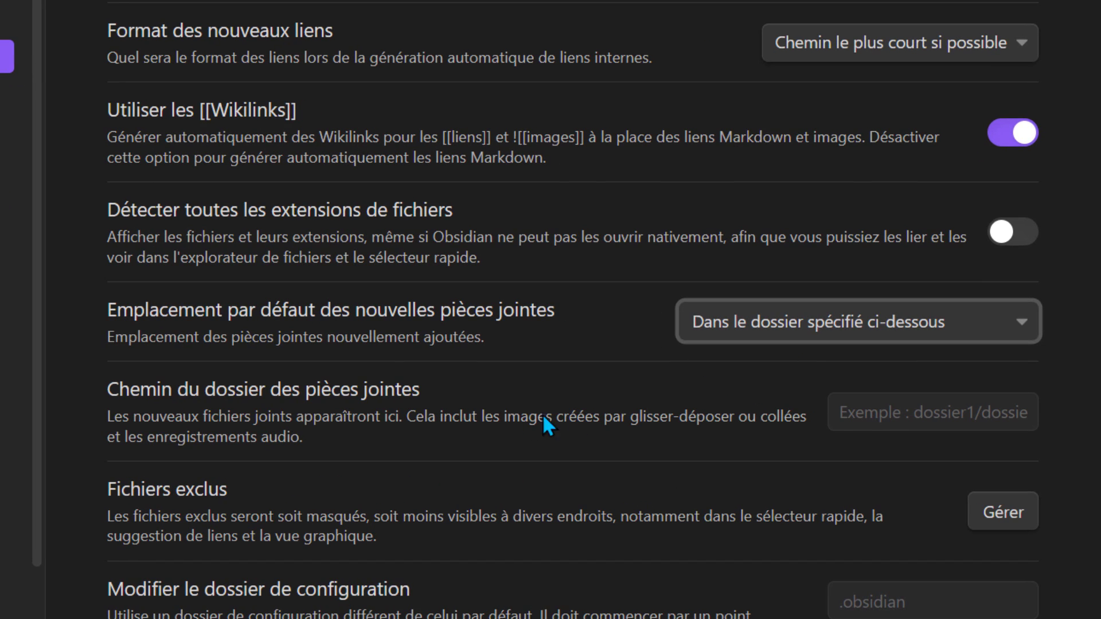
click(863, 419)
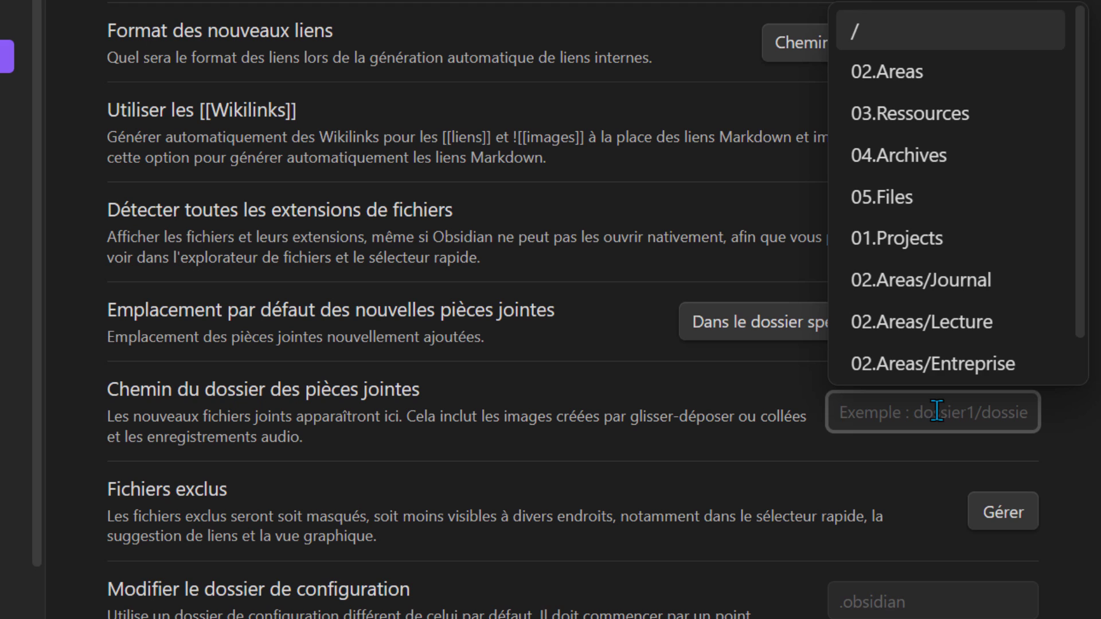
scroll(930, 284, down, 1)
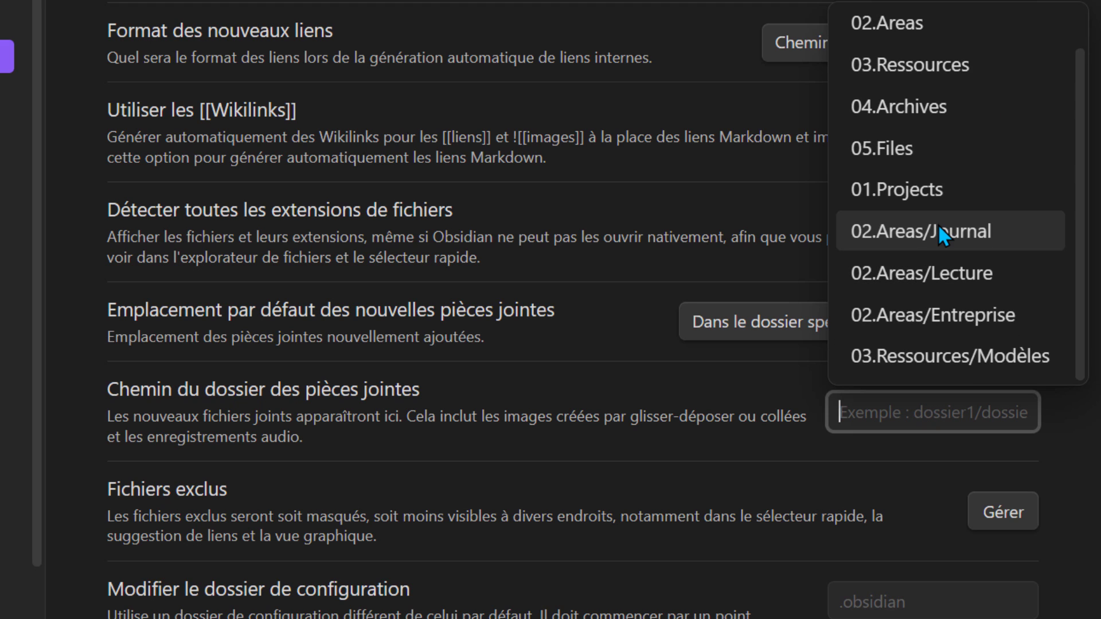
click(897, 157)
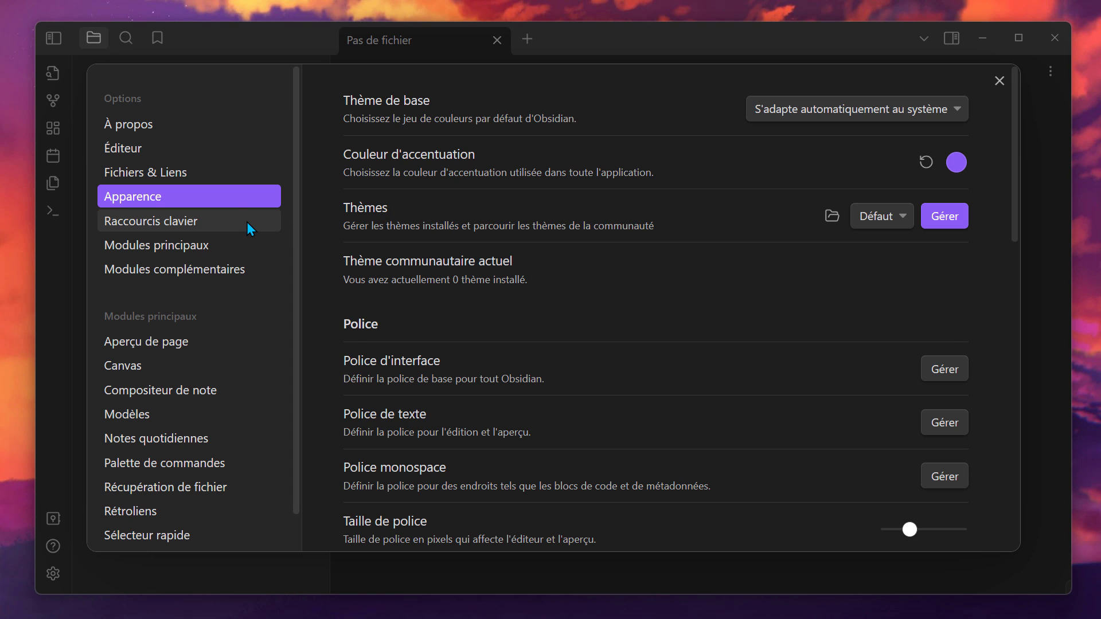
Look through the hotkey and core module settings, enable the "Commandes Slash /" core module and close the settings
click(246, 222)
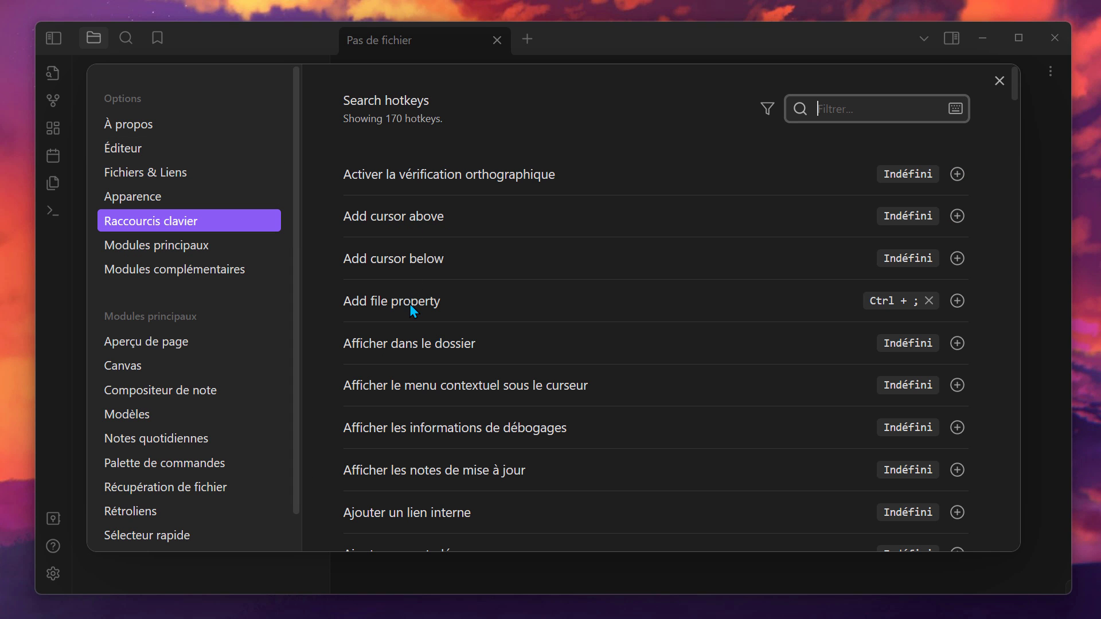
click(222, 244)
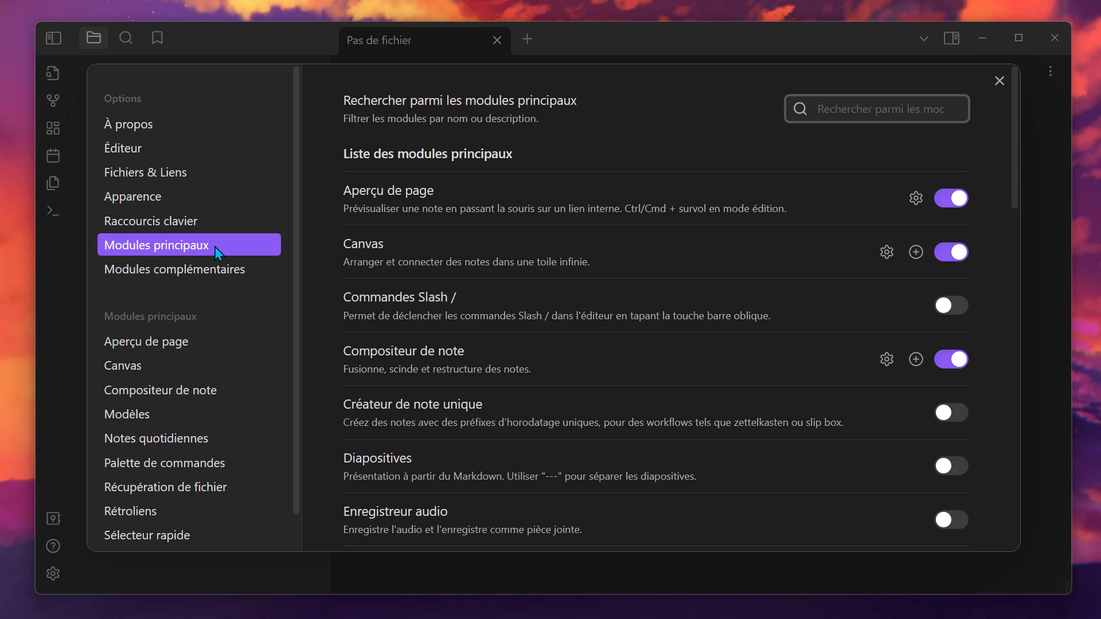
scroll(614, 270, down, 15)
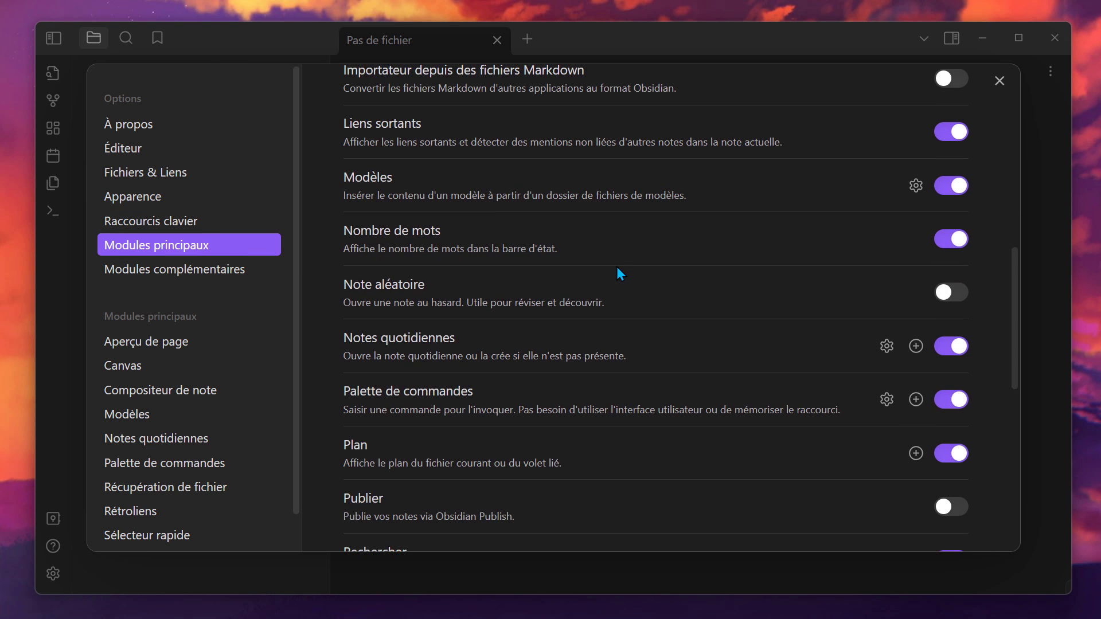
scroll(614, 294, up, 15)
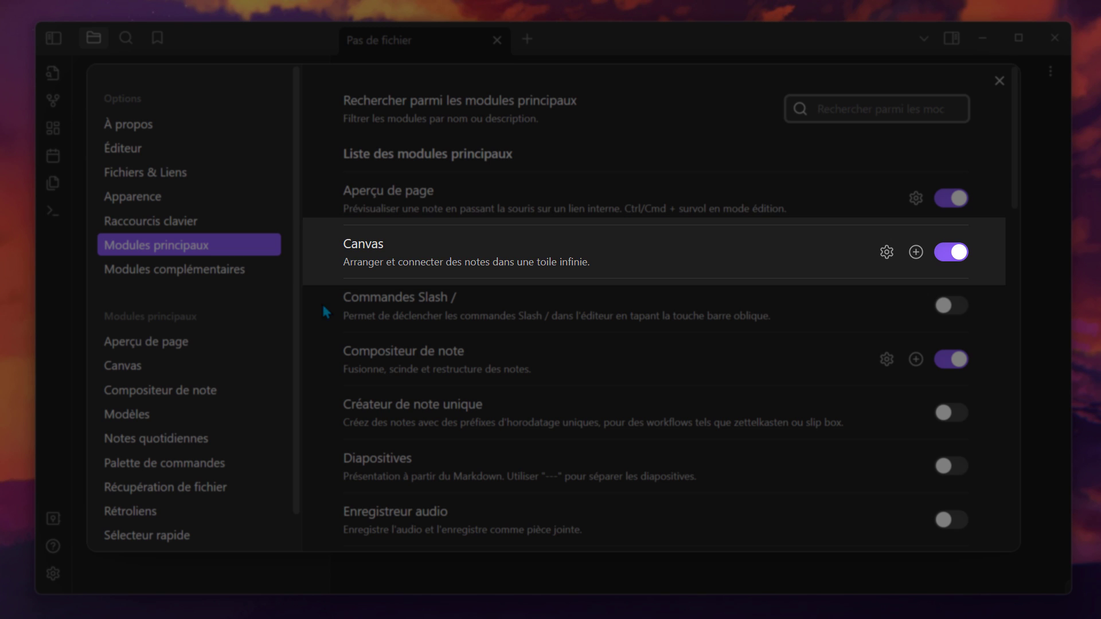
click(955, 303)
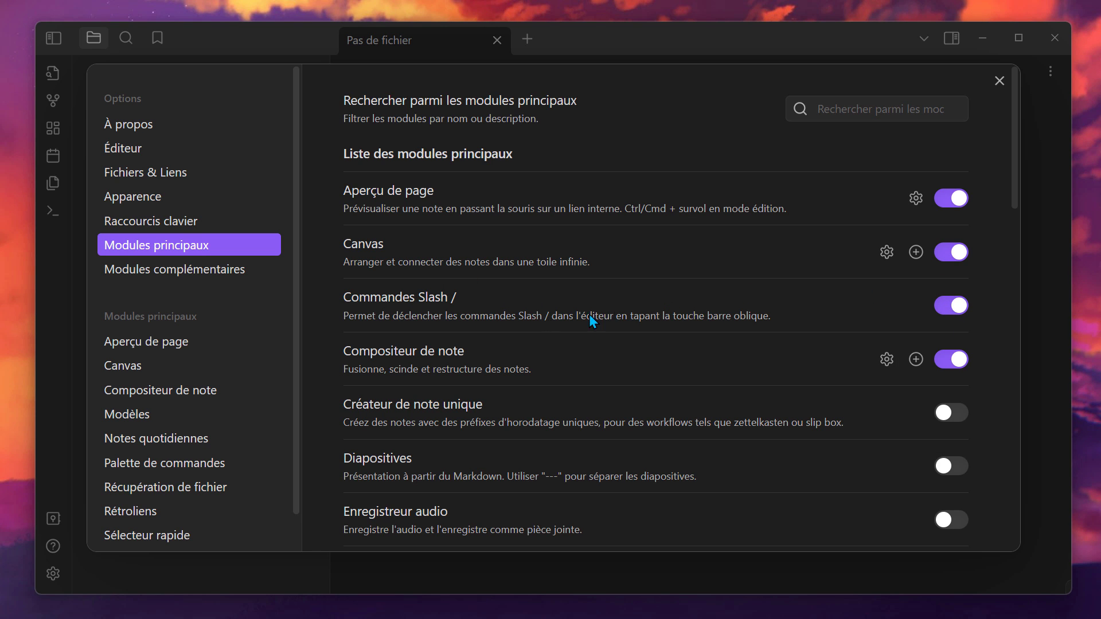
click(1004, 81)
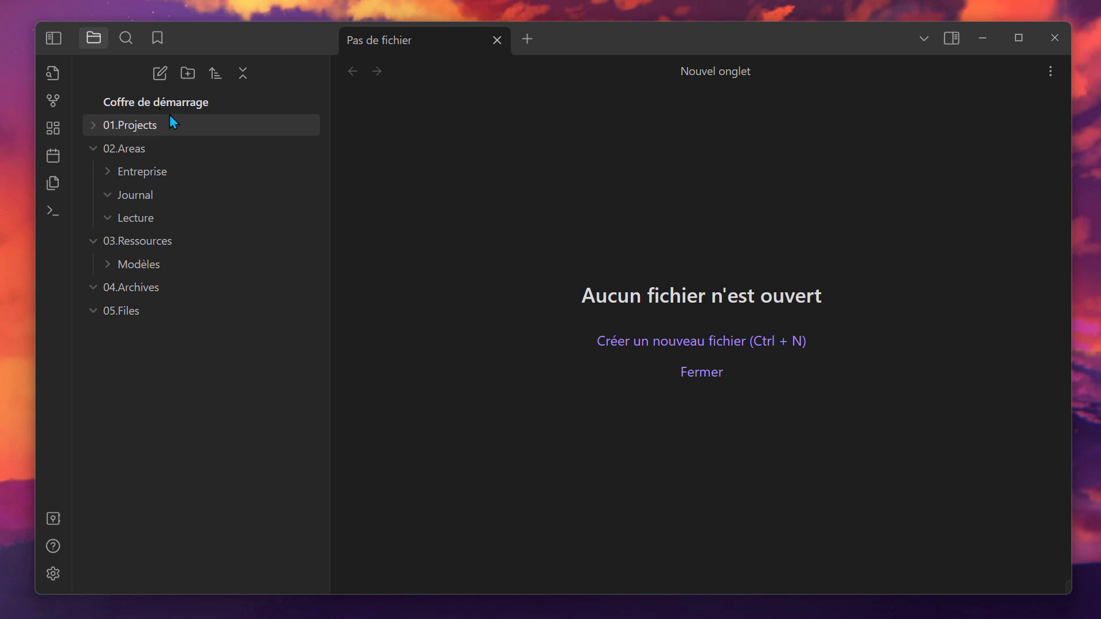
Create a new note in the vault and try the slash command list in its body, leaving the body empty
click(160, 73)
click(482, 211)
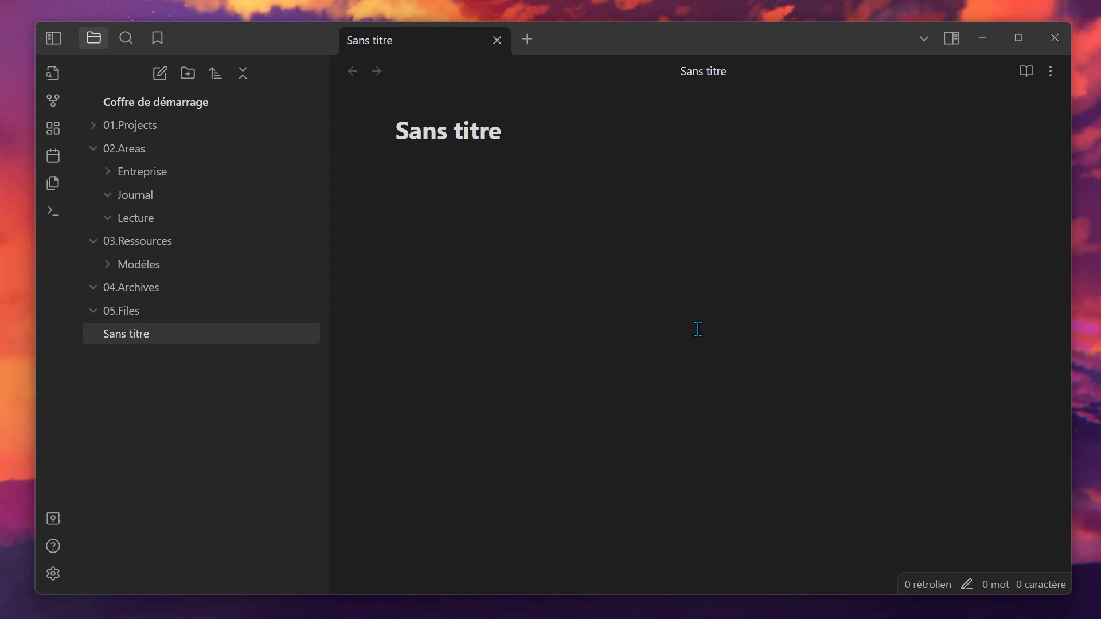
text(/)
key(Down)
key(Down)
key(Down)
key(Down)
key(Down)
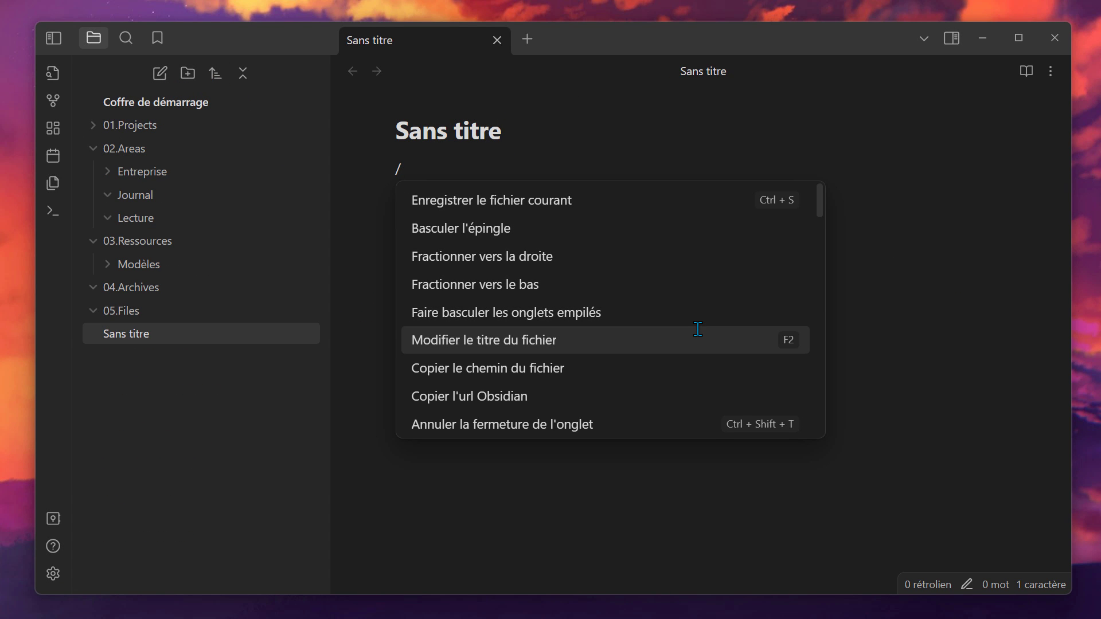
key(BackSpace)
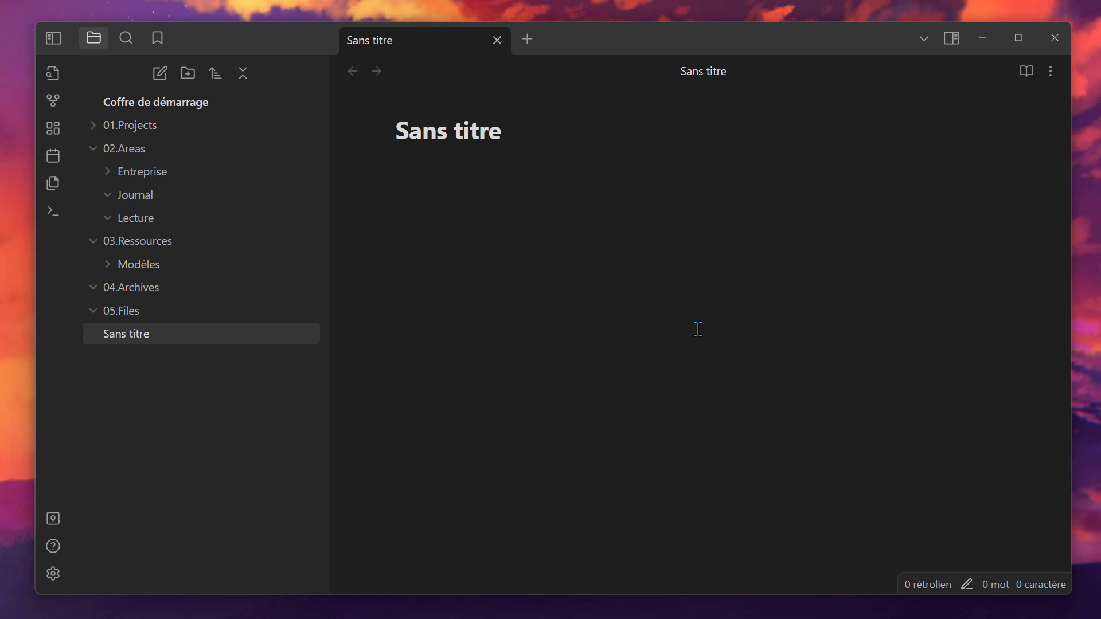
Reopen the settings and review the core modules from "Compositeur de note" to "Importateur depuis des fichiers Markdown"
click(53, 573)
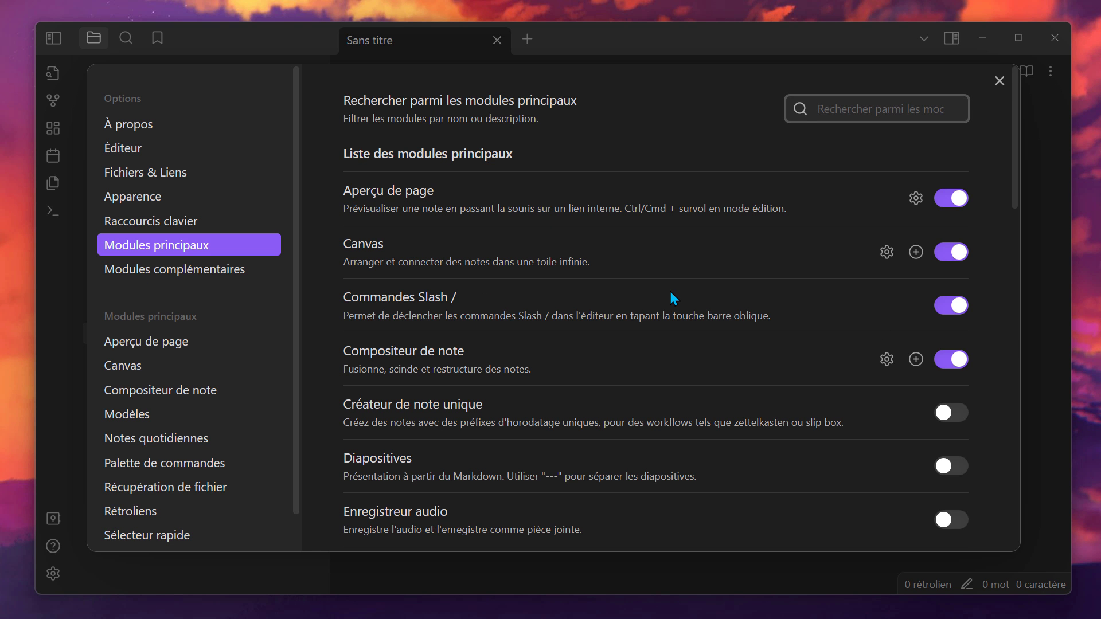
scroll(745, 276, down, 2)
scroll(752, 236, down, 2)
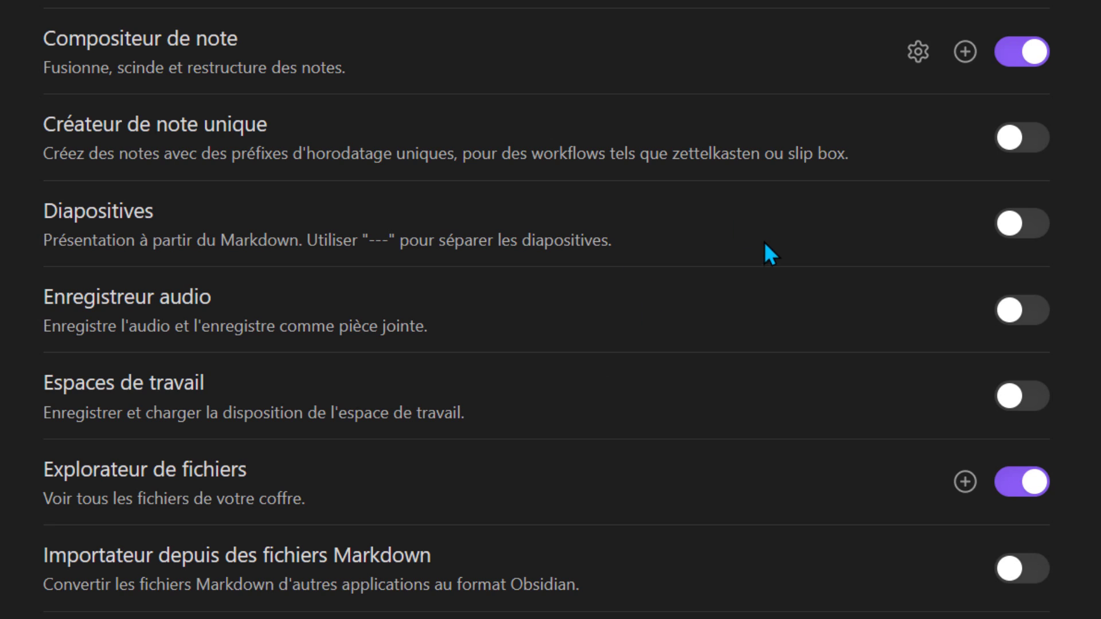
Enable the "Diapositives" and "Enregistreur audio" core modules and turn both off again
click(1021, 223)
click(1020, 310)
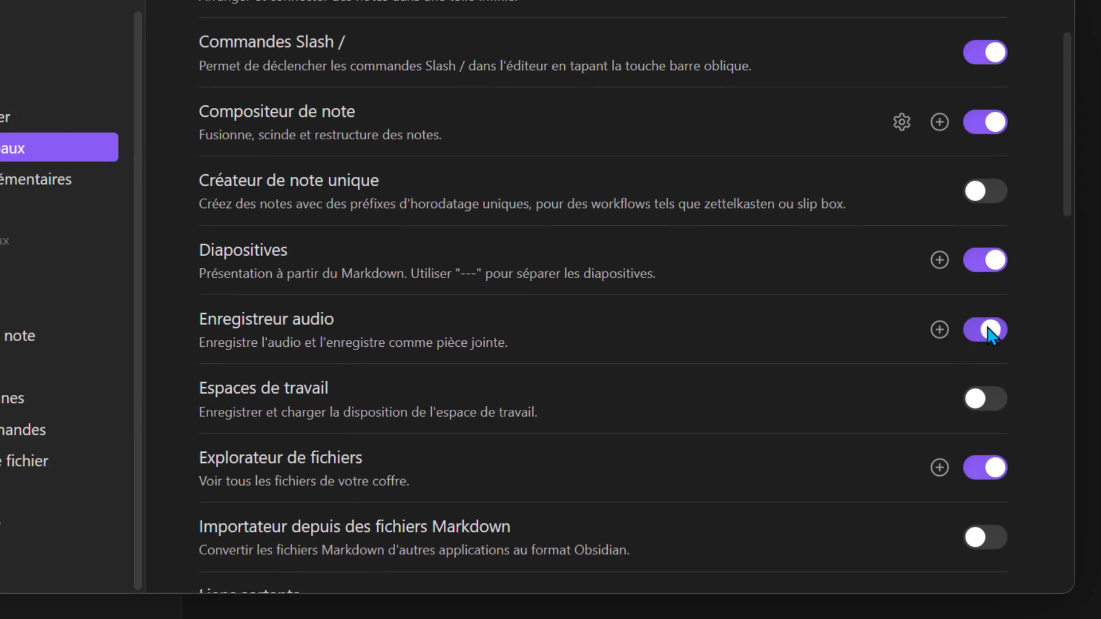
click(991, 332)
click(984, 260)
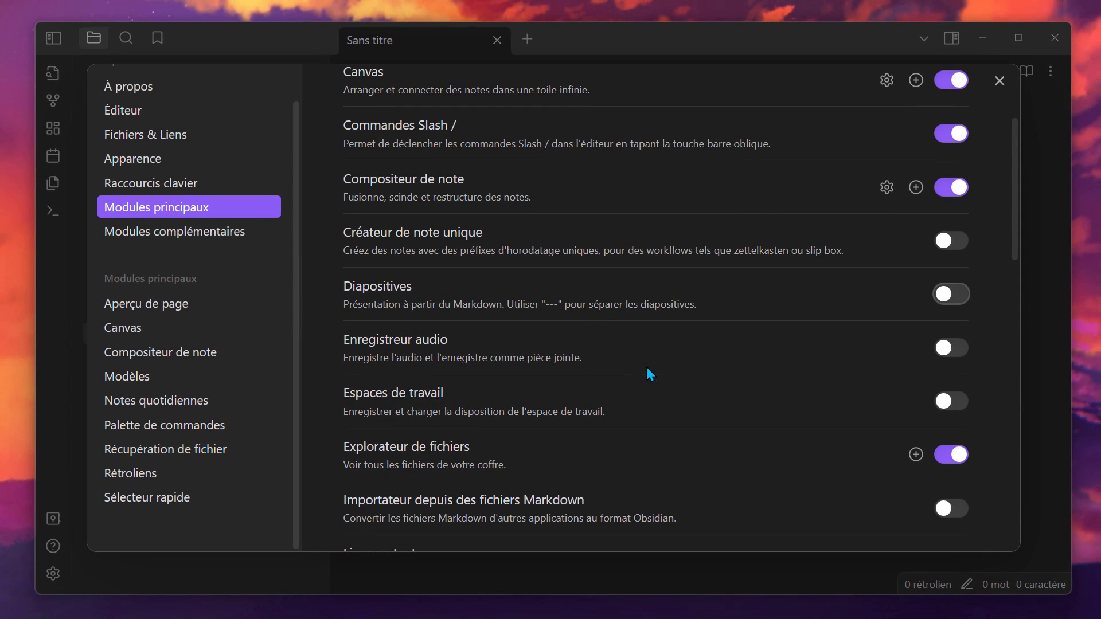
Review the remaining core modules and disable "Récupération de fichier"
scroll(634, 341, down, 3)
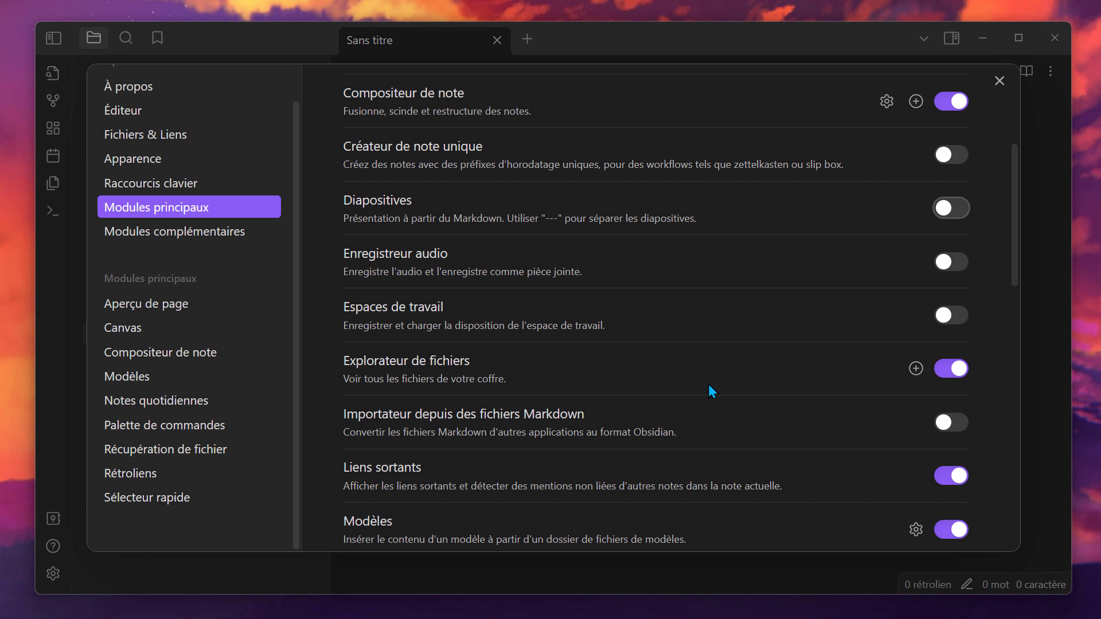
scroll(717, 344, down, 6)
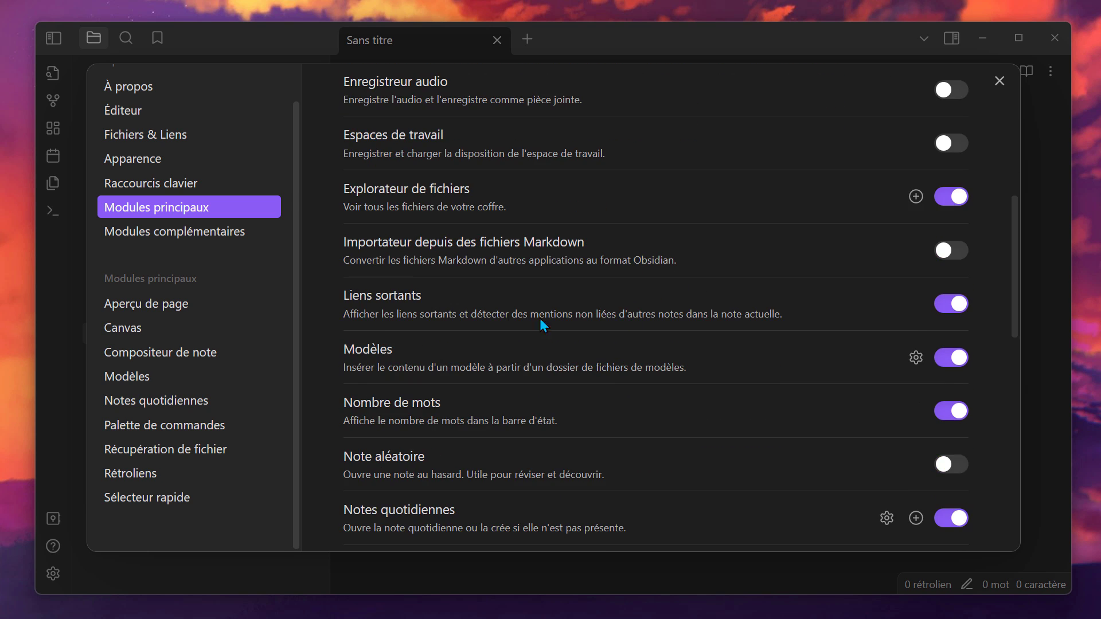
scroll(554, 318, down, 3)
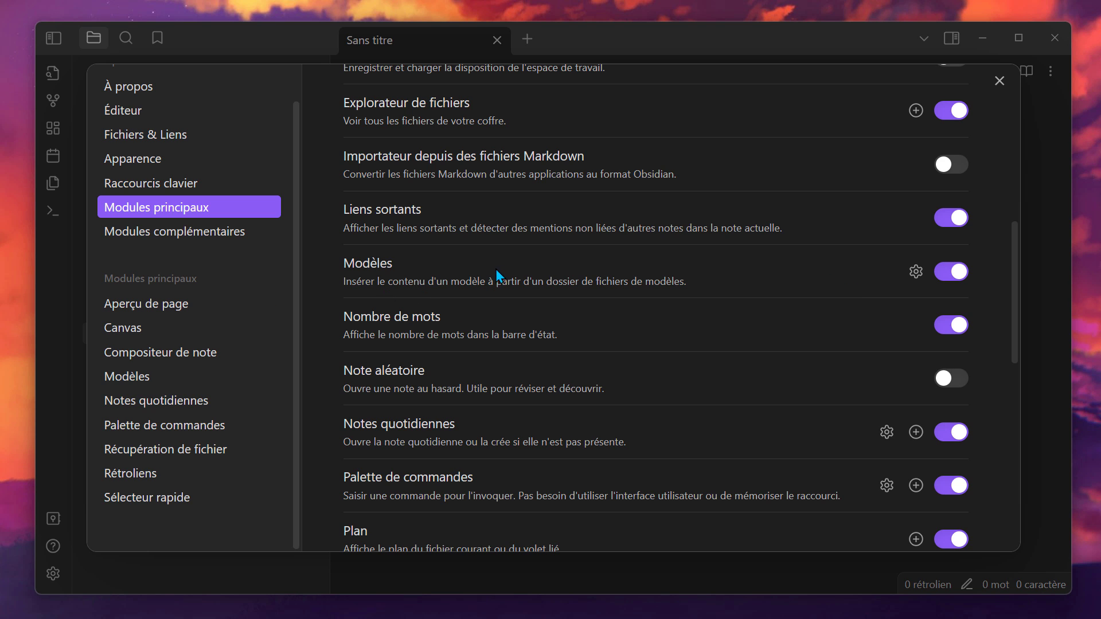
scroll(539, 269, down, 3)
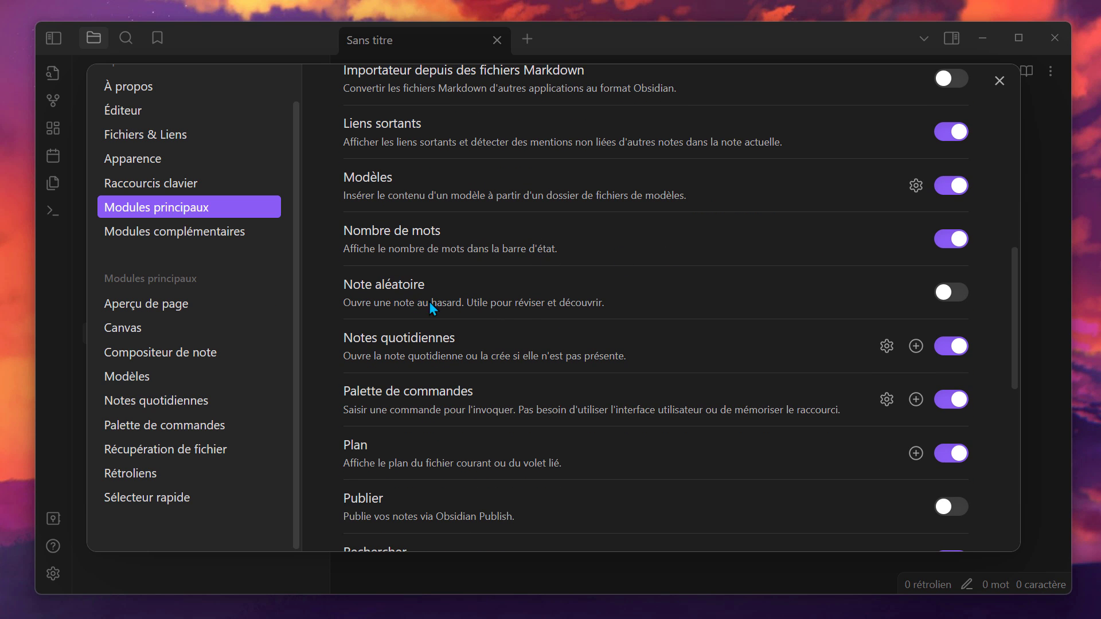
scroll(526, 300, down, 3)
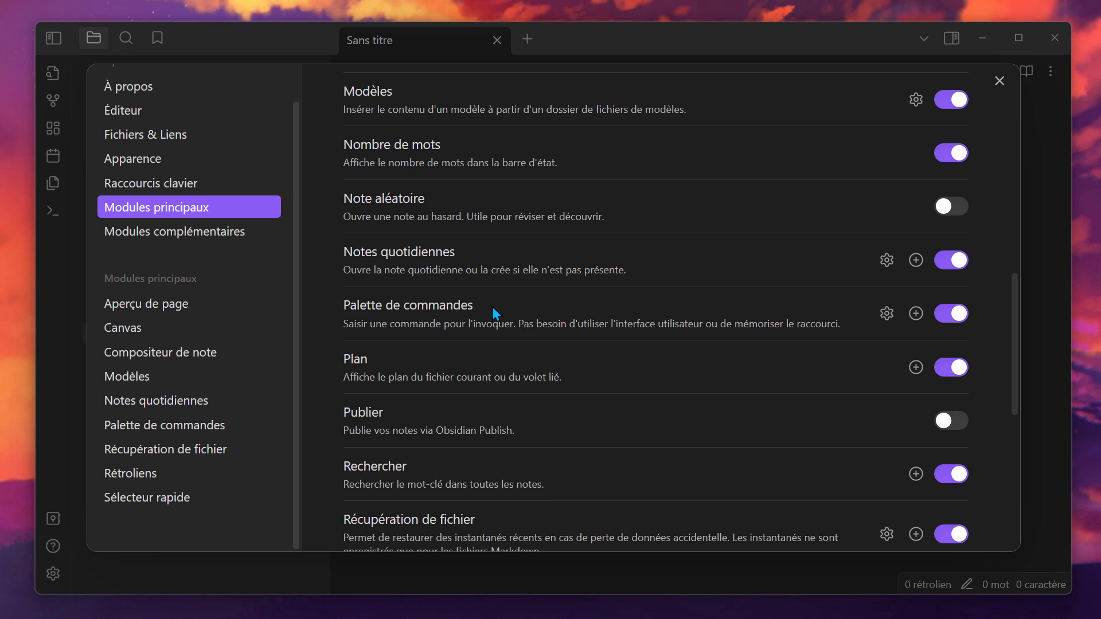
scroll(535, 299, down, 6)
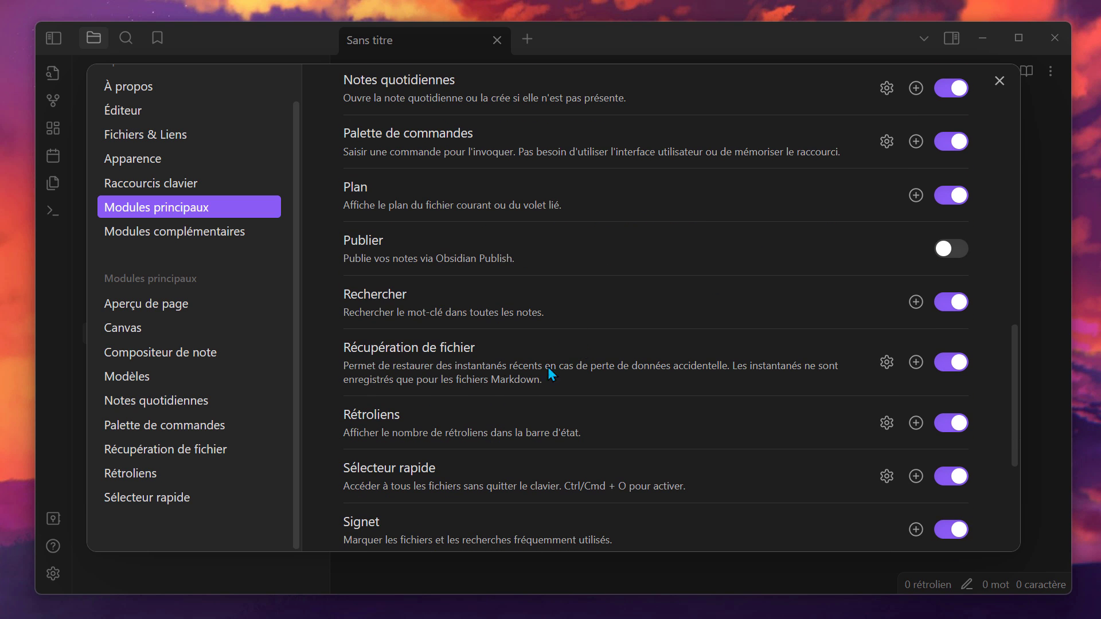
click(953, 362)
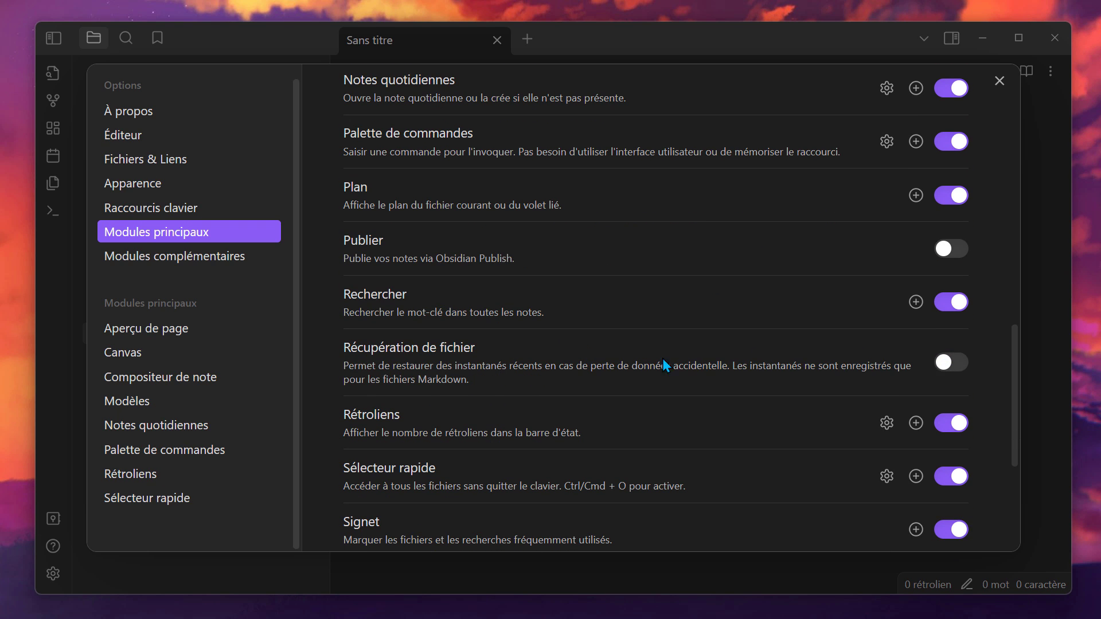
Review the rest of the core module list from "Rétroliens" to "Vue graphique" and return to its beginning
scroll(626, 333, down, 3)
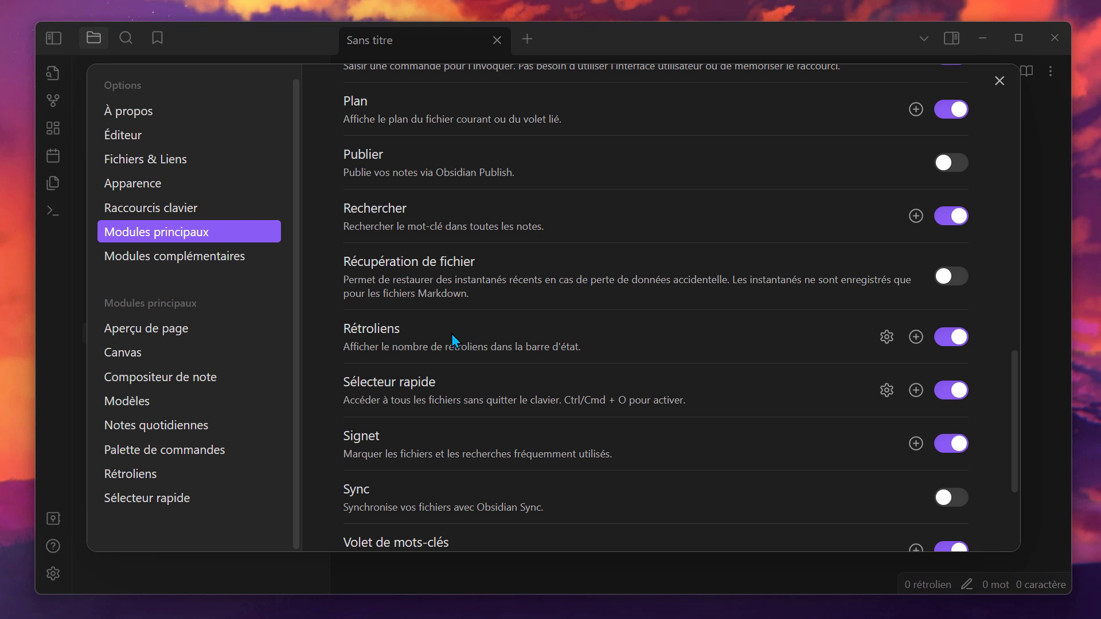
scroll(471, 377, down, 3)
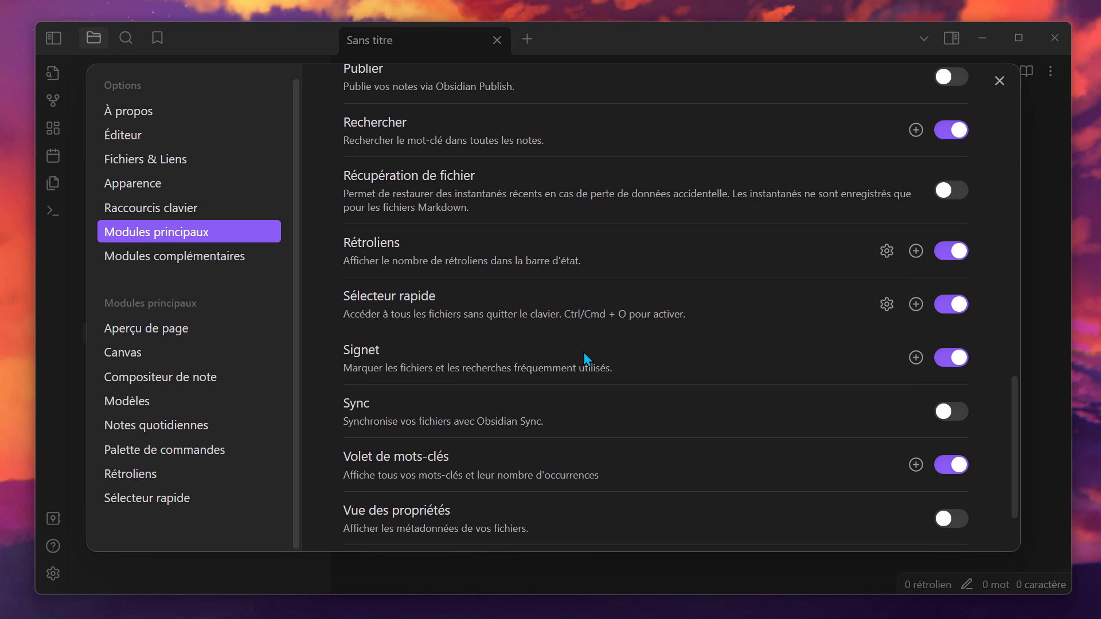
scroll(551, 358, down, 3)
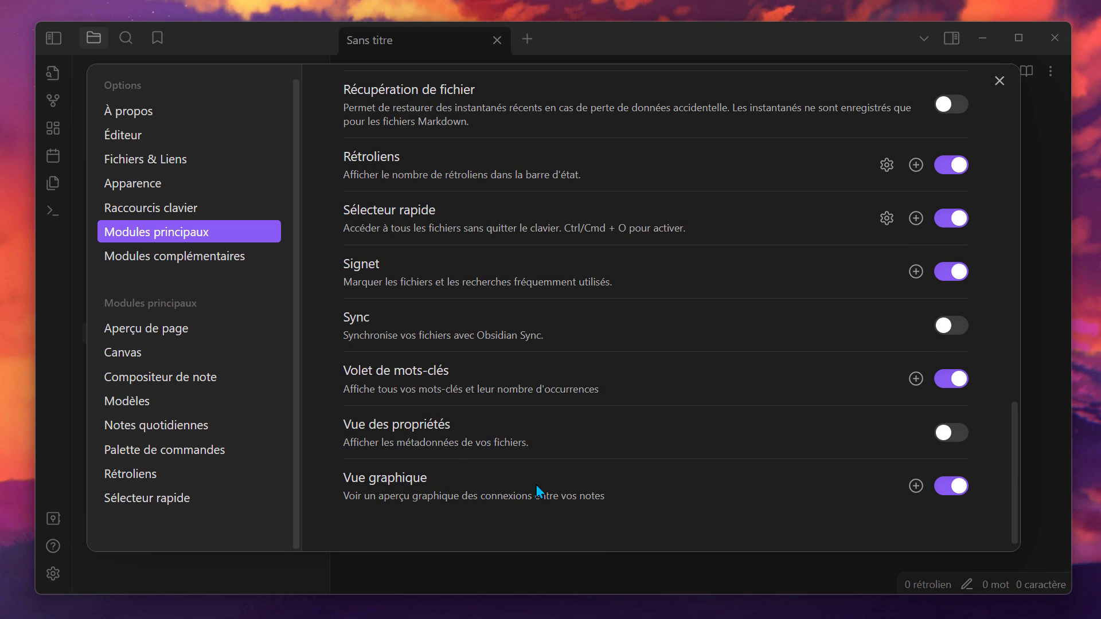
scroll(758, 541, up, 20)
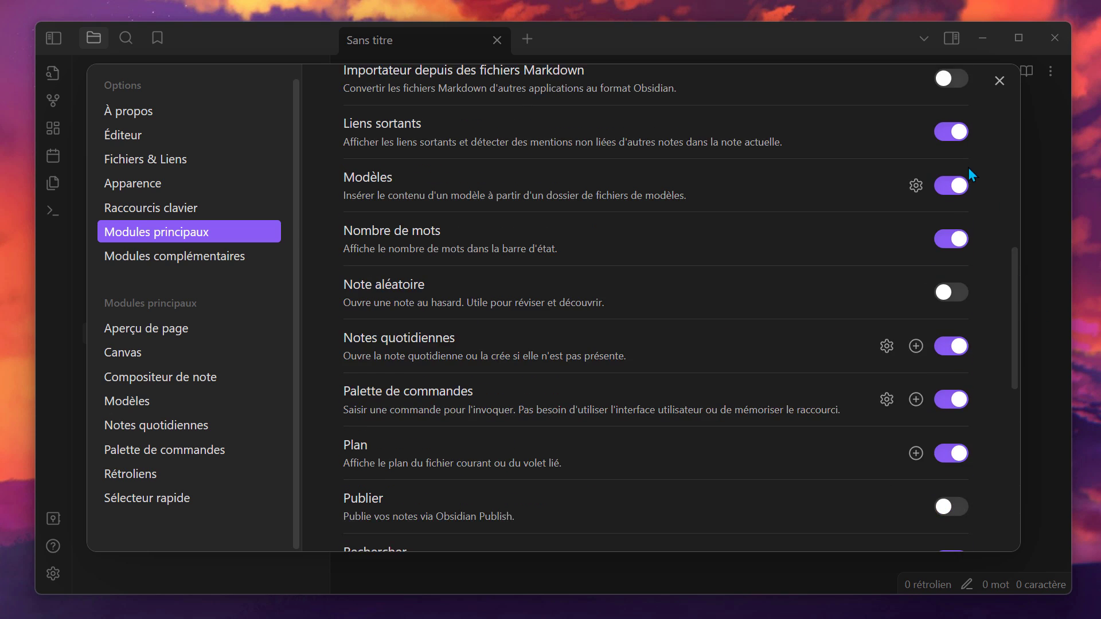
scroll(969, 177, up, 12)
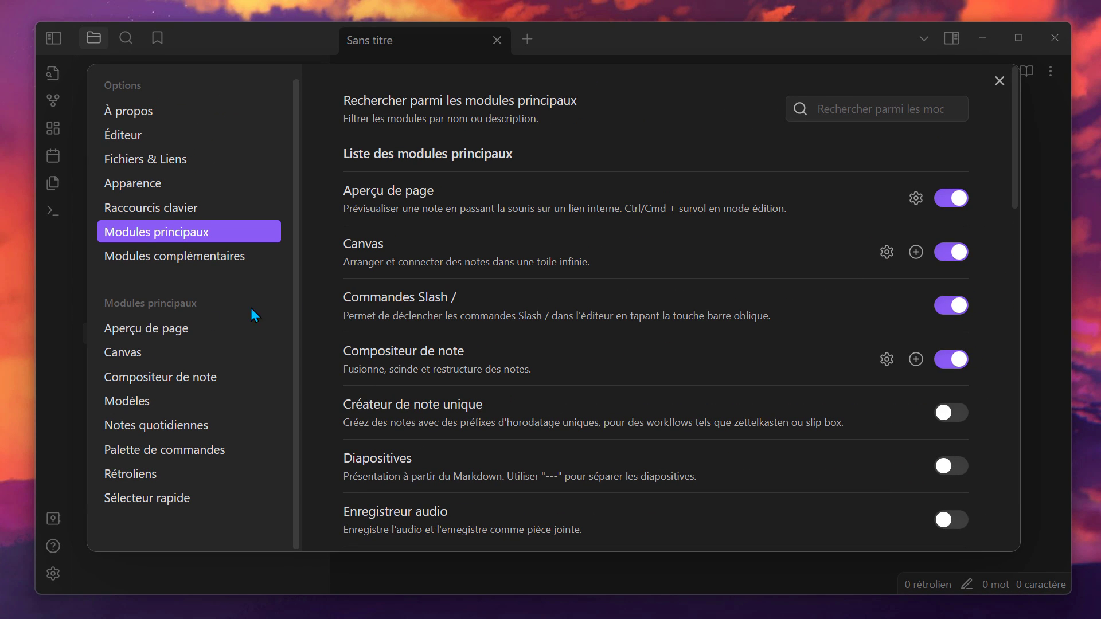
Examine the options of the "Aperçu de page", "Canvas" and "Compositeur de note" core modules without changing them
click(915, 201)
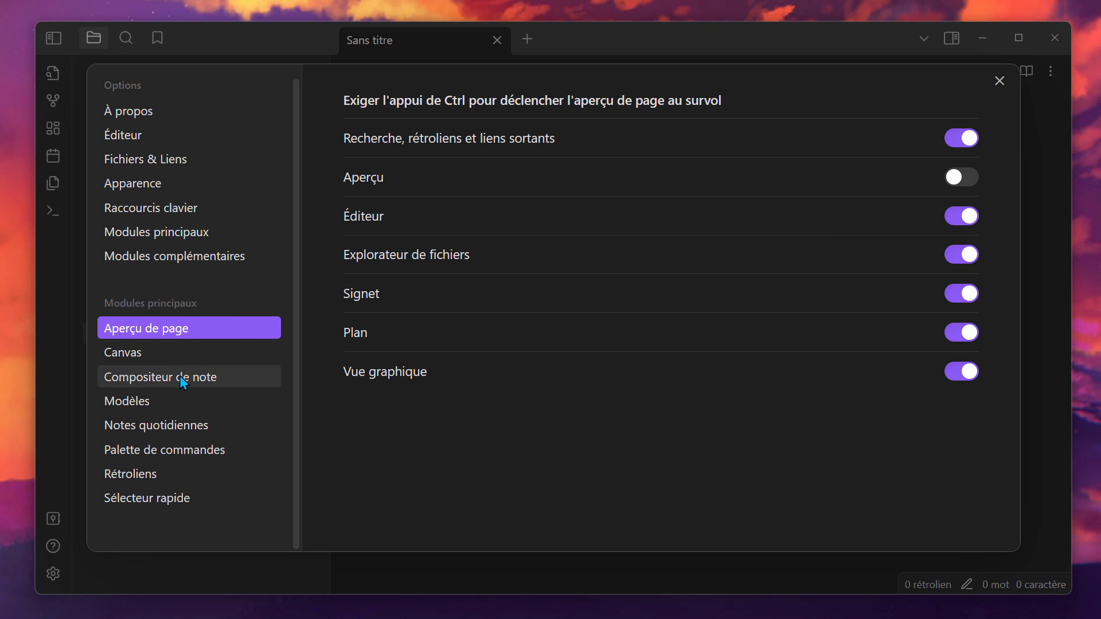
click(166, 357)
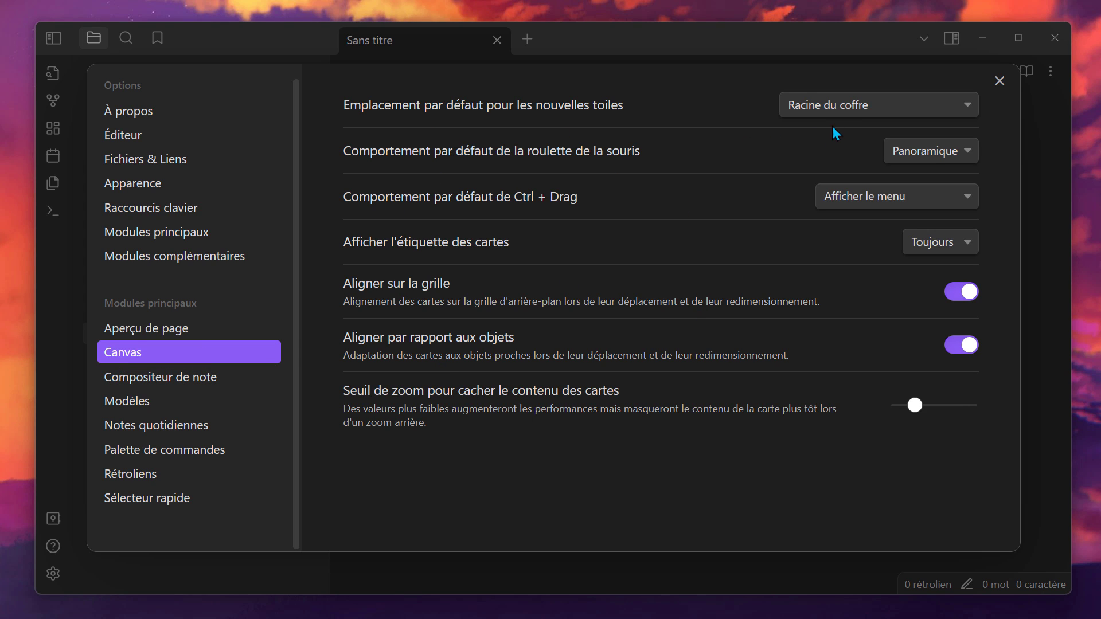
click(841, 107)
click(837, 98)
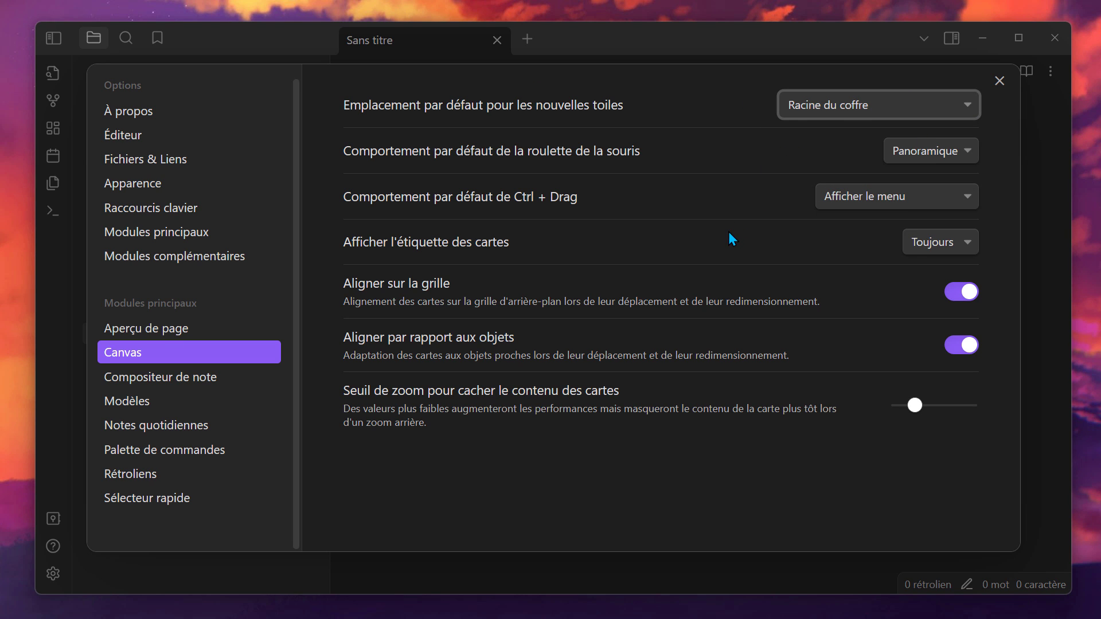
click(190, 385)
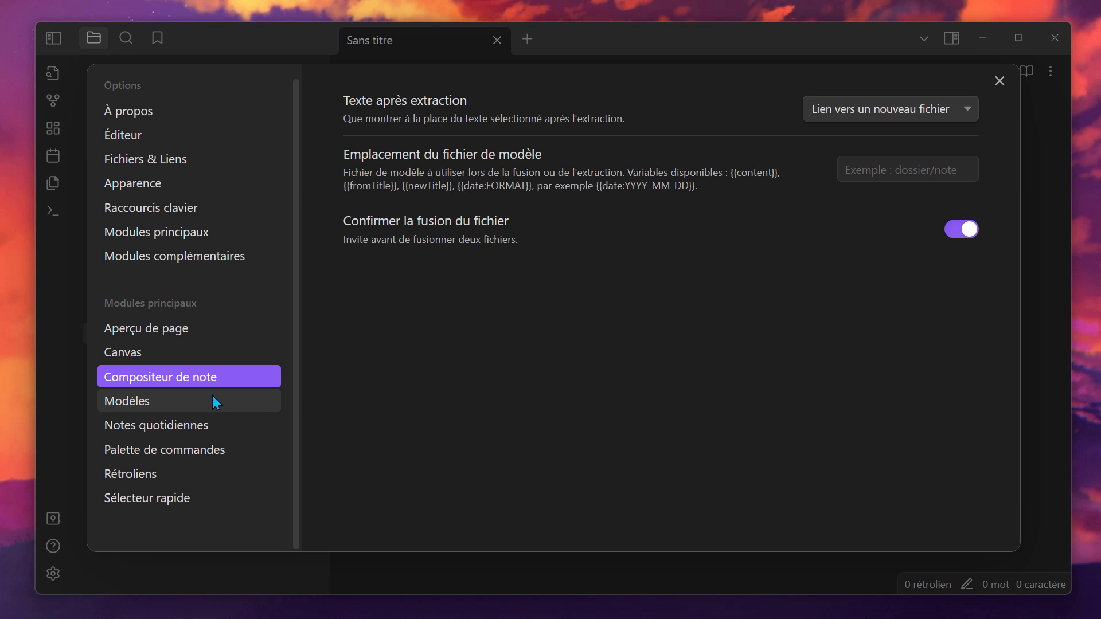
Set the template folder location of the "Modèles" core module to 03.Ressources/Modèles
click(172, 405)
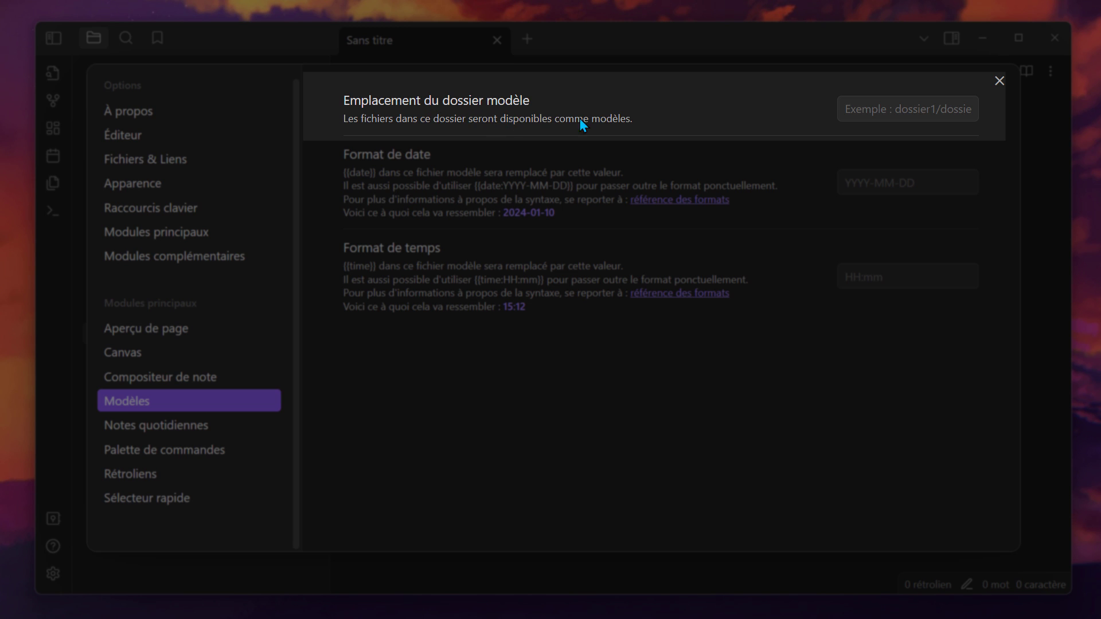
click(888, 110)
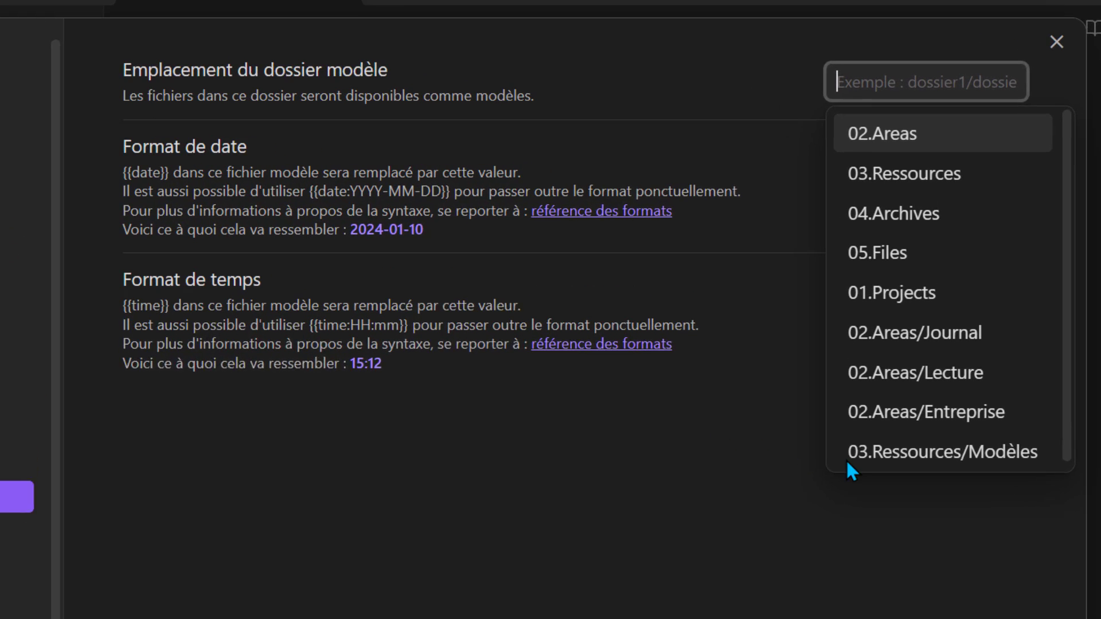
click(859, 456)
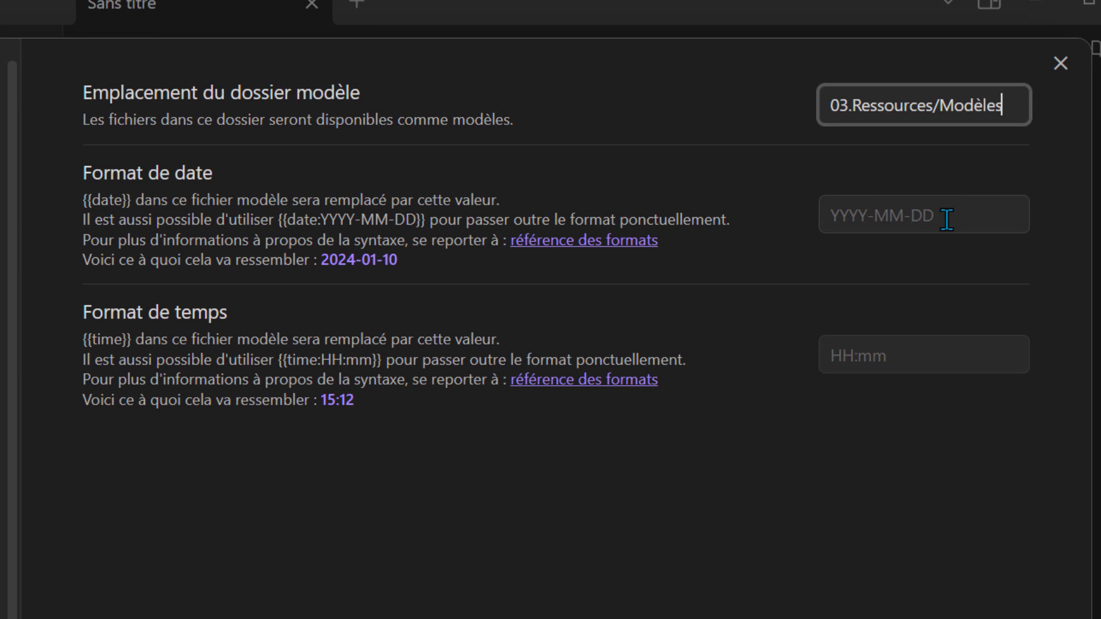
Try the template date formats DD-MMM-YY, DD-MMMM-YY and DD-MM-YY, and clear the custom date format again
click(887, 216)
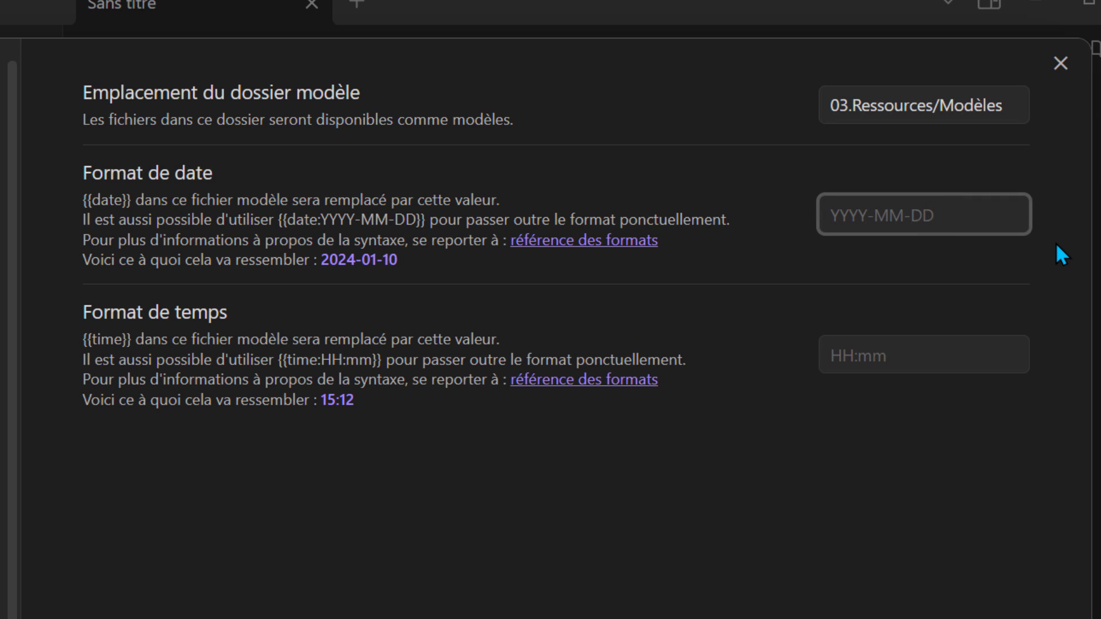
text(DD-)
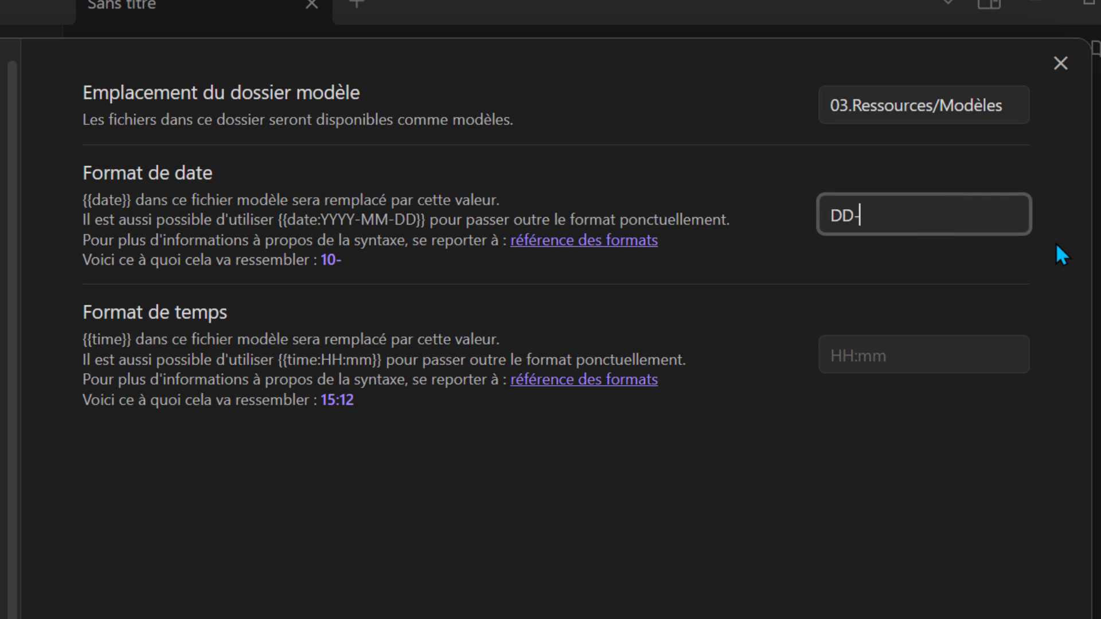
text(MMM-Y)
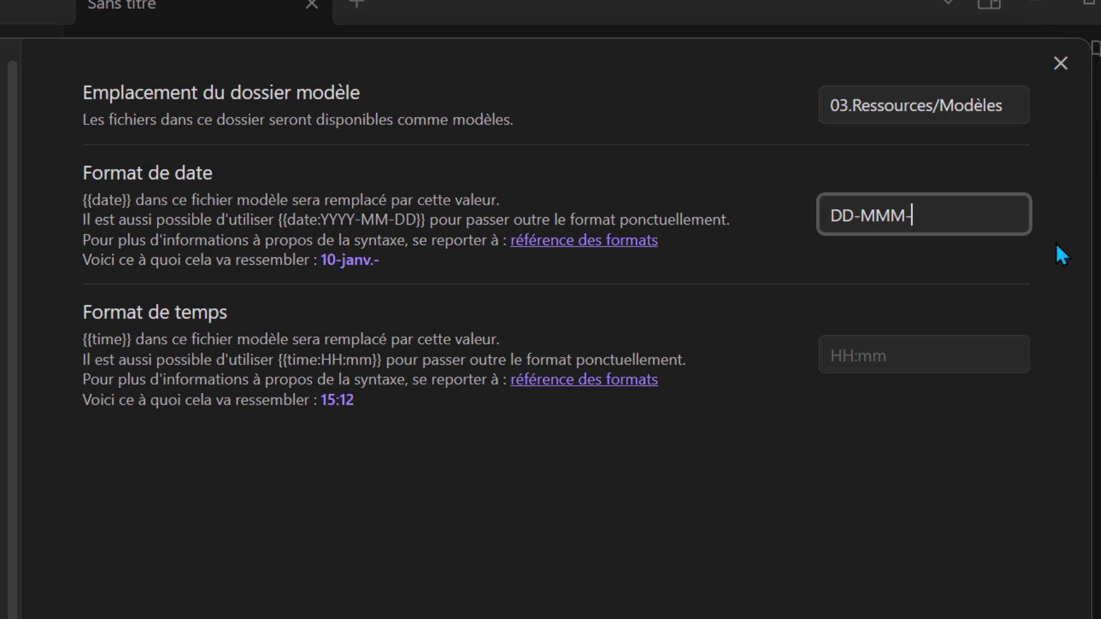
text(Y)
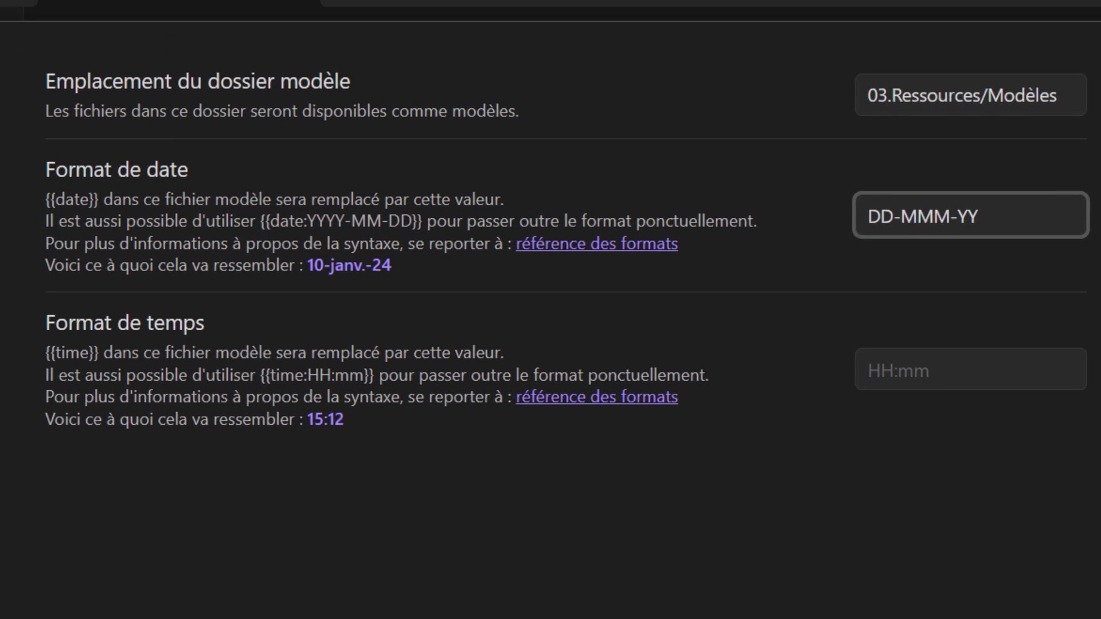
text(M)
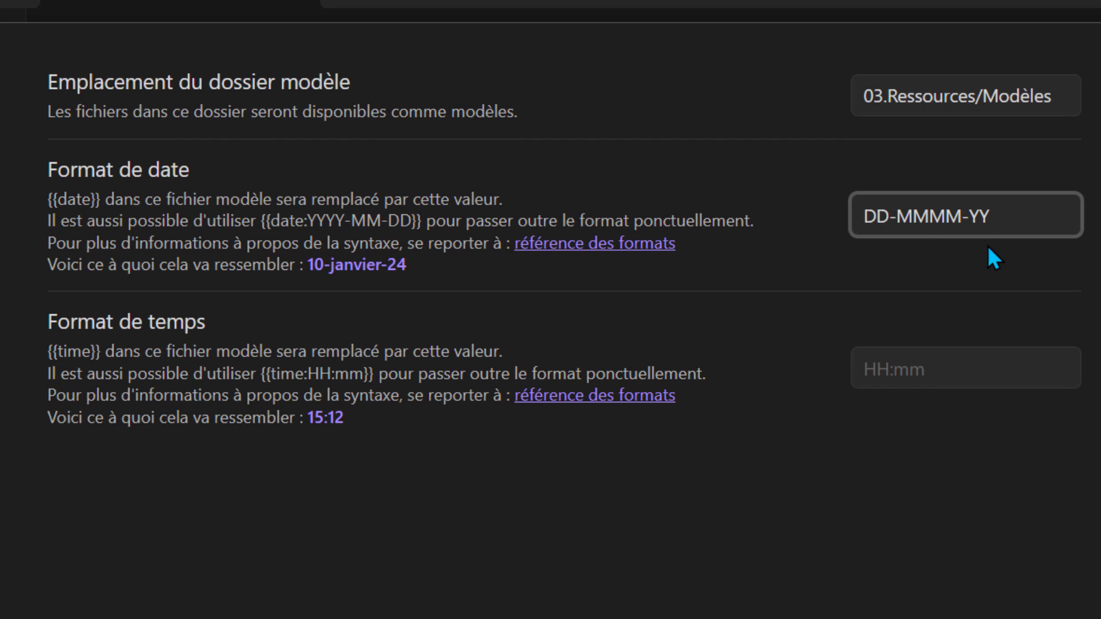
key(BackSpace)
key(BackSpace)
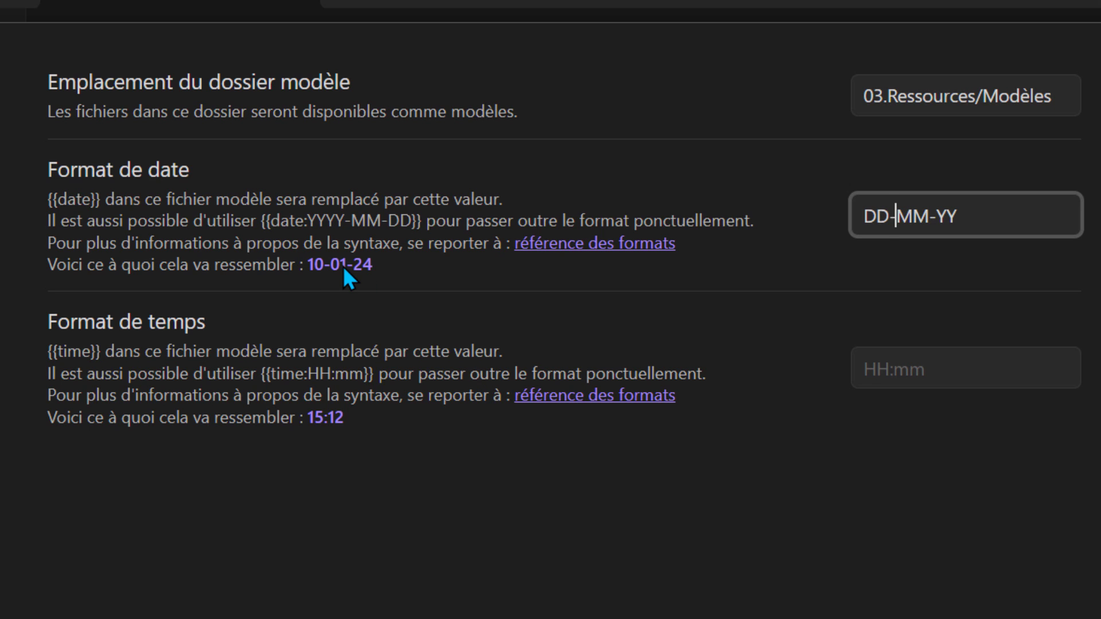
drag(997, 208, 833, 225)
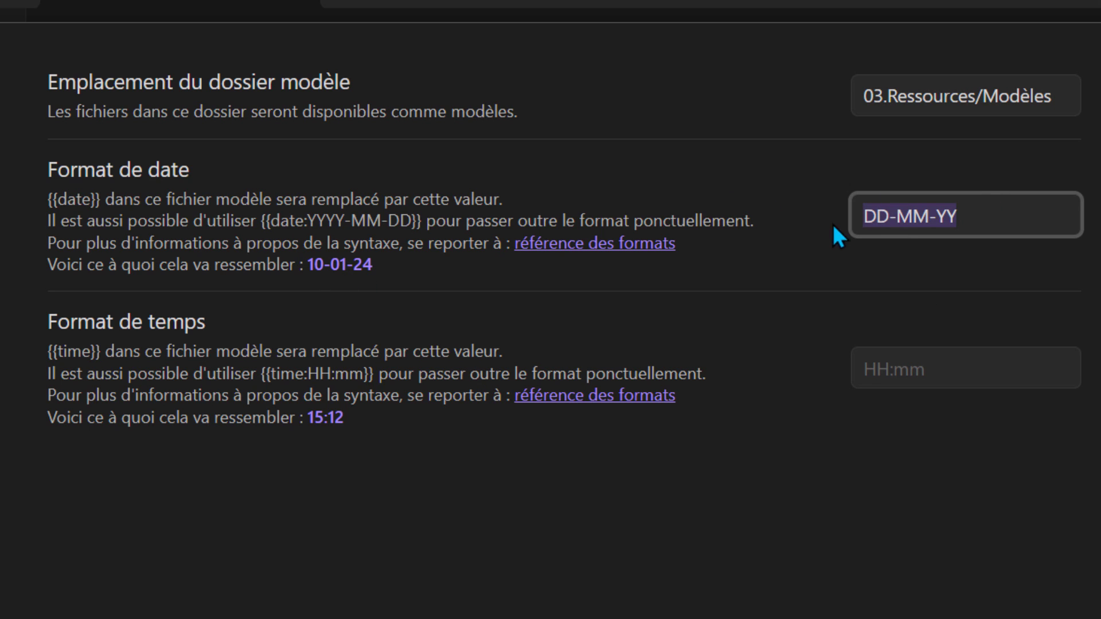
key(BackSpace)
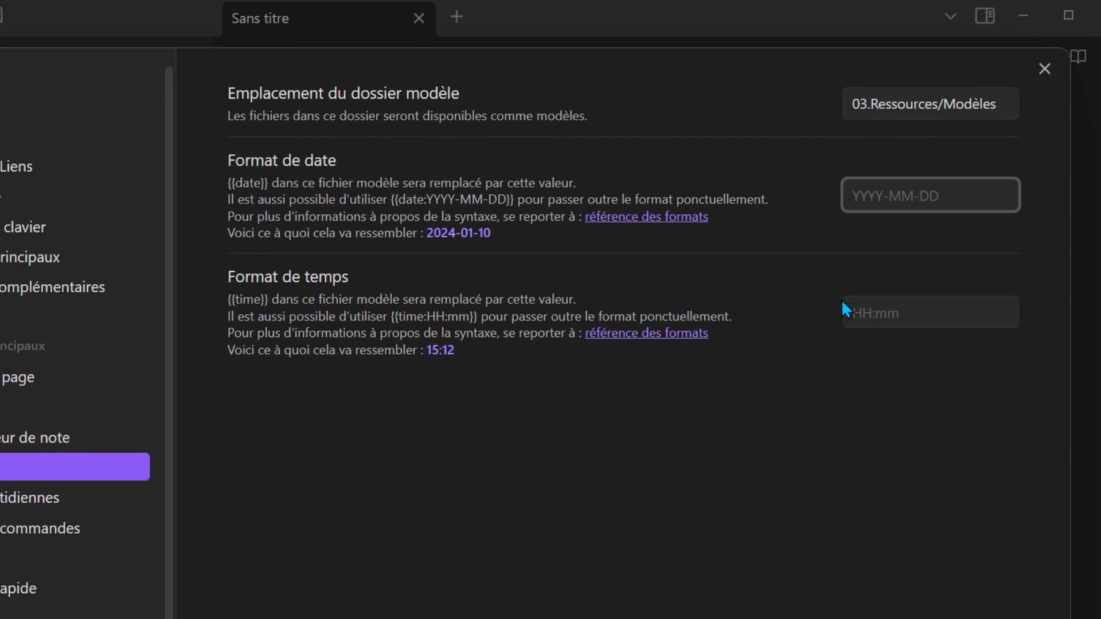
Set the new file location of the "Notes quotidiennes" core module to 02.Areas/Journal and close the settings
click(184, 435)
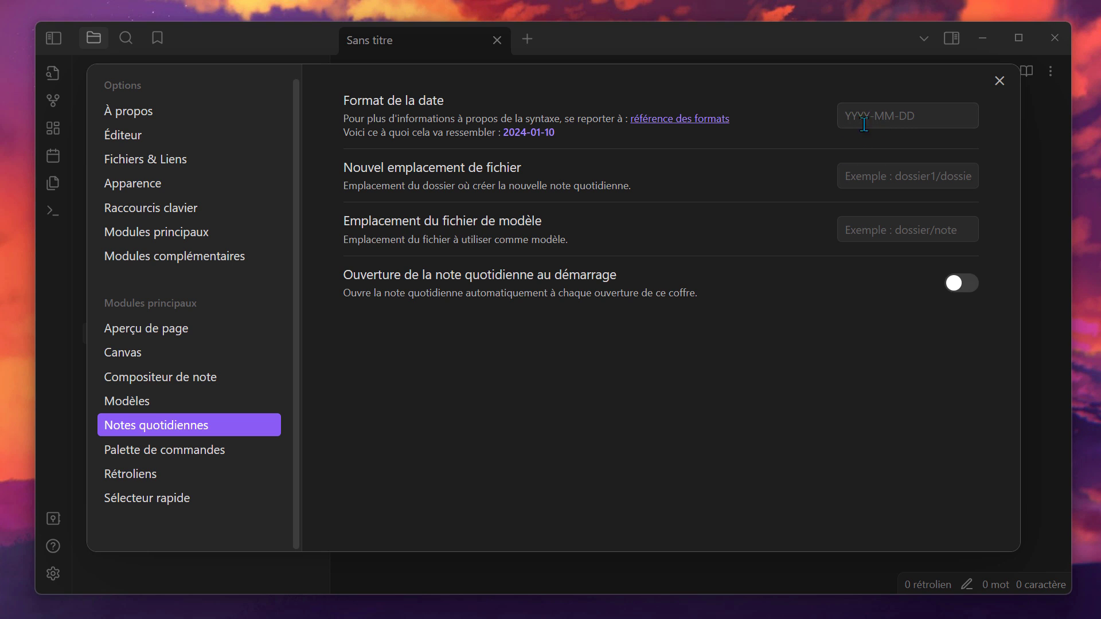
click(224, 410)
click(227, 431)
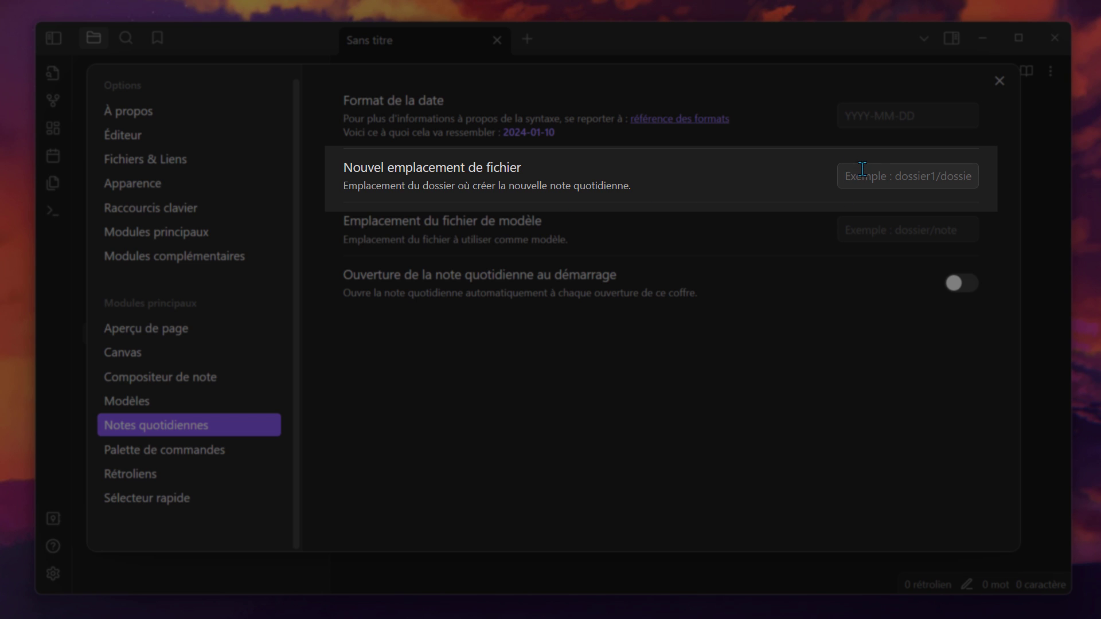
click(862, 169)
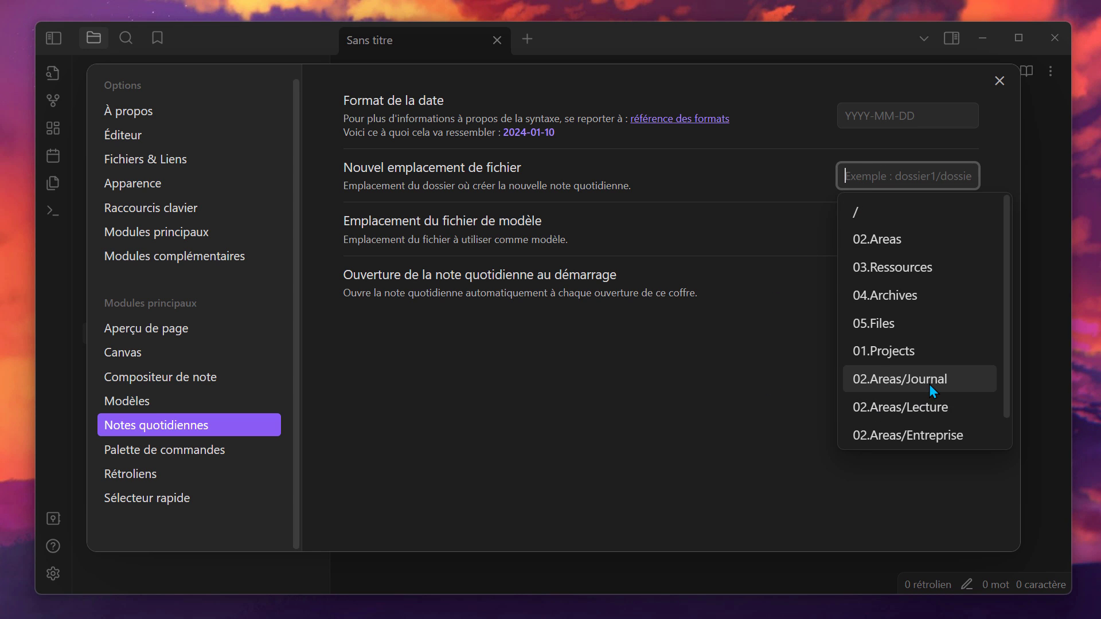
click(908, 380)
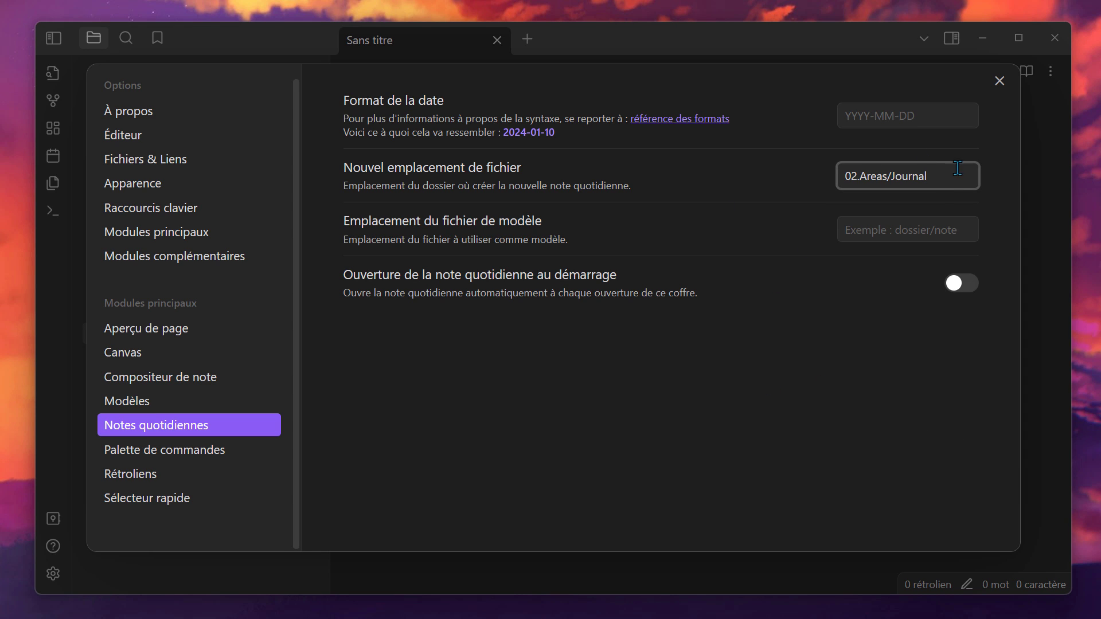
click(999, 81)
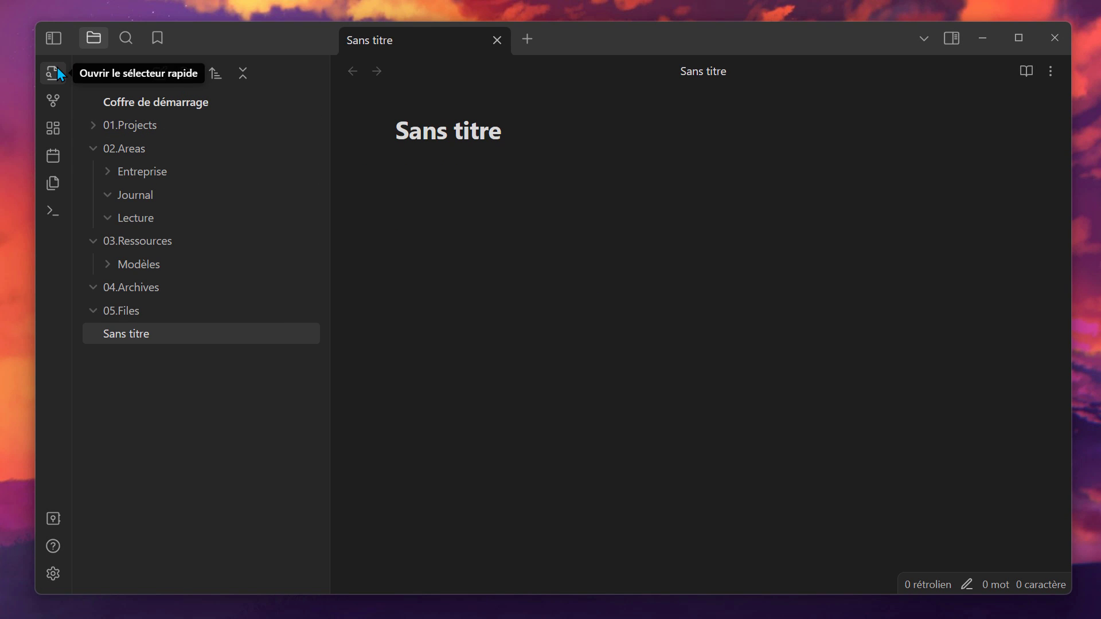
Create today's daily note to test its location in the Journal folder, and delete the note
click(48, 155)
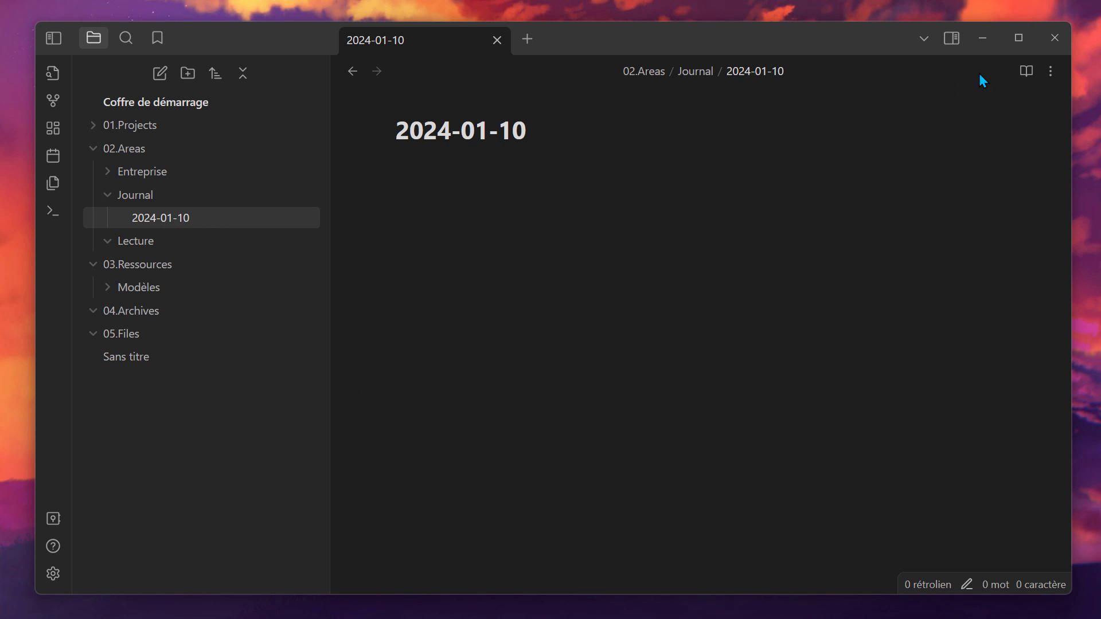
click(1051, 72)
click(824, 565)
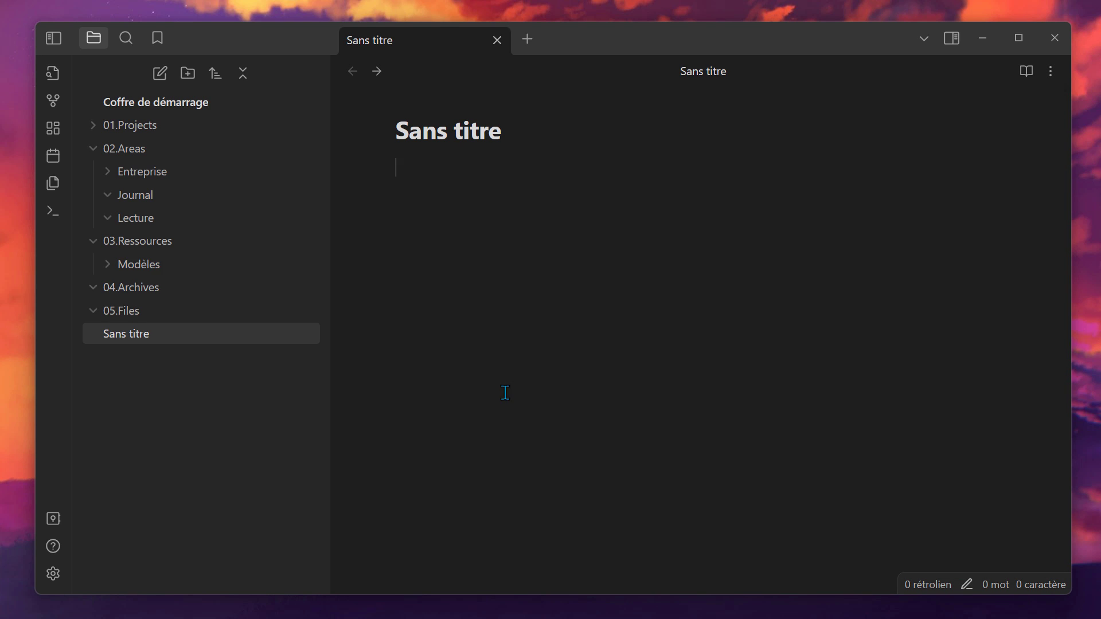
Create a new note titled "Note du jour" in the 03.Ressources/Modèles folder
click(176, 267)
right_click(179, 272)
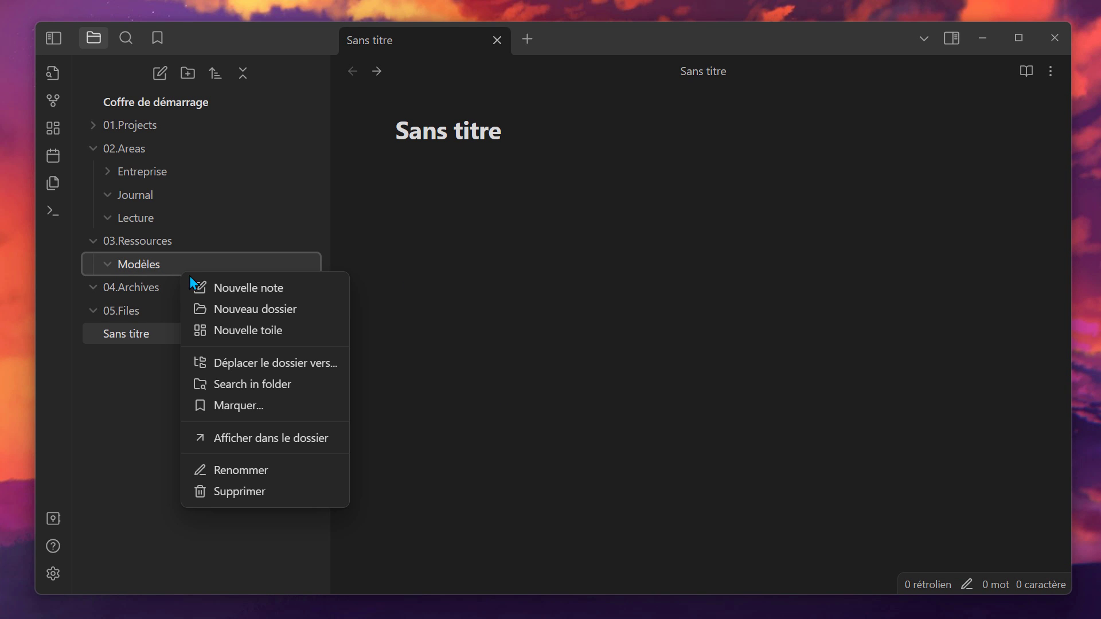
click(235, 287)
text(Note du jour)
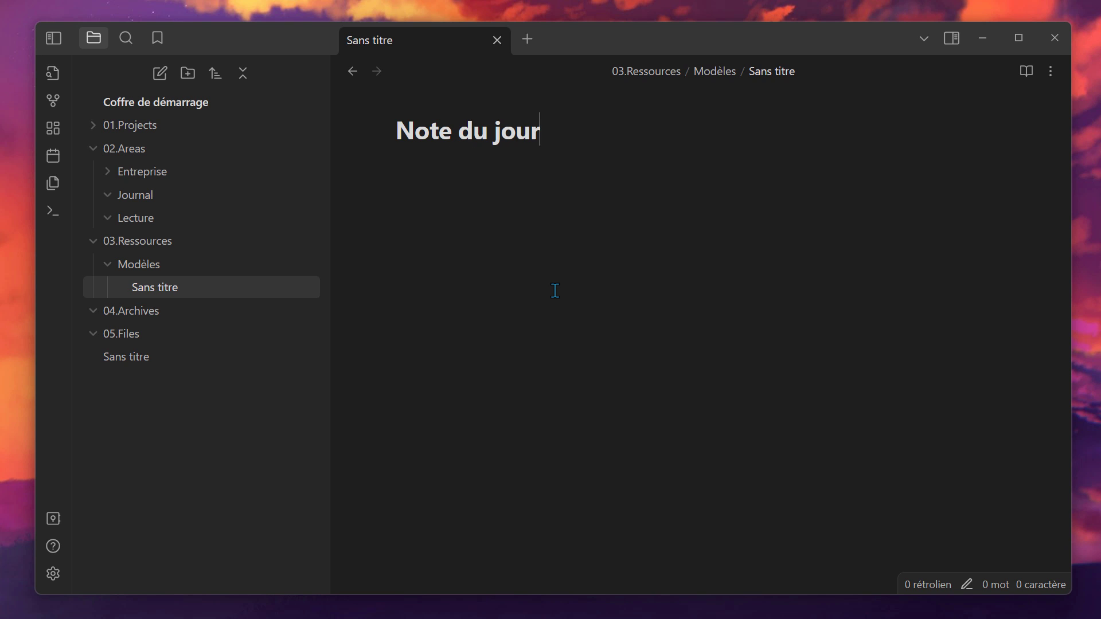
key(Return)
Add the level-two heading "Objectifs de la journée" to the note body, followed by an empty line
text(##)
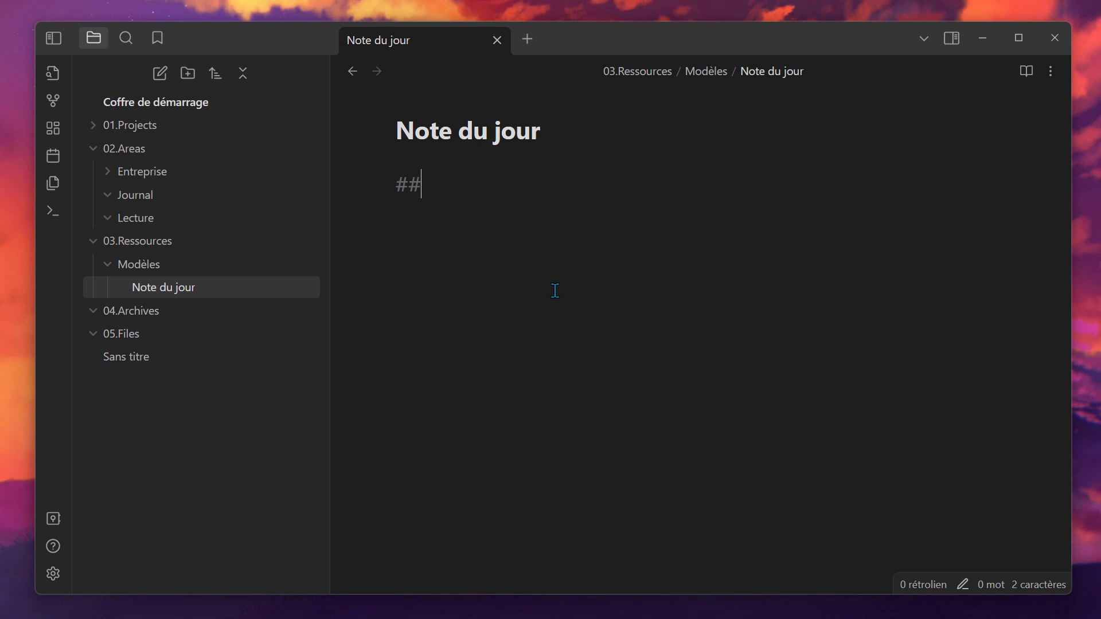
text( Objectifs)
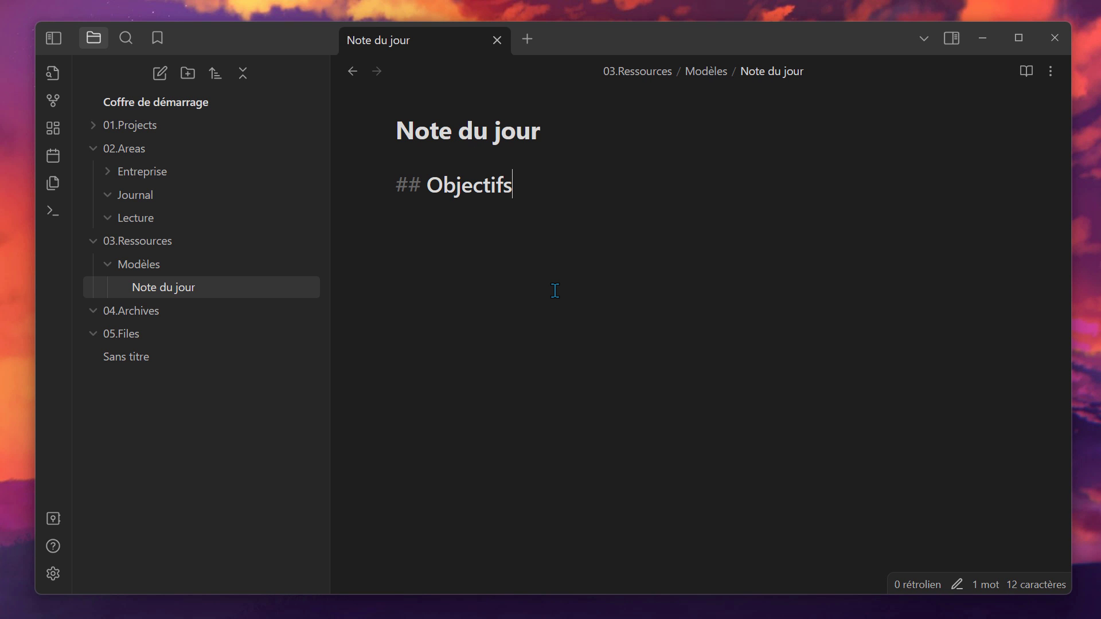
text( de la journée)
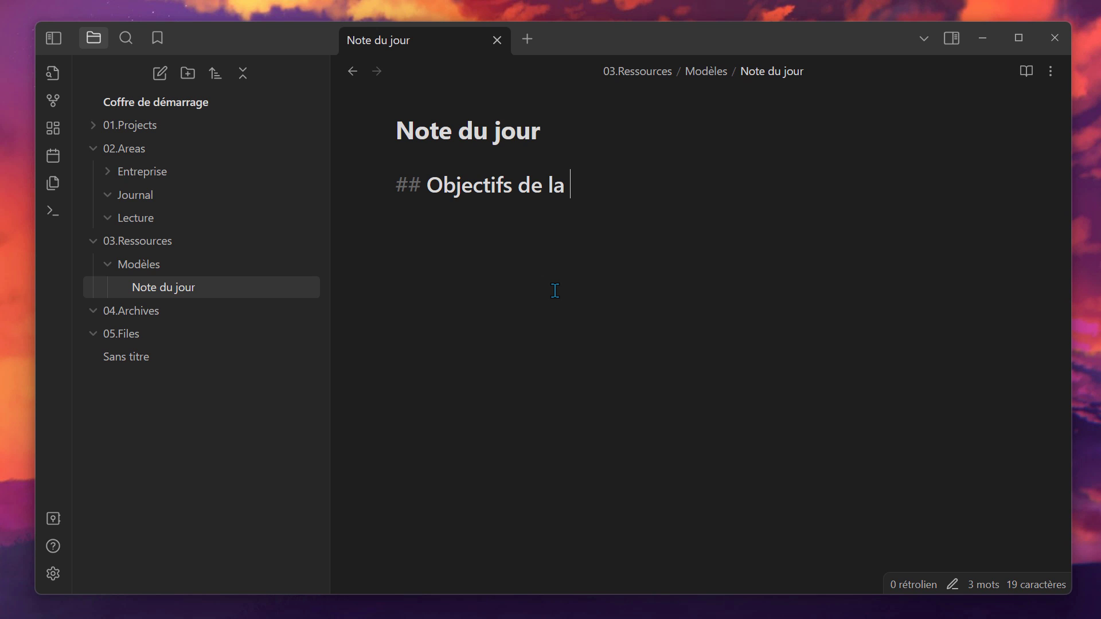
key(Return)
key(BackSpace)
key(Return)
key(Return)
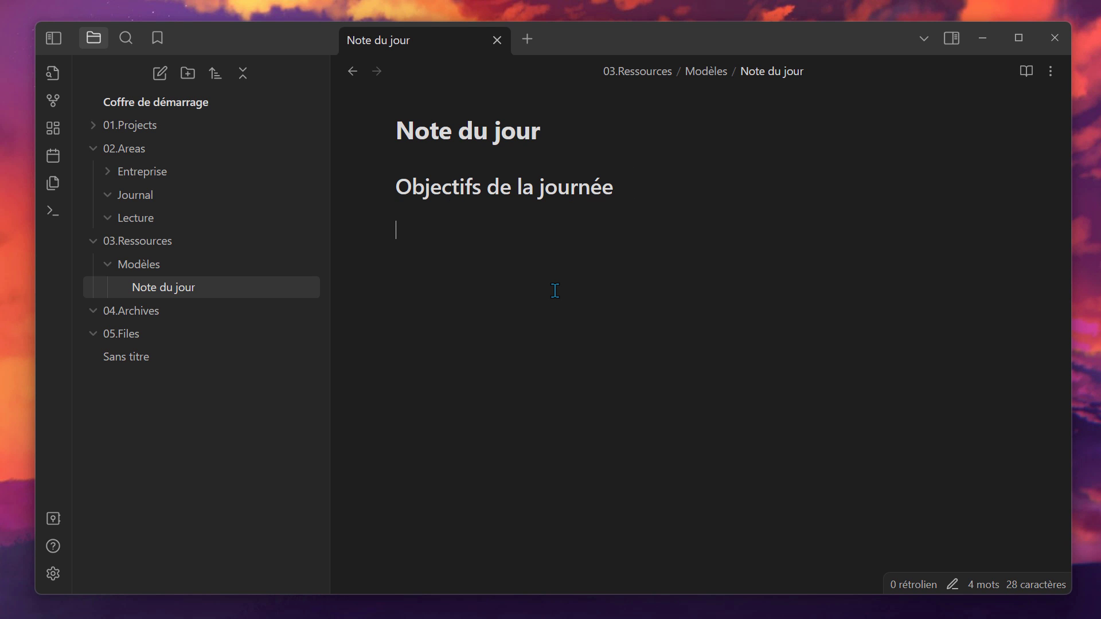
Add the level-two heading "TODO" and the level-four heading "Lien vers un projet" to the template note, with an empty line after each
text(## TODO)
key(Return)
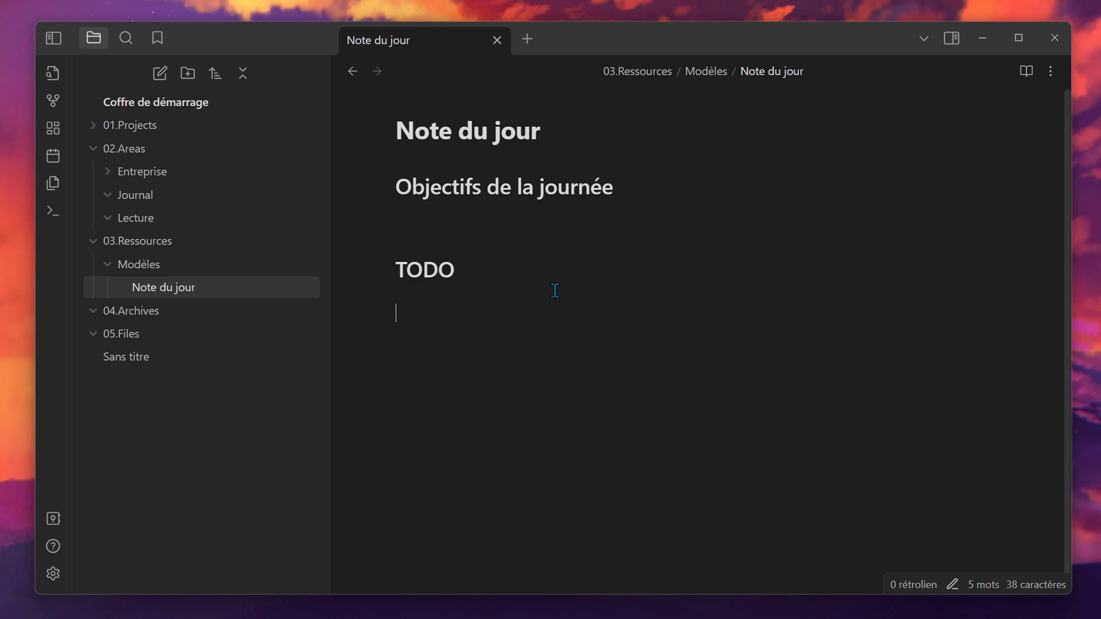
text(#### Lien v)
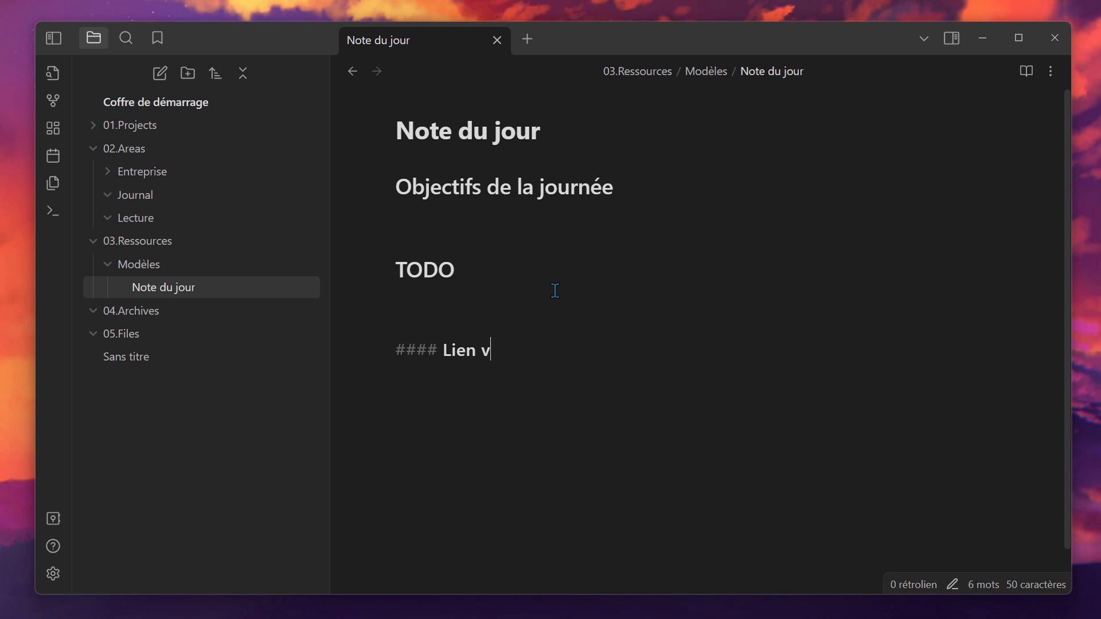
text(ers un projet)
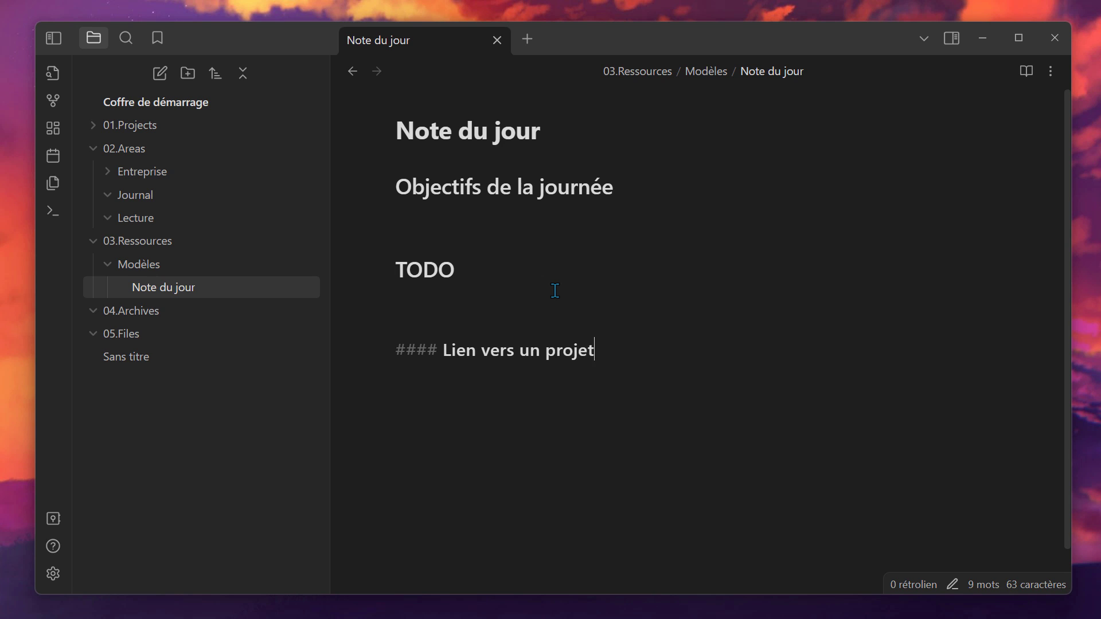
key(Return)
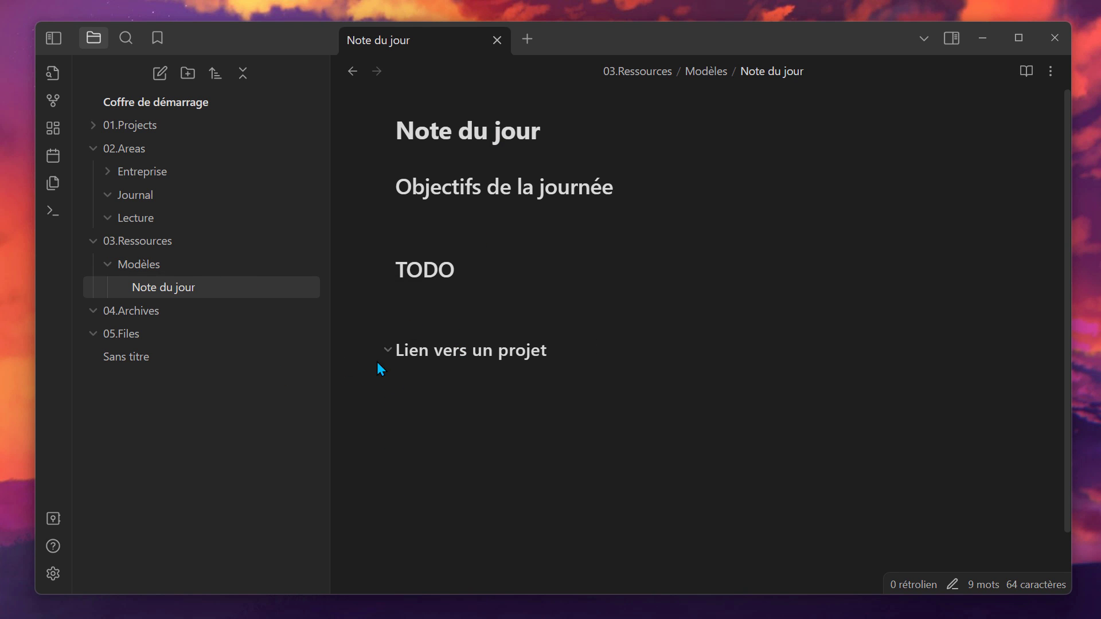
Set the daily notes template file to 03.Ressources/Modèles/Note du jour, and create today's daily note to test the template
click(51, 577)
click(882, 228)
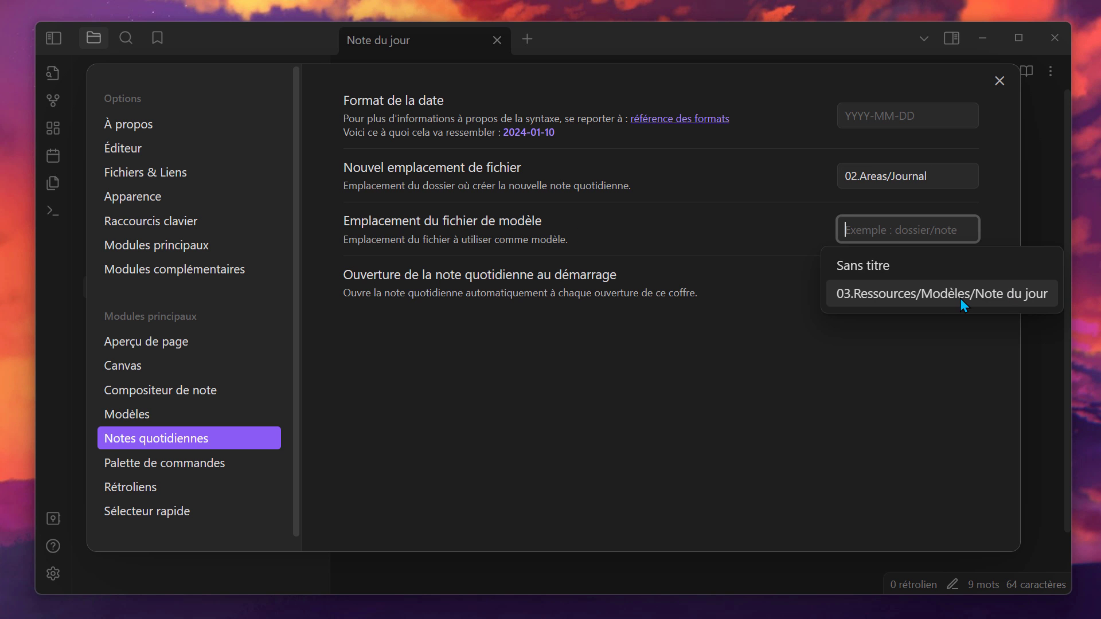
click(961, 298)
click(1000, 82)
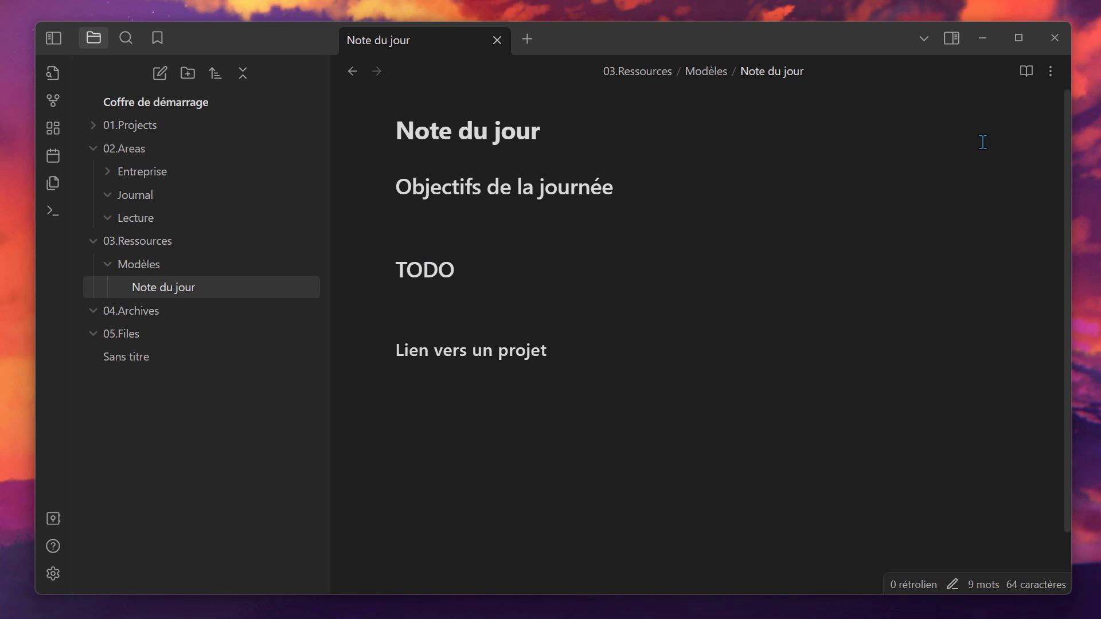
click(55, 154)
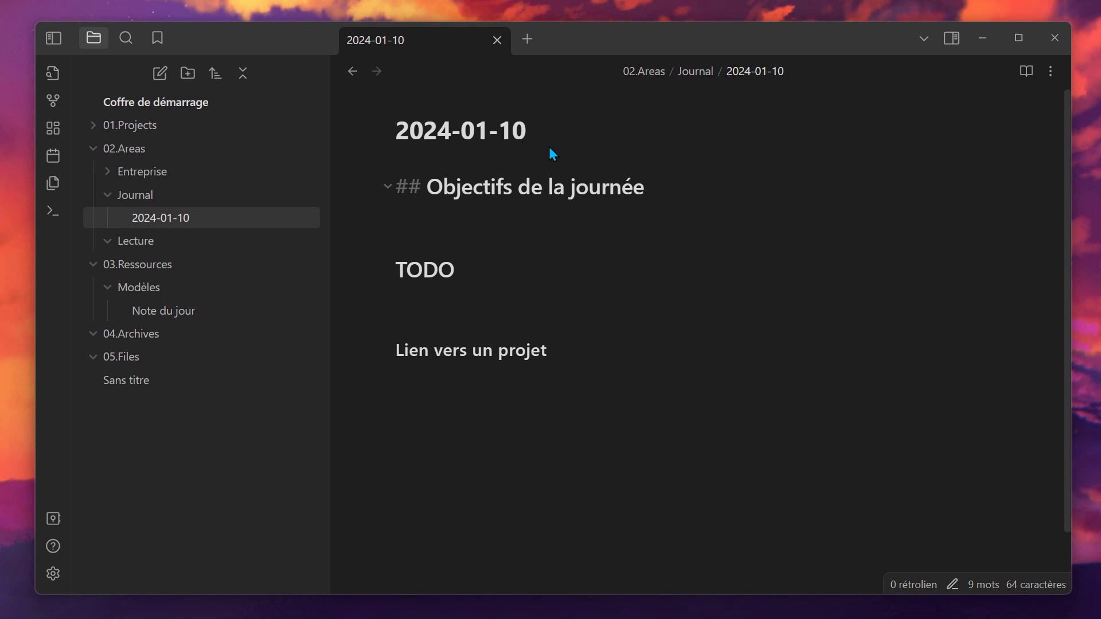
drag(556, 134, 360, 138)
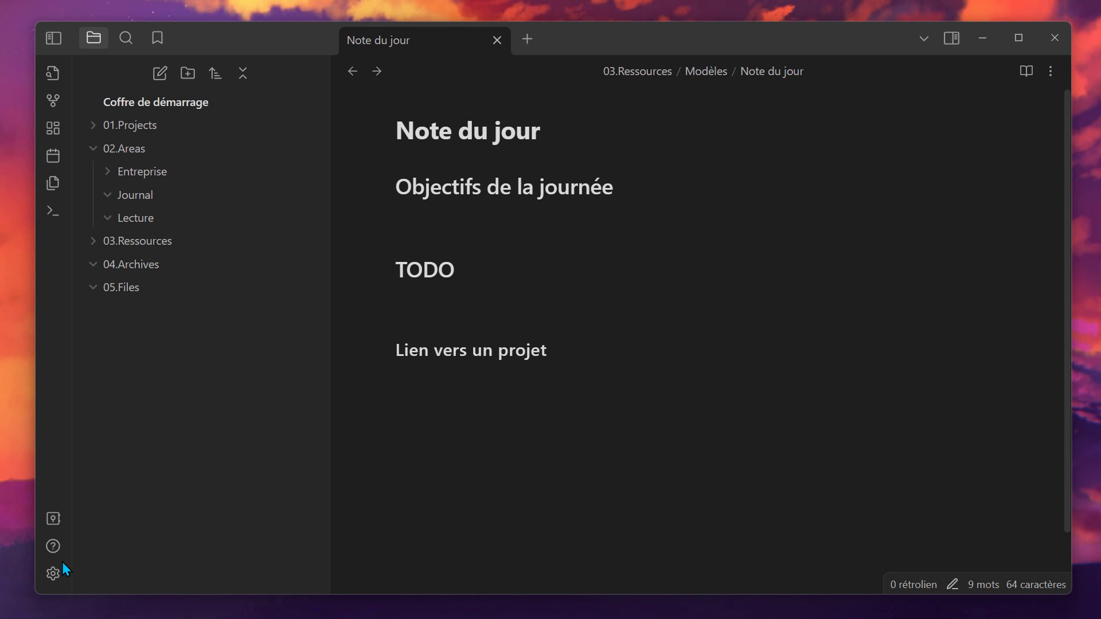
Review the Modèles, Notes quotidiennes, Palette de commandes and Rétroliens module settings, and look at the note's backlinks pane before collapsing it
click(64, 569)
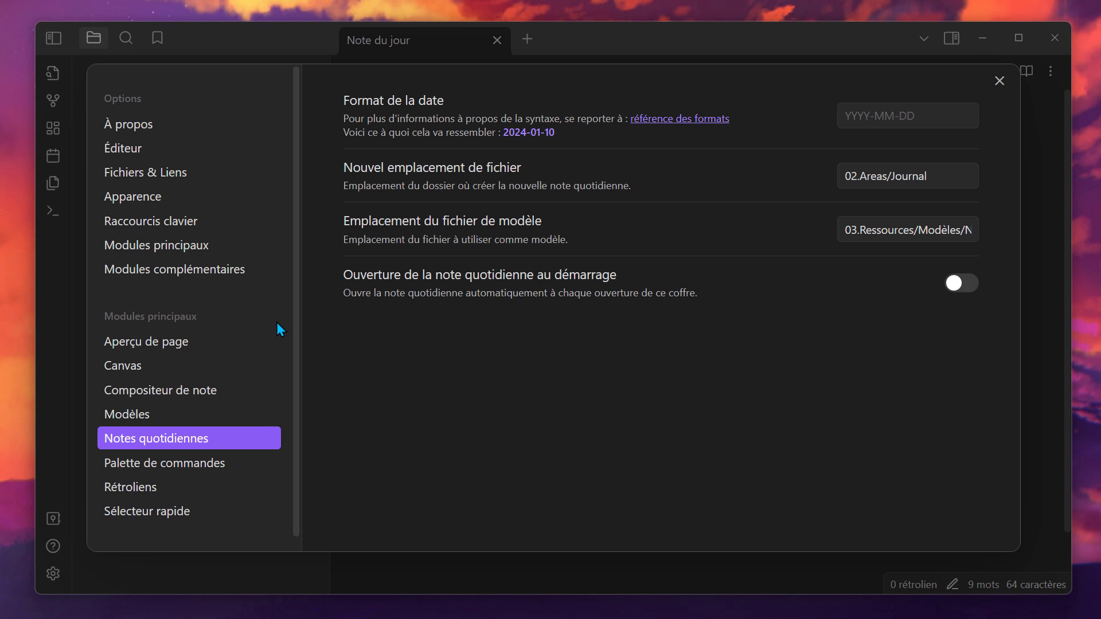
click(228, 414)
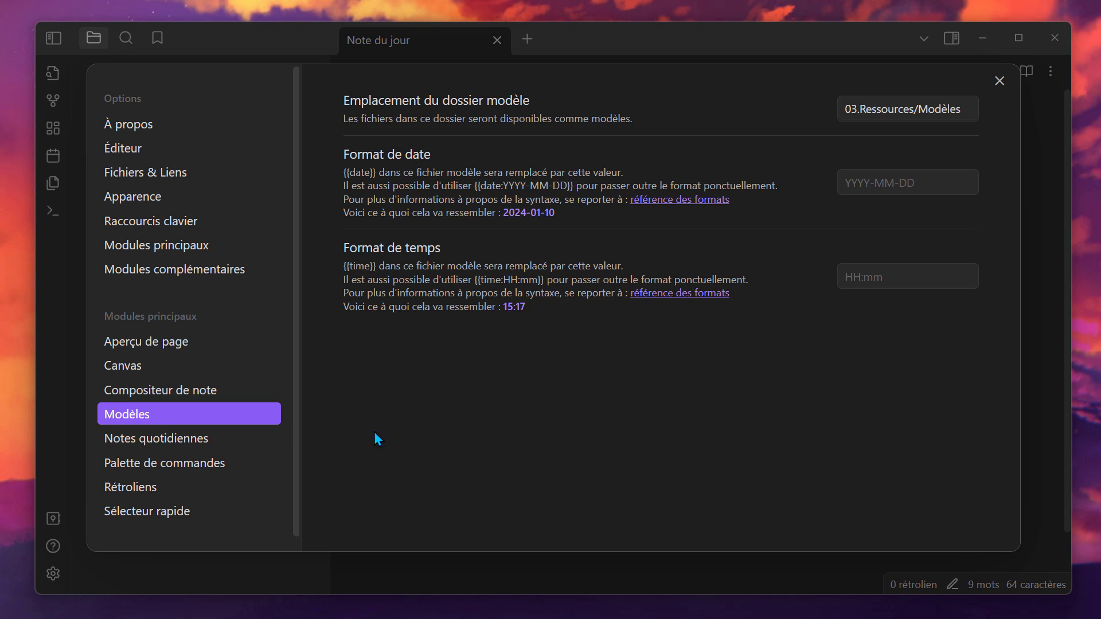
click(232, 439)
click(216, 463)
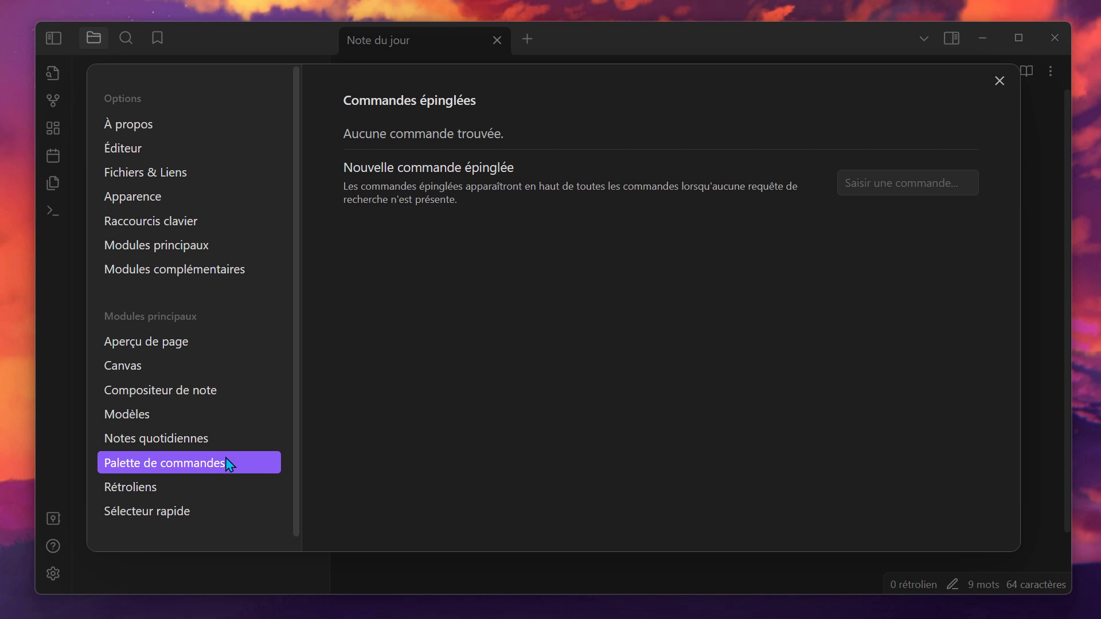
click(189, 488)
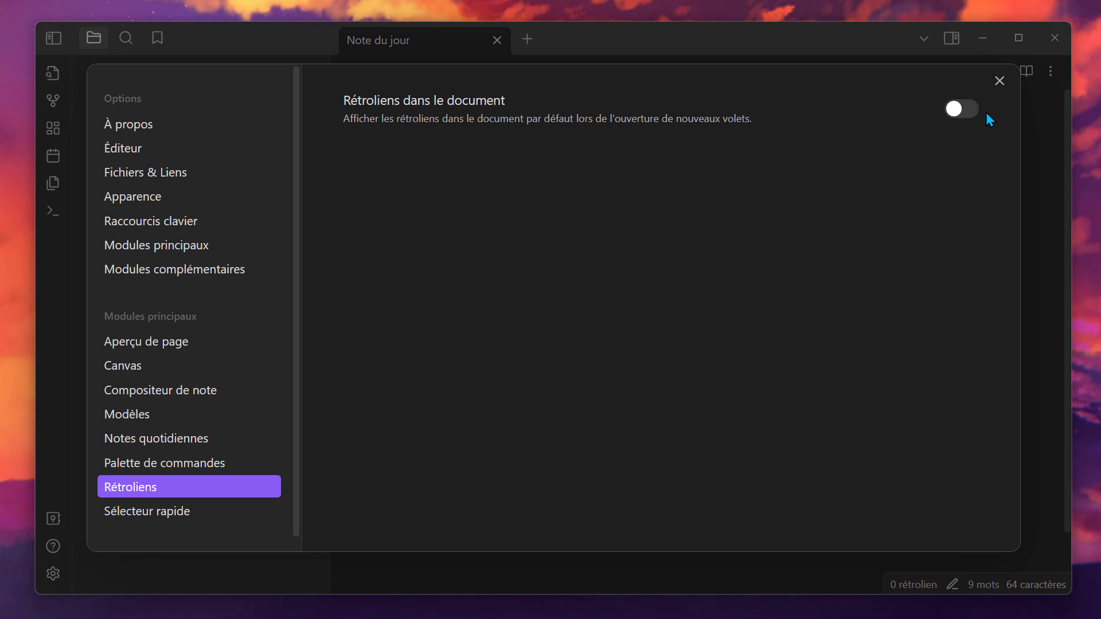
click(999, 81)
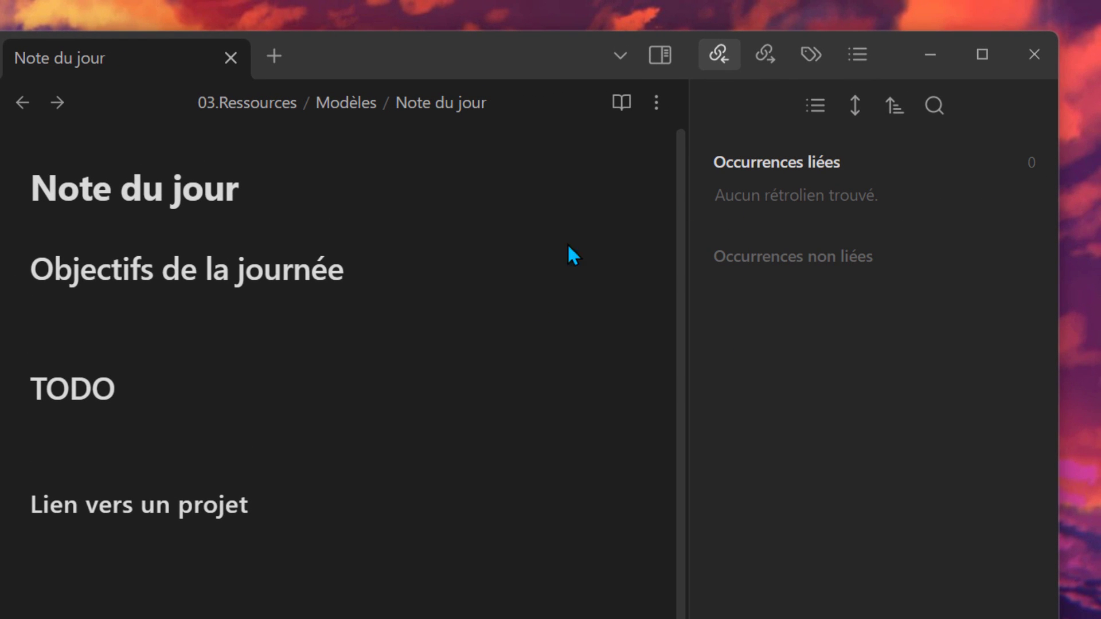
click(670, 54)
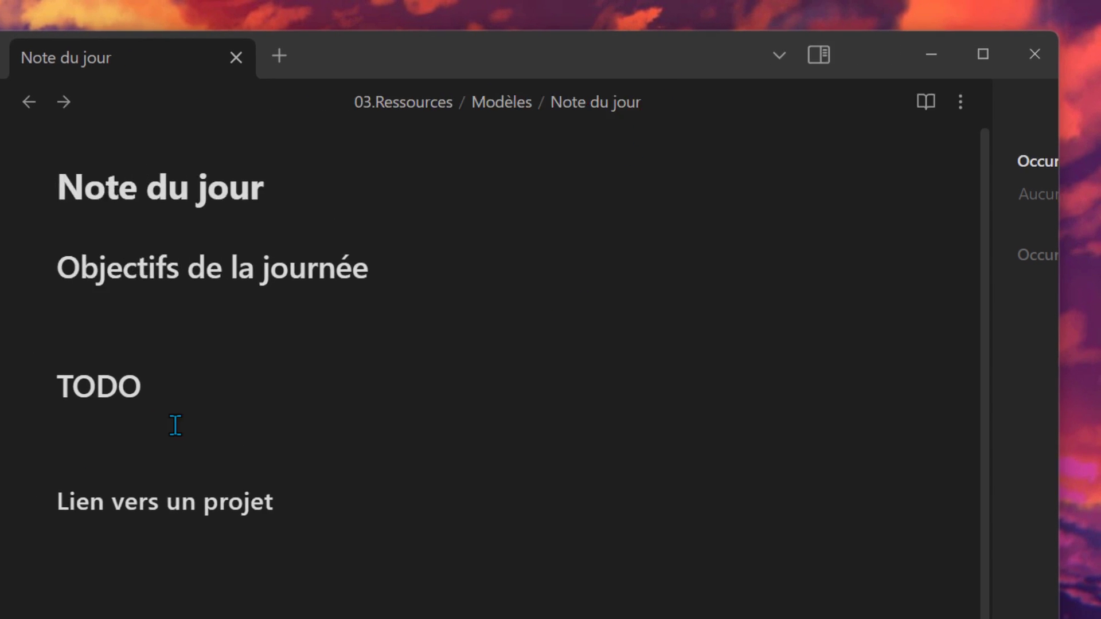
Review the options of the Sélecteur rapide core module and close the settings
click(51, 573)
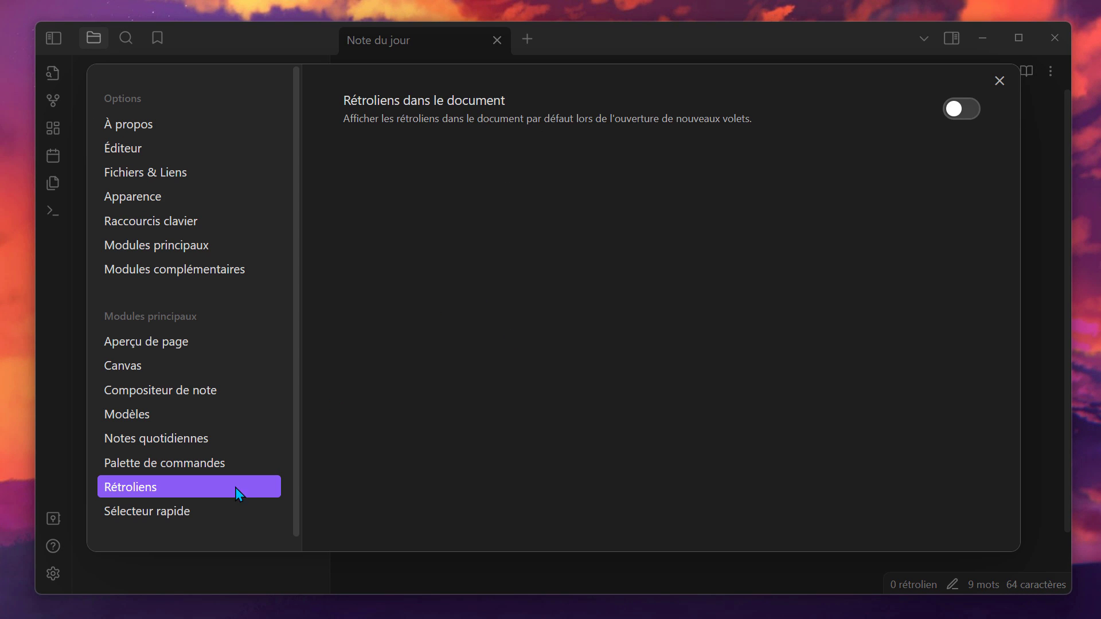
click(230, 519)
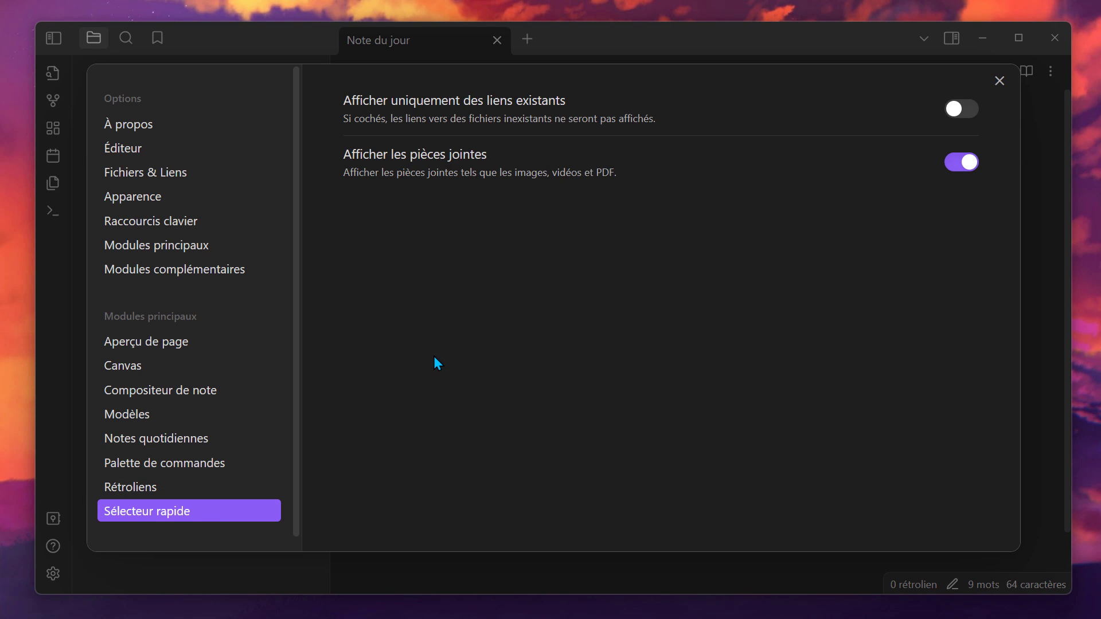
click(999, 80)
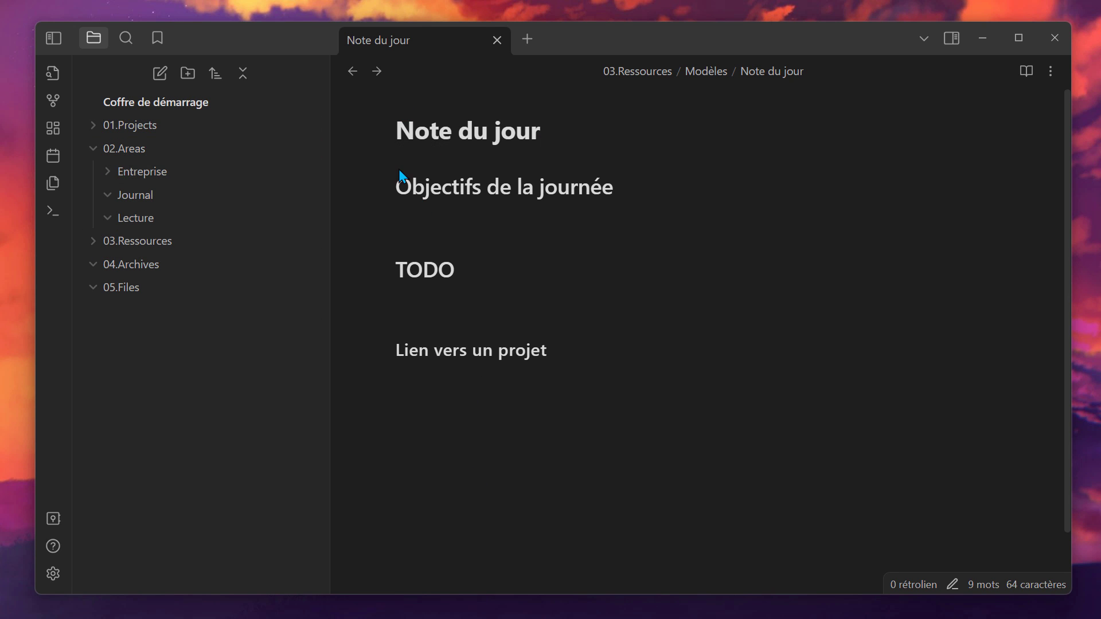
Collapse the 02.Areas folder and create a new note titled "Projet A - Apprendre le piano" at the vault root
click(116, 150)
click(159, 75)
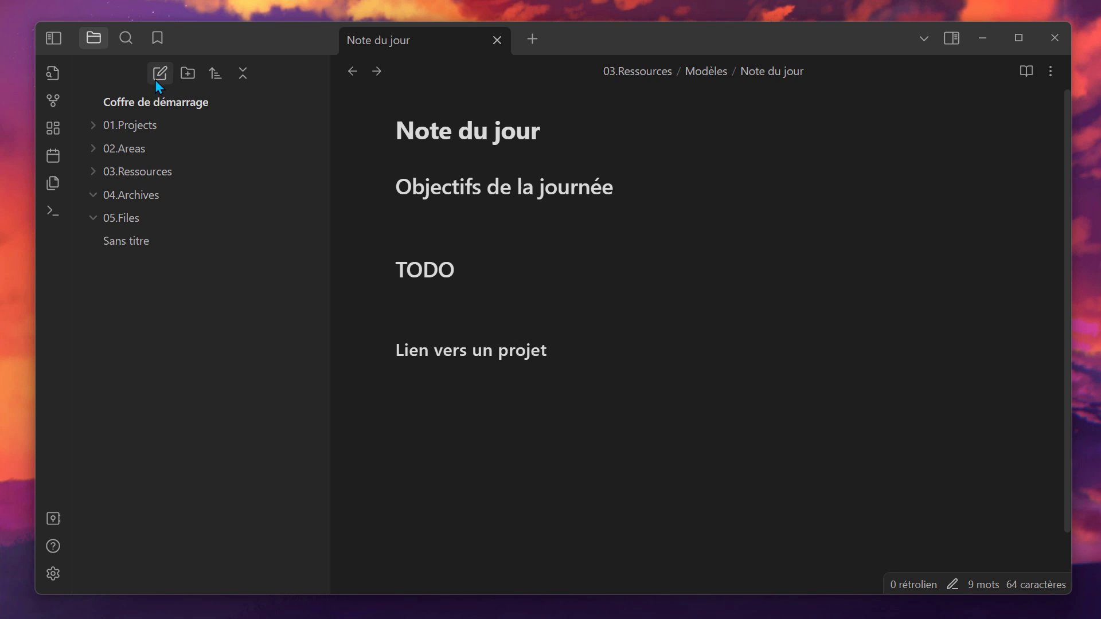
text(Pro)
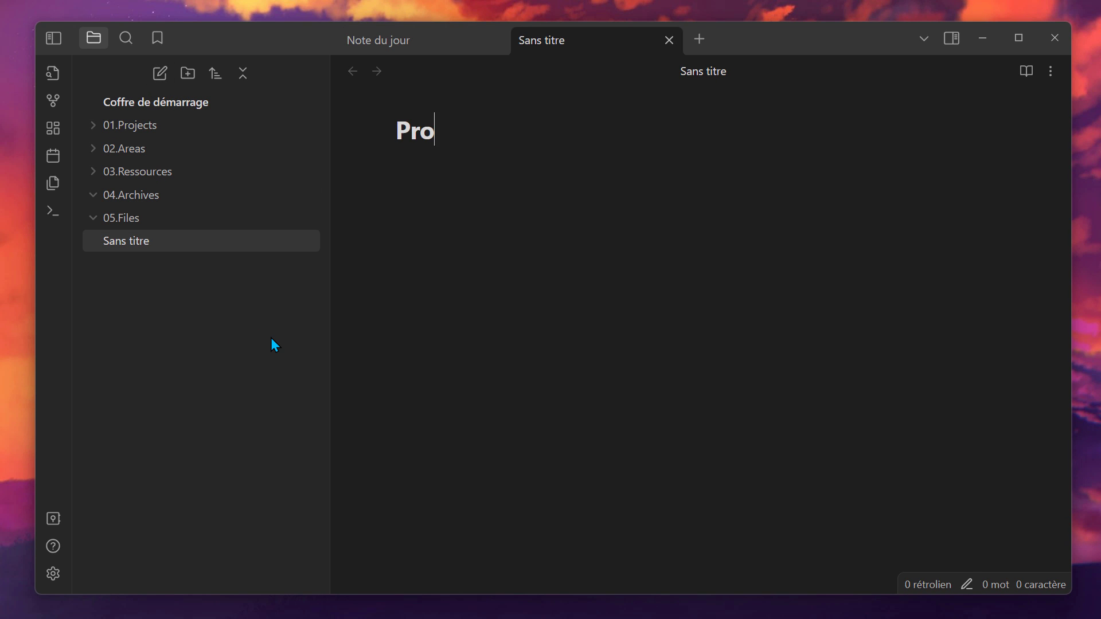
text(jet A - )
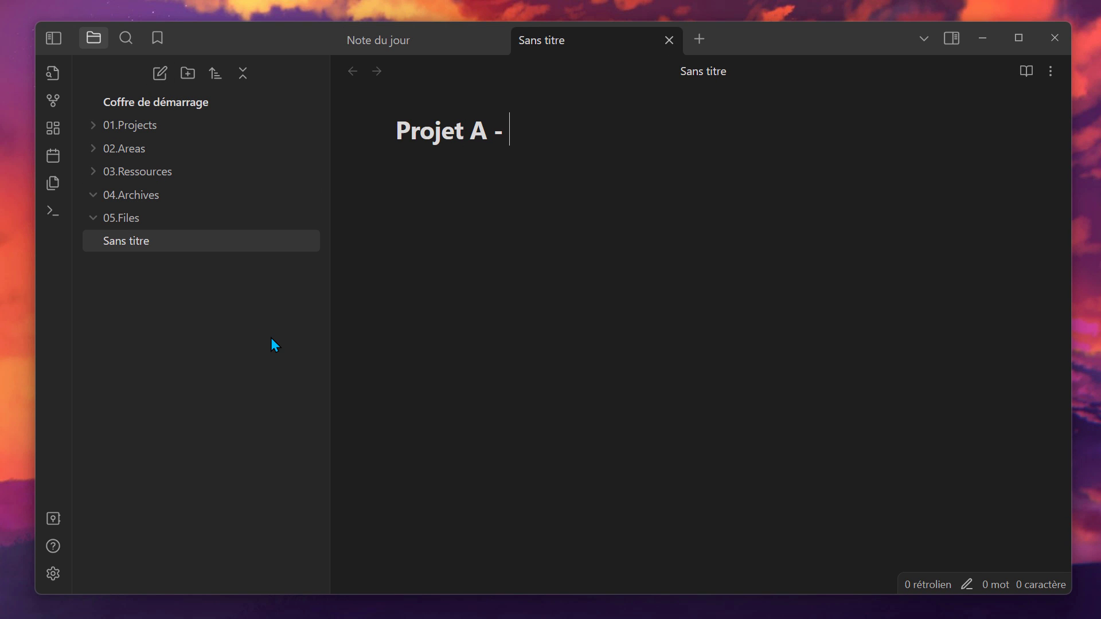
text(Apprendre le piano)
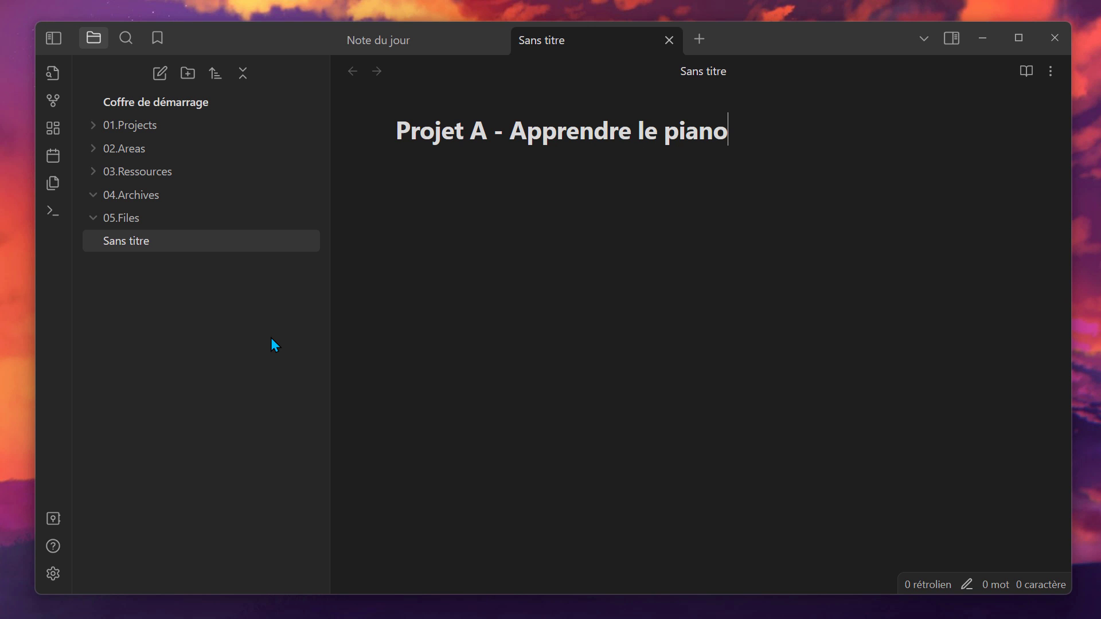
key(Return)
Write "Liste de partition débutant" and "Des vidéos d'apprentissage" on separate lines in the note body, and move the note into the 01.Projects folder
text(Lis)
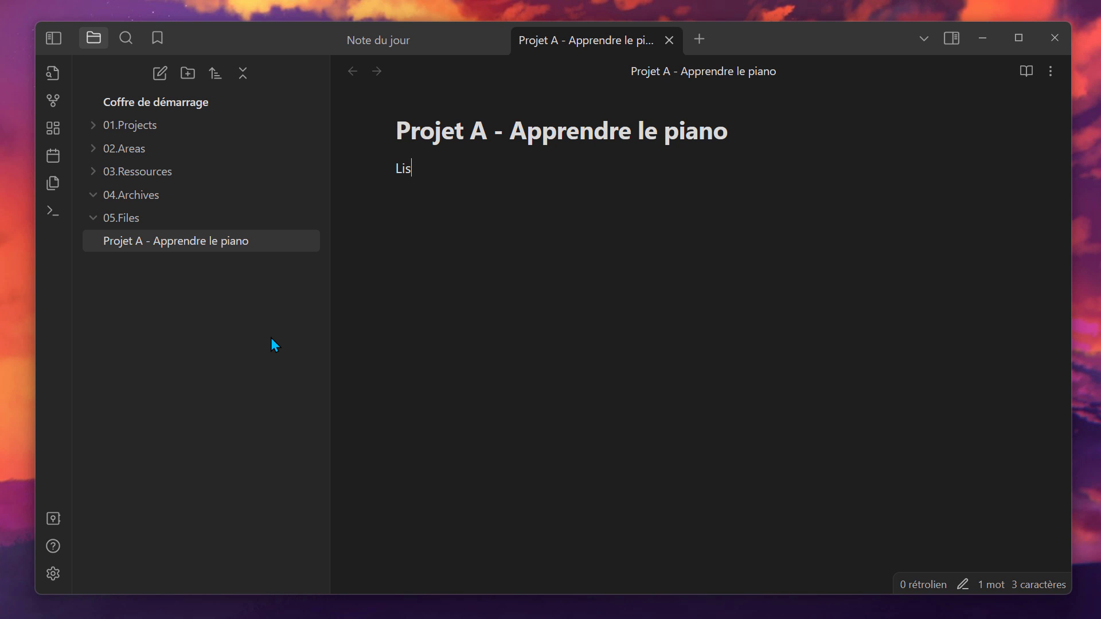
text(te de partit)
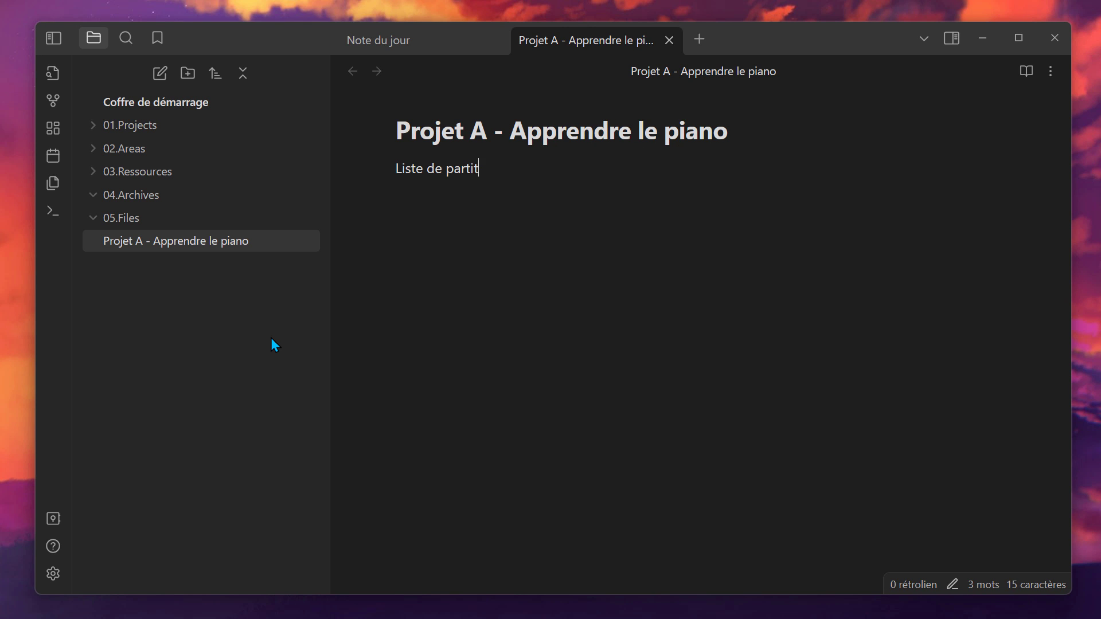
text(ion débutant  )
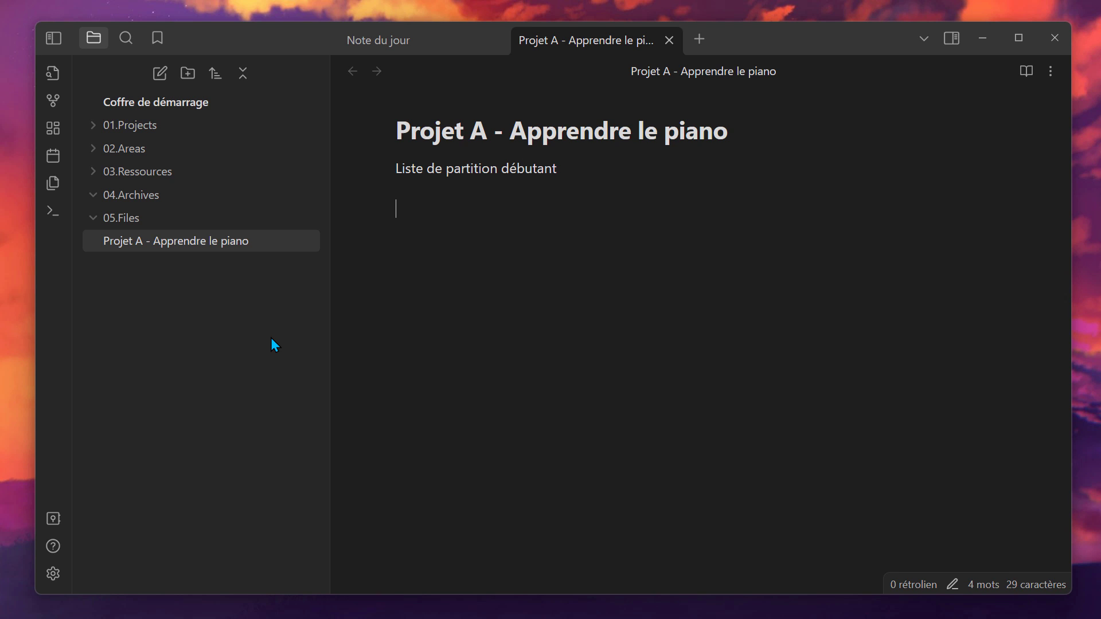
text(Des vidéos d)
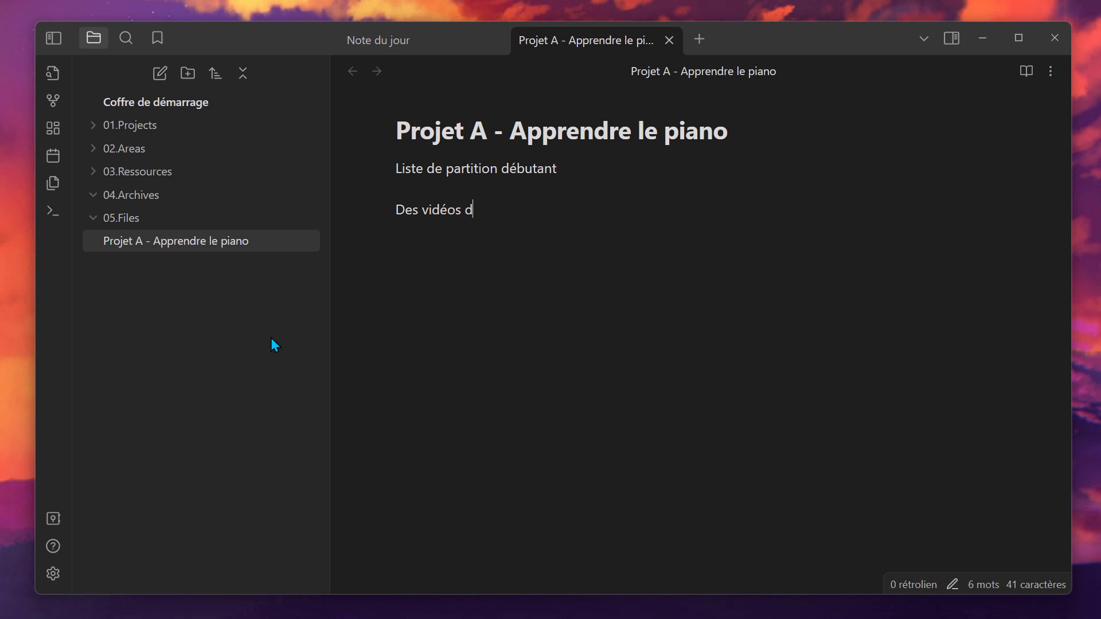
text('apprentissage)
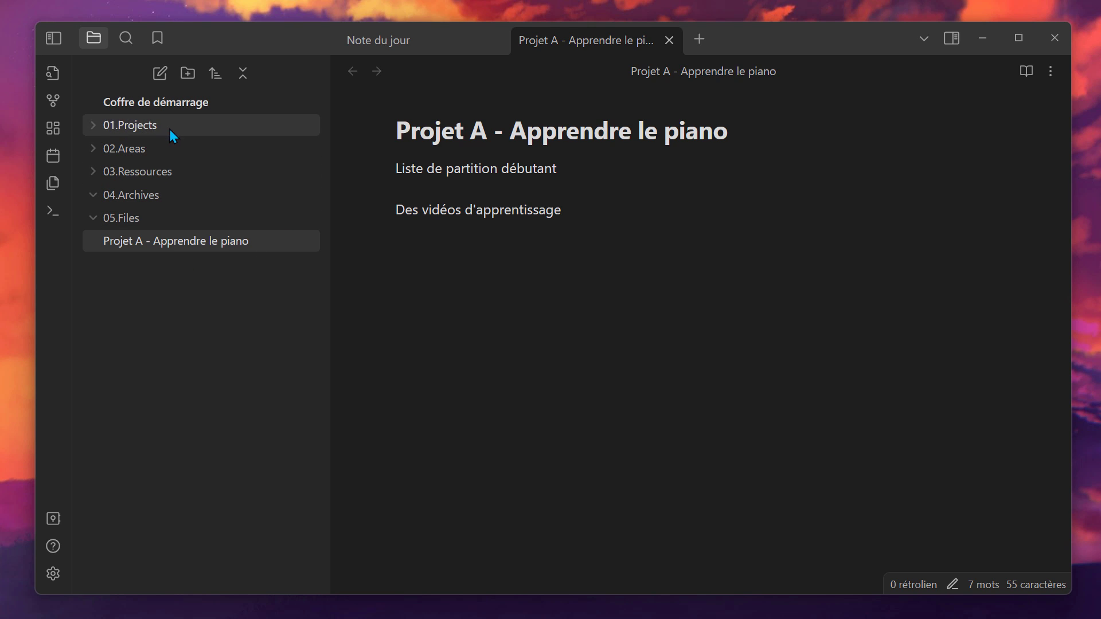
drag(178, 249, 177, 134)
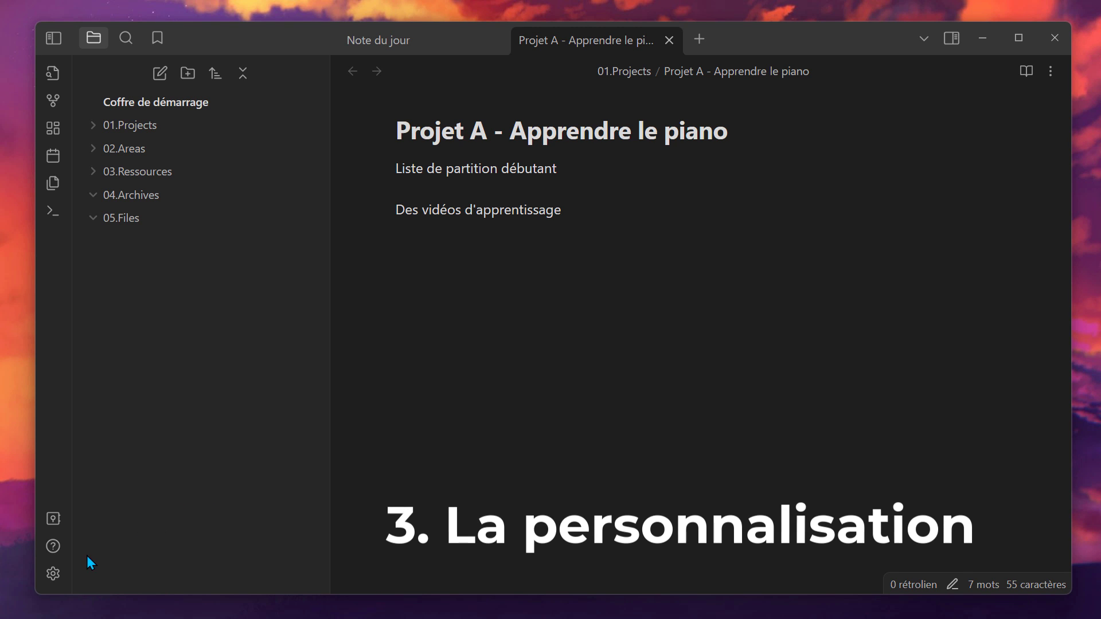
Open the Apparence settings and review the available base theme choices without changing the selection
click(60, 574)
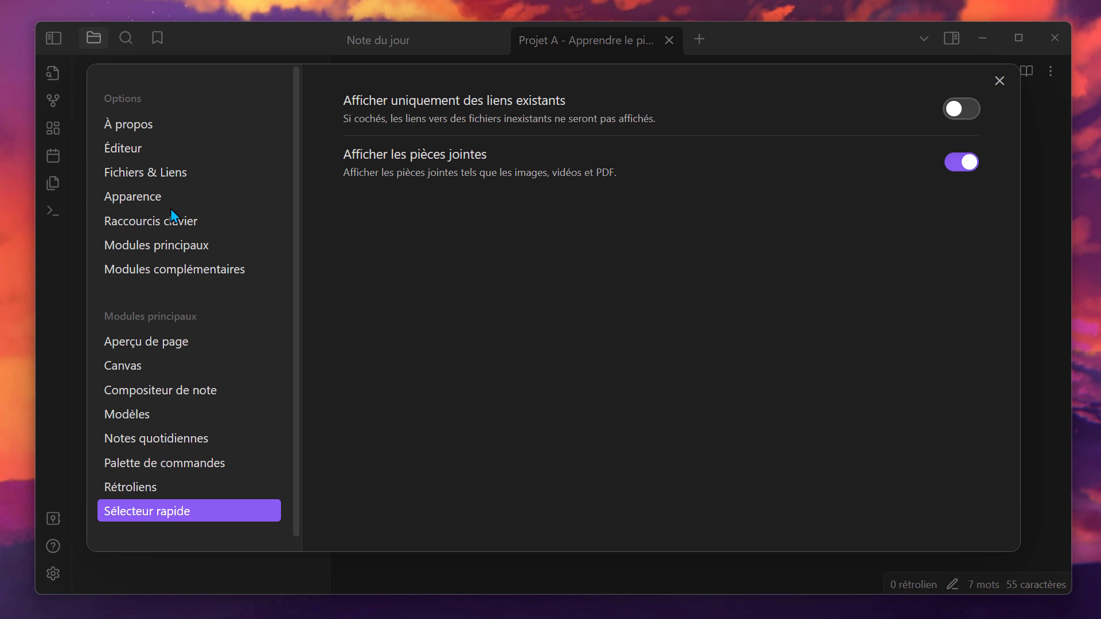
click(156, 198)
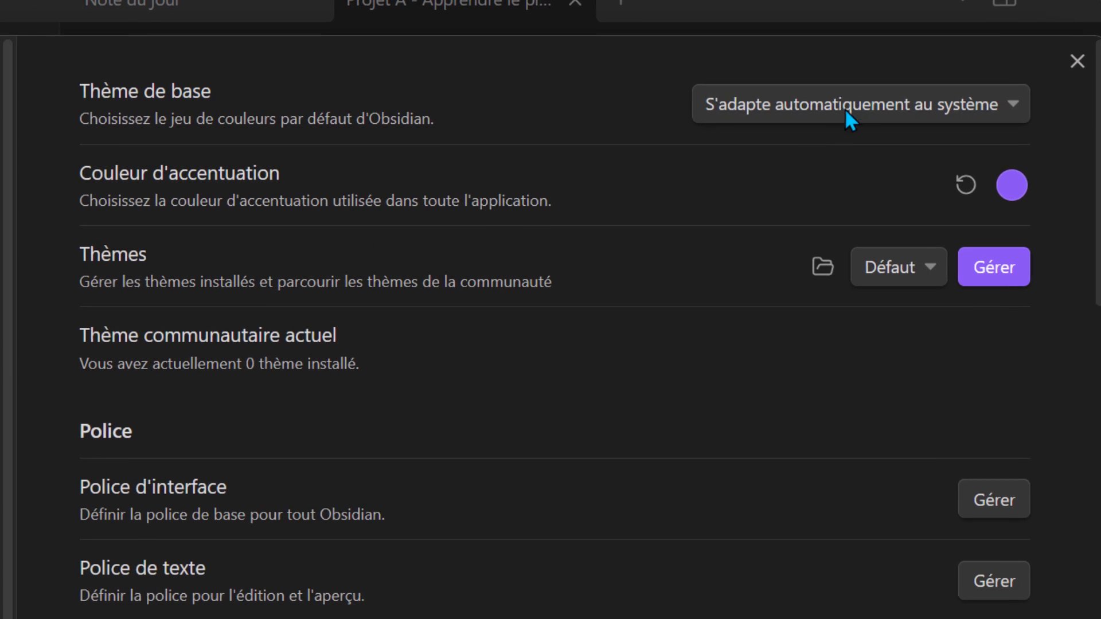
click(847, 108)
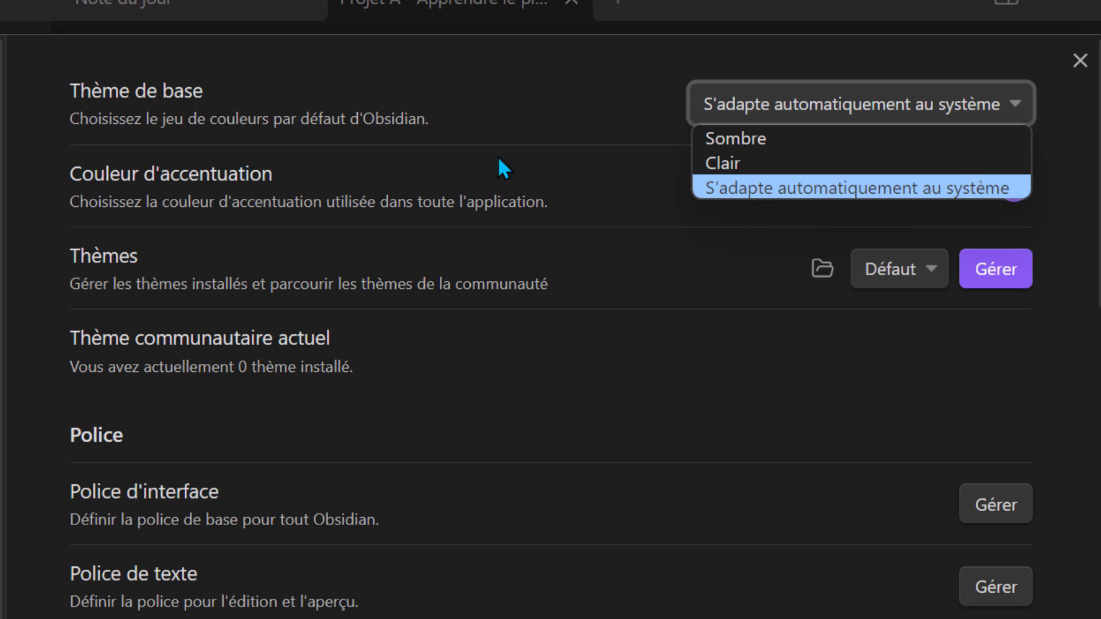
click(351, 190)
Change the accent colour to a saturated golden yellow and close the colour picker
click(1013, 186)
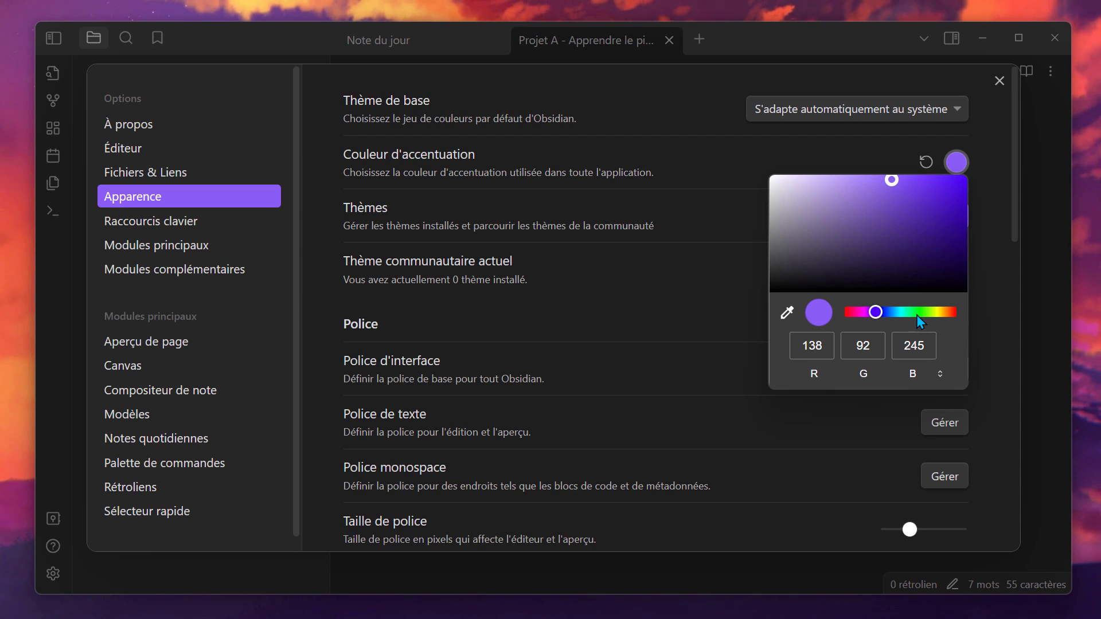
drag(880, 311, 939, 312)
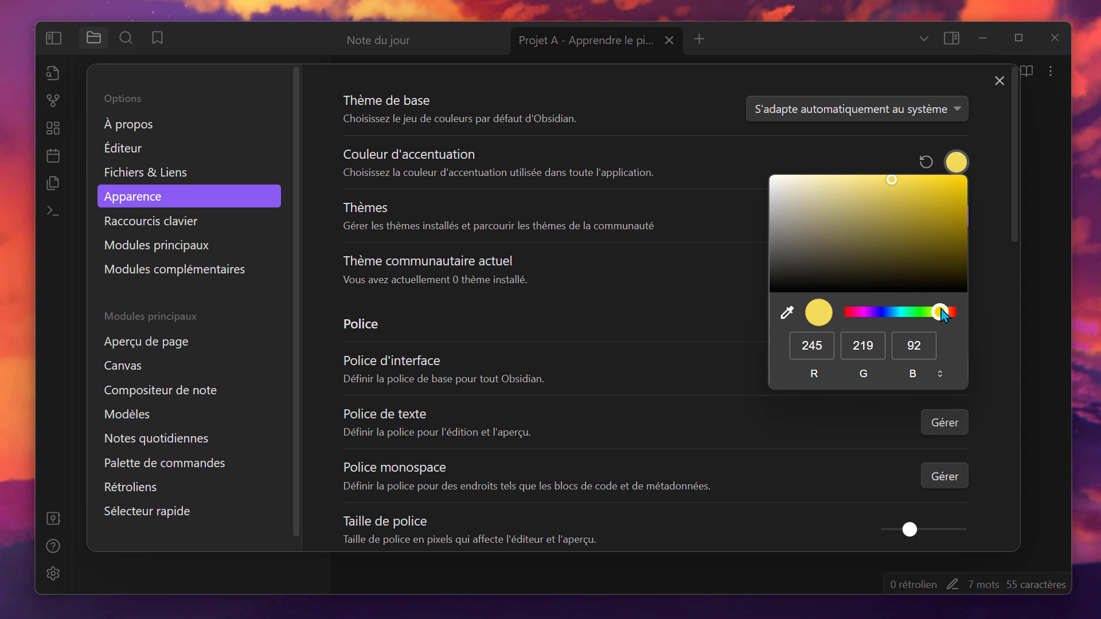
drag(920, 211, 957, 197)
click(733, 133)
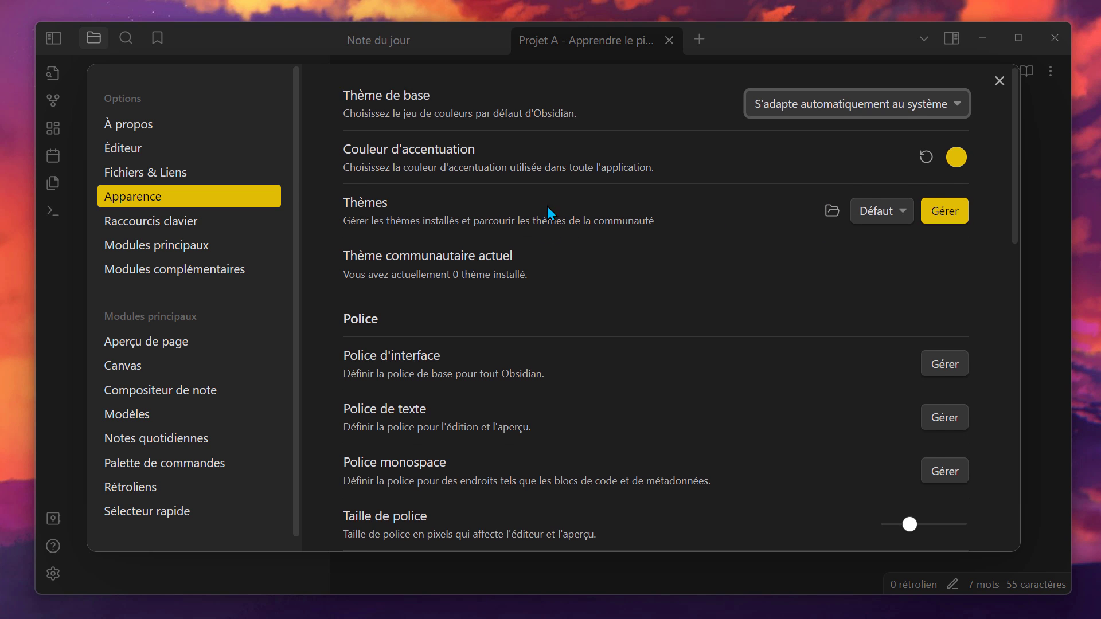
Turn off "Afficher le titre comme entête" in the appearance settings and close the settings to view the note
scroll(574, 207, down, 3)
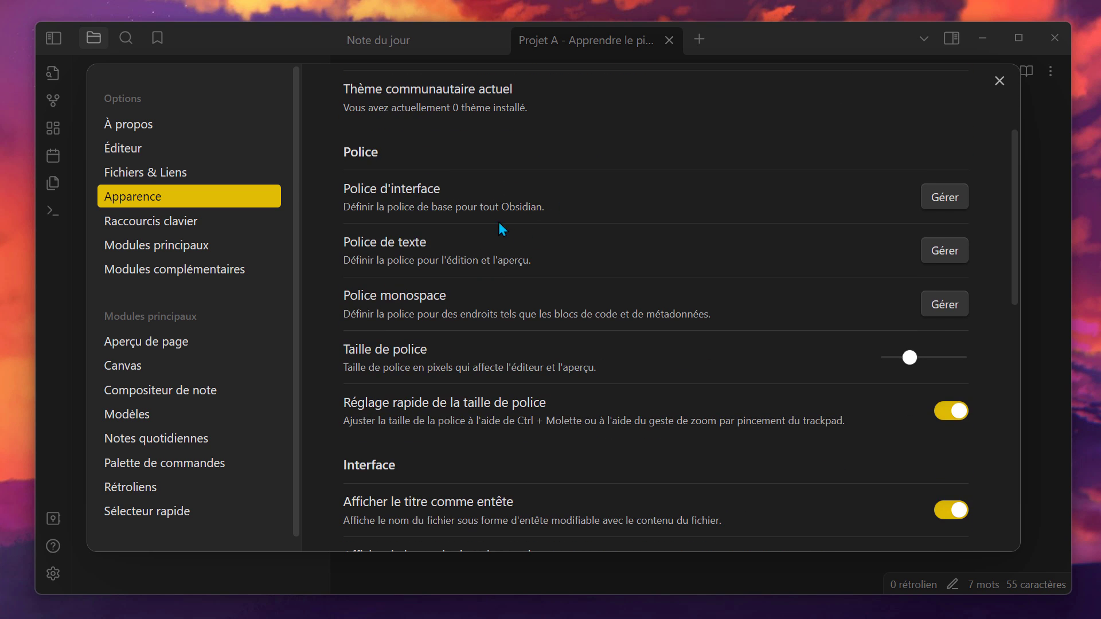
scroll(499, 230, down, 2)
scroll(532, 259, down, 2)
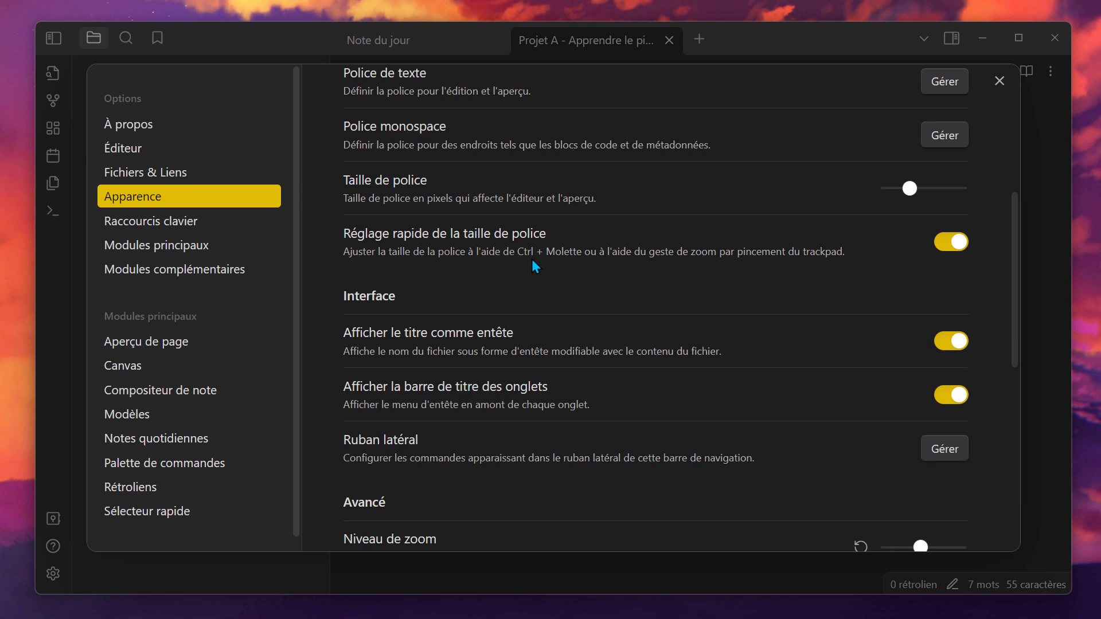
scroll(542, 229, down, 2)
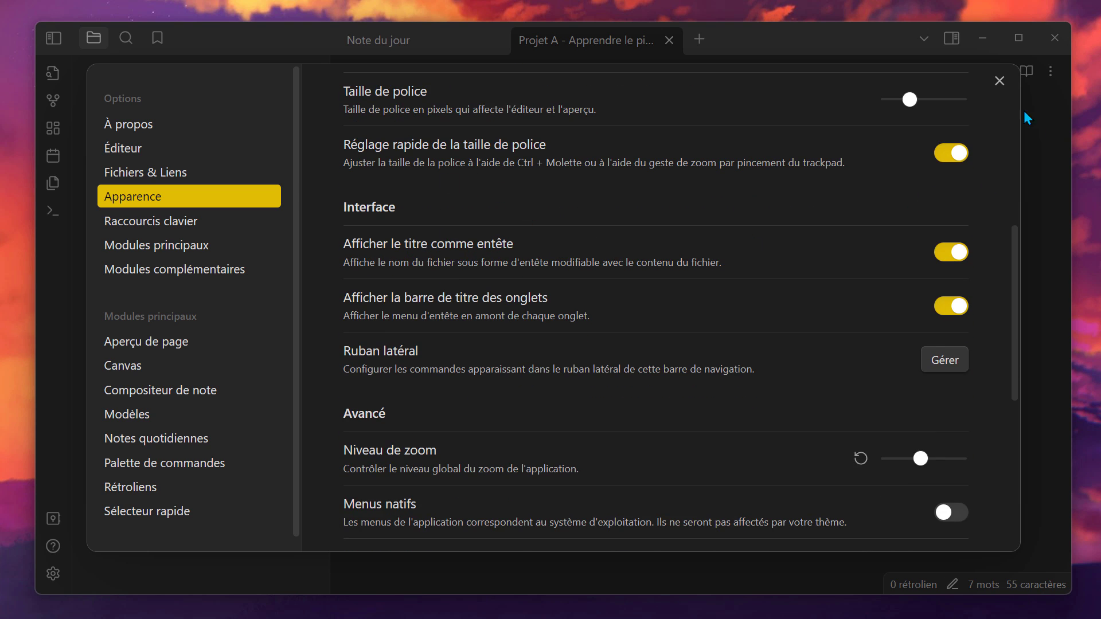
click(943, 253)
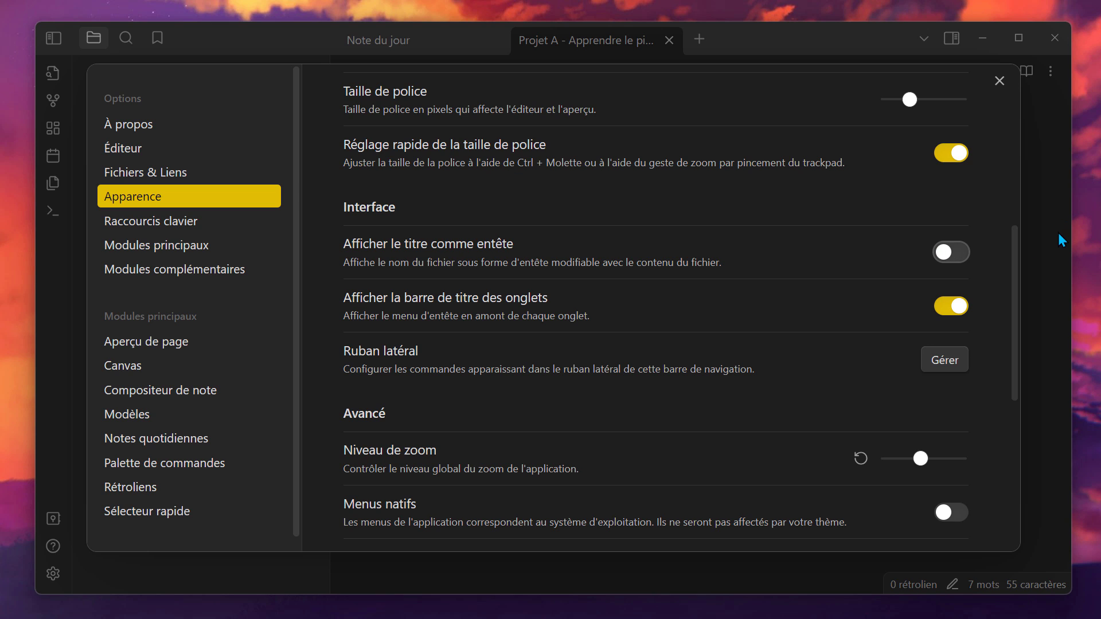
click(1040, 229)
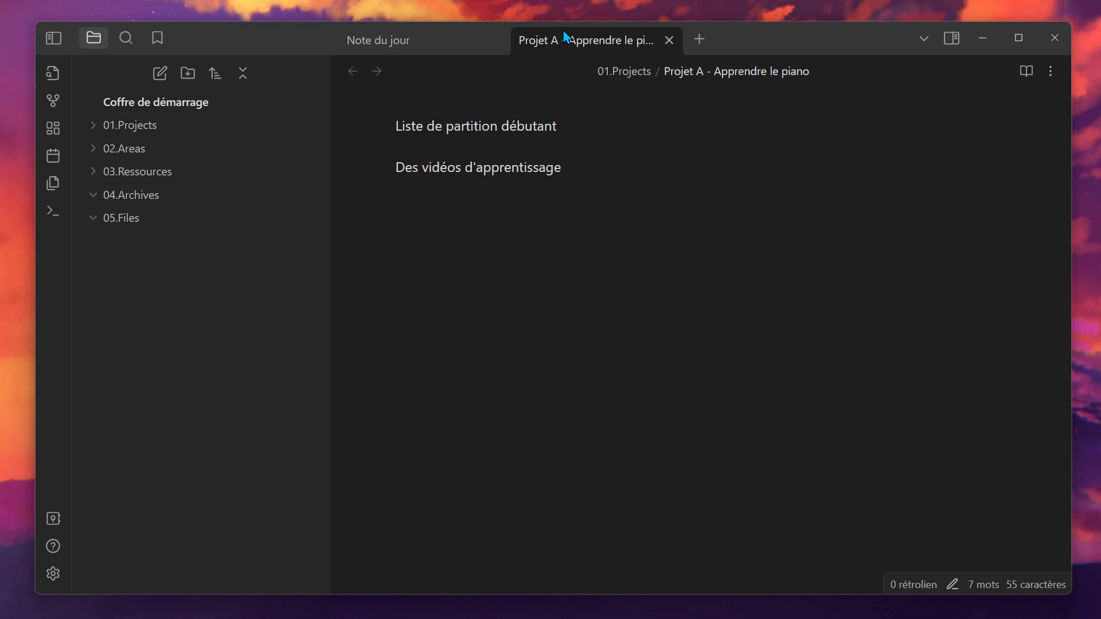
Turn "Afficher le titre comme entête" back on and return to the note
click(59, 564)
scroll(559, 312, down, 6)
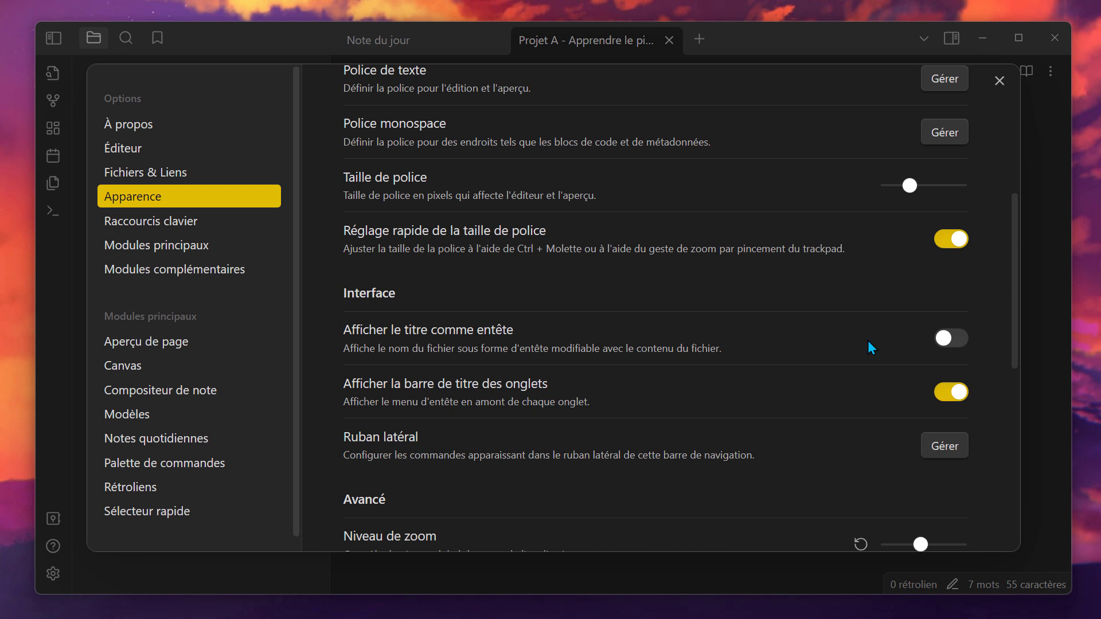
click(951, 338)
key(Escape)
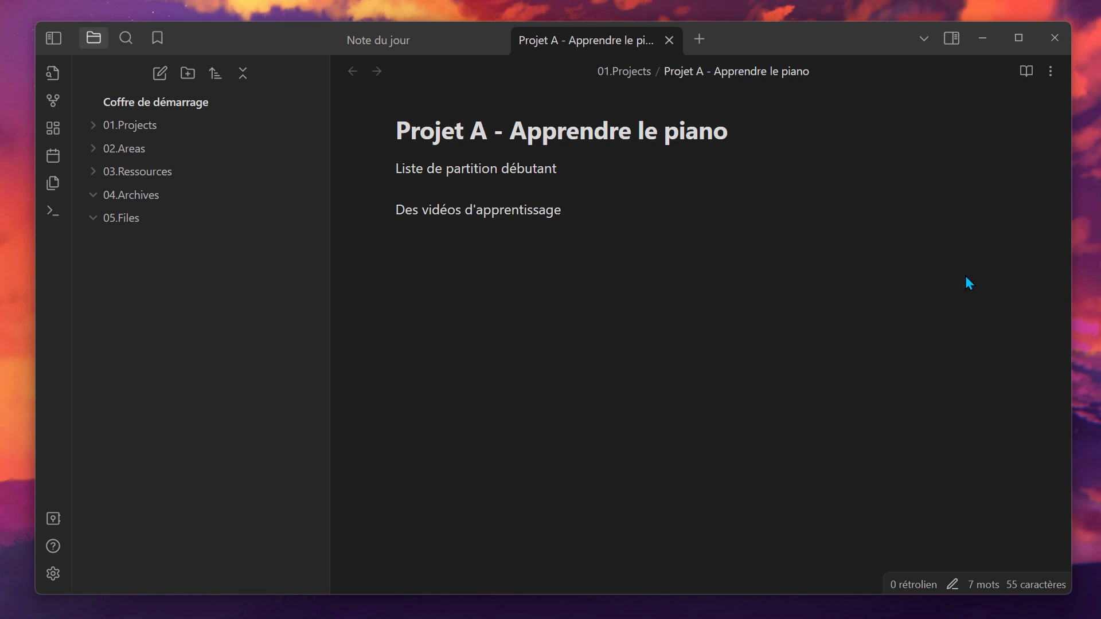
Reorder the side ribbon so "Ouvrir la note quotidienne" comes first and "Ouvrir la vue graphique" second, and validate the configuration
click(53, 570)
scroll(728, 254, down, 1)
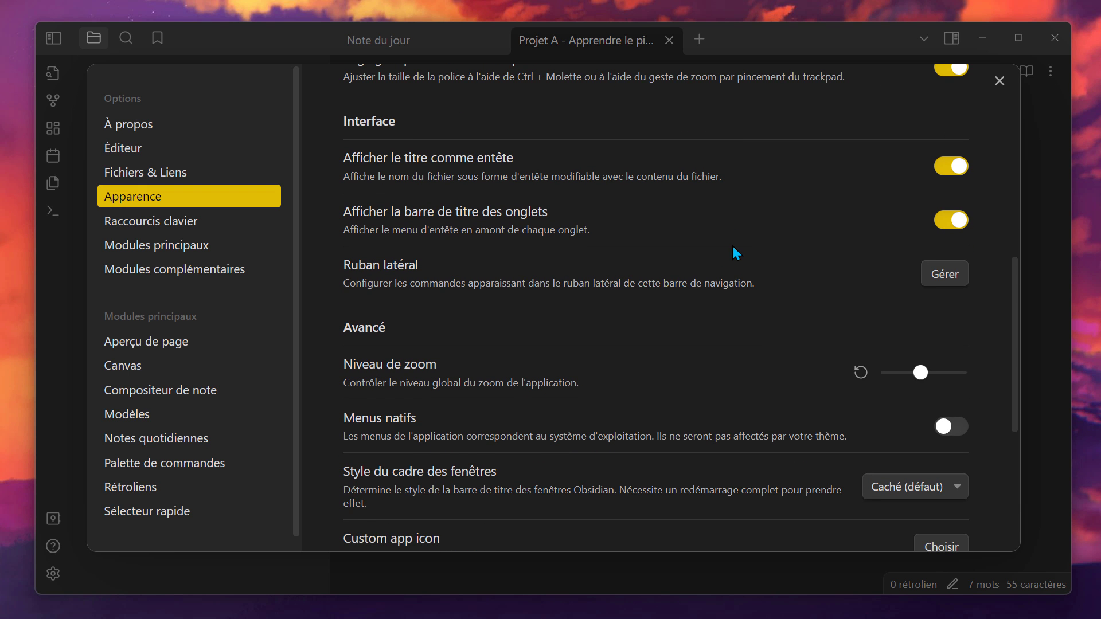
click(943, 274)
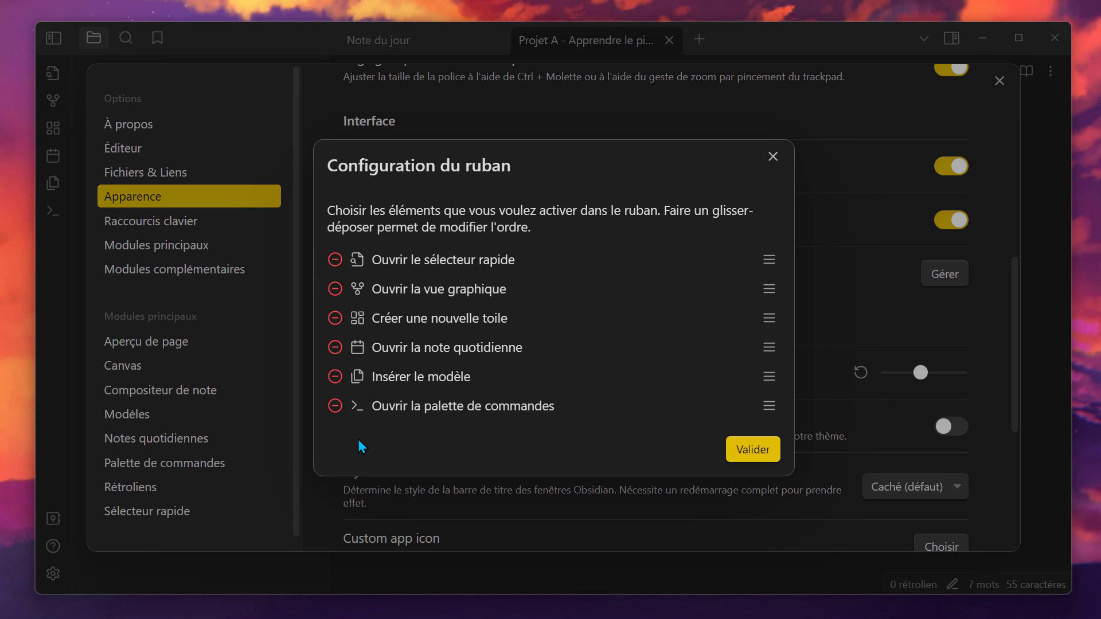
drag(768, 347, 740, 259)
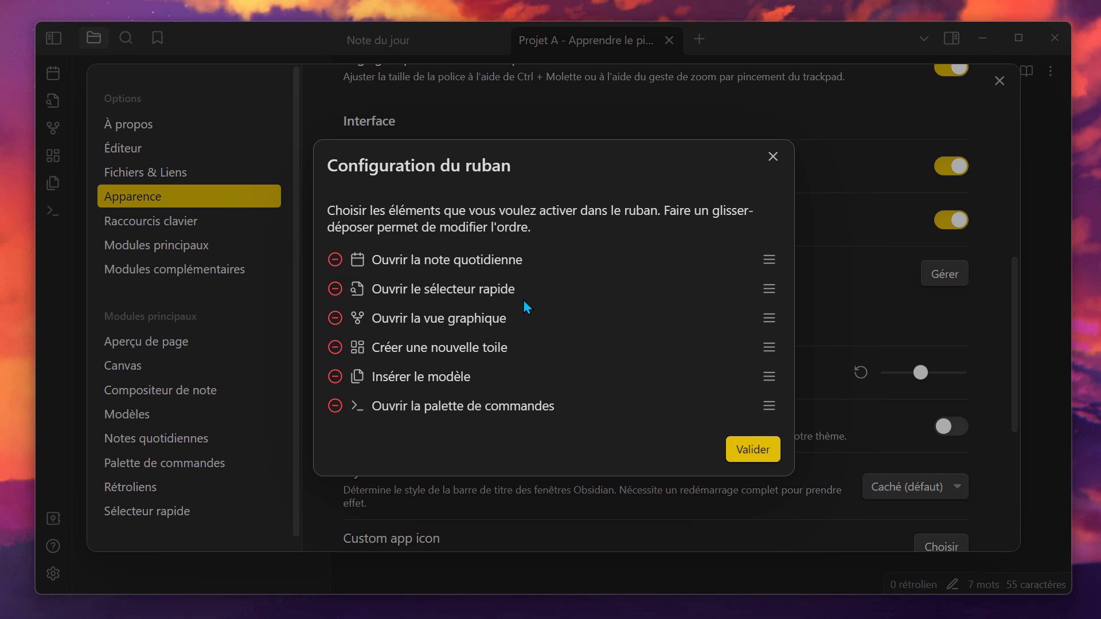
drag(772, 315, 765, 286)
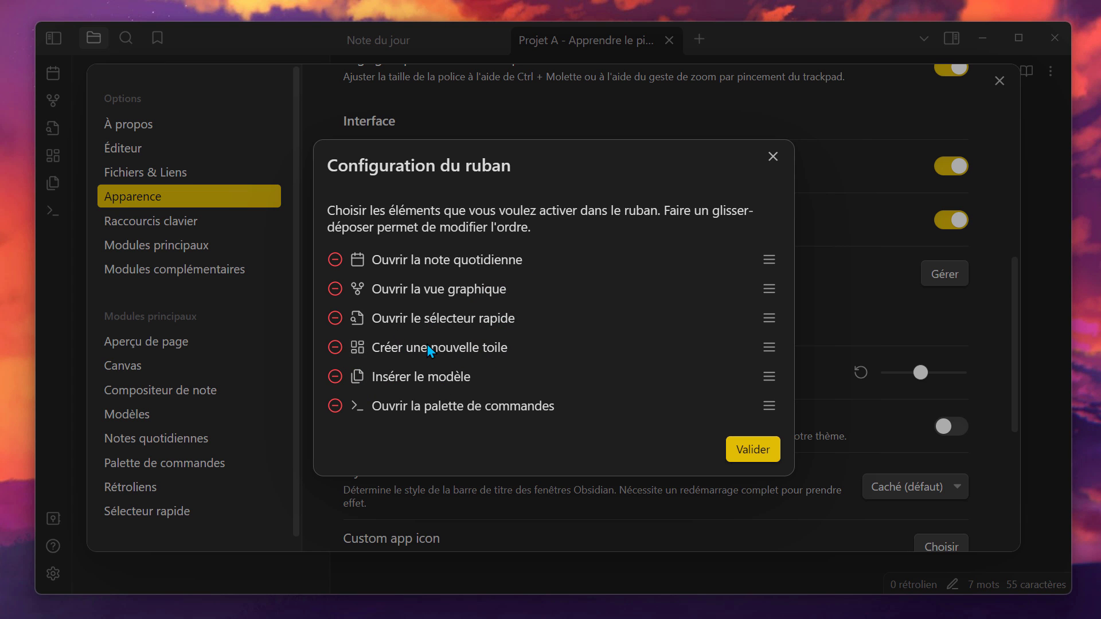
click(753, 450)
Browse the community themes from the appearance settings and turn off the "Thèmes clairs uniquement" filter
scroll(634, 296, down, 5)
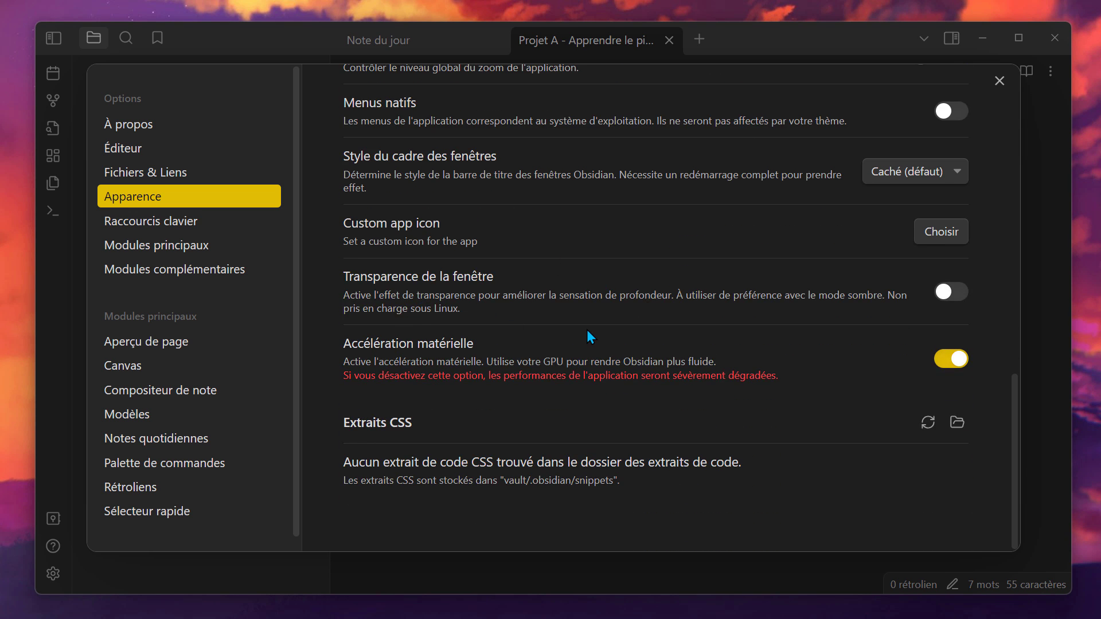
scroll(621, 348, up, 5)
click(947, 214)
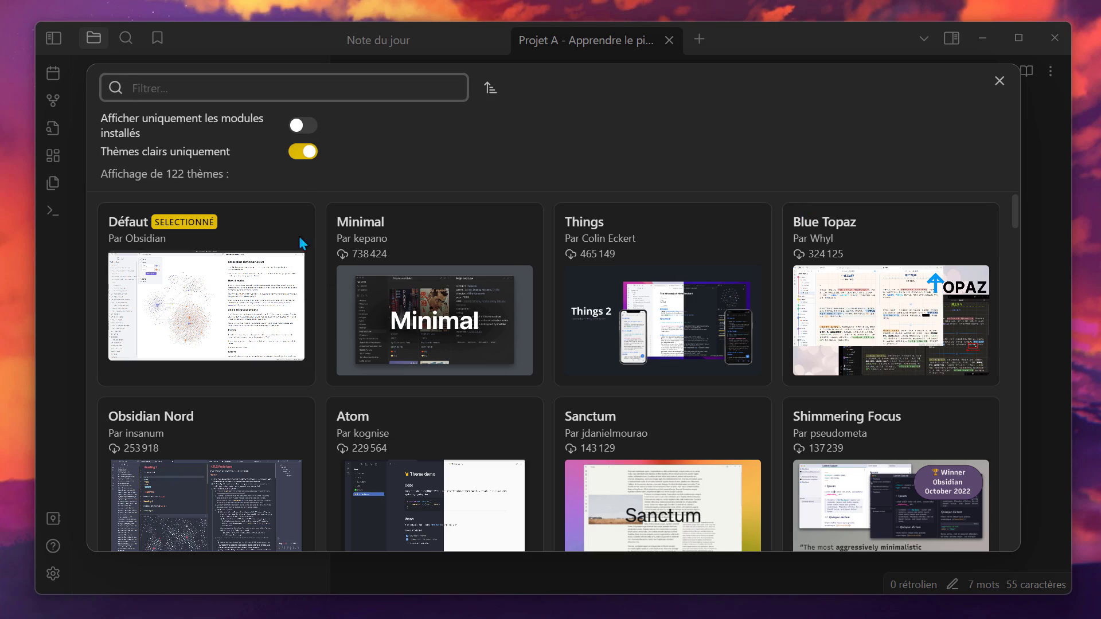
scroll(591, 298, down, 15)
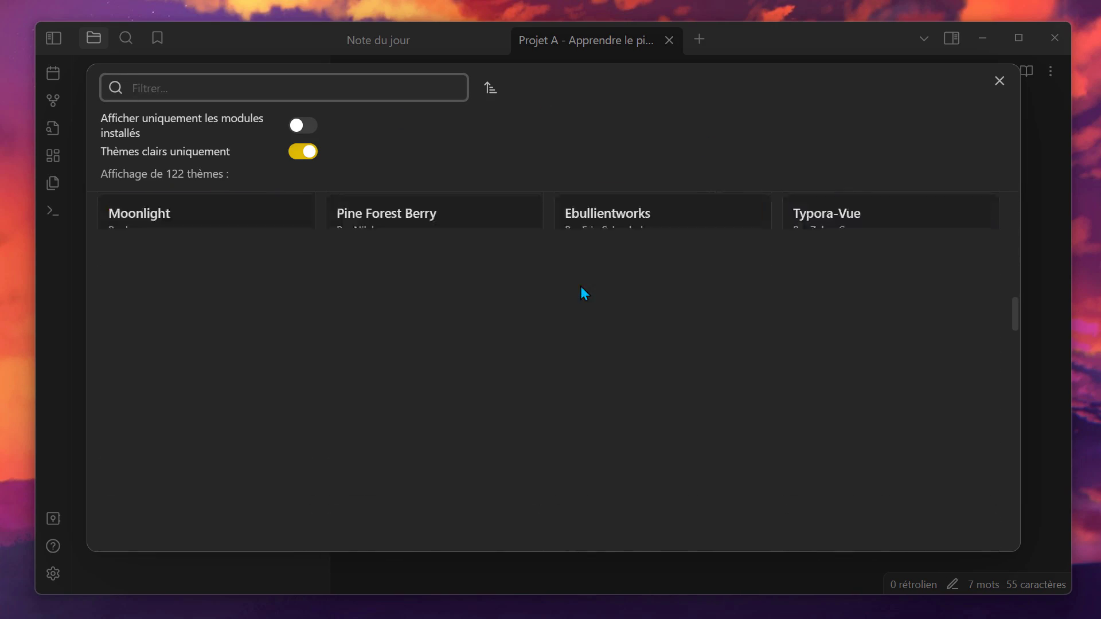
scroll(585, 294, down, 3)
scroll(579, 311, up, 20)
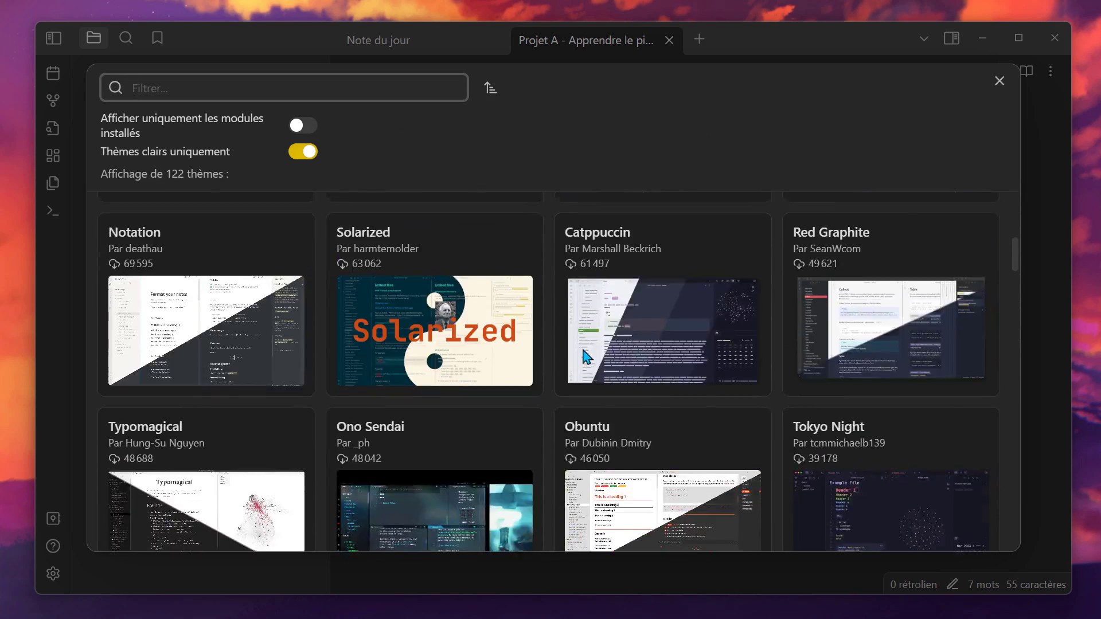
click(303, 151)
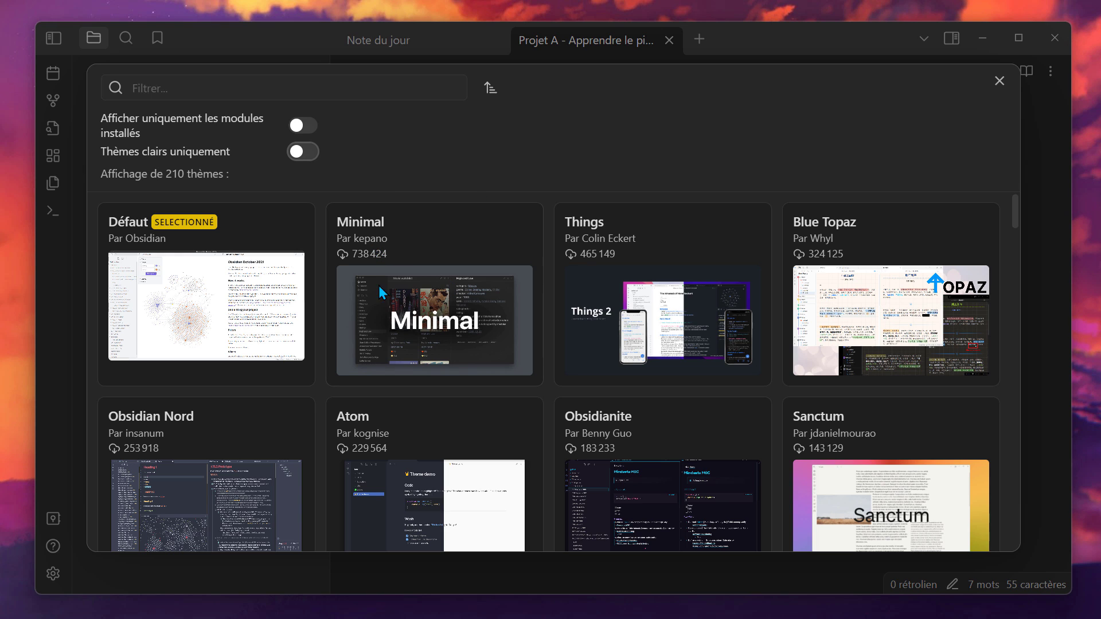
Install and use the Minimal community theme, and close the theme browser and settings
click(419, 277)
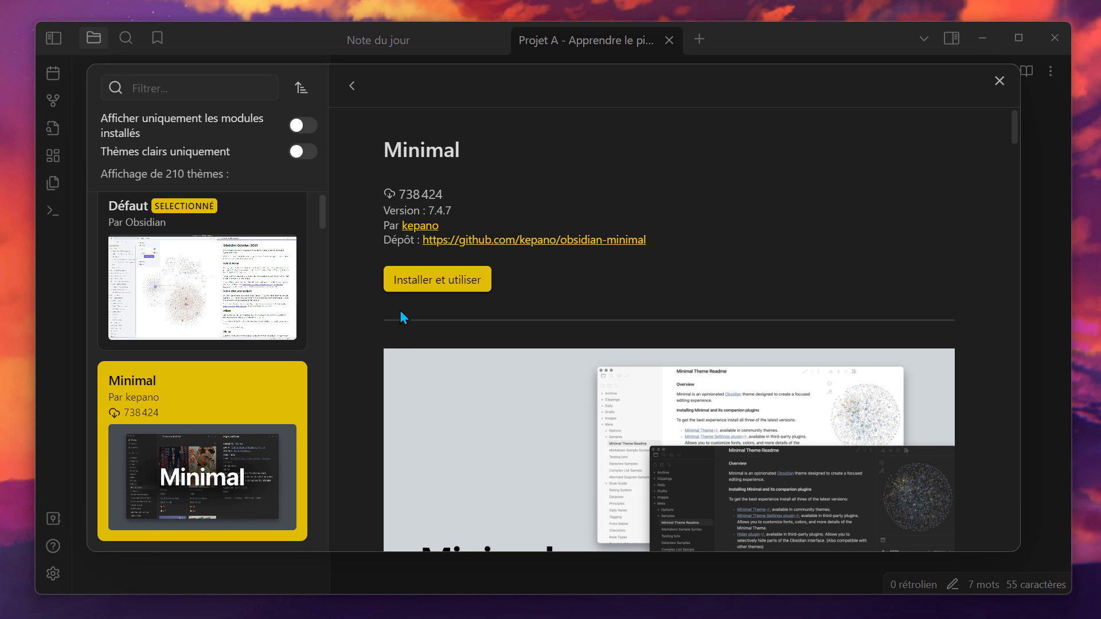
click(433, 285)
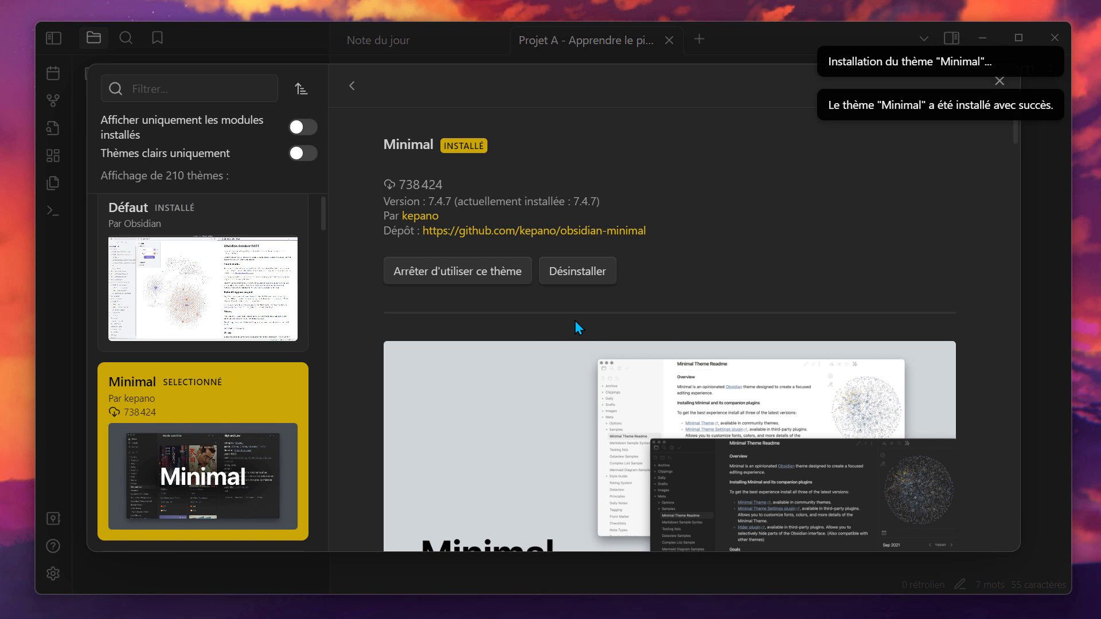
click(999, 83)
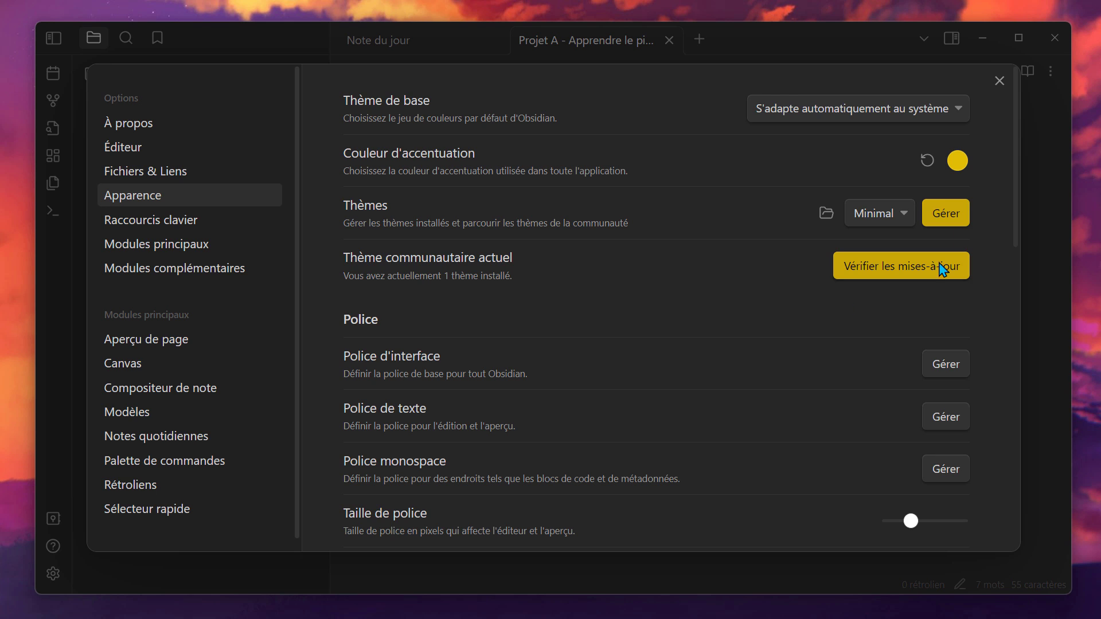
click(999, 82)
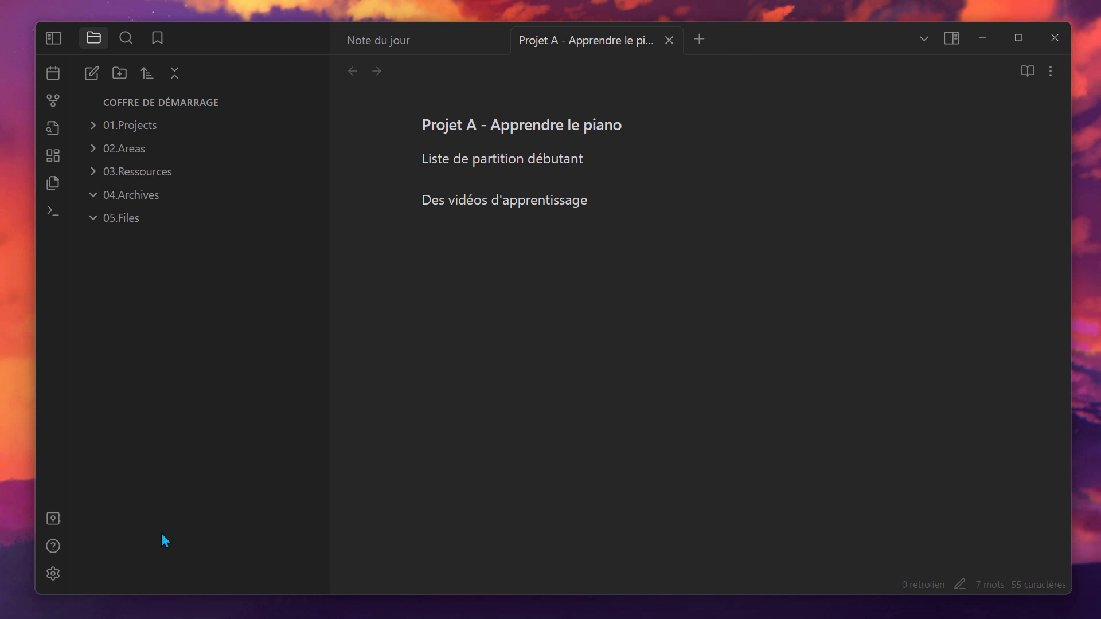
Leave restricted mode by activating the community plugins in the "Modules complémentaires" settings
click(62, 578)
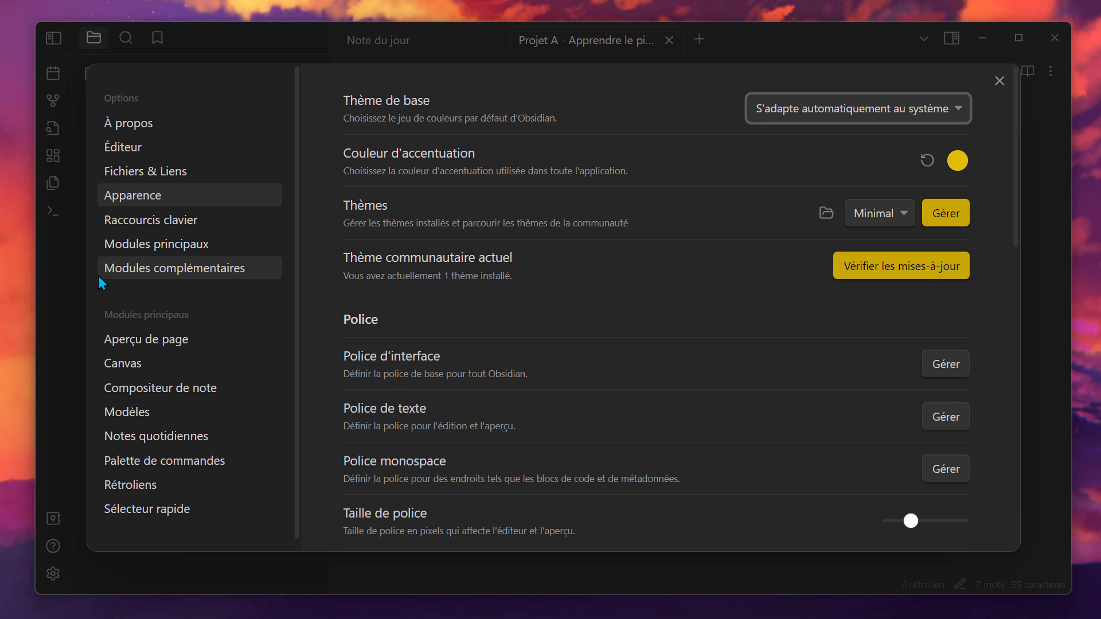
click(171, 273)
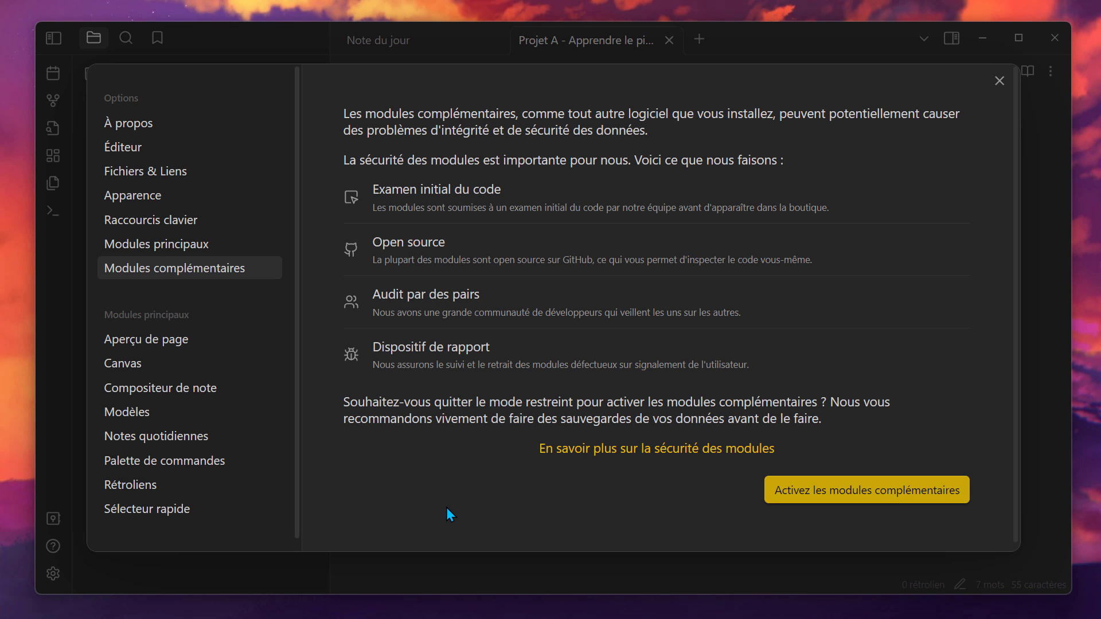
click(820, 499)
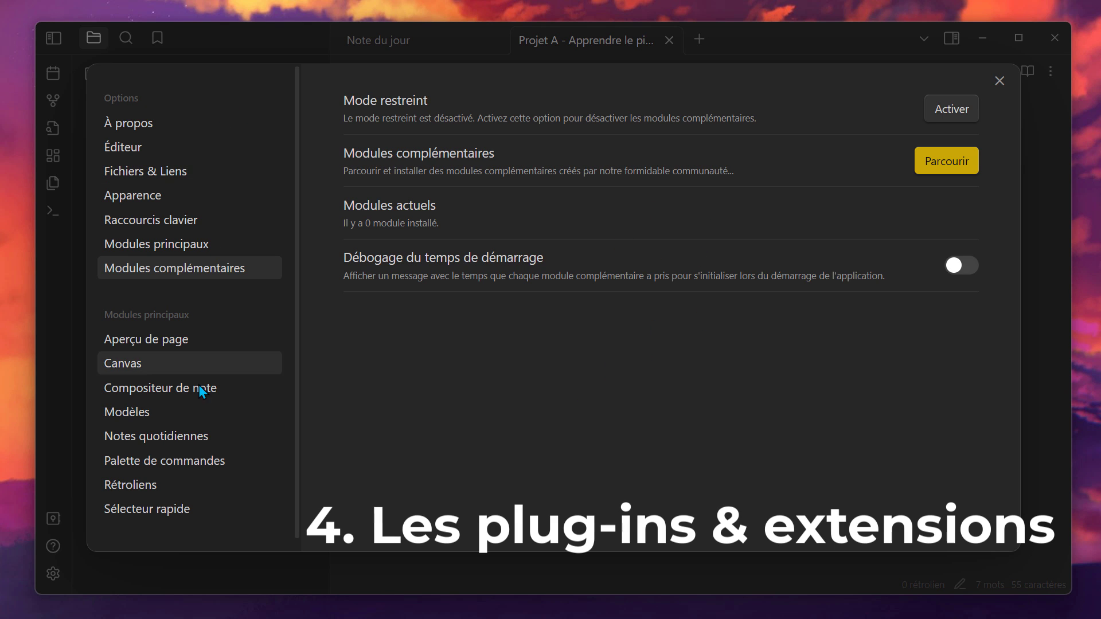
Search the community plugins for "mini" and install Minimal Theme Settings
click(947, 164)
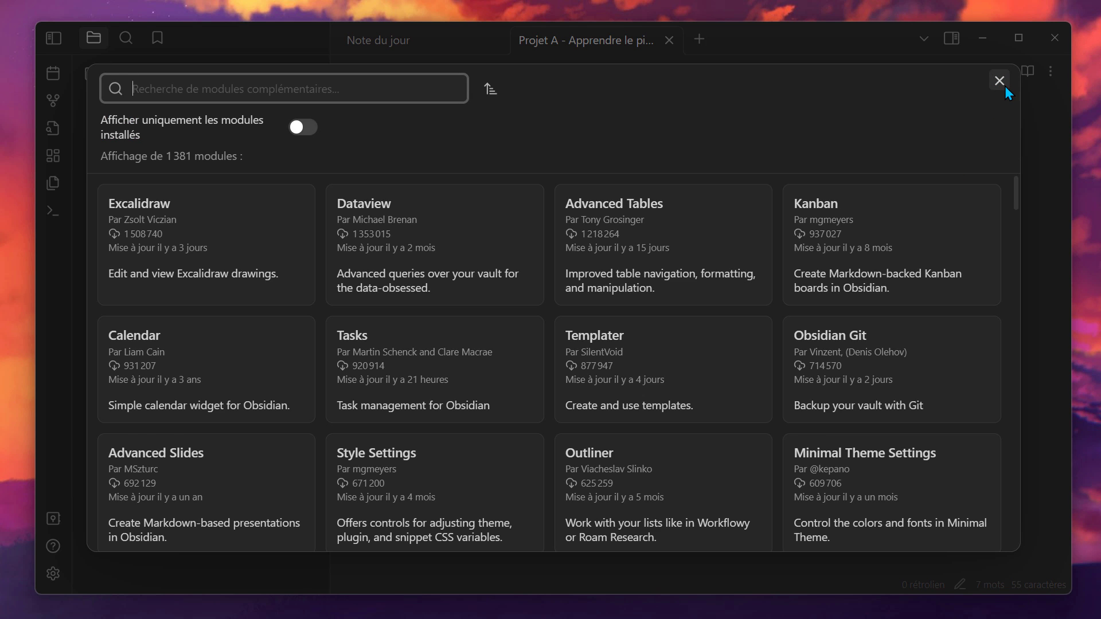
click(1001, 82)
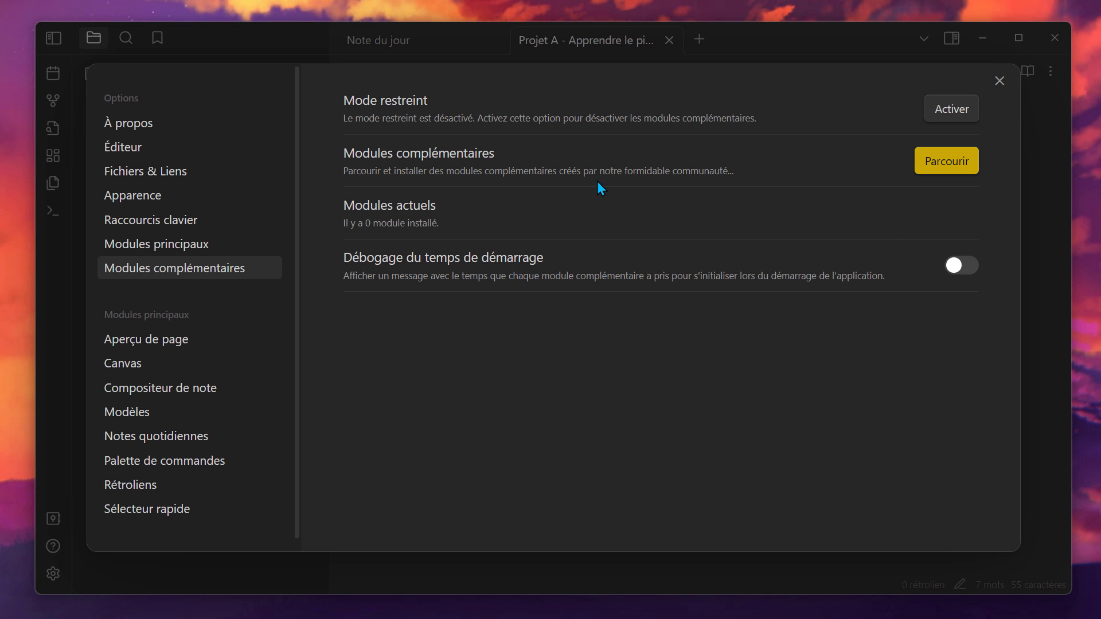
click(955, 171)
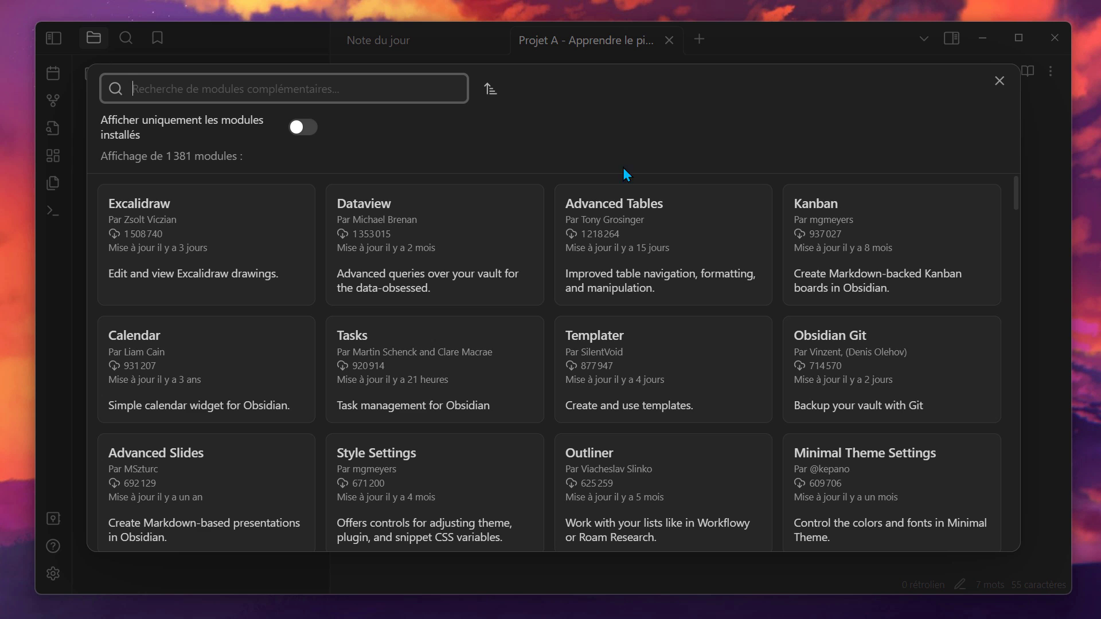
text(mini)
click(211, 250)
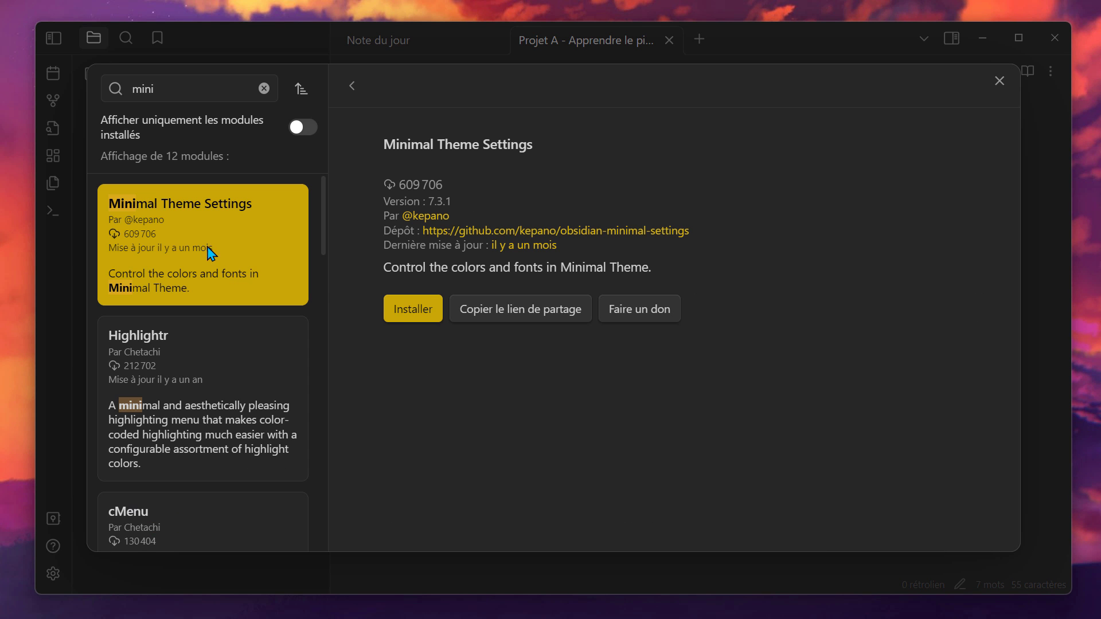
click(403, 314)
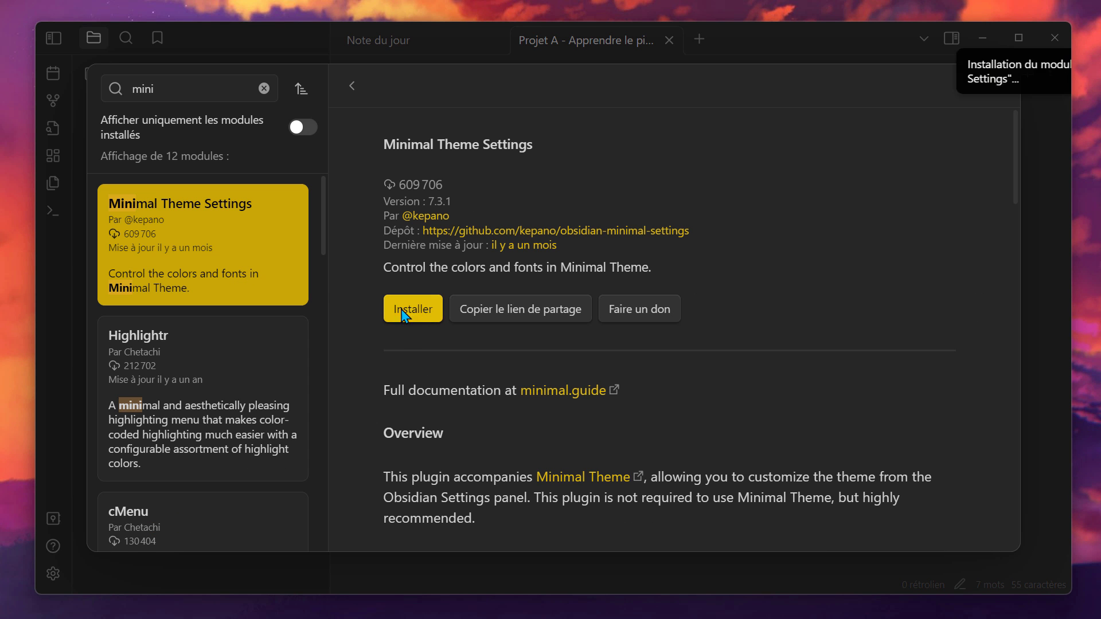
Search the community plugins for "style" and install Style Settings
double_click(198, 90)
text(style)
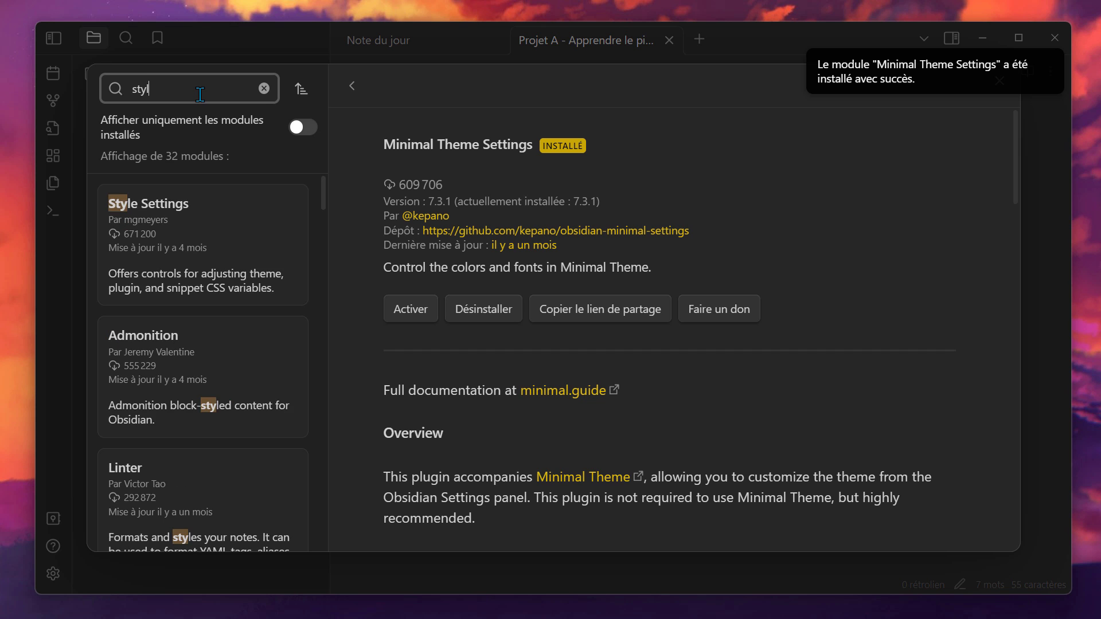
click(241, 267)
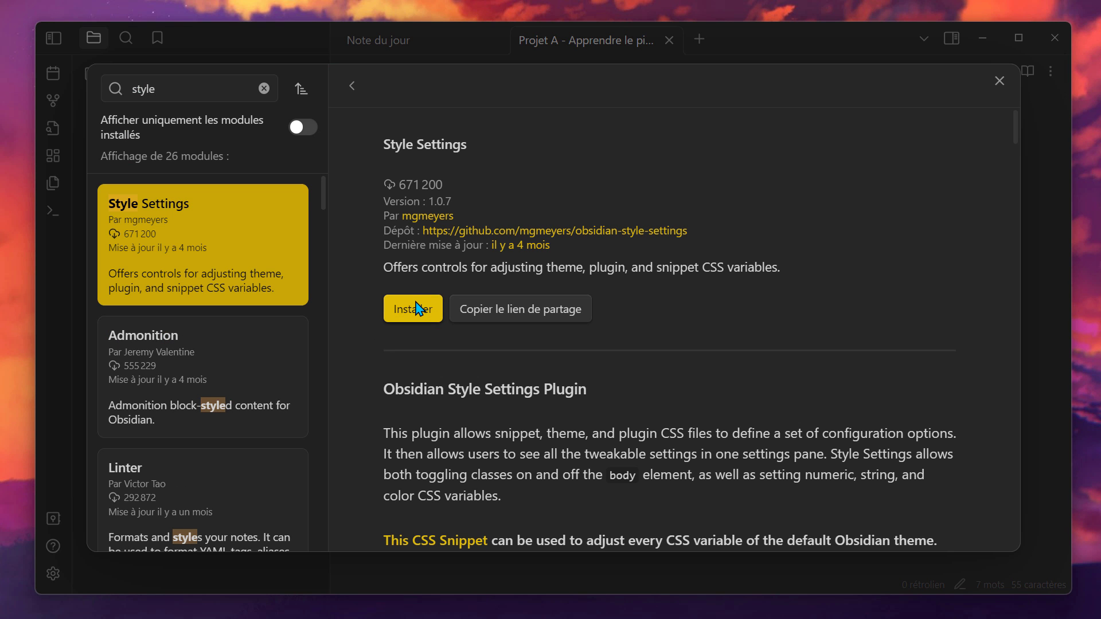
click(412, 310)
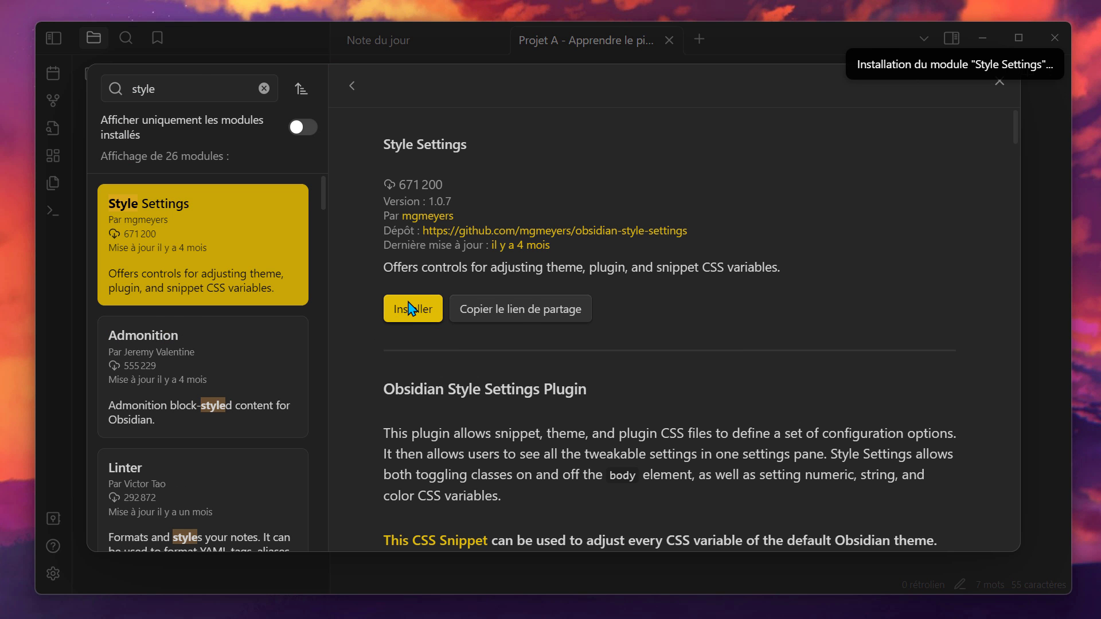
Search the community plugins for "calen" and install Calendar
double_click(143, 88)
text(calen)
click(187, 230)
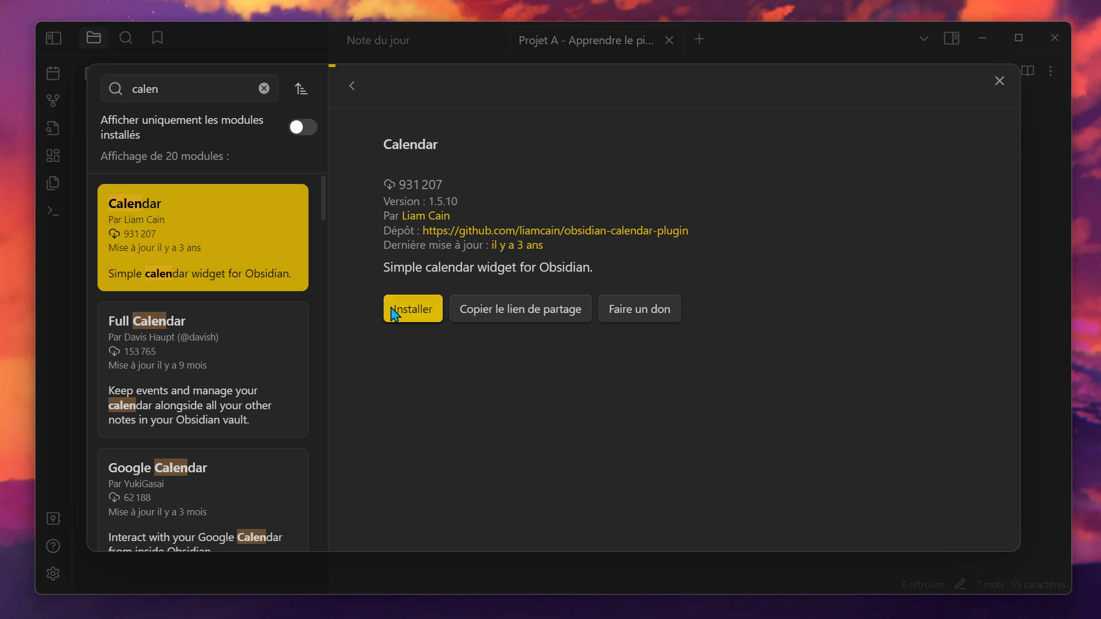
click(394, 313)
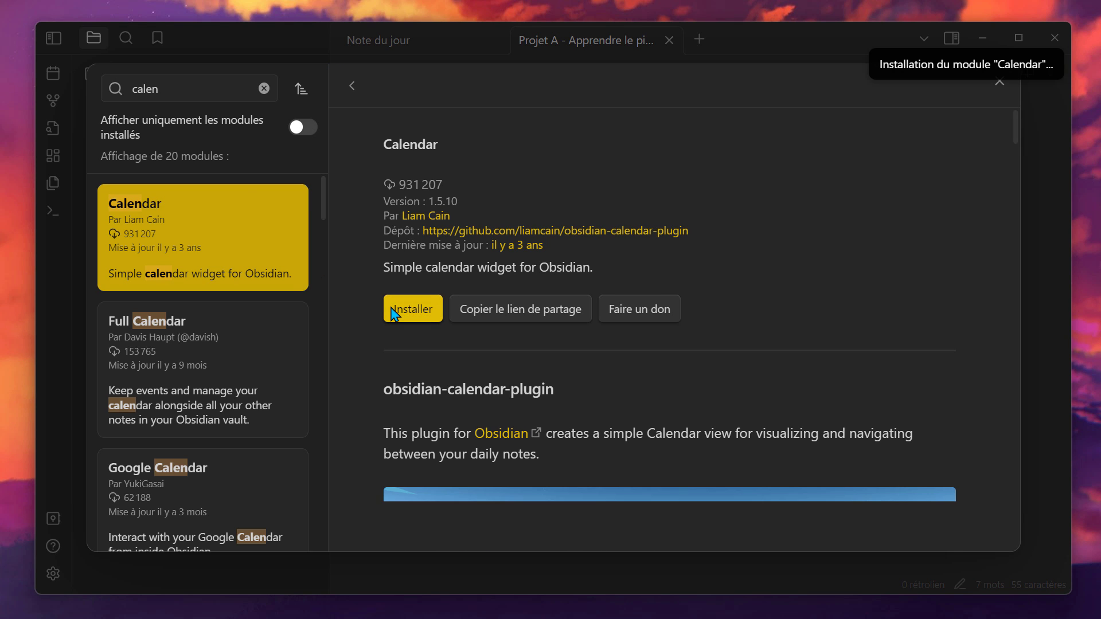
Search the community plugins for "kanba" and install Kanban
double_click(205, 96)
text(kanba)
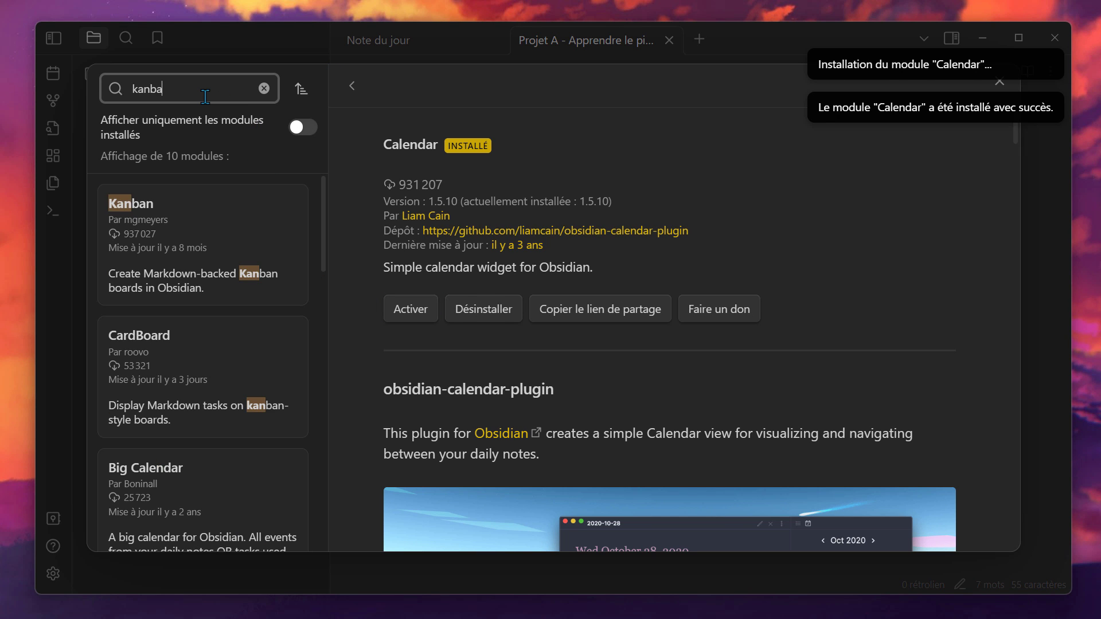
click(306, 256)
click(404, 310)
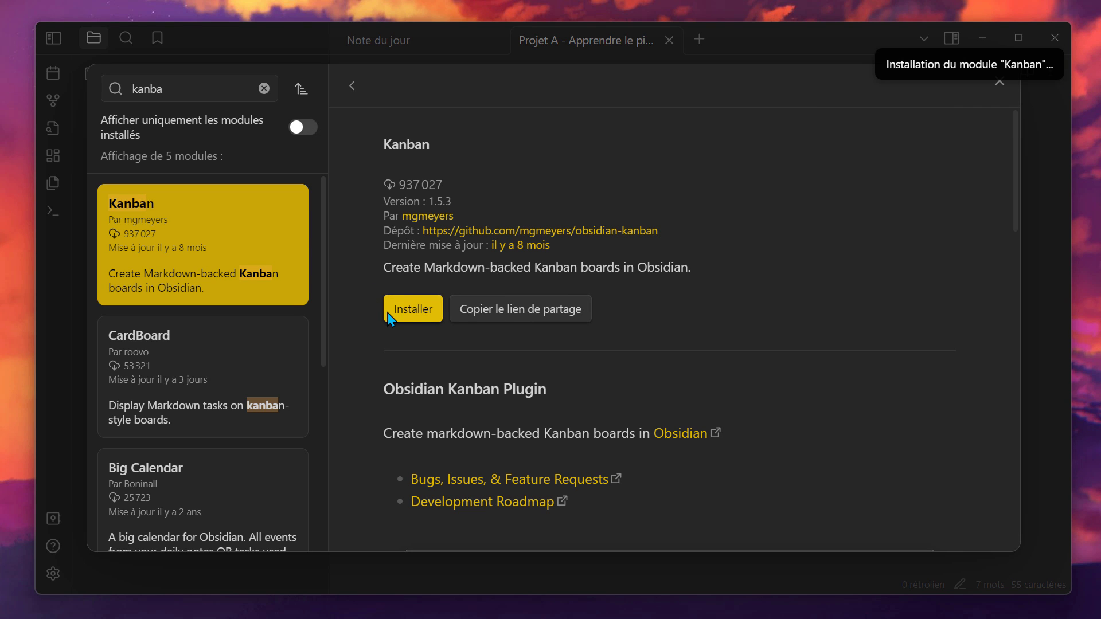
Search the community plugins for "recen" and install Recent Files
double_click(181, 90)
text(recen)
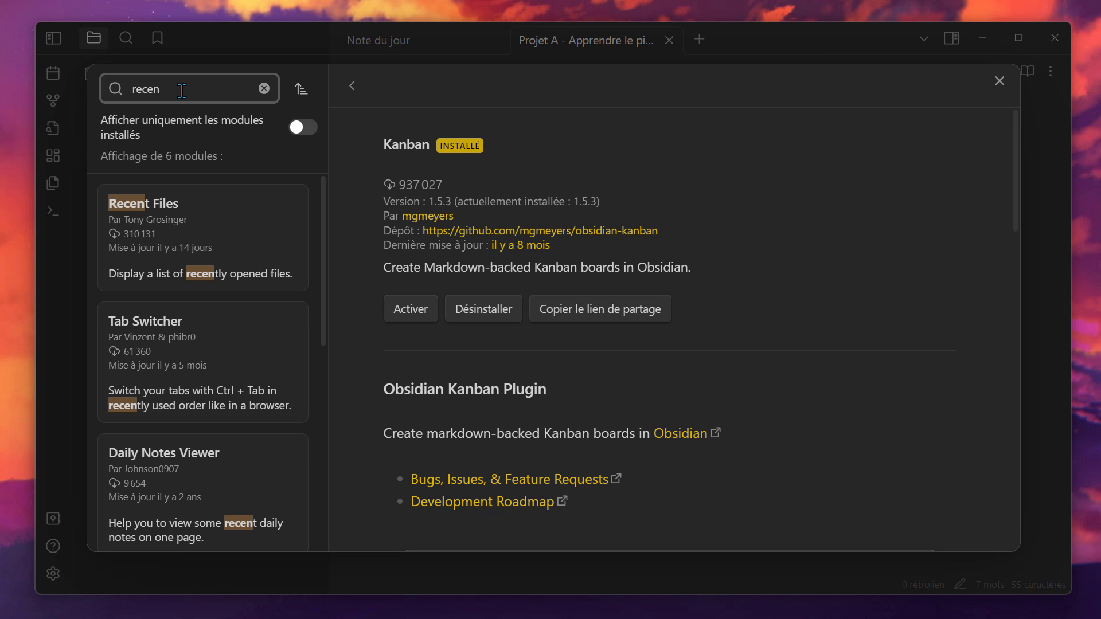
click(224, 245)
click(404, 314)
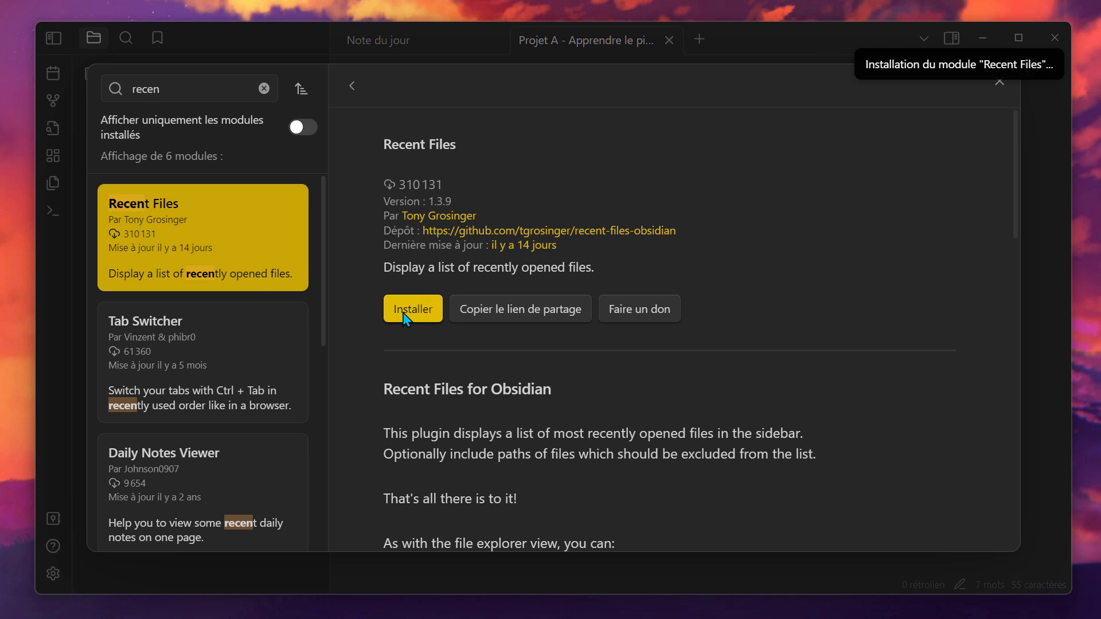
Search the community plugins for "datavi" and install Dataview
double_click(195, 99)
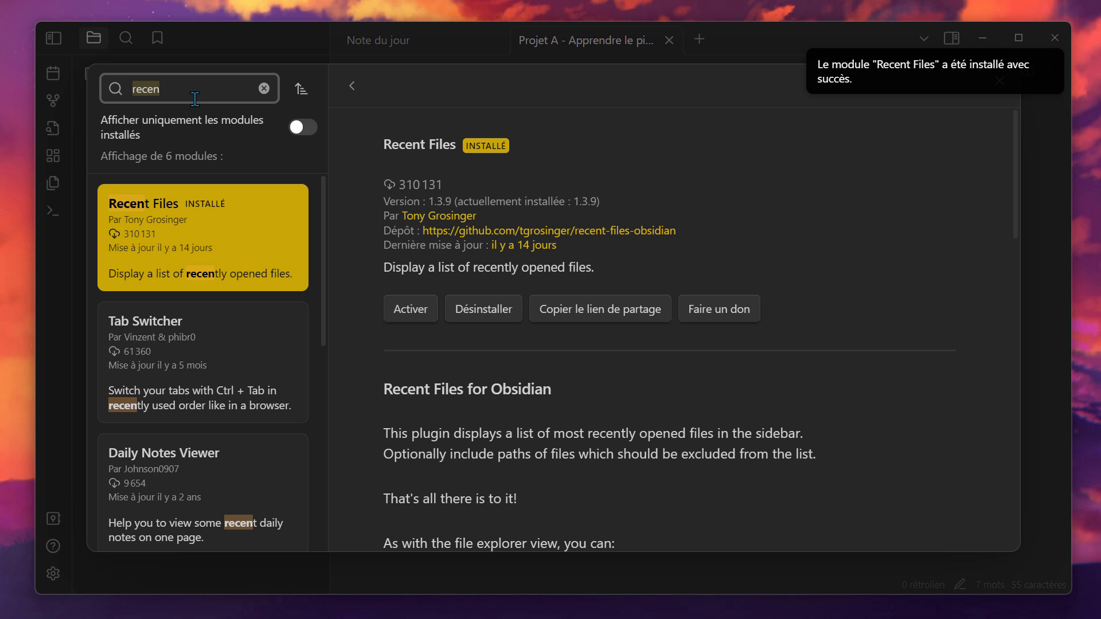
text(datavi)
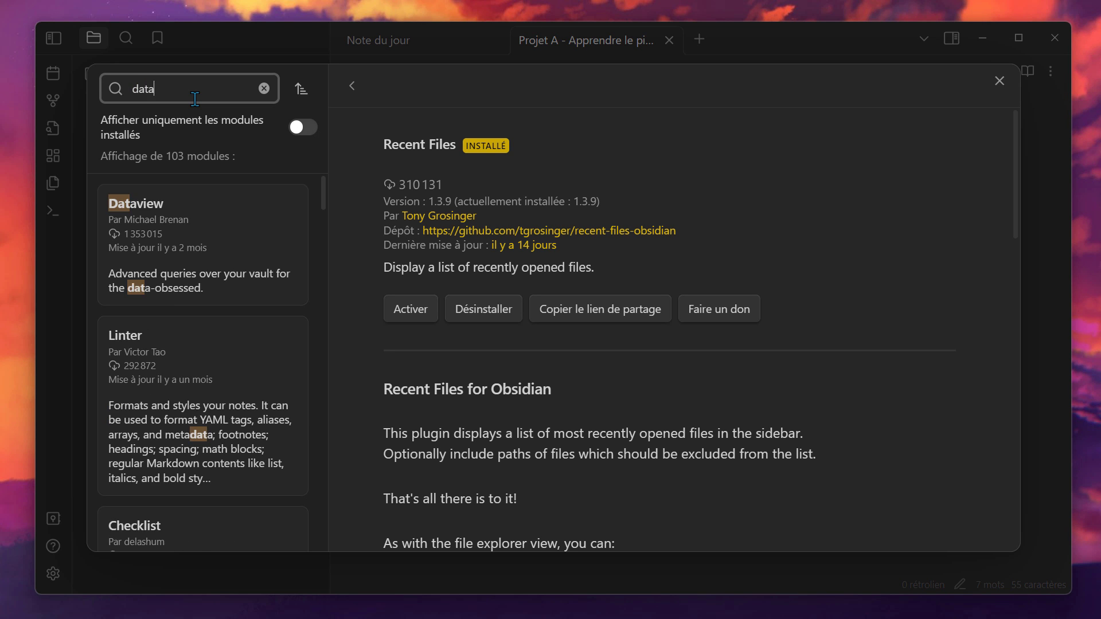
click(189, 197)
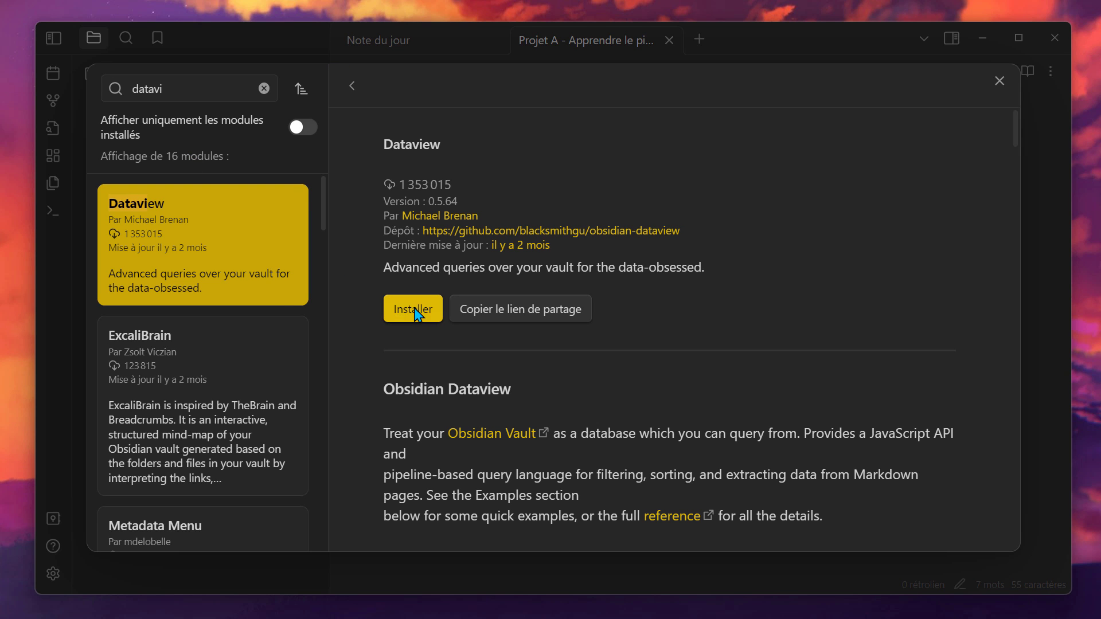
click(409, 310)
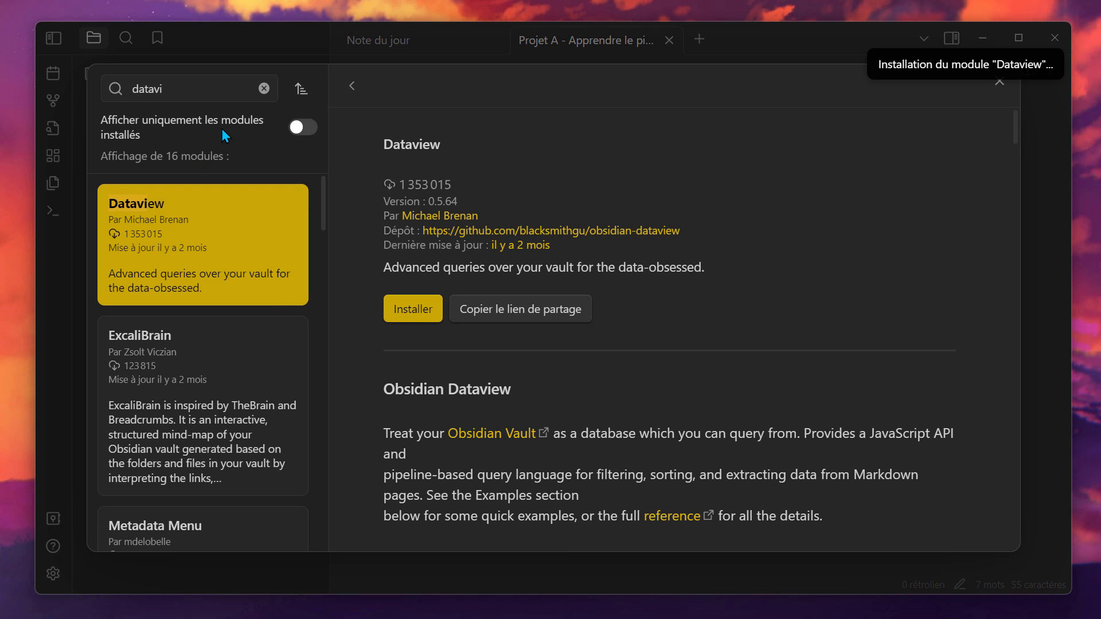
Search the community plugins for "iconi", install Iconize and close the plugin browser
double_click(208, 90)
text(iconi)
click(405, 318)
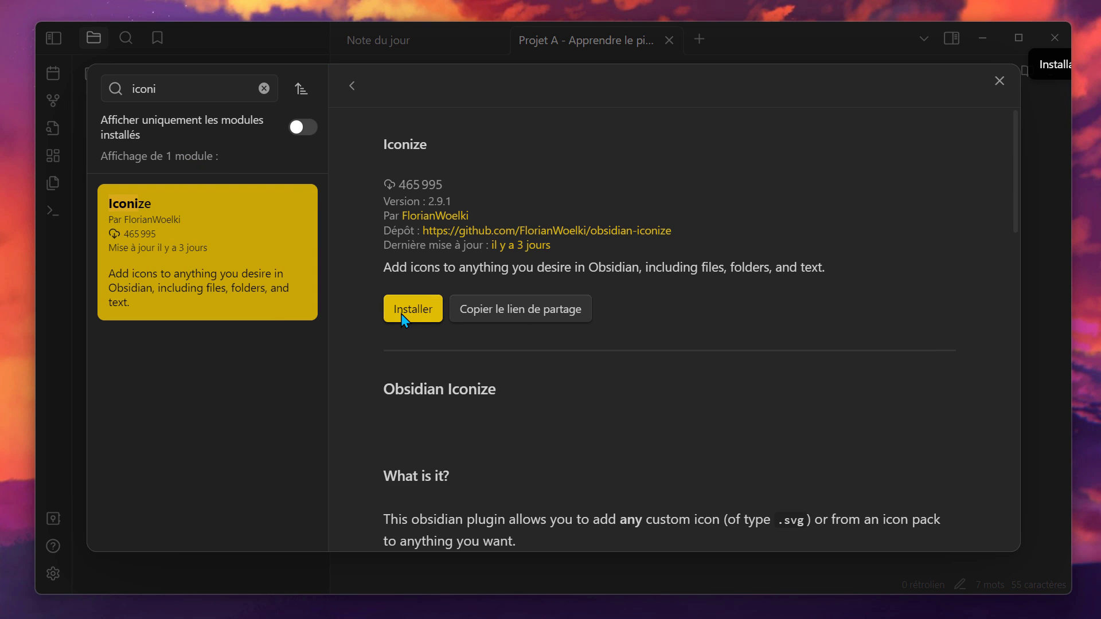
double_click(202, 88)
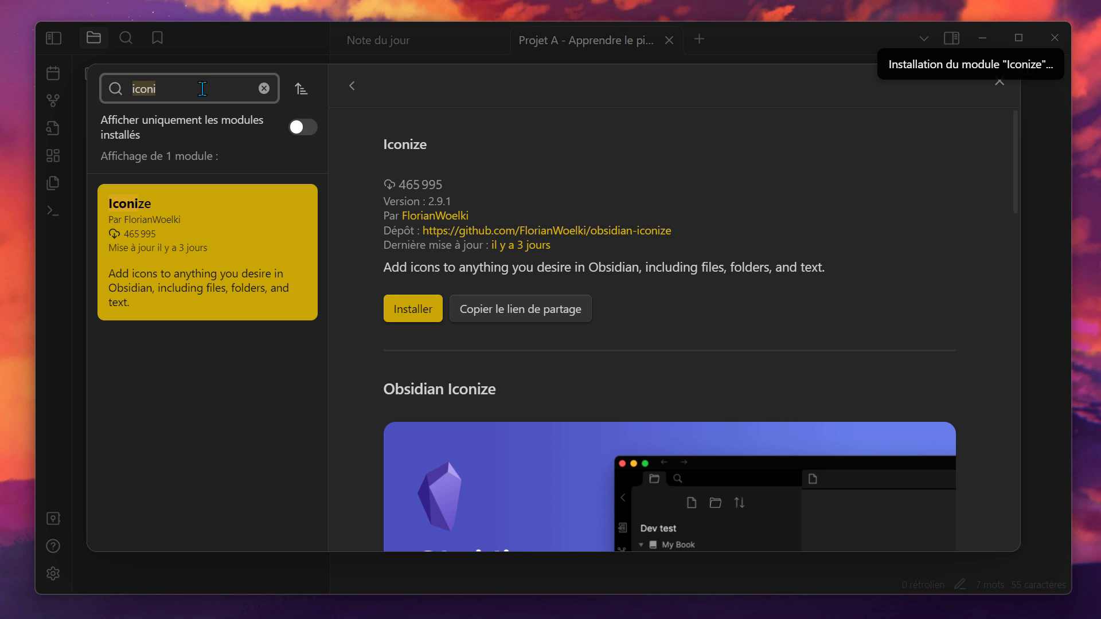
click(998, 81)
Enable the Calendar plugin in the list of installed community plugins
scroll(675, 212, down, 3)
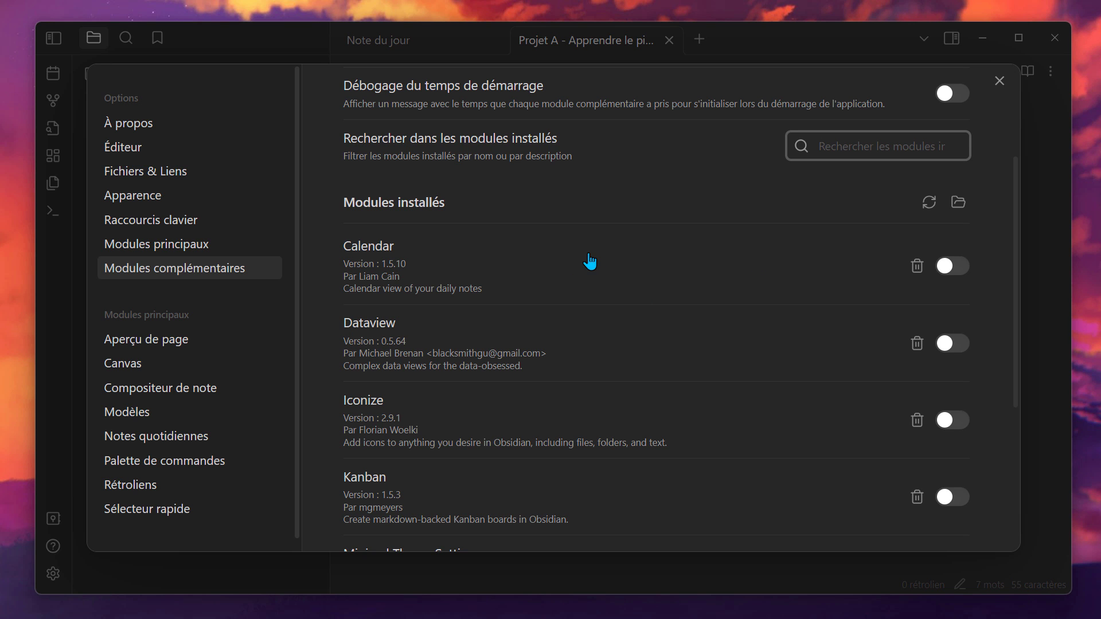
scroll(514, 248, down, 5)
scroll(503, 431, up, 6)
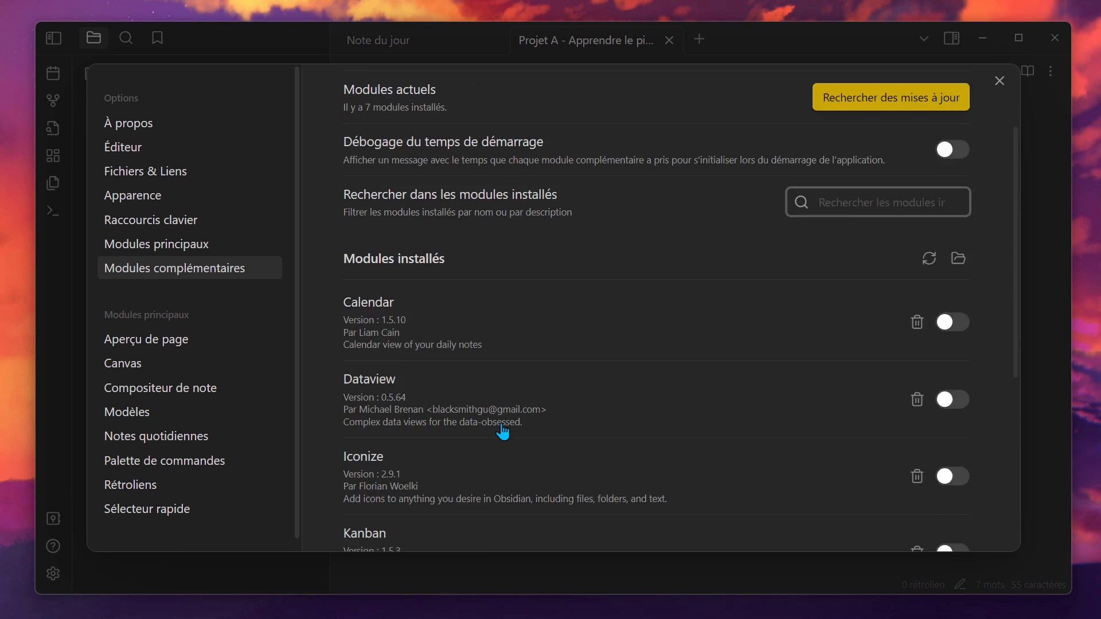
scroll(504, 307, down, 2)
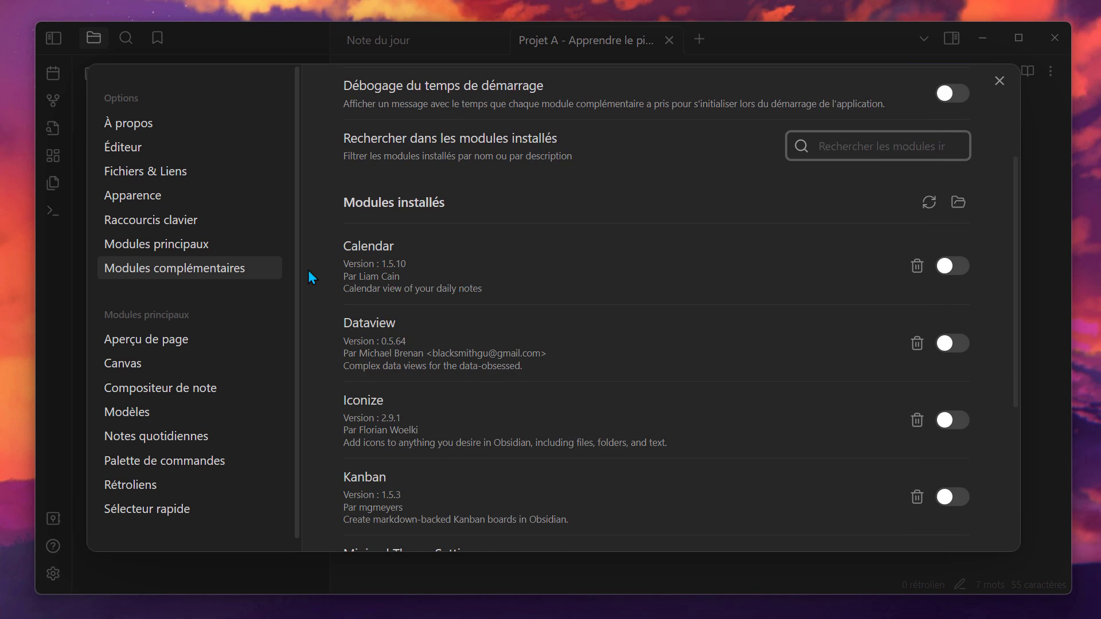
scroll(322, 277, down, 2)
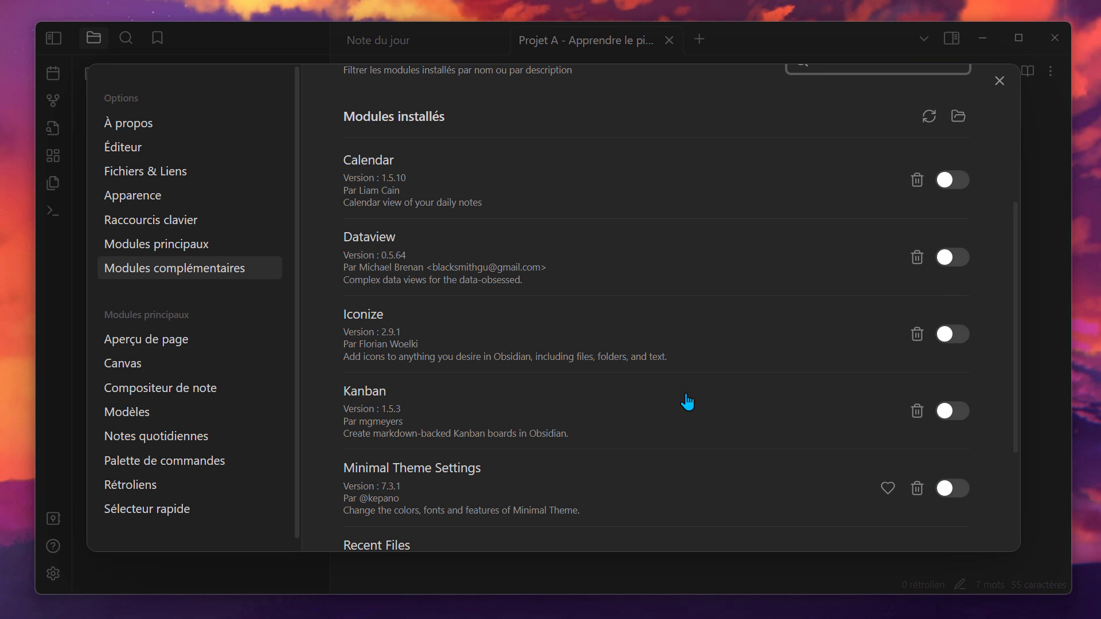
click(953, 180)
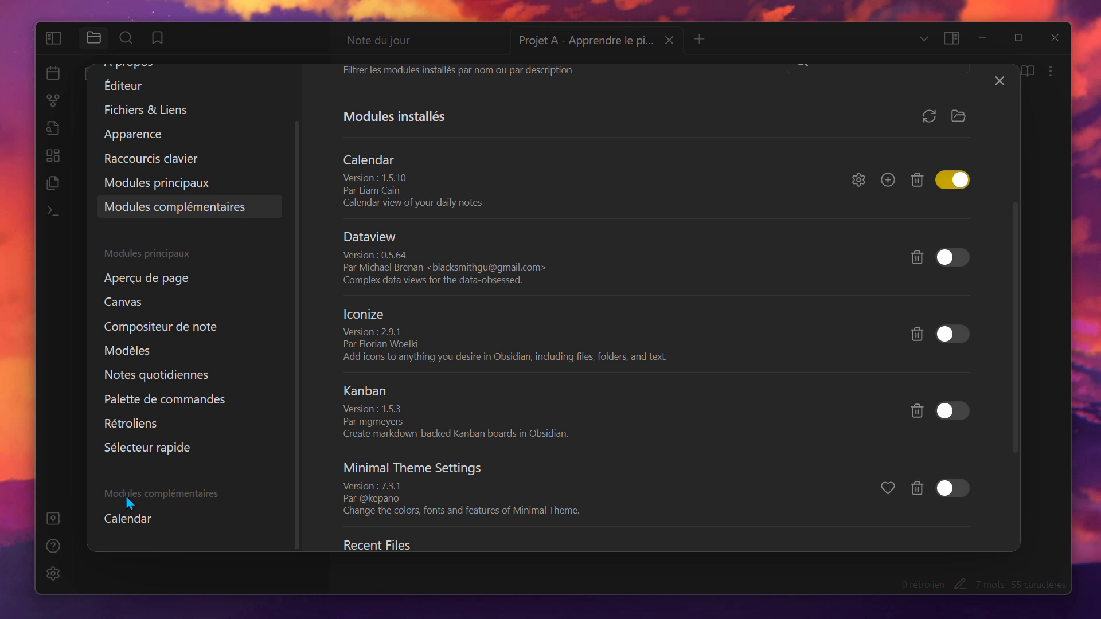
Set the Calendar plugin's week to start on lundi and close the settings
click(177, 523)
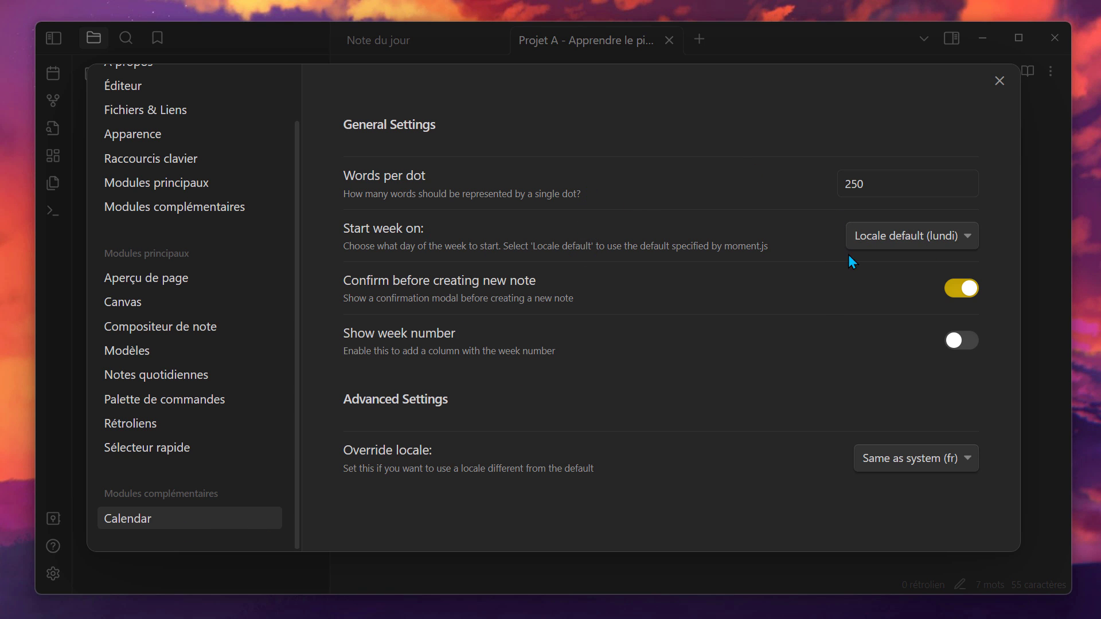
click(907, 238)
click(873, 290)
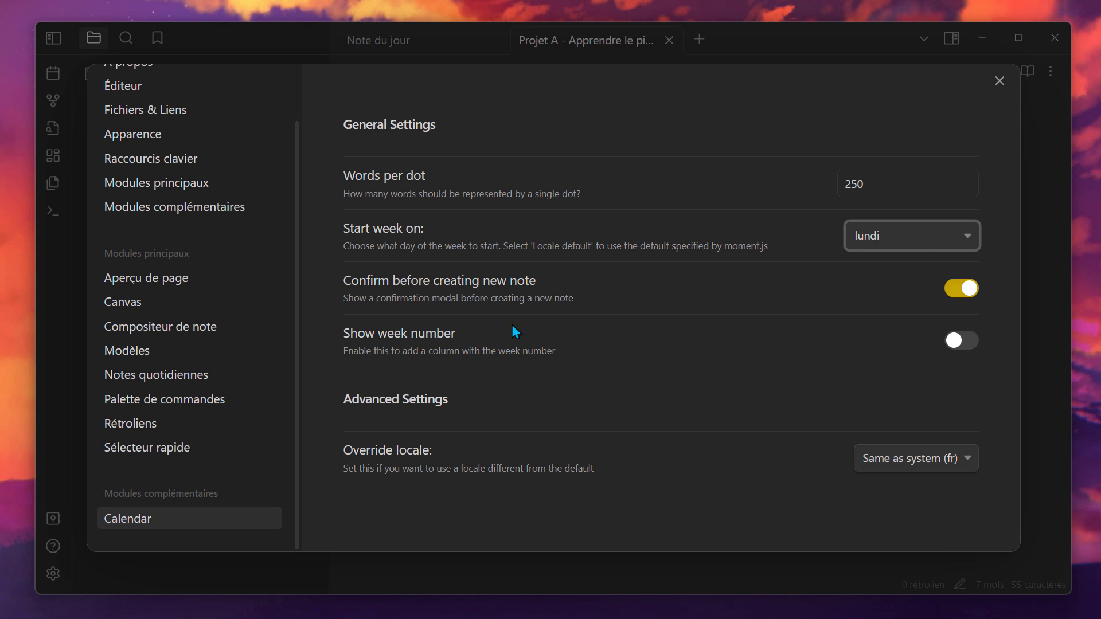
click(999, 81)
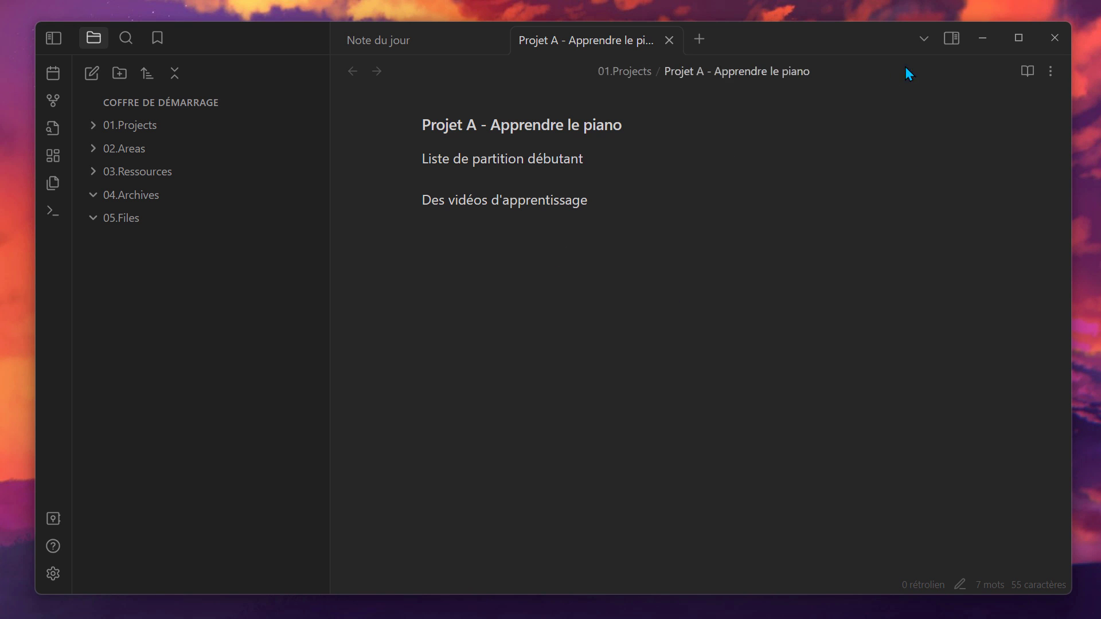
Dock the calendar view in its own pane at the lower part of the right sidebar, then collapse that sidebar
click(950, 38)
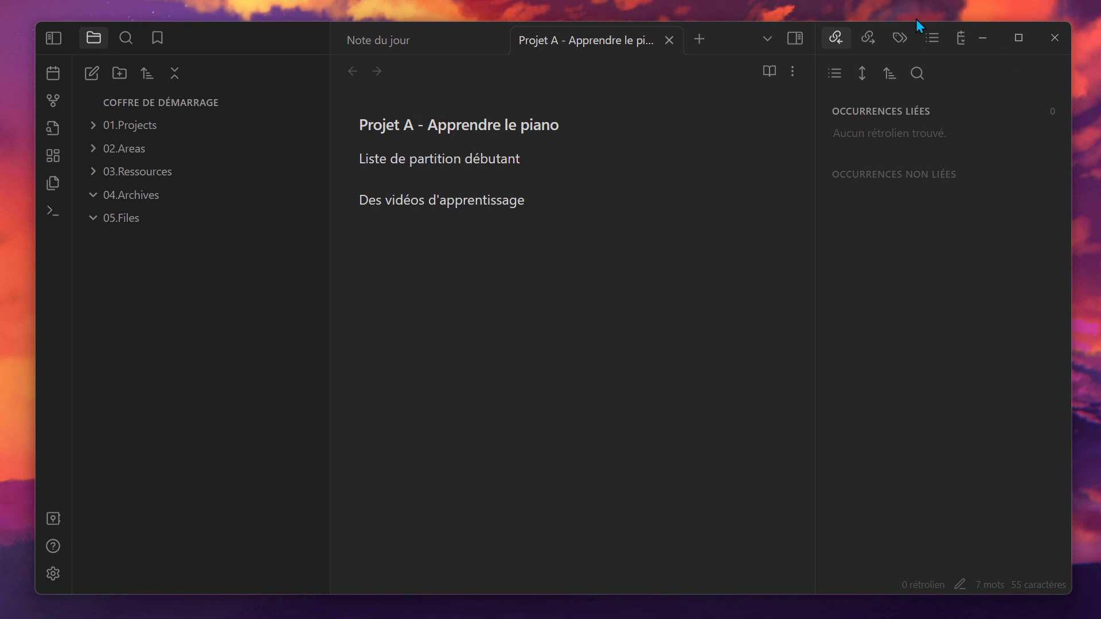
click(957, 36)
drag(940, 36, 842, 436)
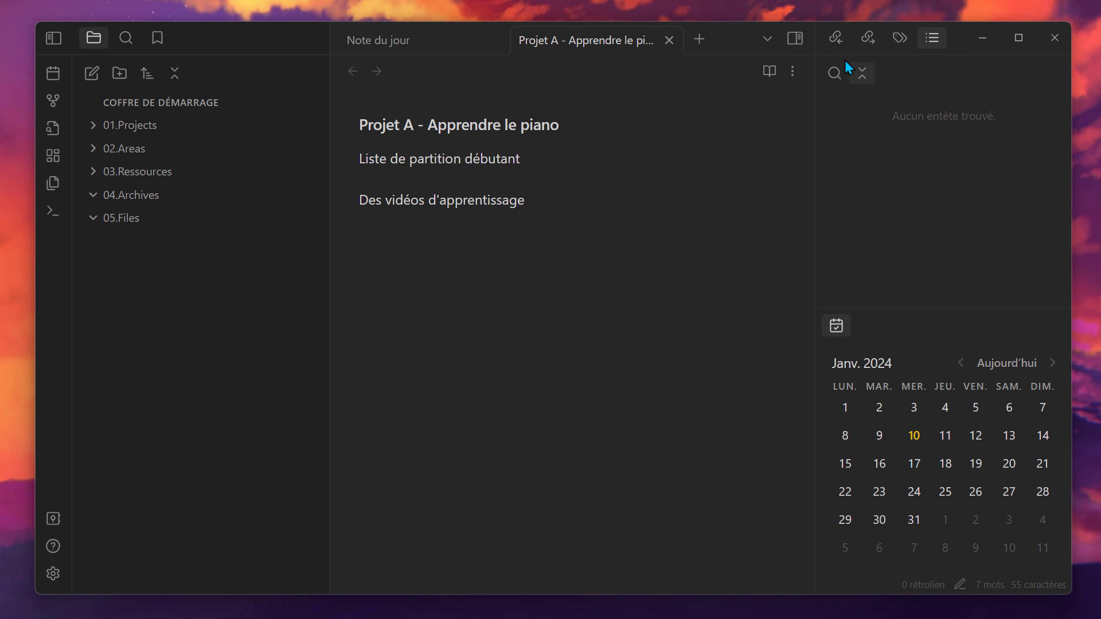
click(795, 38)
Enable the installed plugins Dataview, Iconize, Kanban, Minimal Theme Settings, Recent Files and Style Settings
key(ctrl+comma)
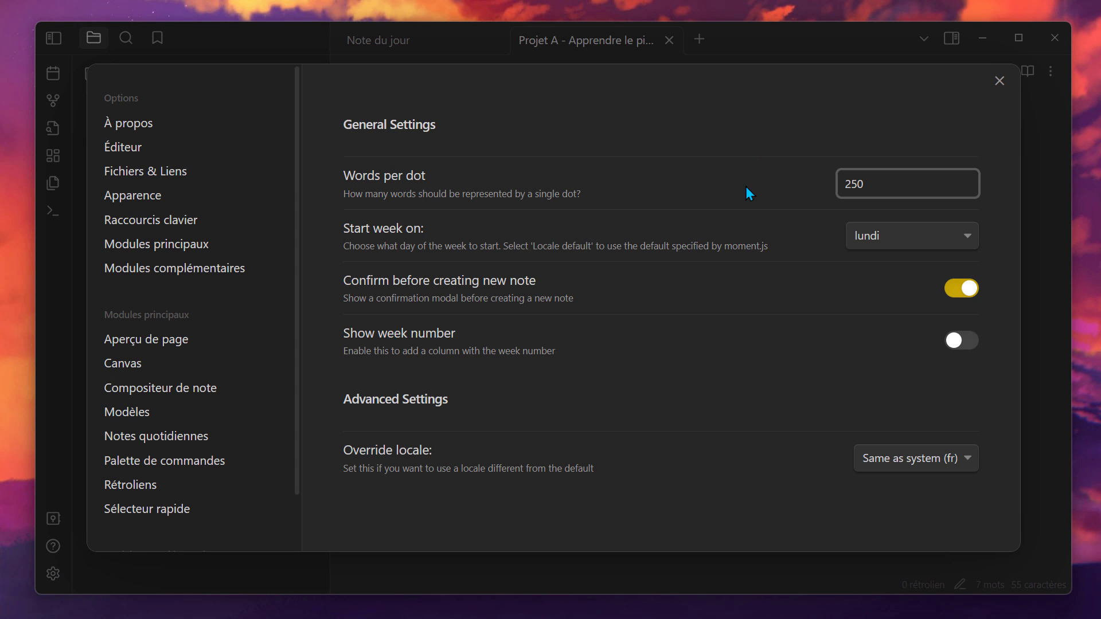
click(191, 269)
scroll(666, 275, down, 5)
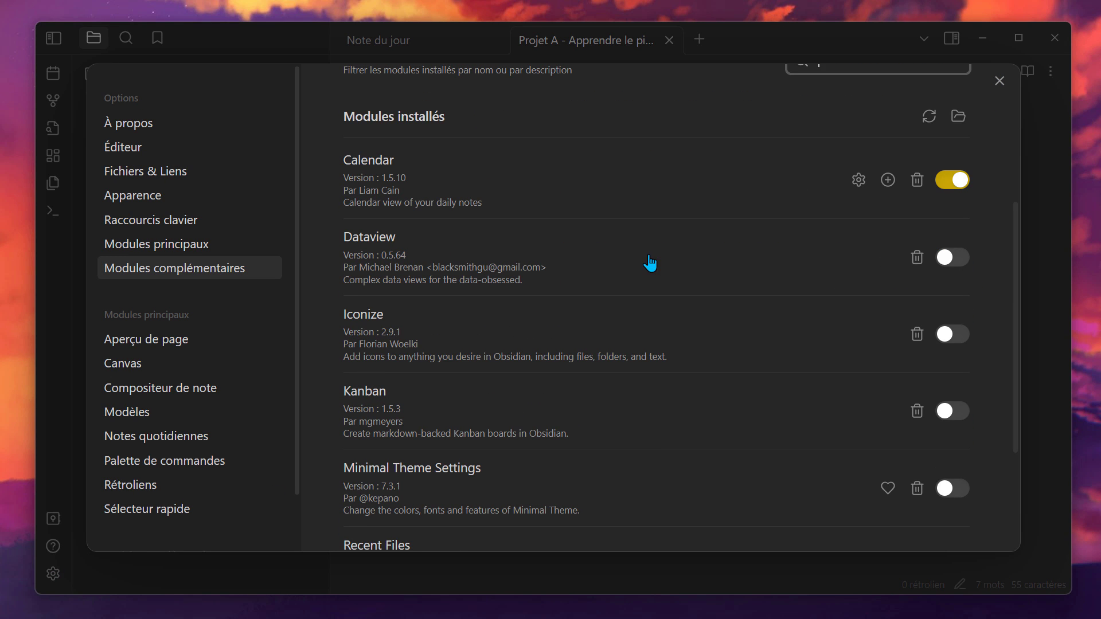
click(955, 257)
click(946, 335)
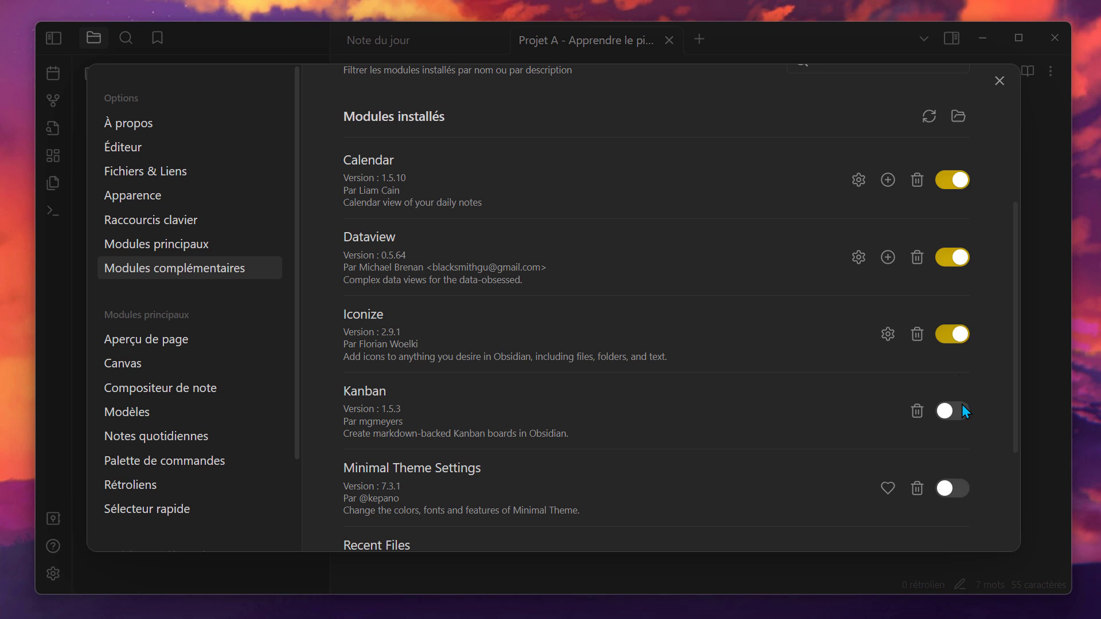
click(955, 411)
scroll(929, 356, down, 3)
click(957, 316)
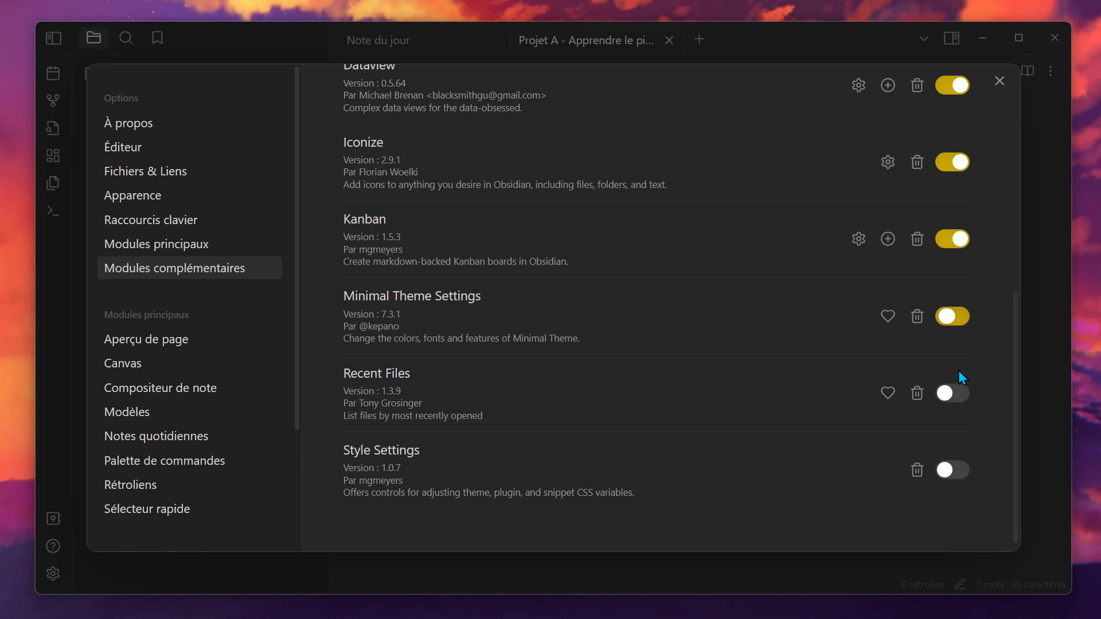
click(952, 393)
click(954, 469)
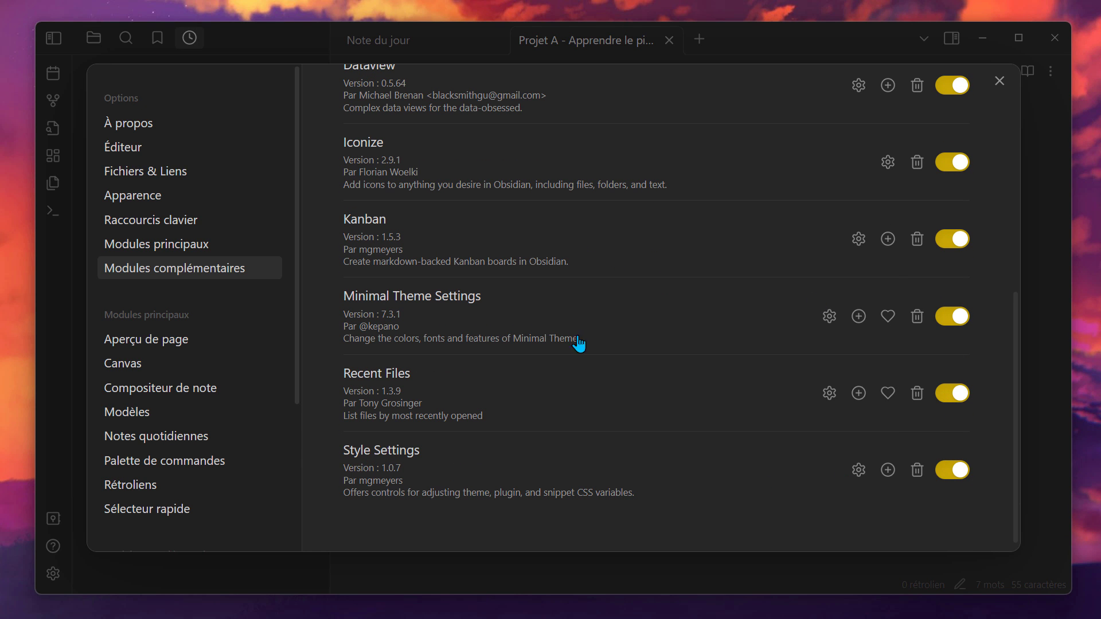
Enable JavaScript queries and inline JavaScript queries in the Dataview plugin's settings
scroll(180, 367, down, 4)
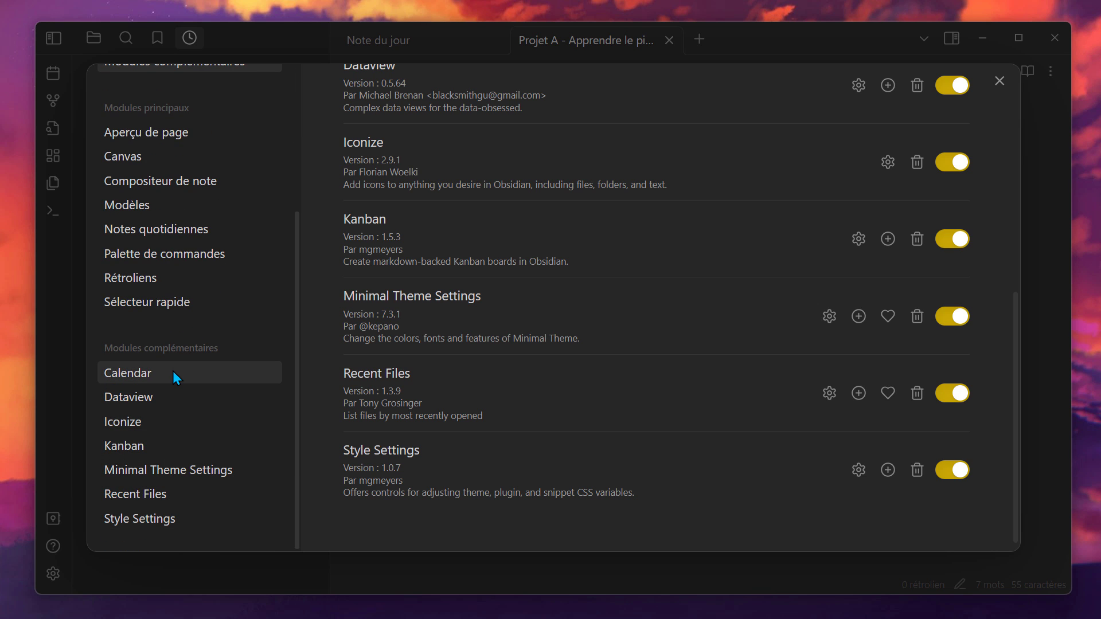
click(174, 372)
click(202, 402)
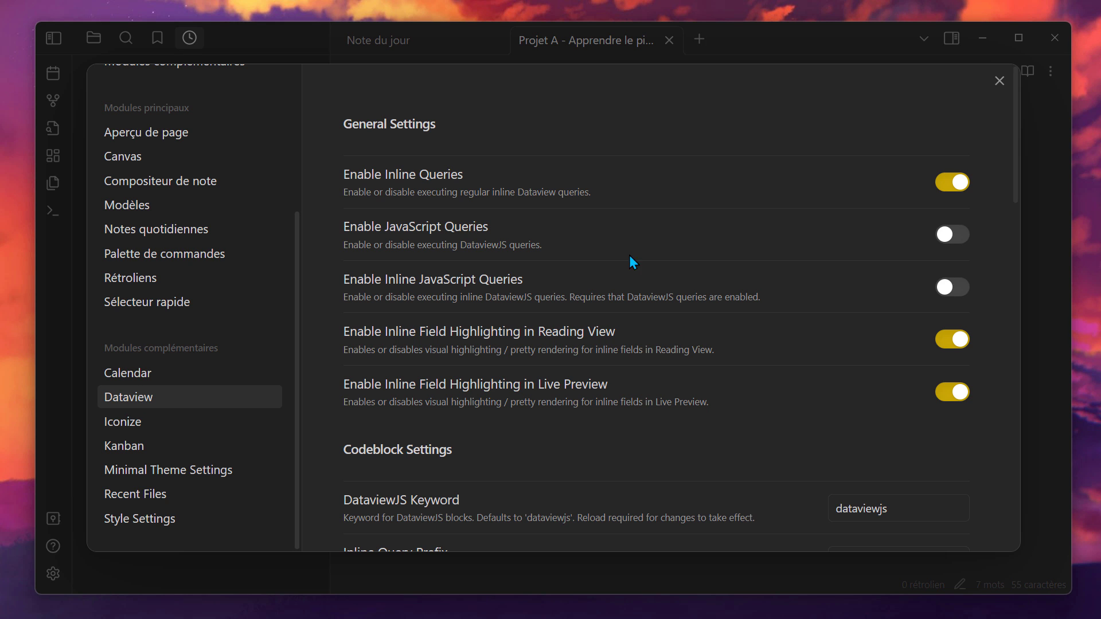
click(952, 233)
click(958, 286)
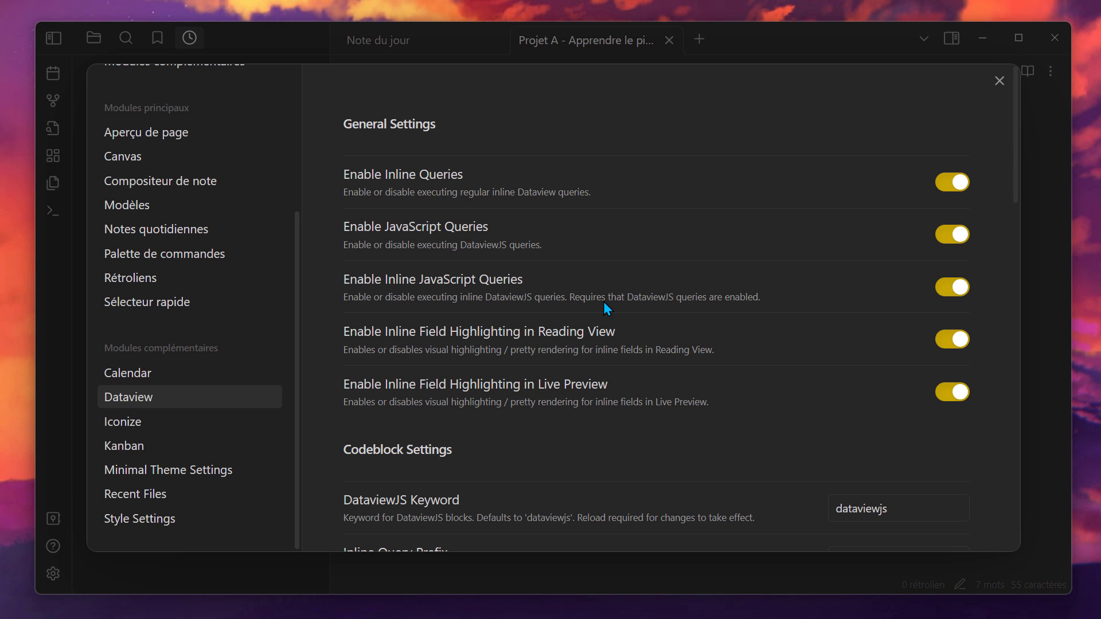
scroll(597, 292, down, 3)
scroll(595, 280, down, 6)
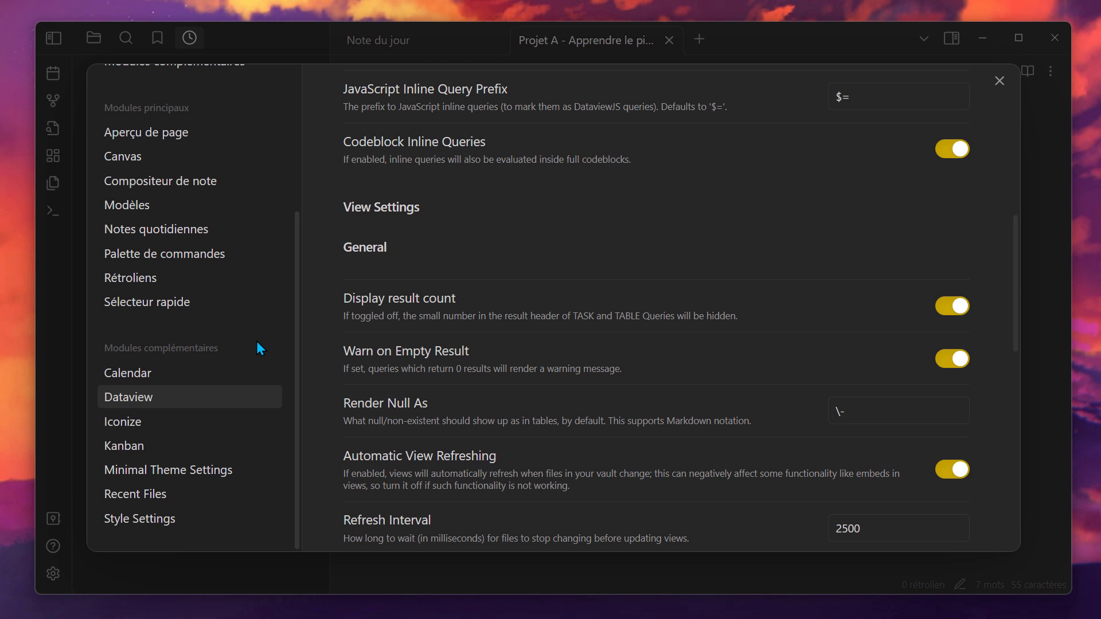
Set Iconize's emoji style to Twemoji and turn on icons in tabs
click(175, 424)
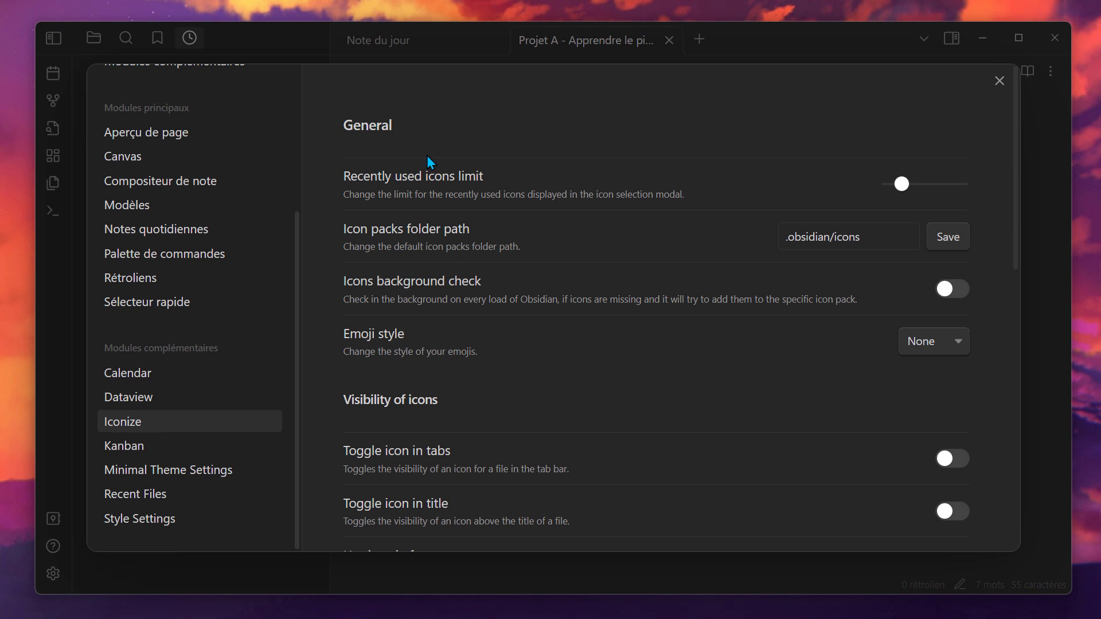
click(929, 342)
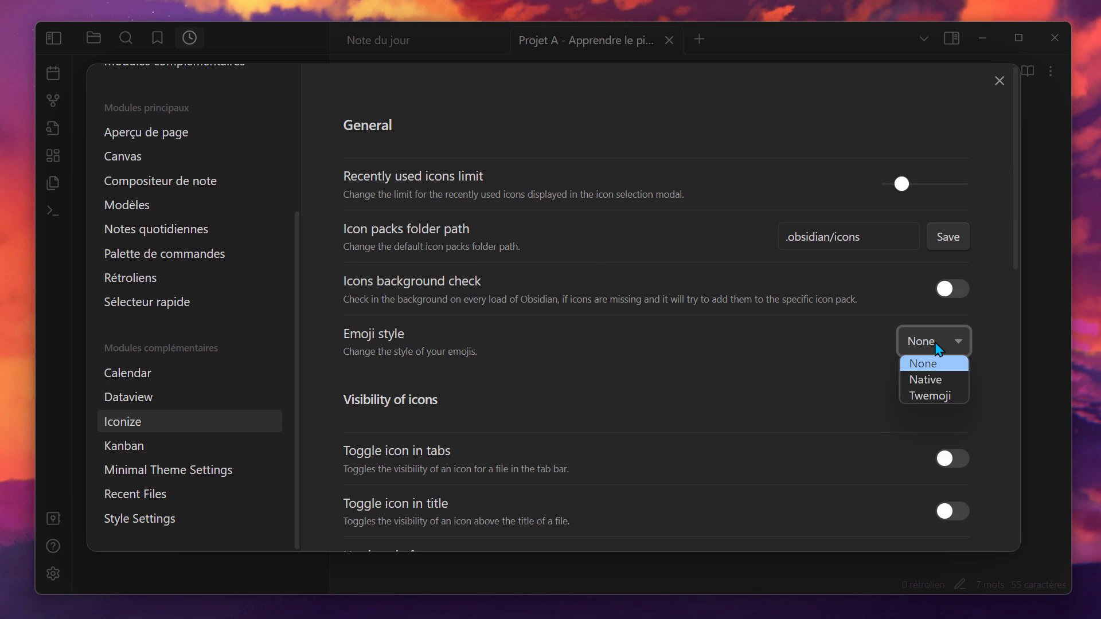
click(947, 396)
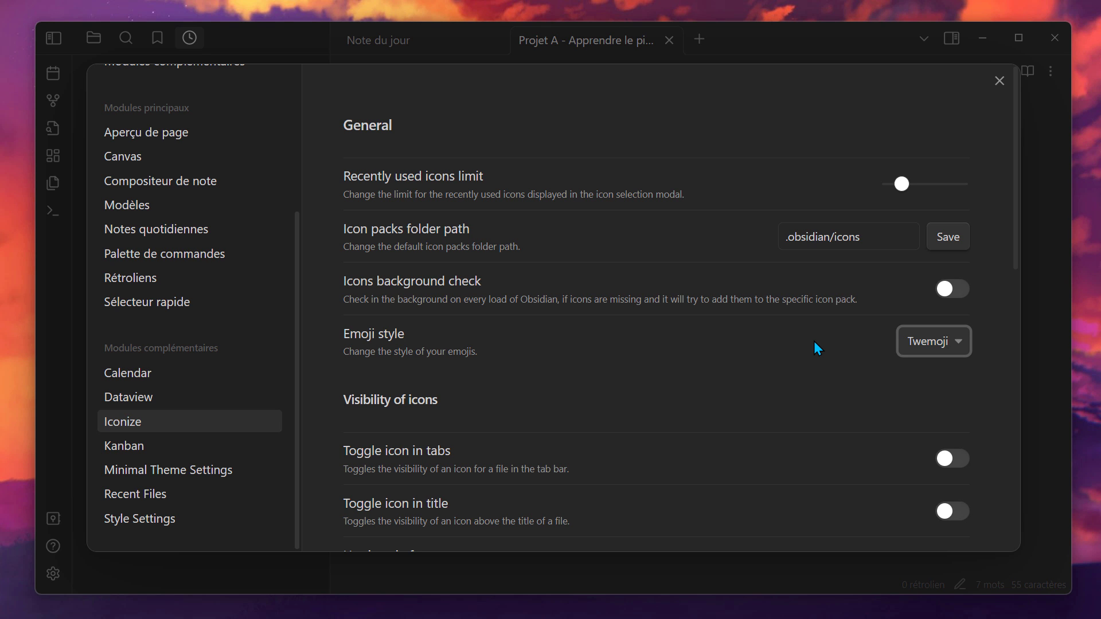
click(959, 459)
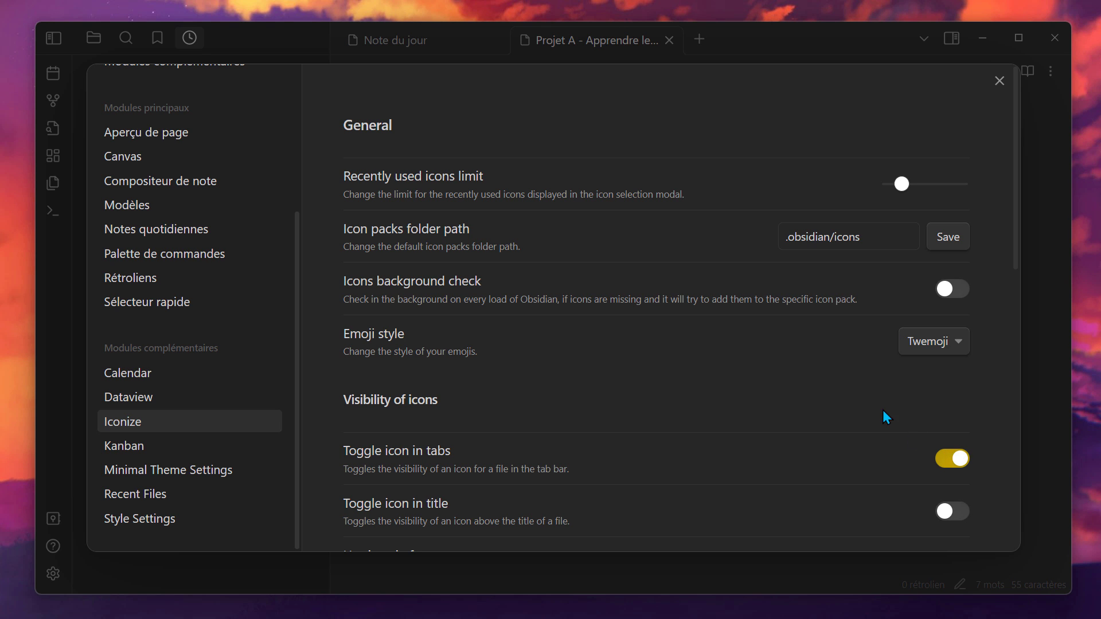
scroll(809, 339, down, 2)
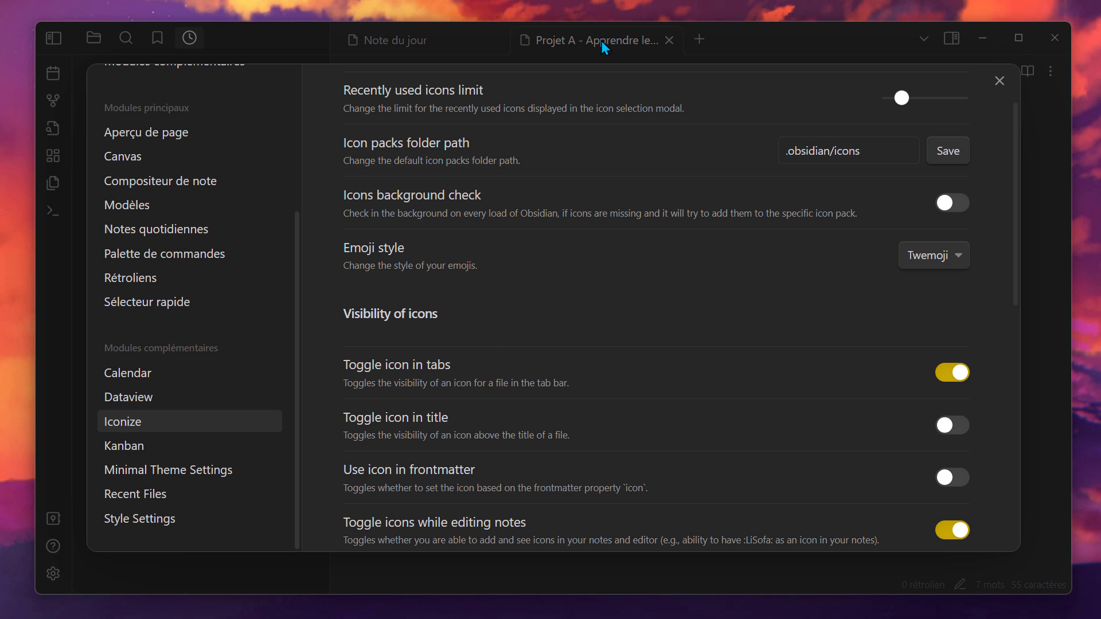
scroll(608, 317, down, 2)
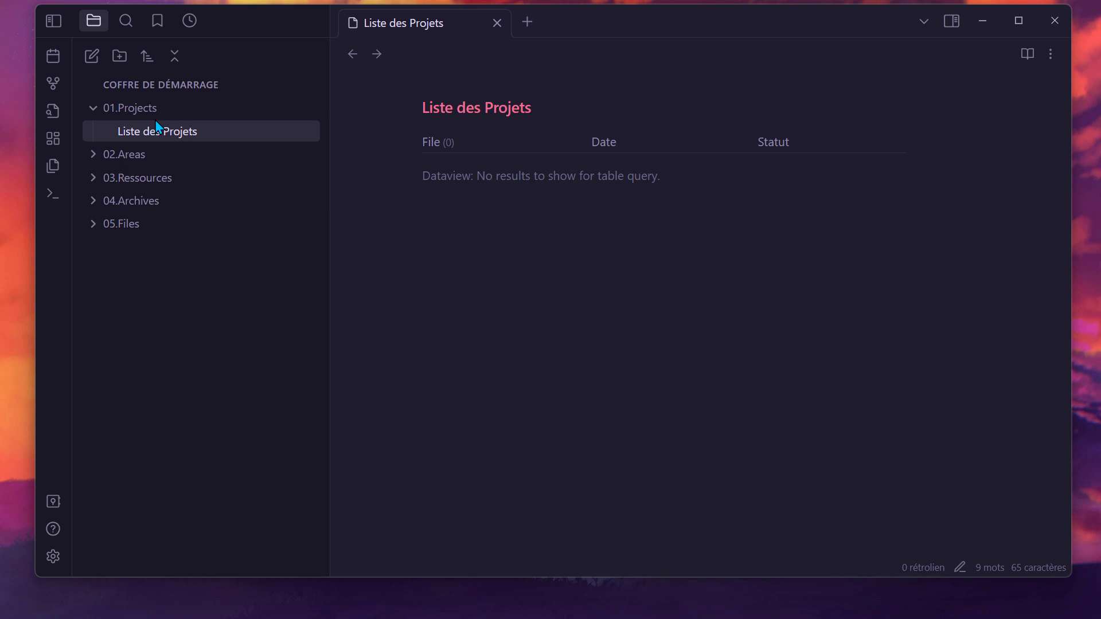
Search the emoji icons for "rock" and assign the rocket emoji to the 01.Projects folder
right_click(162, 107)
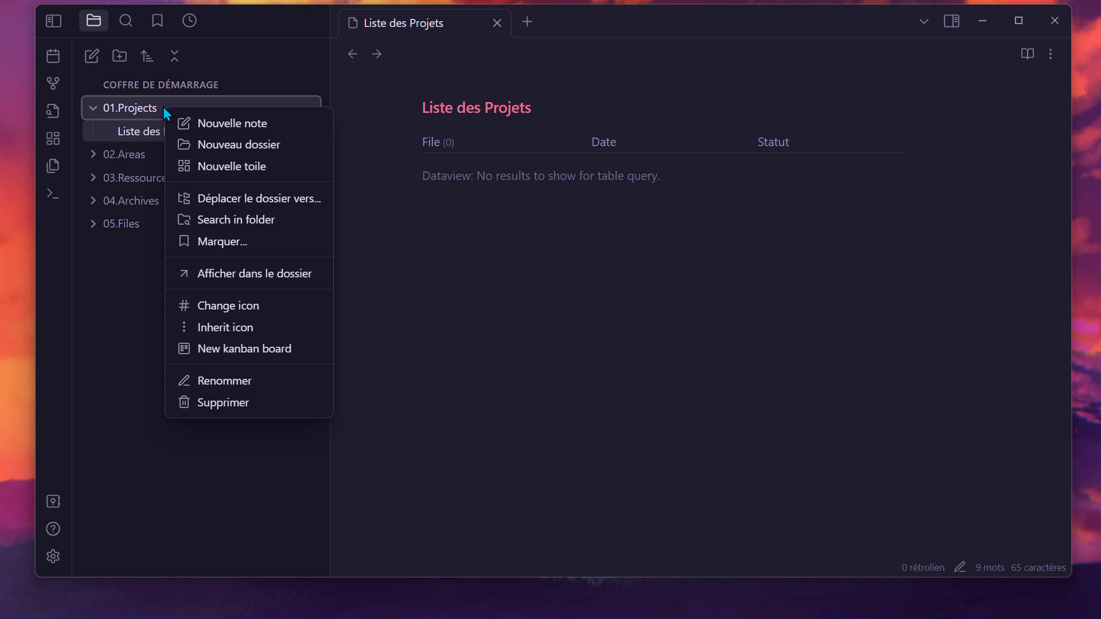
click(228, 309)
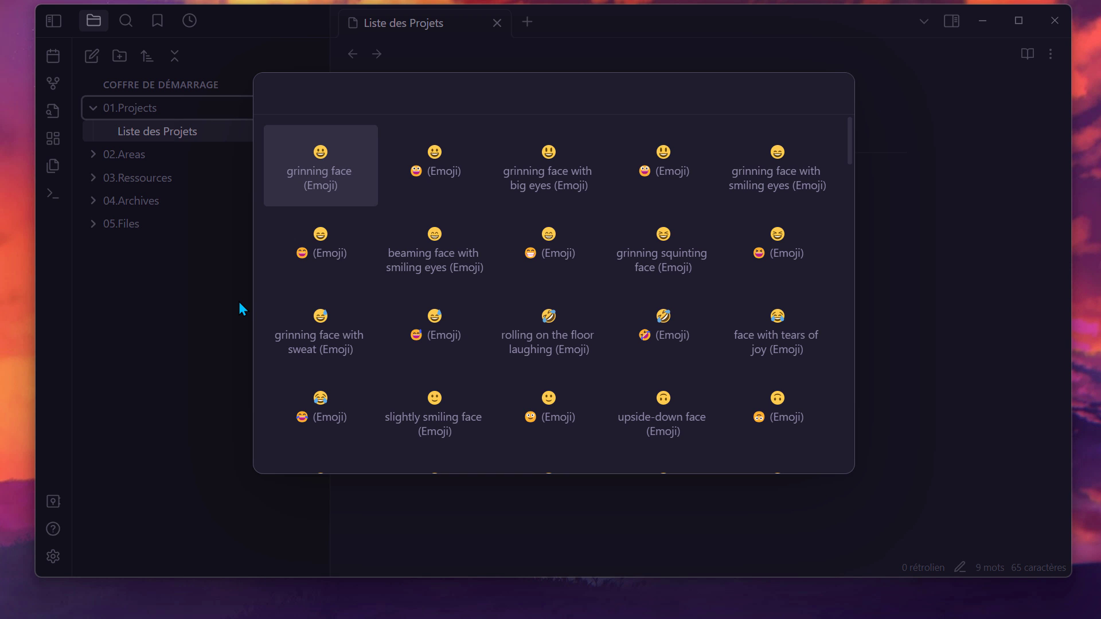
text(rock)
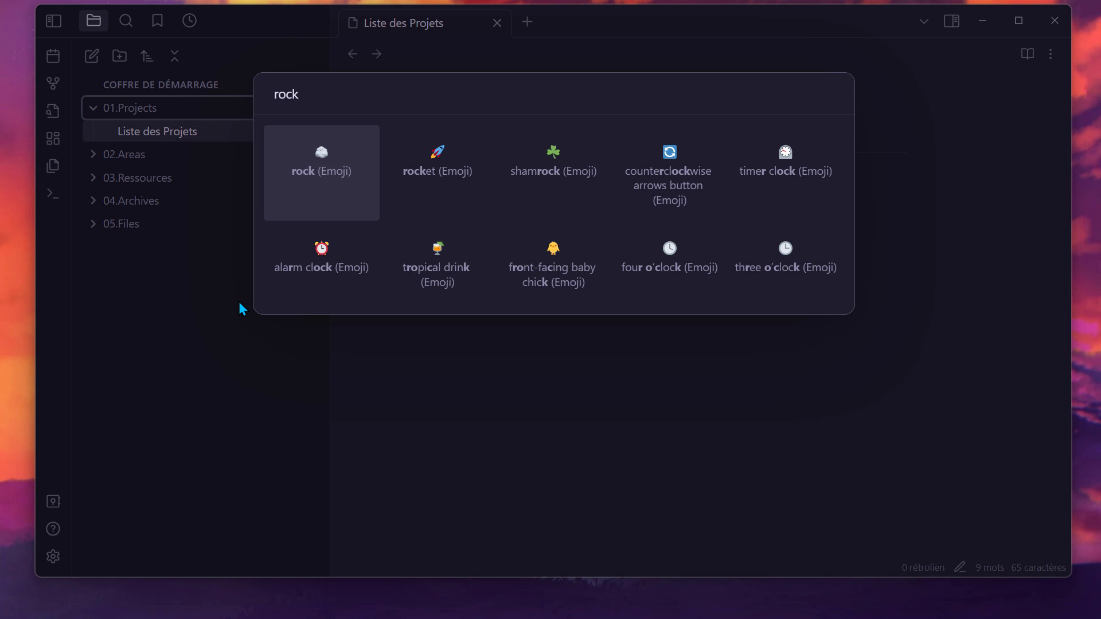
click(434, 166)
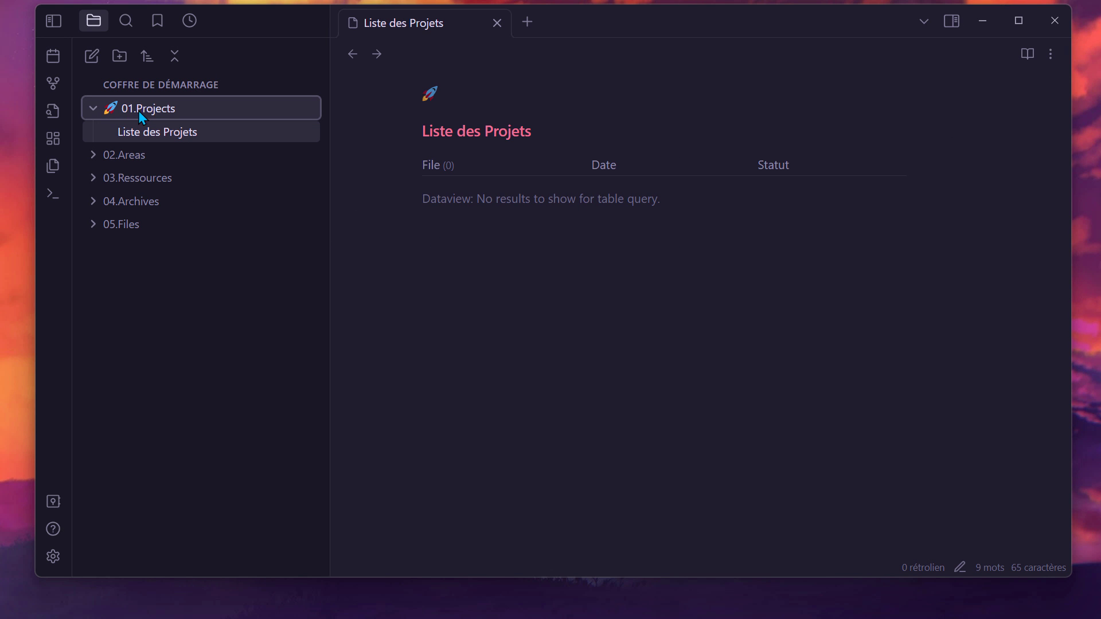
Set Iconize's emoji style to Native and close the settings
click(53, 557)
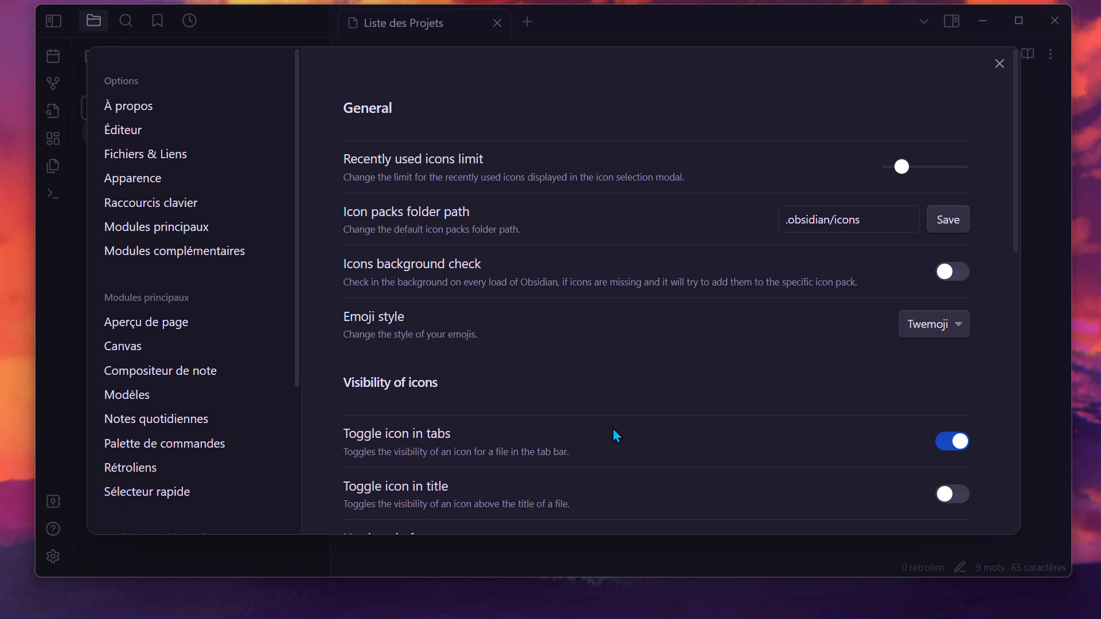
click(934, 326)
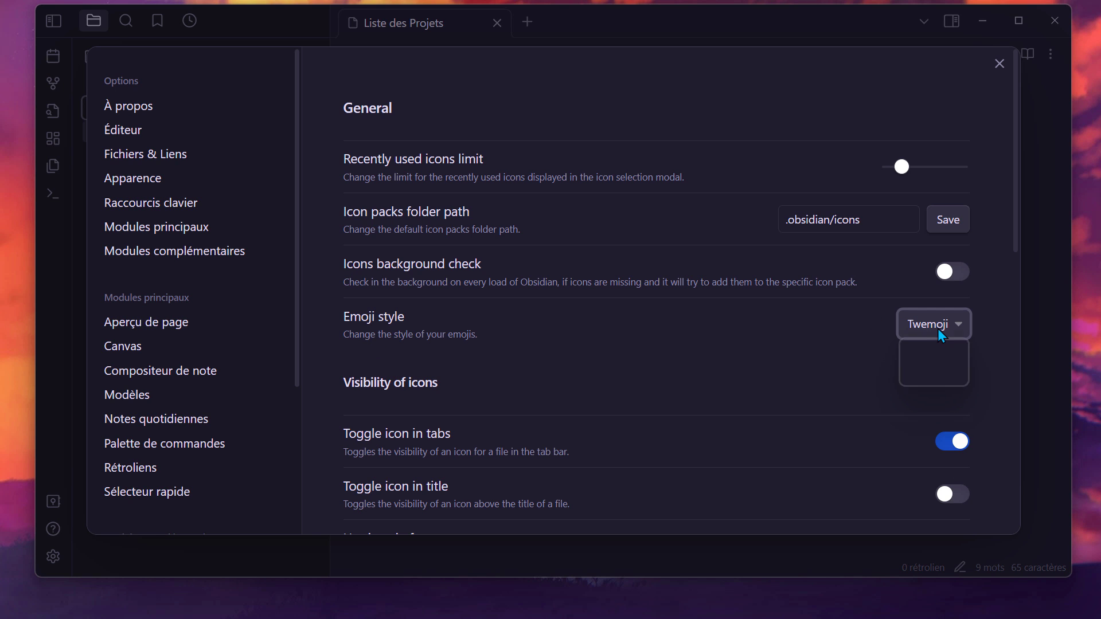
click(924, 367)
click(1045, 332)
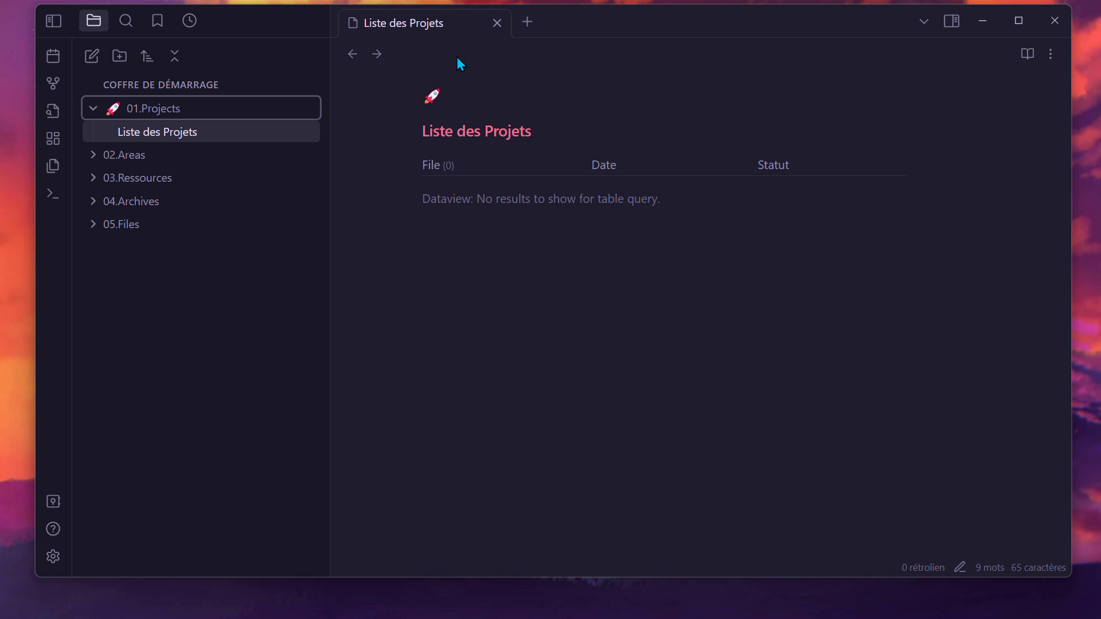
Turn off Iconize's option for icons while editing notes and close the settings
click(53, 557)
scroll(800, 367, down, 5)
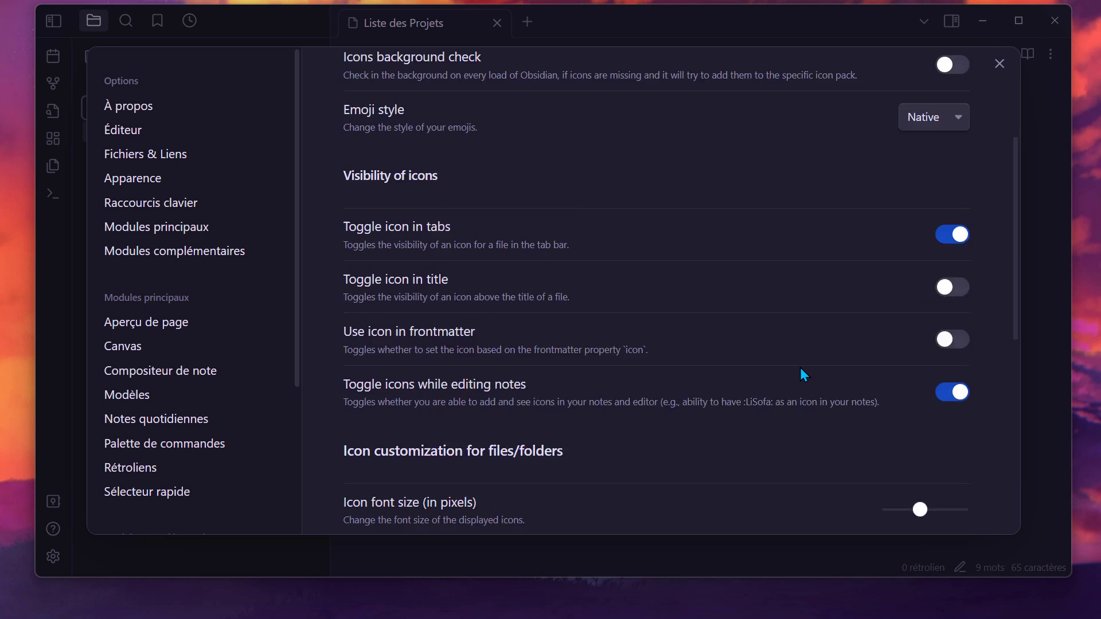
scroll(841, 363, up, 1)
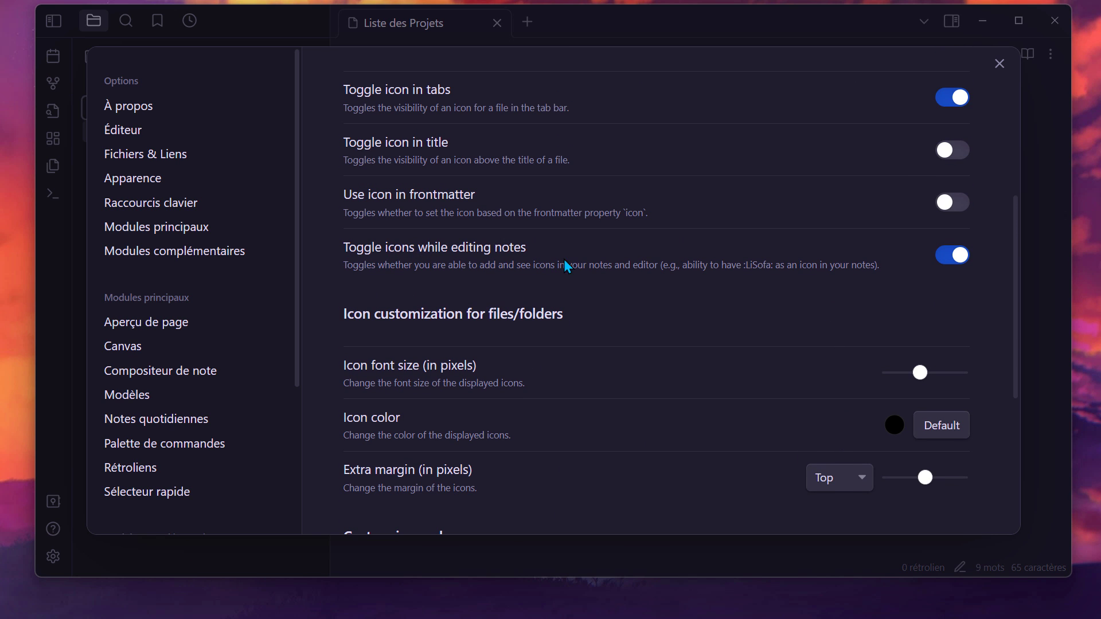
click(952, 255)
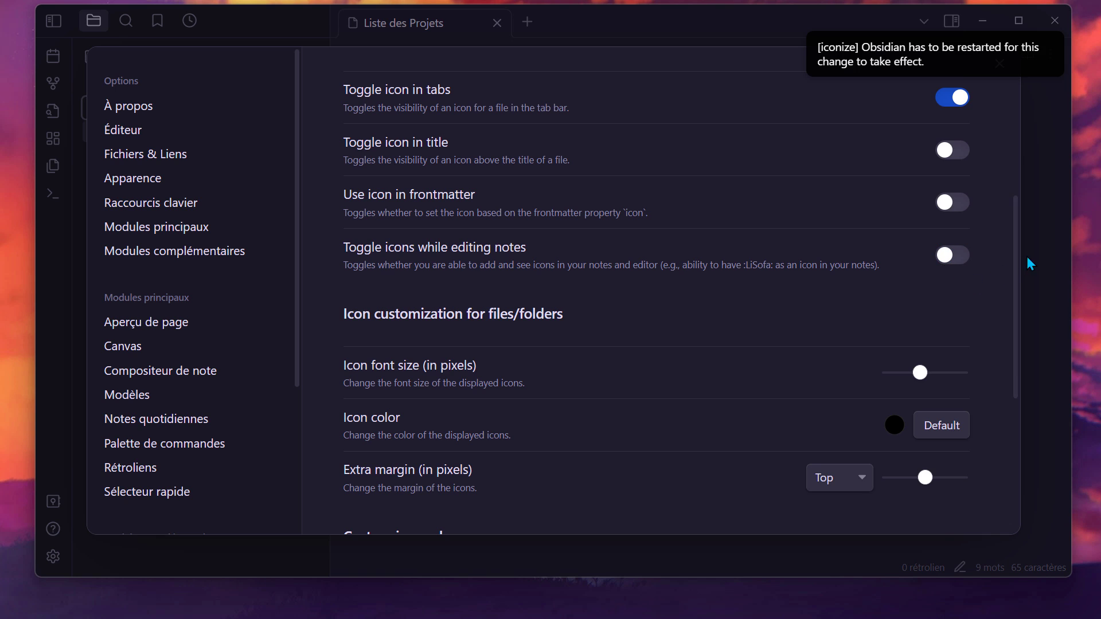
click(1041, 260)
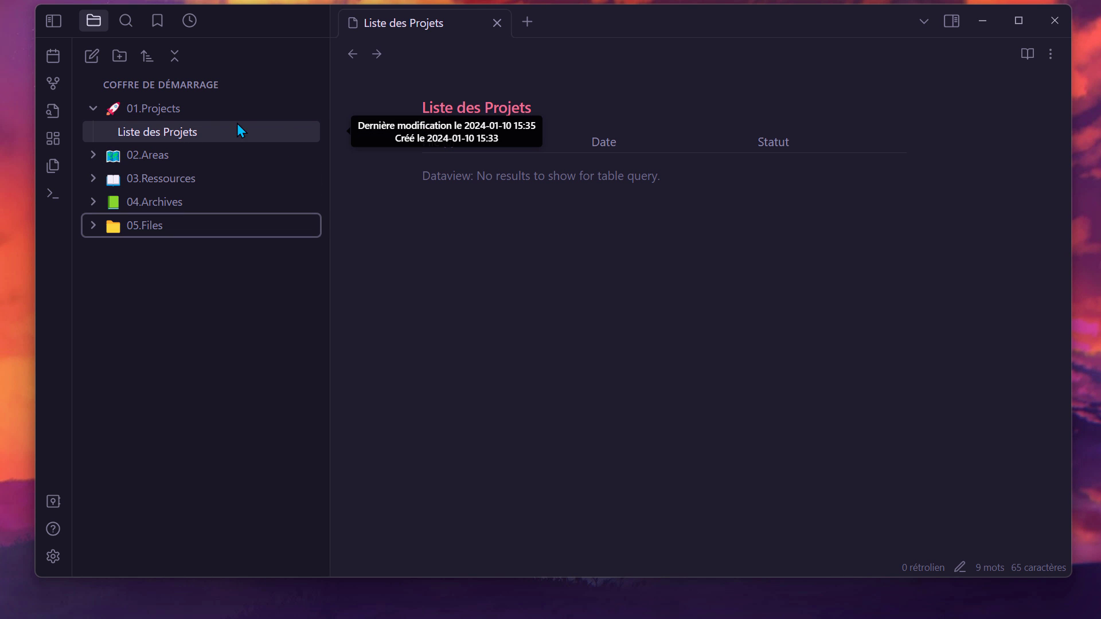
Search the icons for "musi" and assign the musical keyboard emoji to the Liste des Projets note
right_click(189, 136)
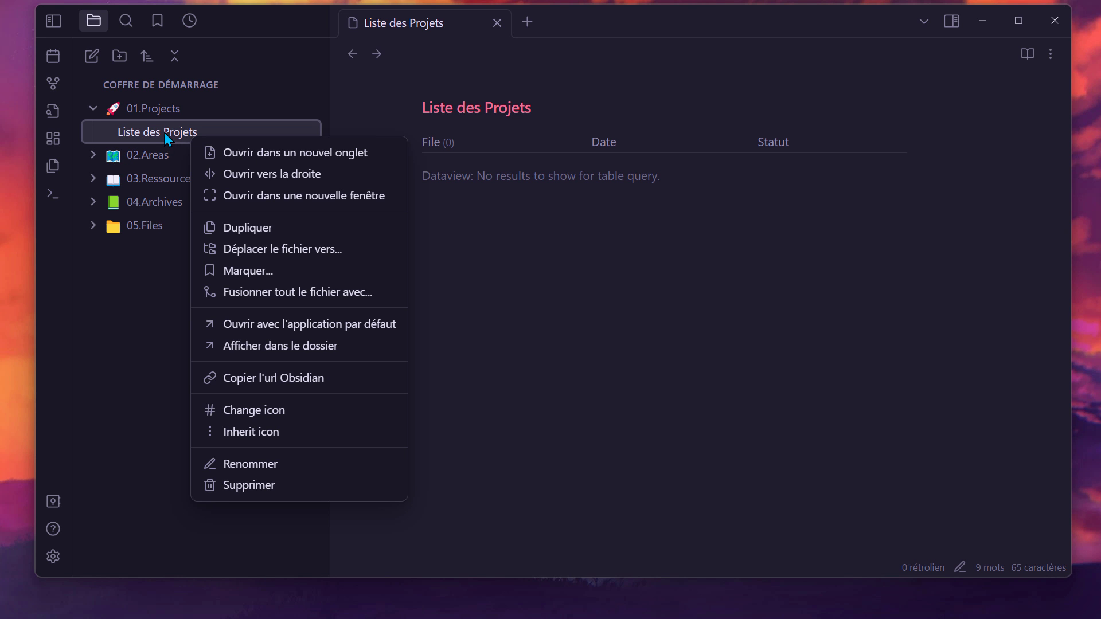
click(230, 408)
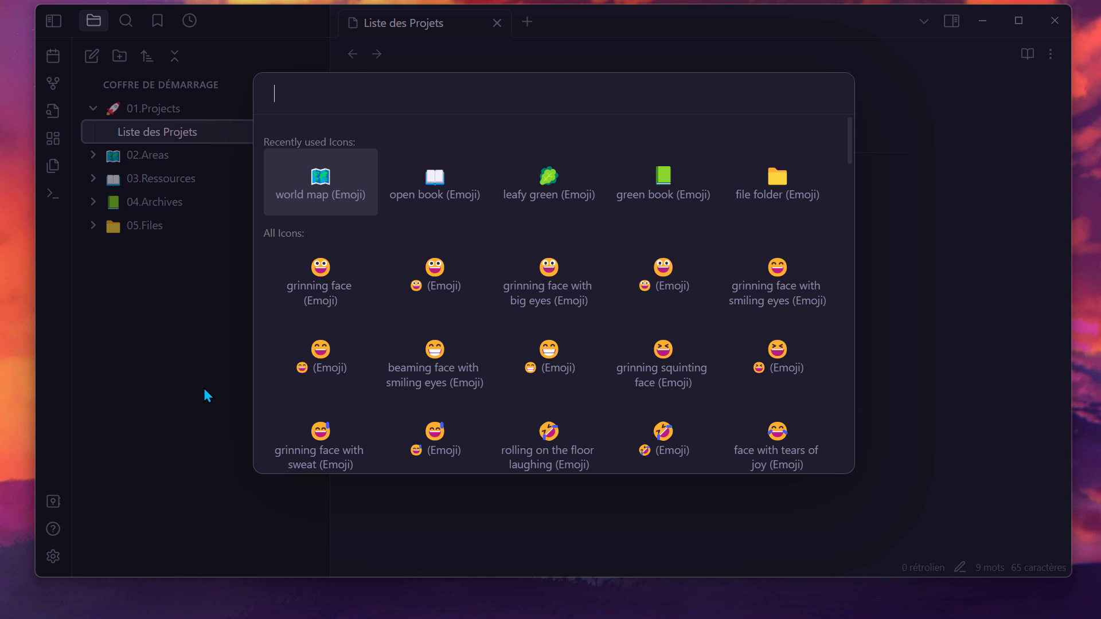
text(musi)
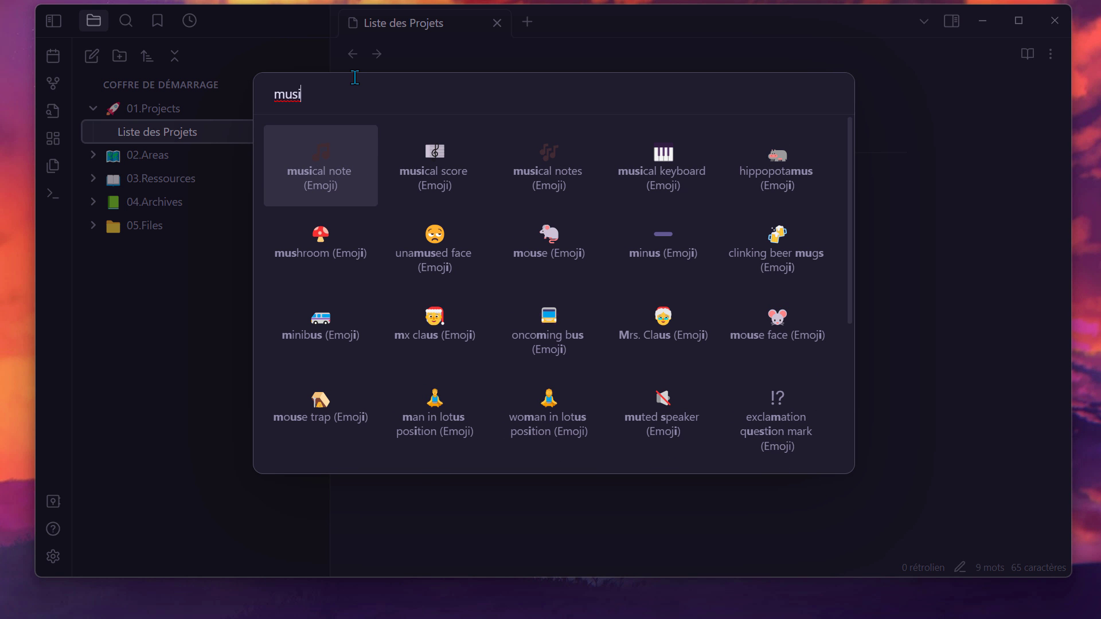
click(647, 153)
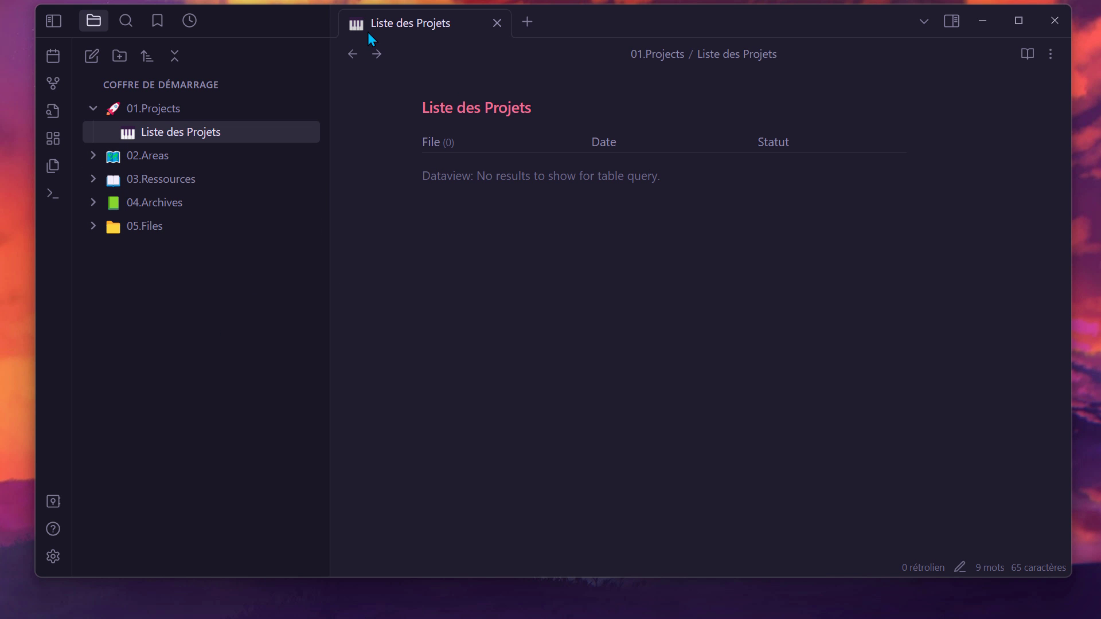
Check Iconize's icon visibility options and the subfolders inside 02.Areas
click(53, 556)
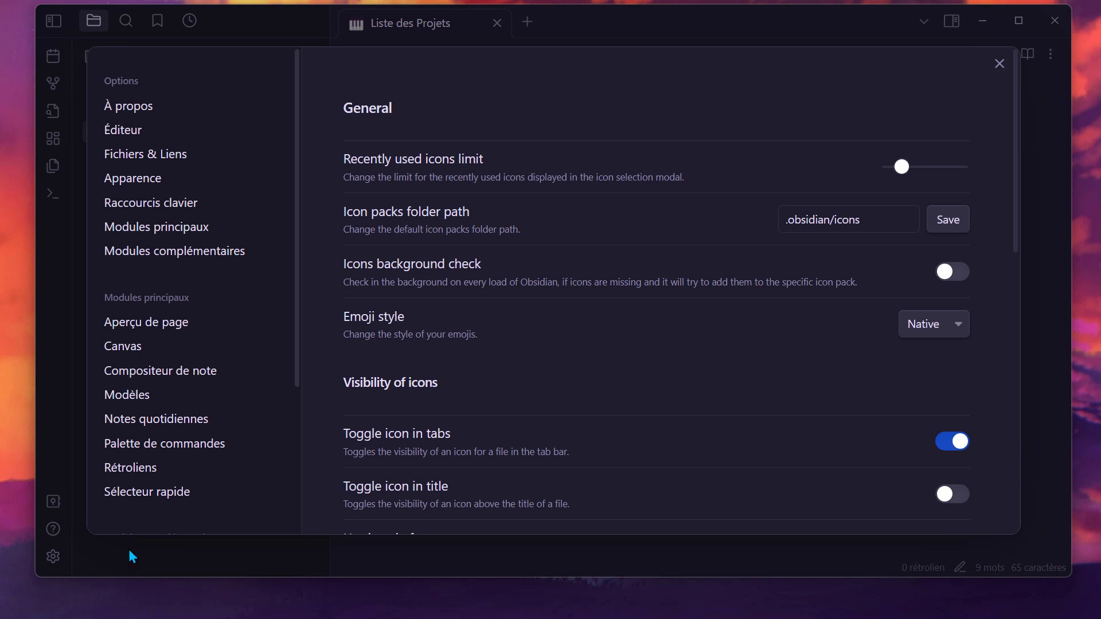
scroll(390, 377, down, 3)
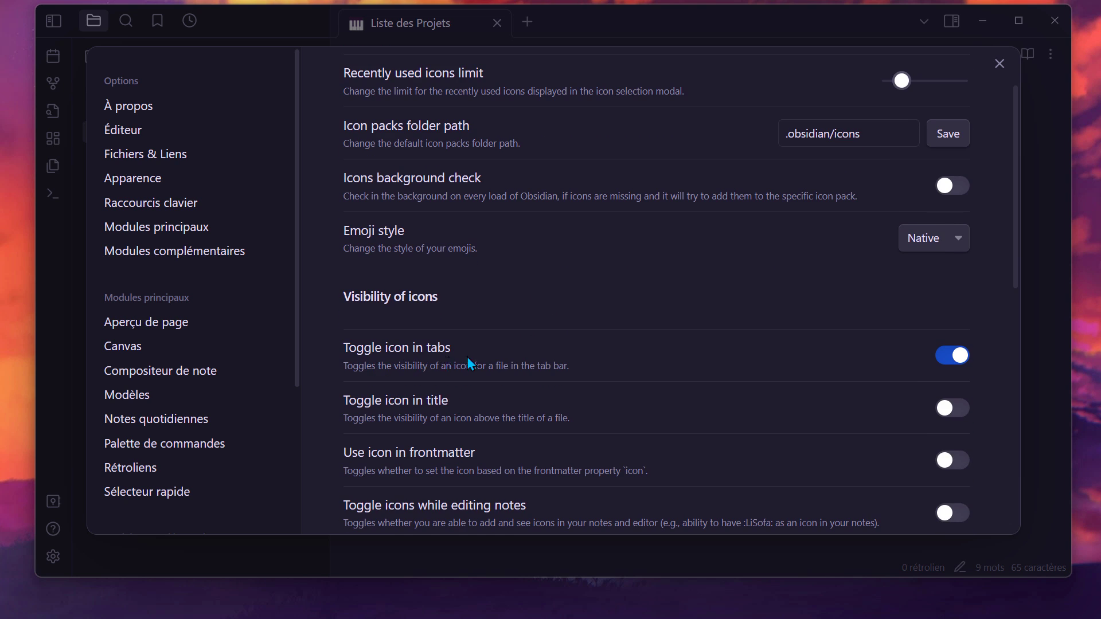
click(1020, 50)
click(92, 160)
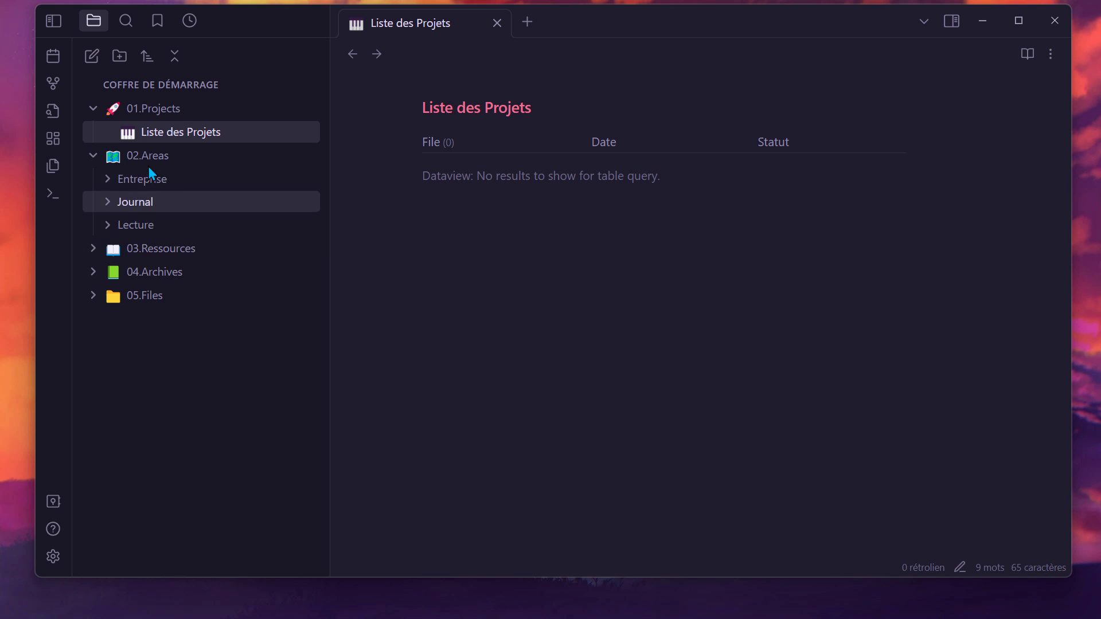
click(91, 162)
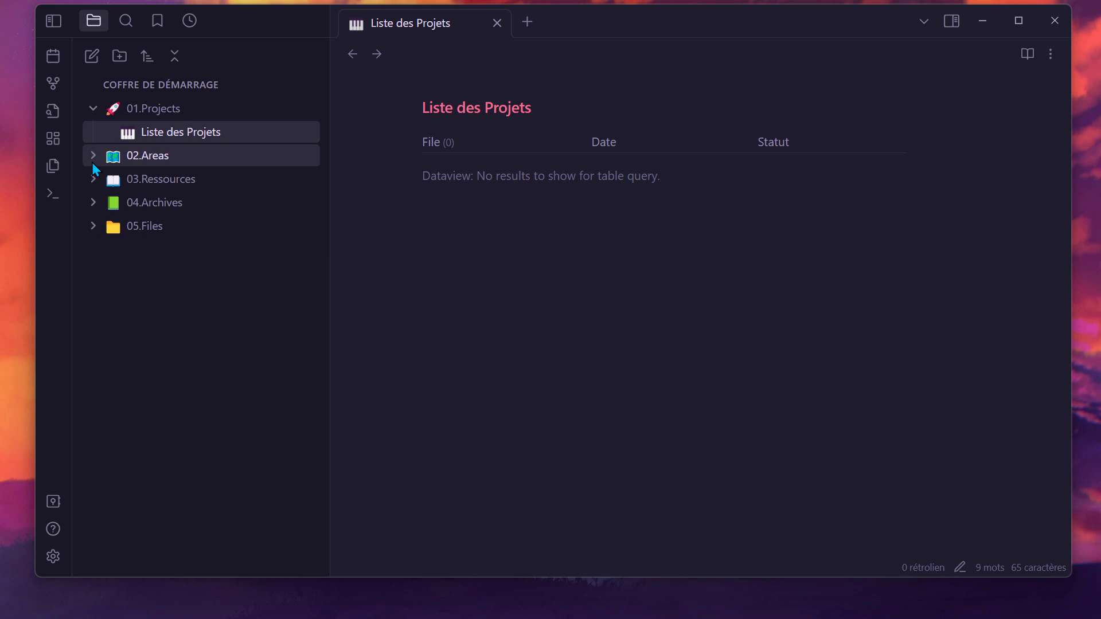
Remove the icon from the Liste des Projets note
right_click(198, 131)
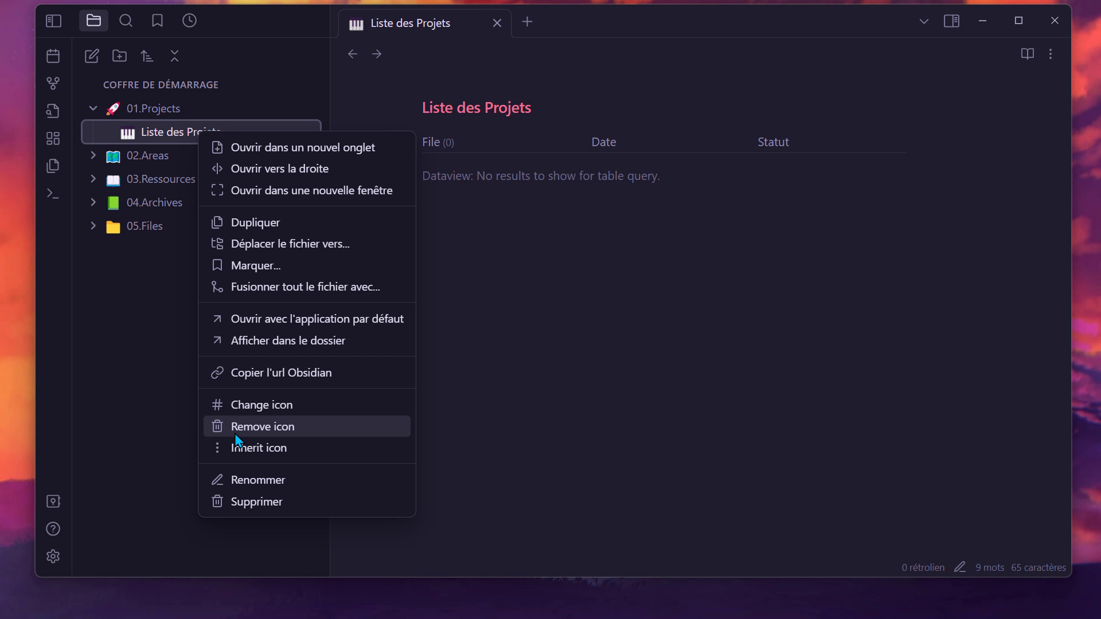
click(217, 427)
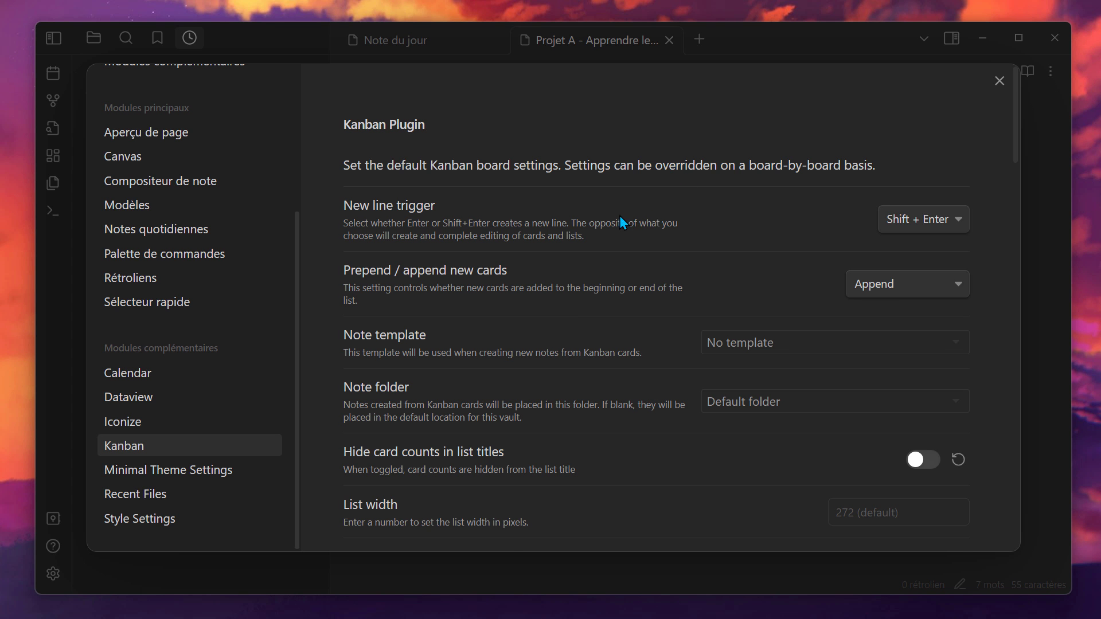
Look over the Kanban plugin's settings and set the Recent Files plugin's list length to 20
scroll(574, 247, down, 3)
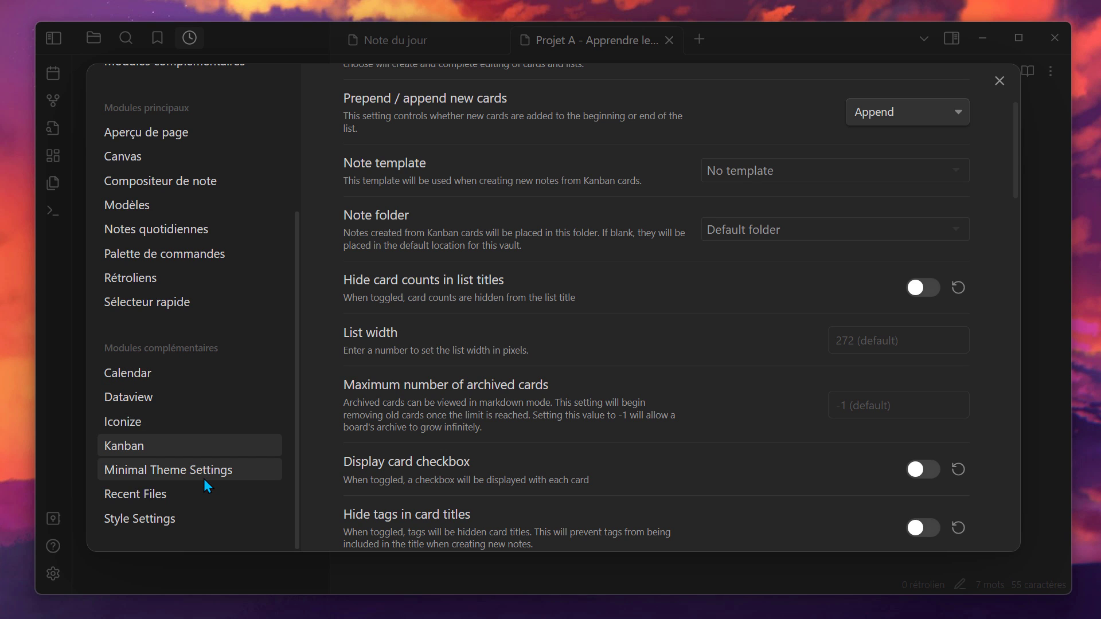
click(156, 494)
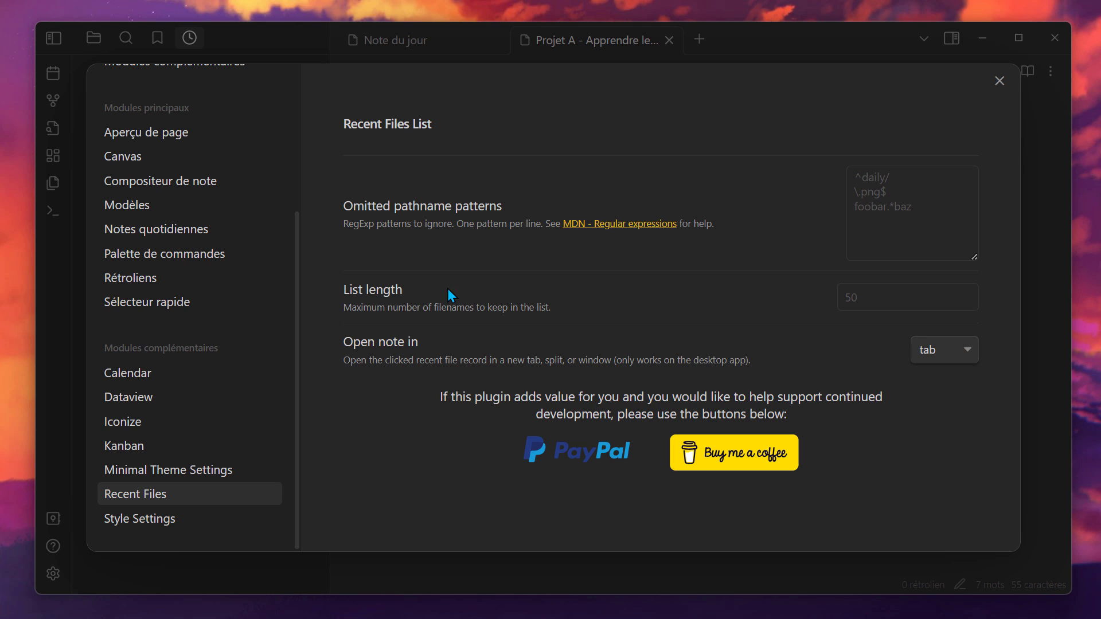
click(868, 304)
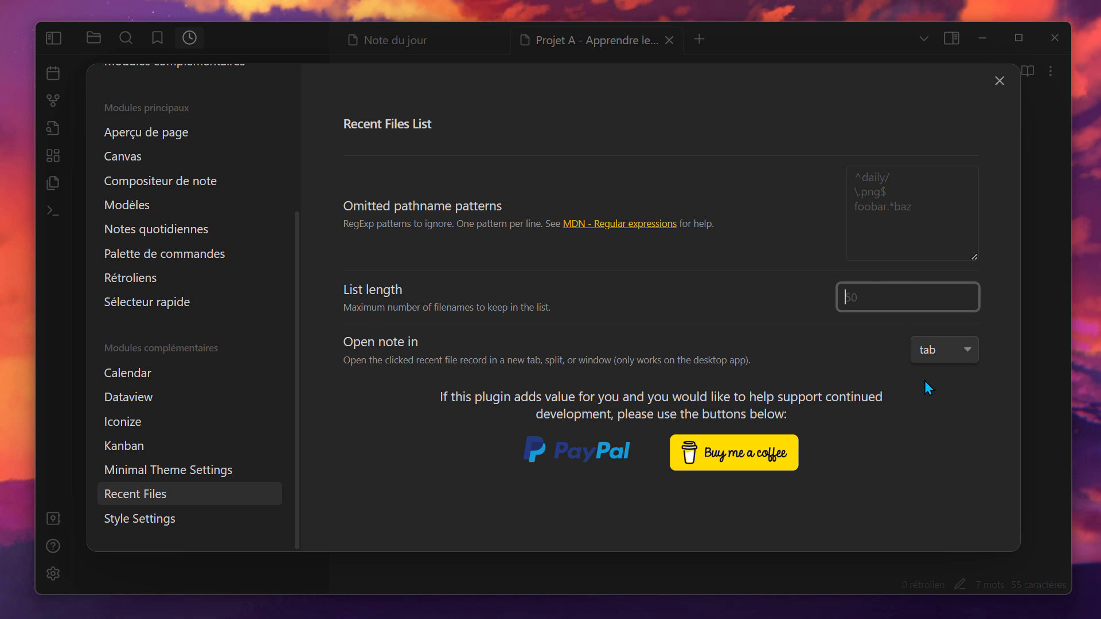
text(20)
click(671, 299)
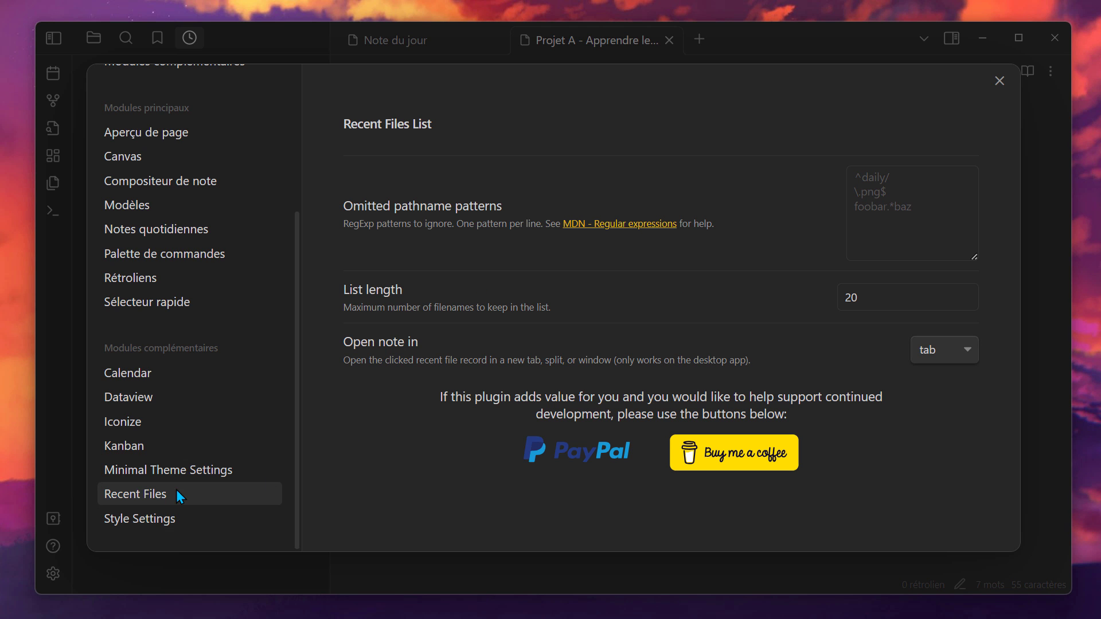
Examine the Minimal theme's interface color and accent color options in the Style Settings plugin
click(187, 470)
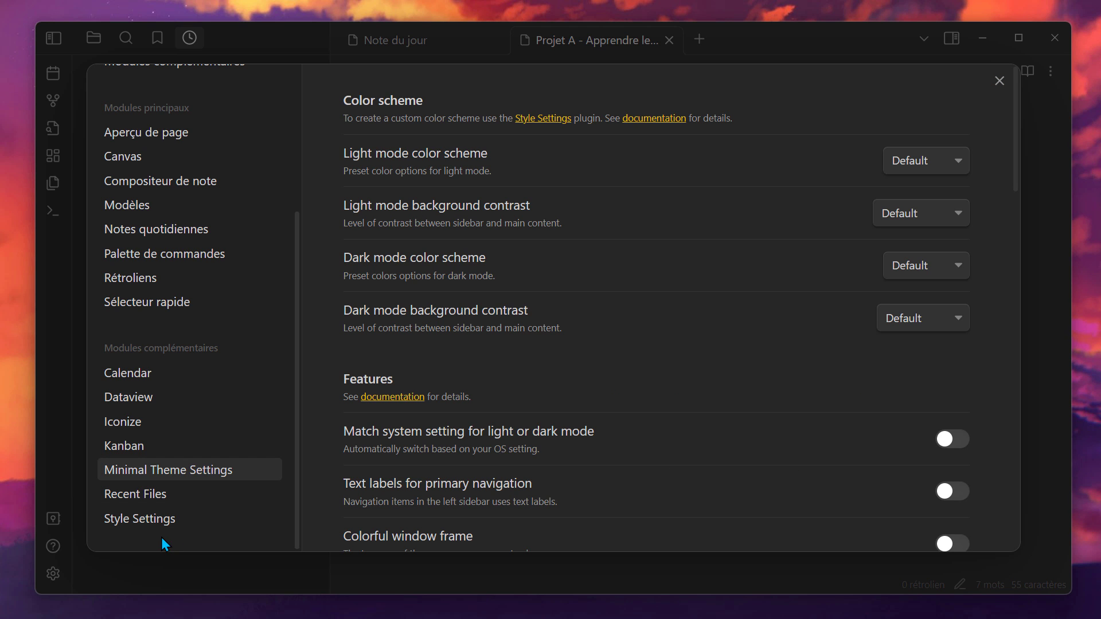
click(152, 523)
click(201, 478)
click(218, 521)
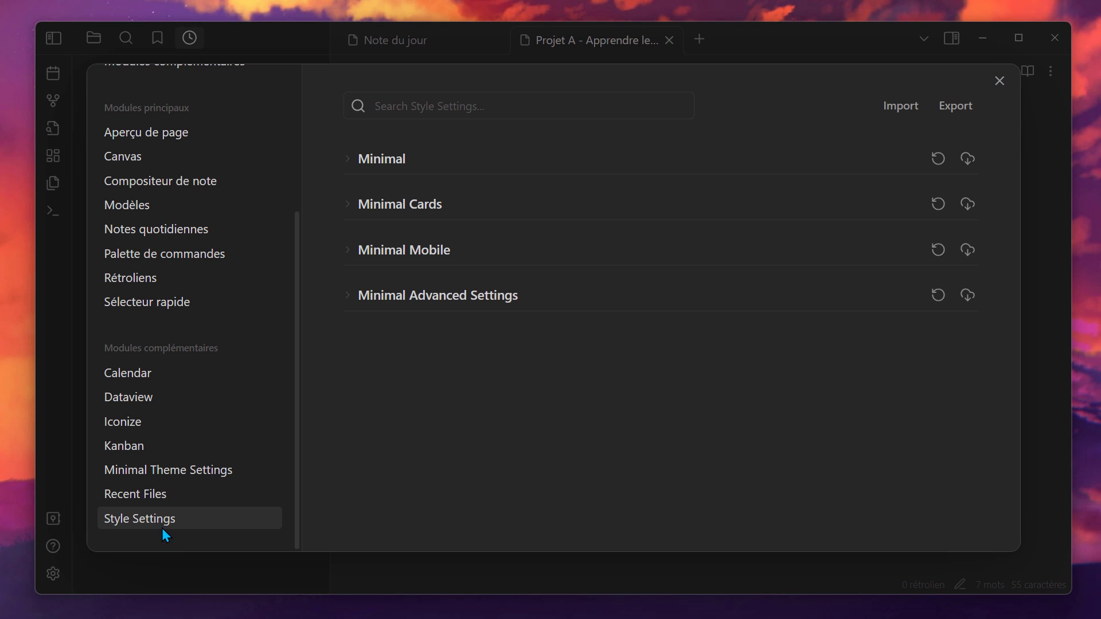
click(440, 164)
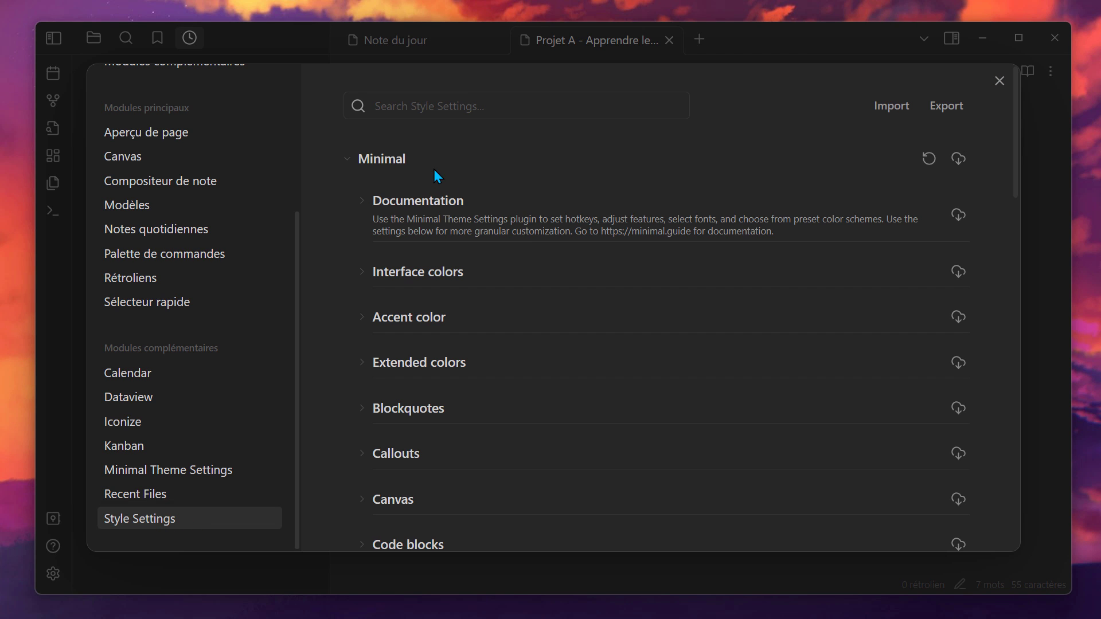
click(488, 268)
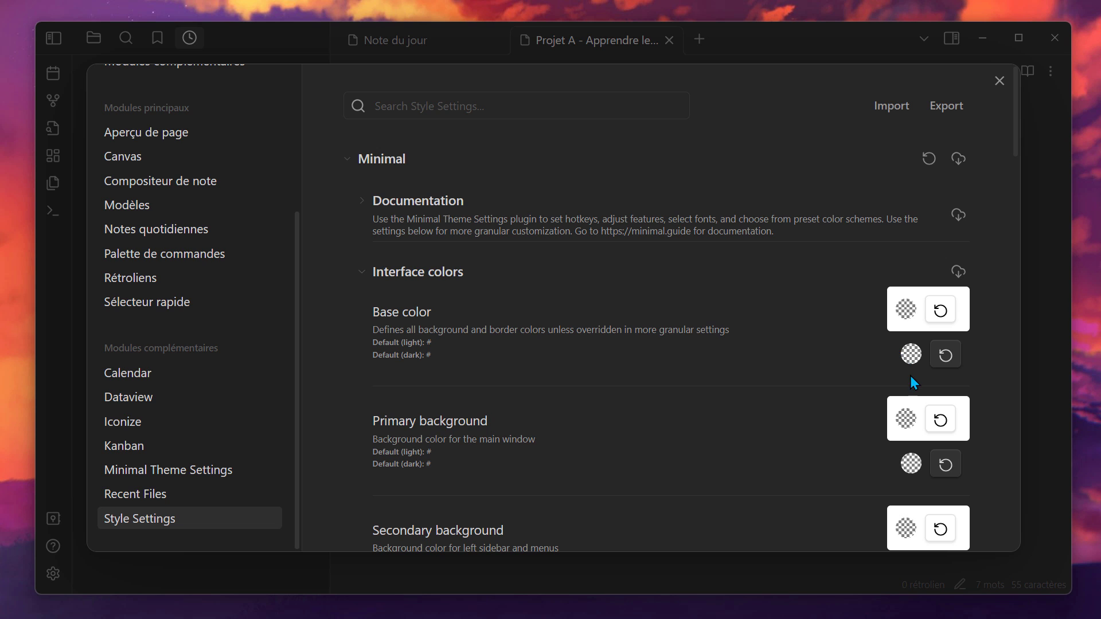
click(586, 273)
click(489, 321)
scroll(531, 322, down, 3)
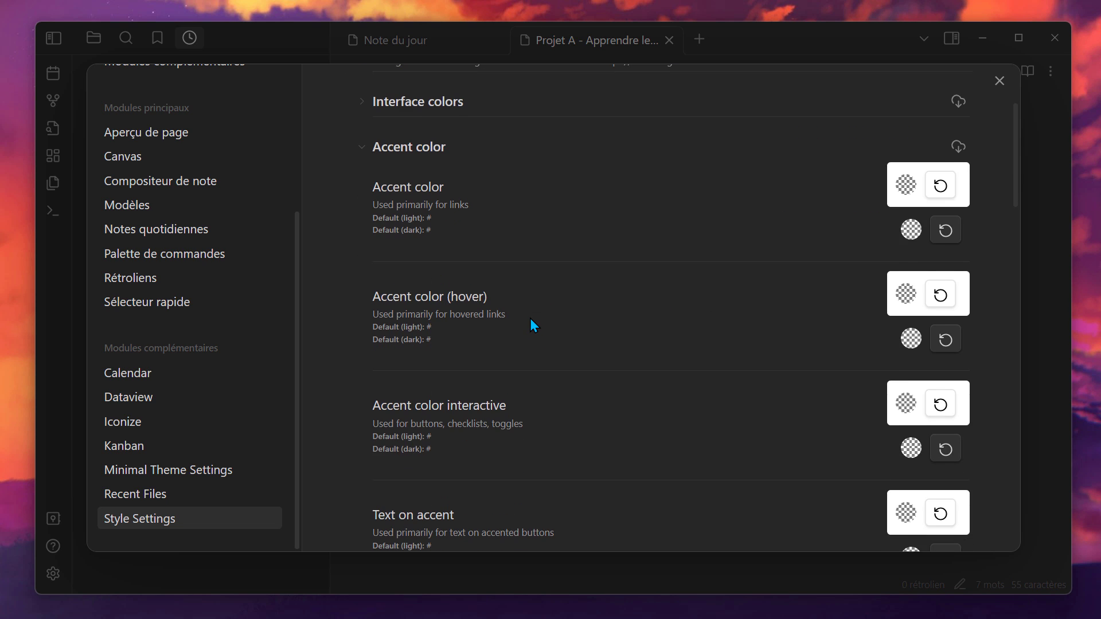
click(497, 140)
Look through the remaining Minimal option groups in Style Settings down to Translucency, and collapse the Minimal section
scroll(510, 321, down, 7)
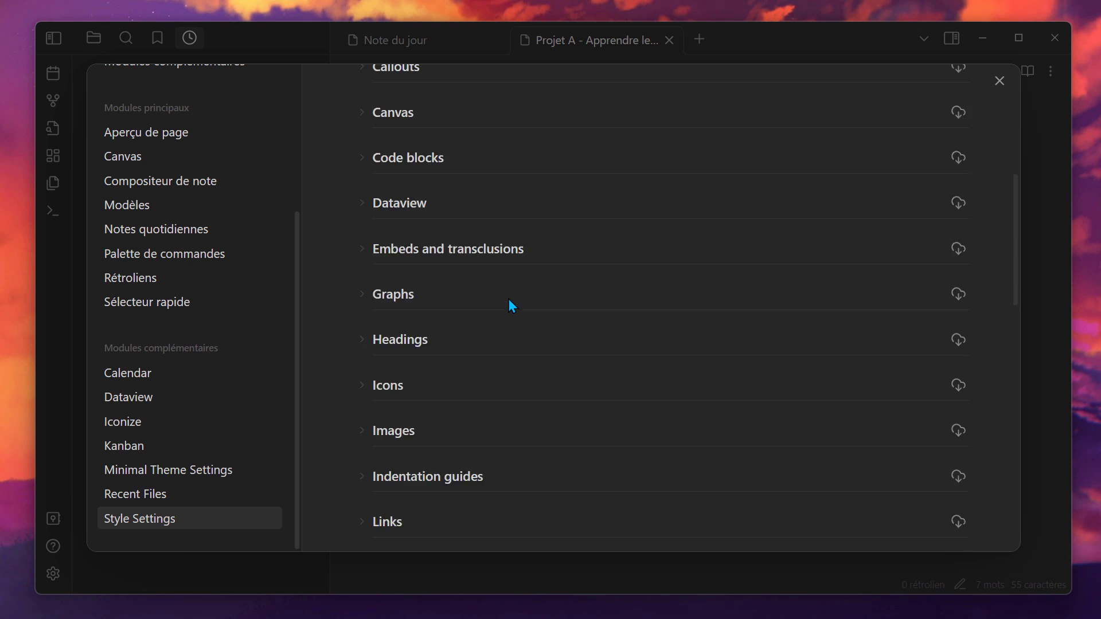
scroll(416, 335, down, 3)
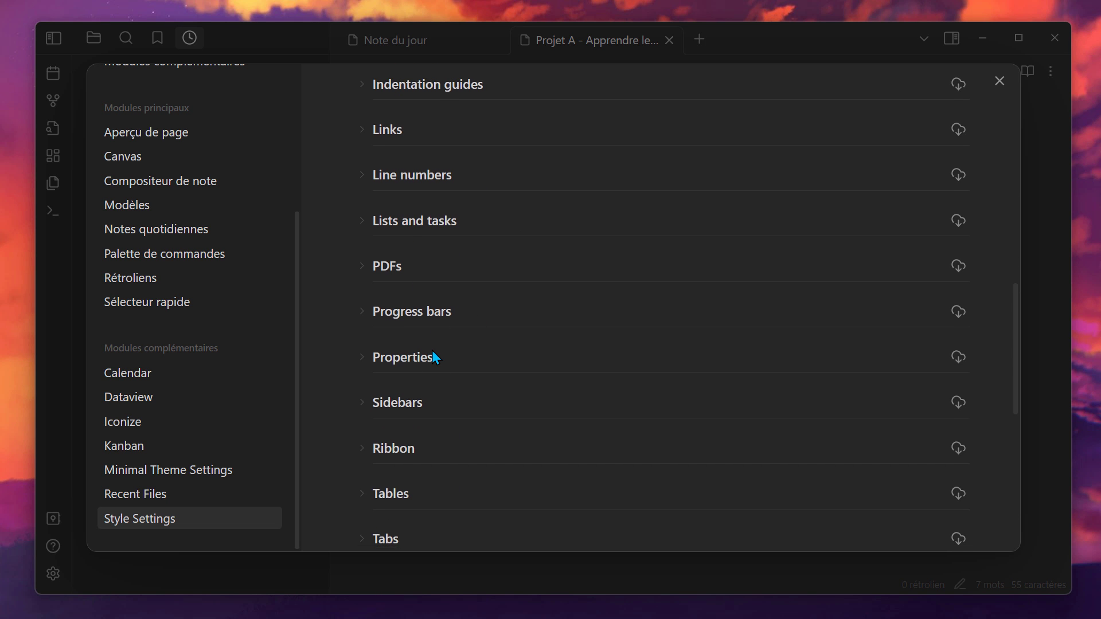
scroll(433, 362, down, 3)
scroll(435, 418, down, 1)
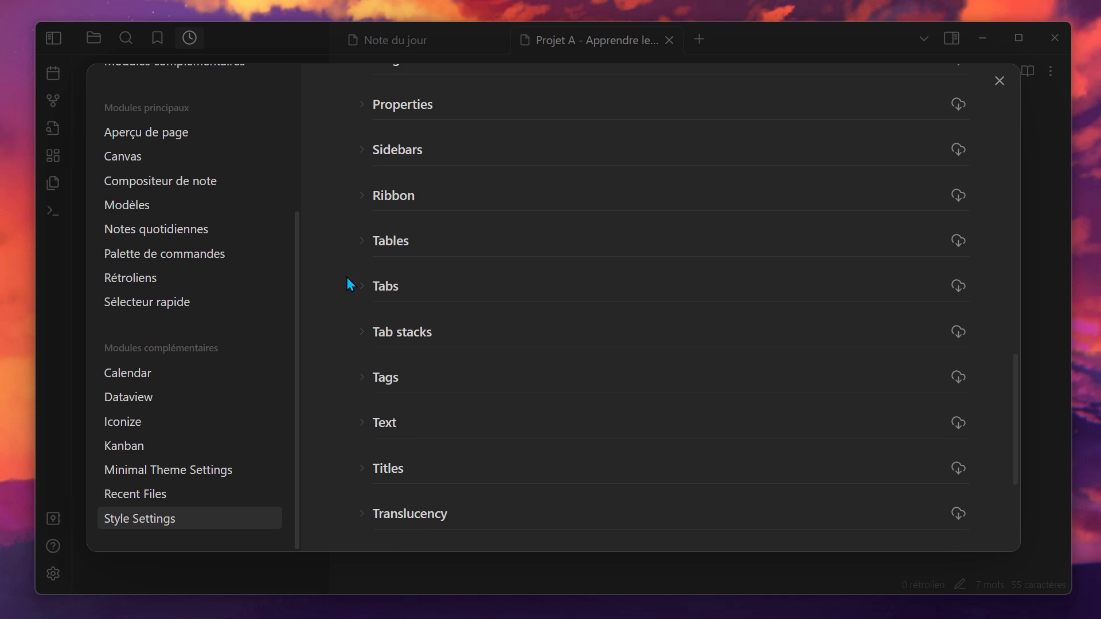
scroll(551, 256, up, 15)
click(427, 160)
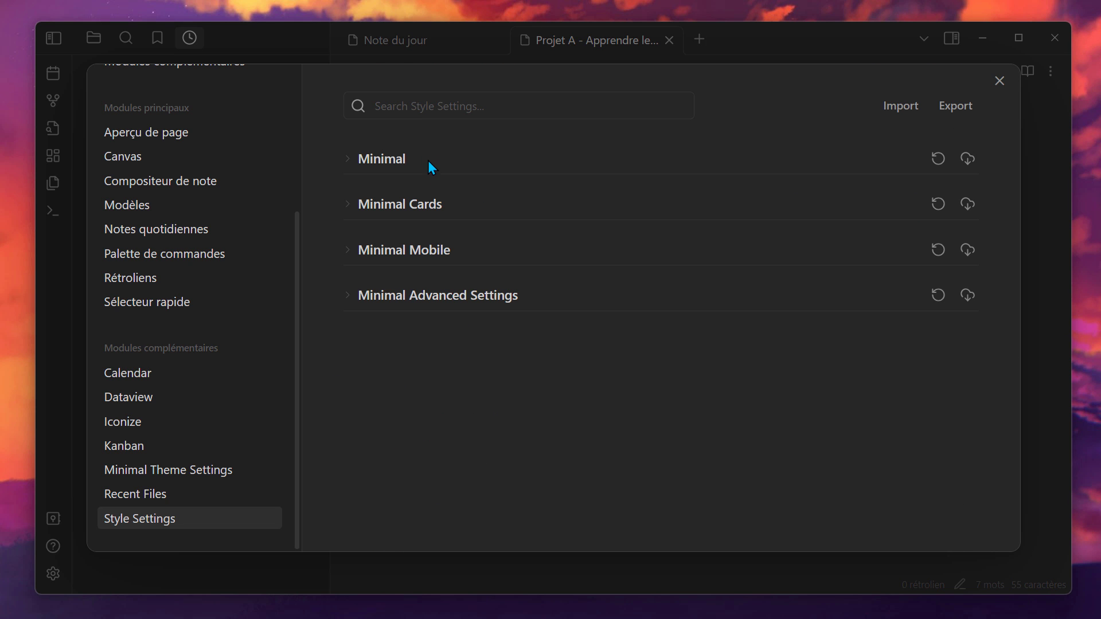
Open the Minimal Theme Settings plugin's options and look at the available light mode color schemes
click(156, 473)
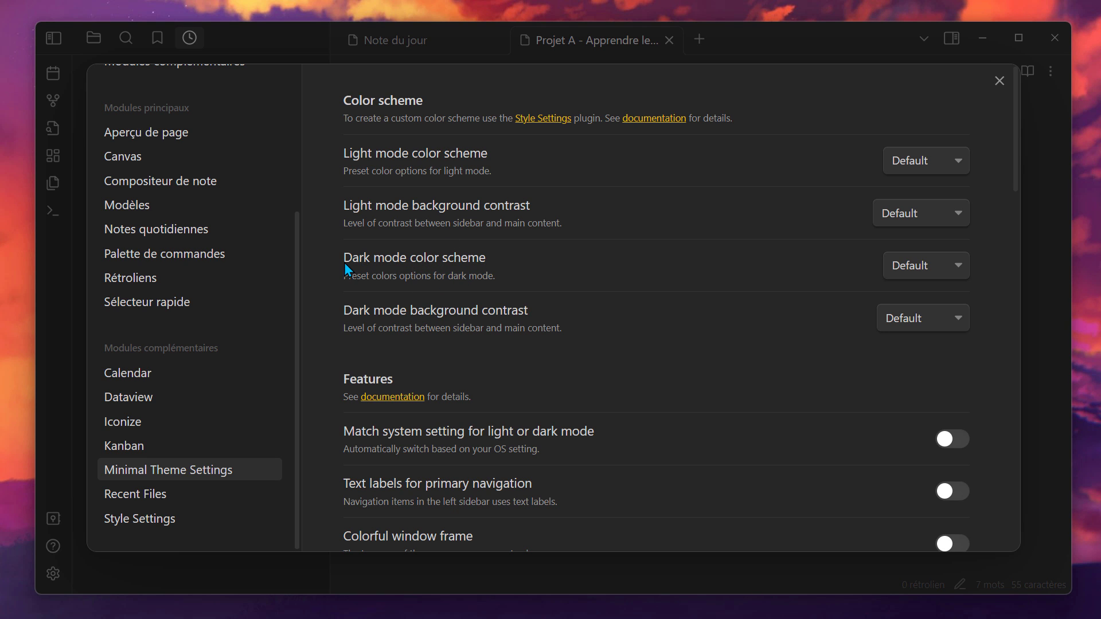
click(887, 163)
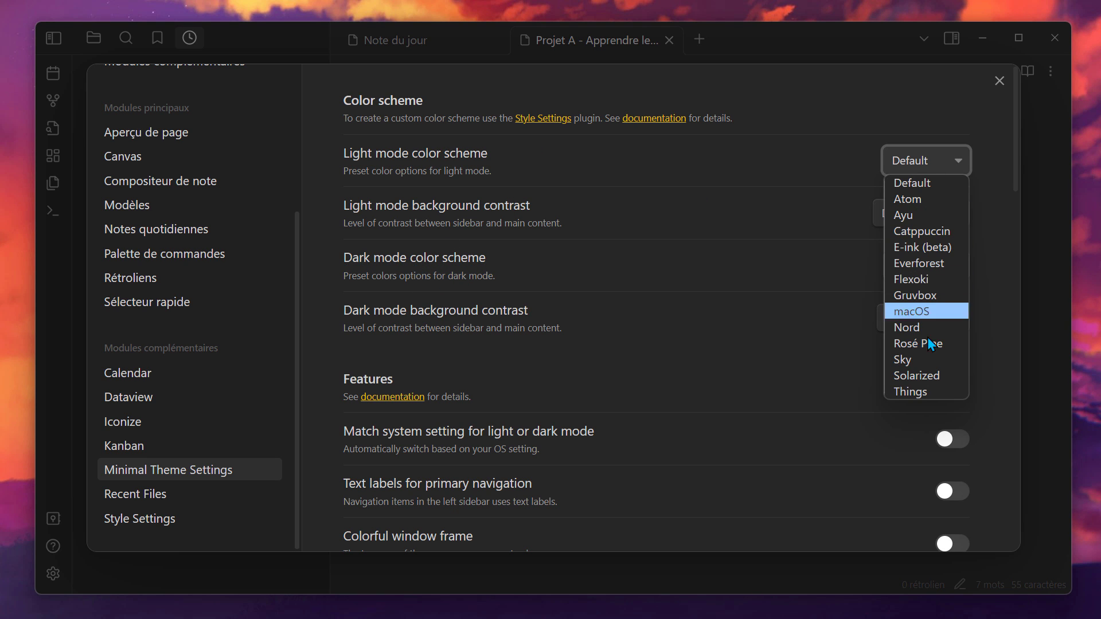
click(949, 163)
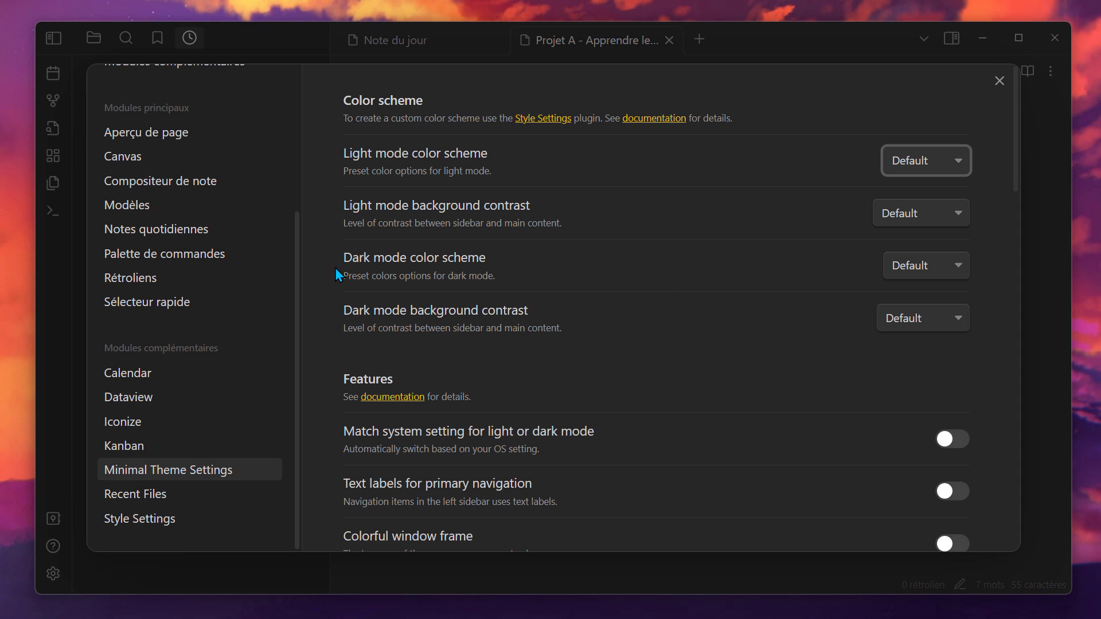
Try the Atom, Ayu, Catppuccin, Dracula, E-ink (beta) and Flexoki schemes as the dark mode color scheme
click(912, 275)
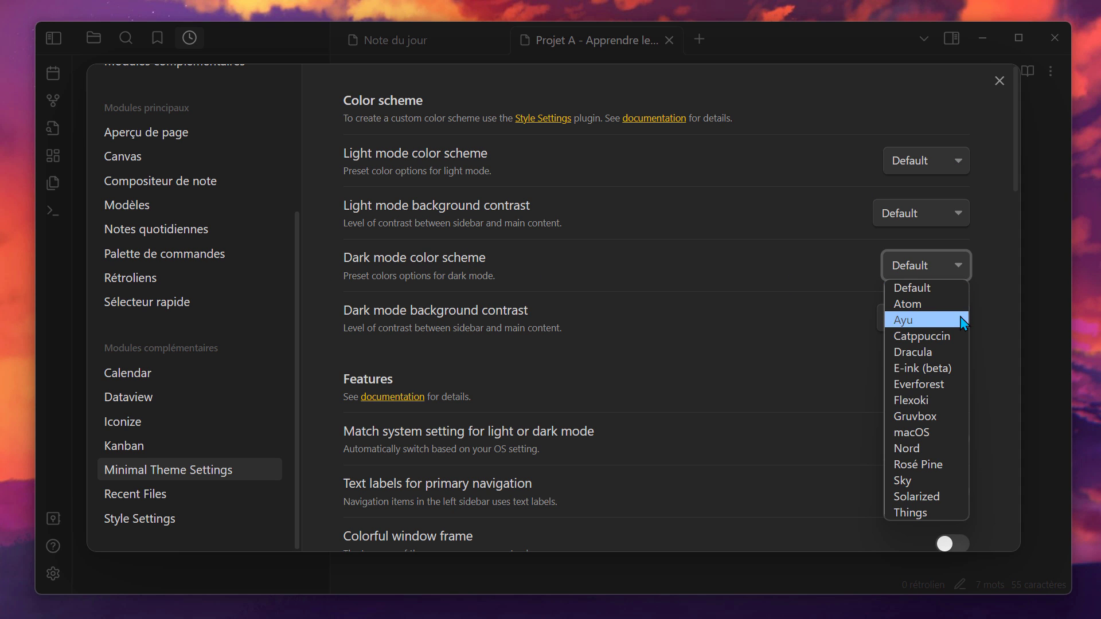
click(939, 305)
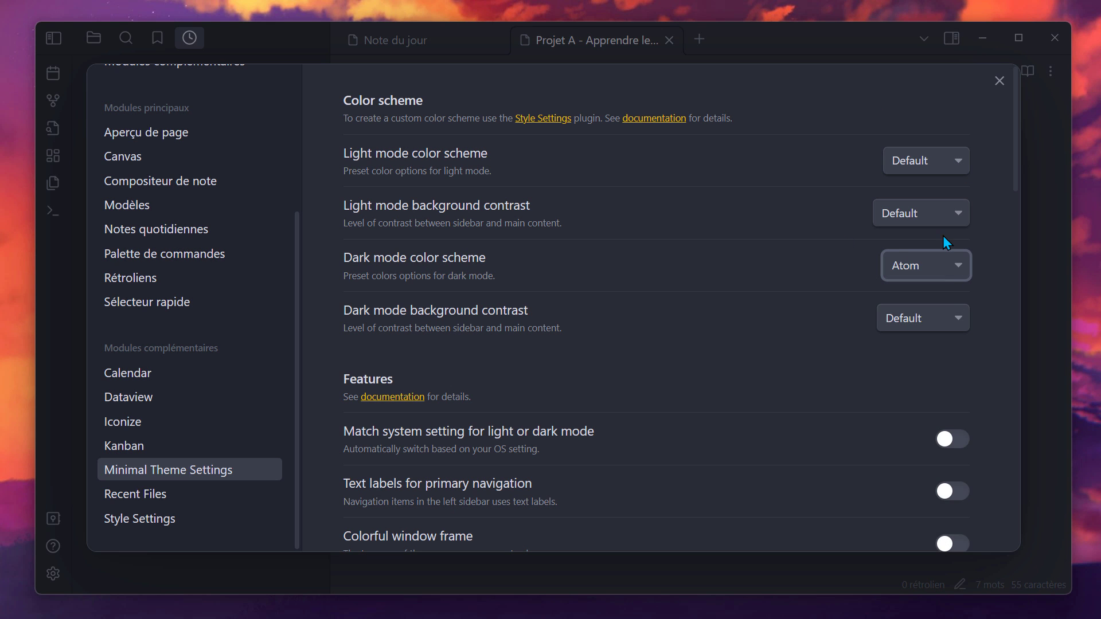
click(941, 267)
click(944, 317)
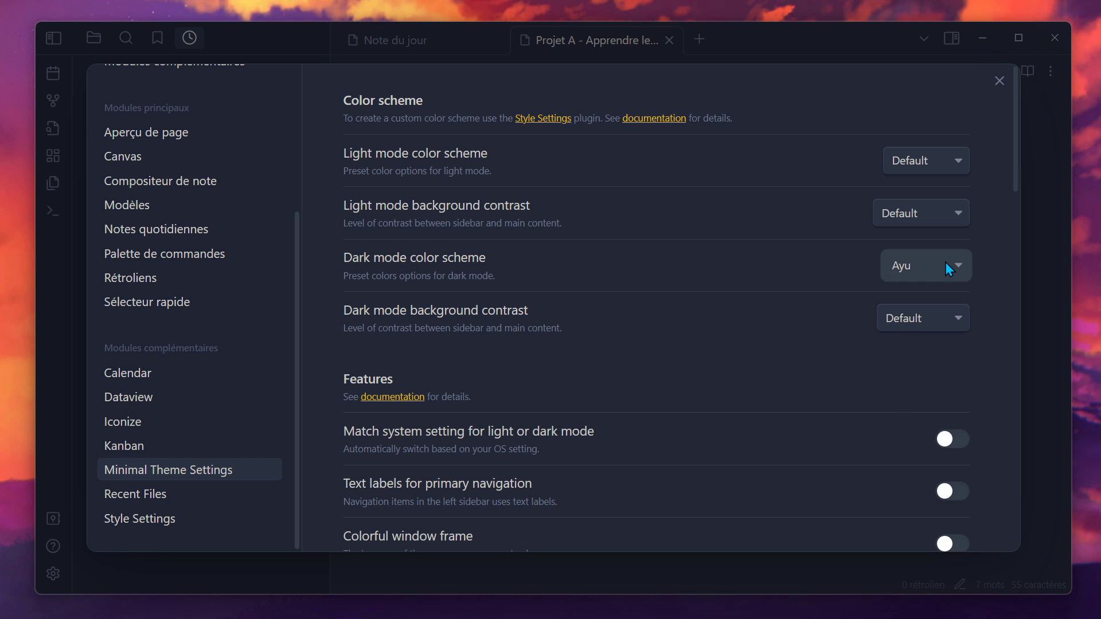
click(945, 265)
click(941, 336)
click(938, 271)
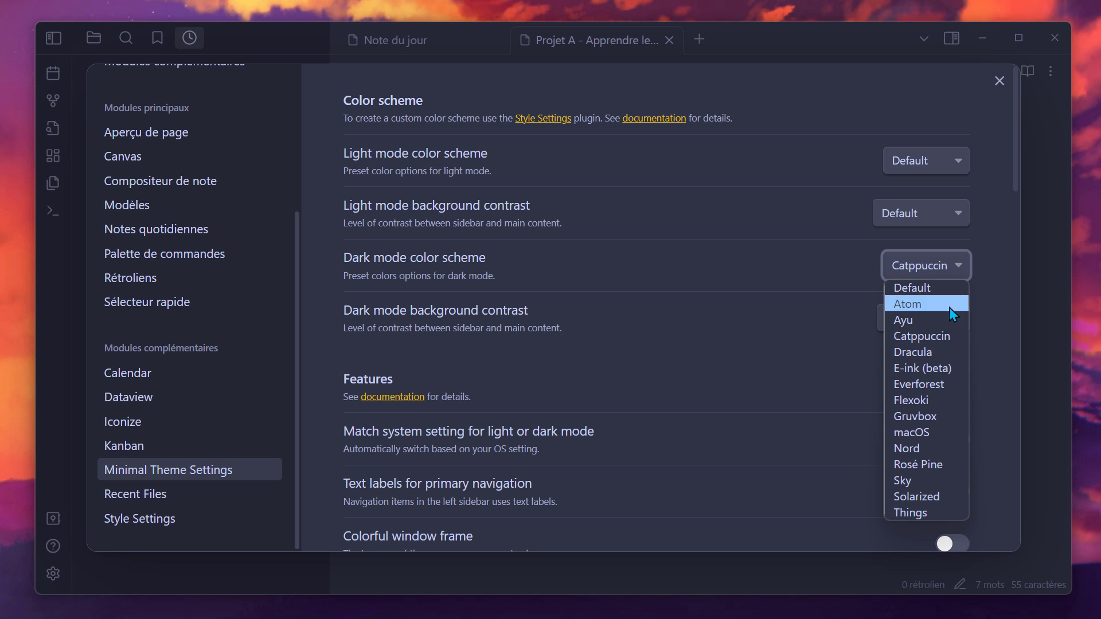
click(941, 353)
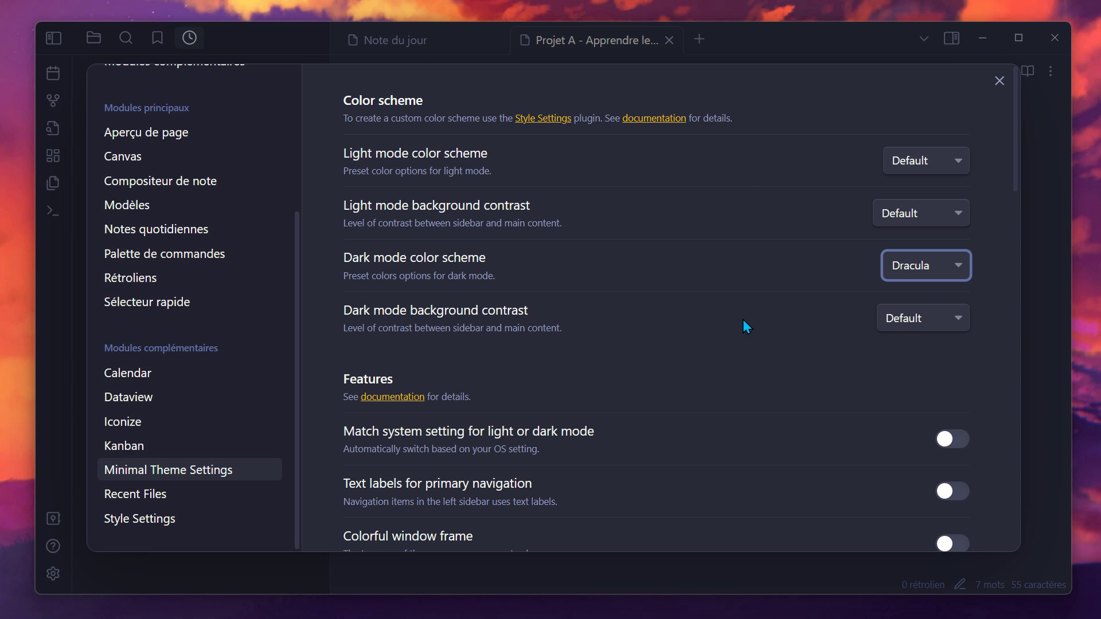
click(945, 270)
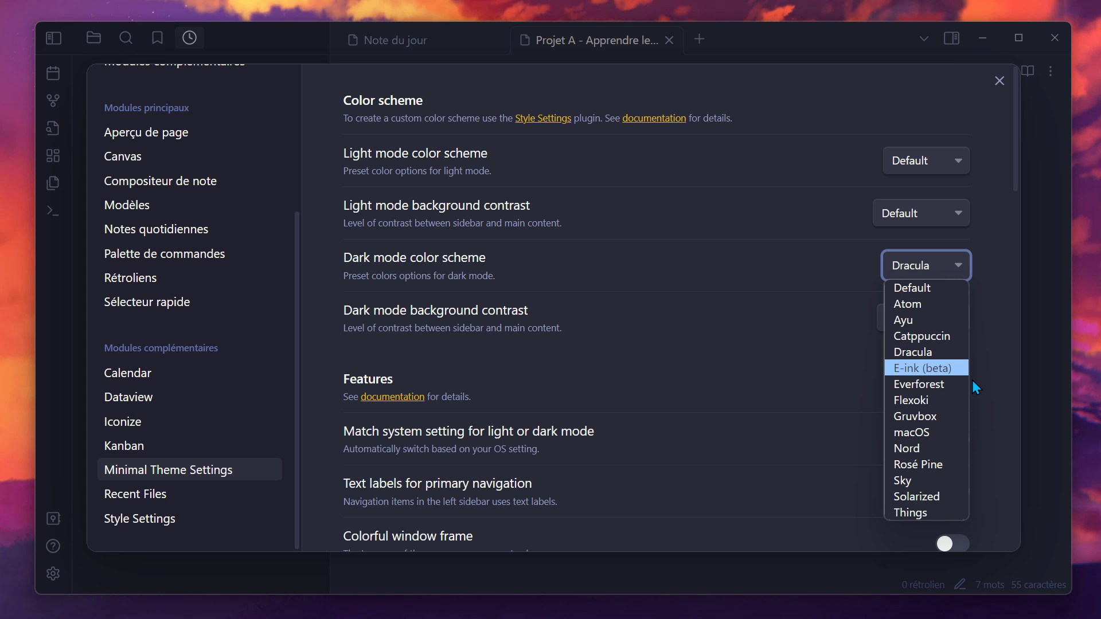
click(948, 372)
click(935, 270)
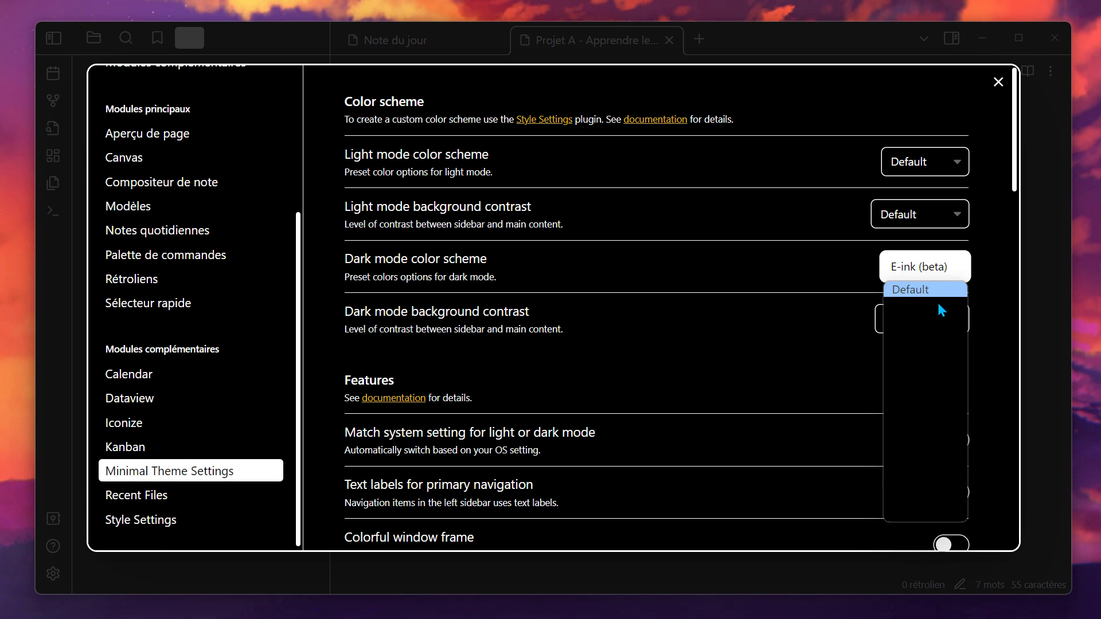
click(923, 400)
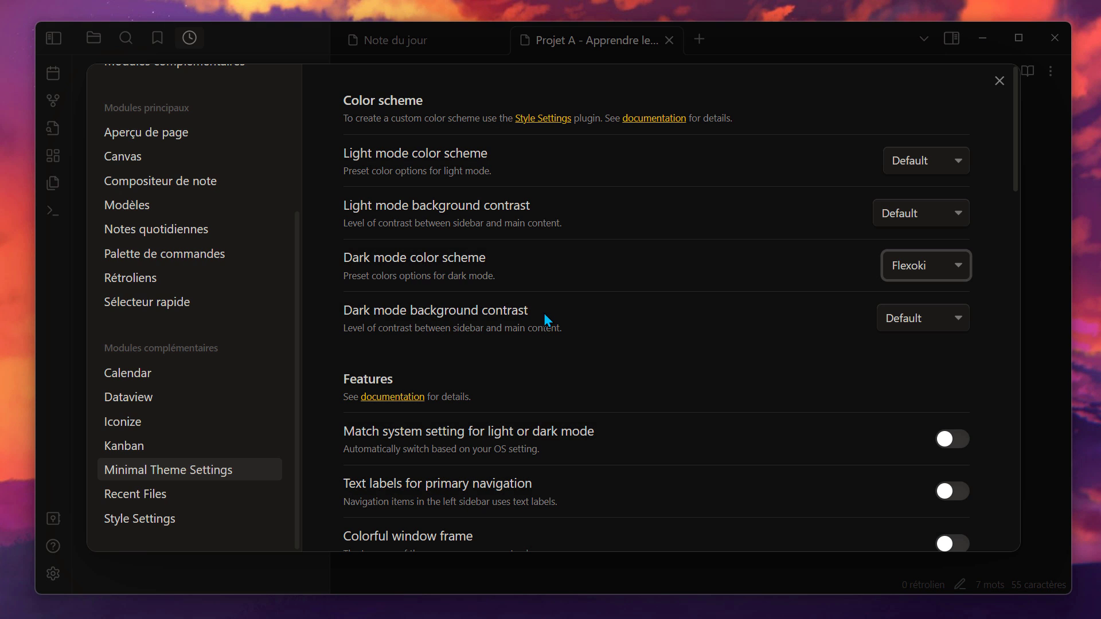
Try Low contrast for the dark mode background contrast and return it to Default
click(895, 314)
click(906, 356)
click(913, 319)
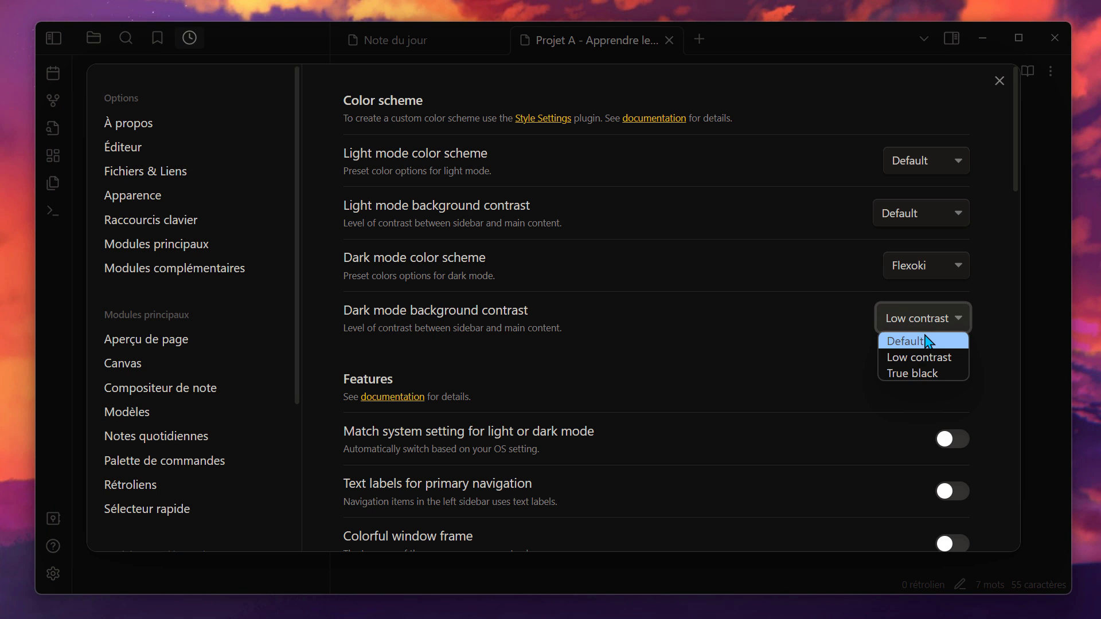
click(922, 339)
Try macOS as the dark mode color scheme, then settle on Rosé Pine
click(913, 268)
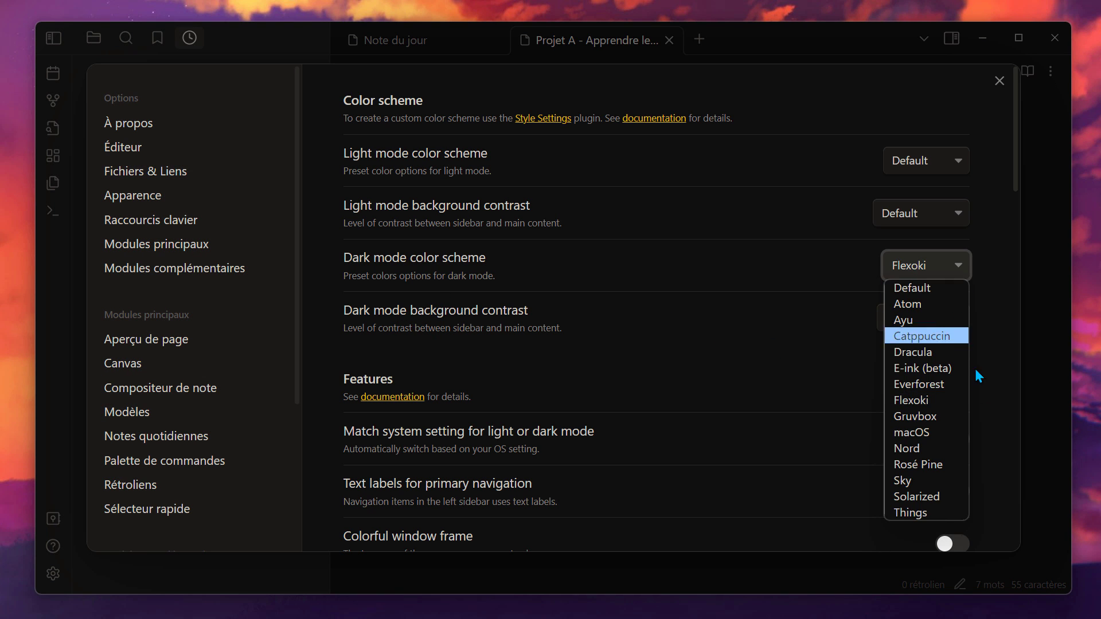
click(928, 433)
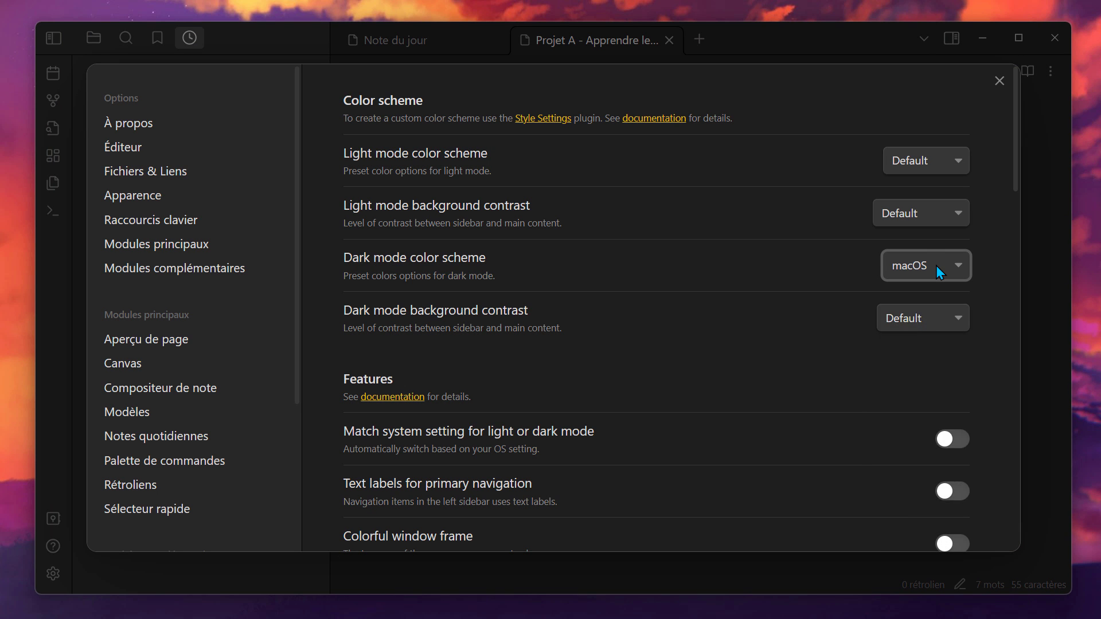
click(935, 267)
click(897, 462)
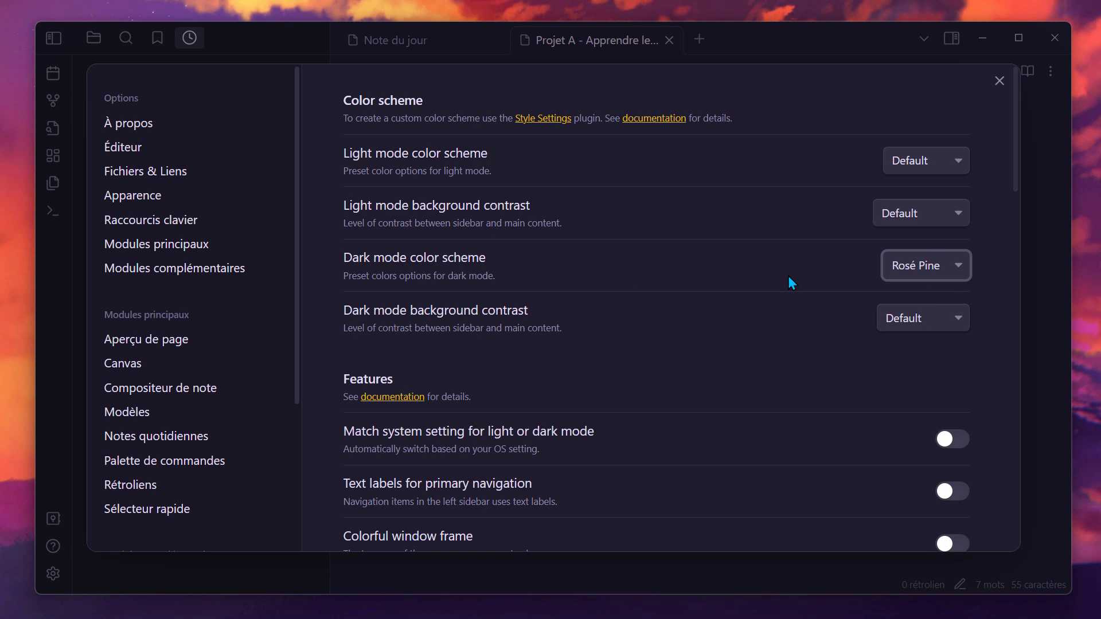
Enable Colorful headings in the Minimal theme's features and close the settings
scroll(740, 306, down, 3)
scroll(922, 195, up, 2)
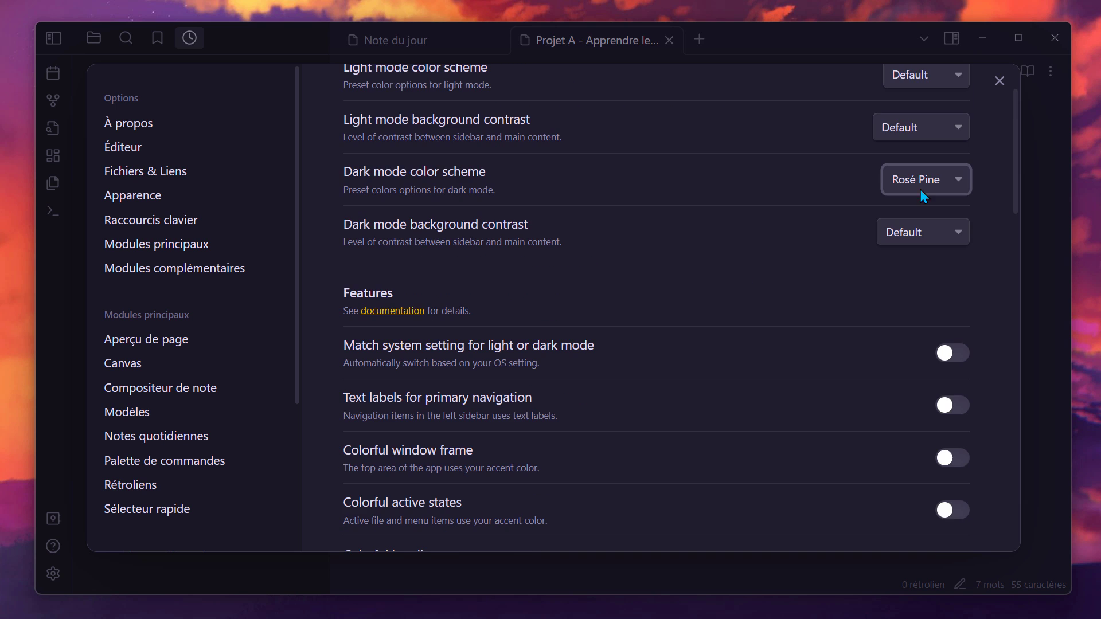
scroll(557, 304, down, 3)
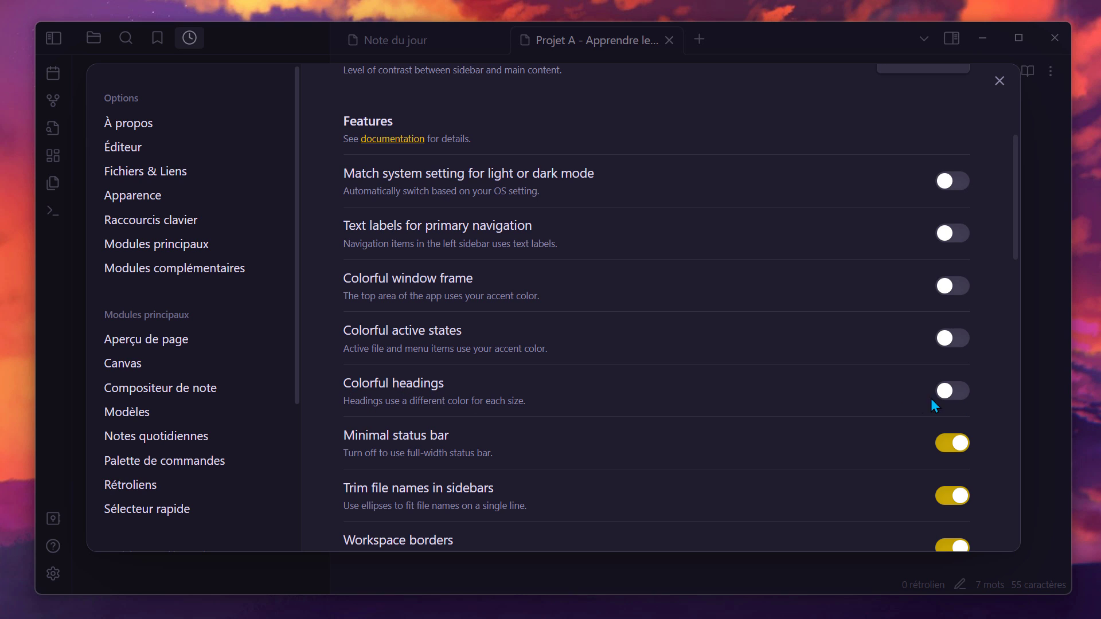
click(956, 394)
click(1039, 284)
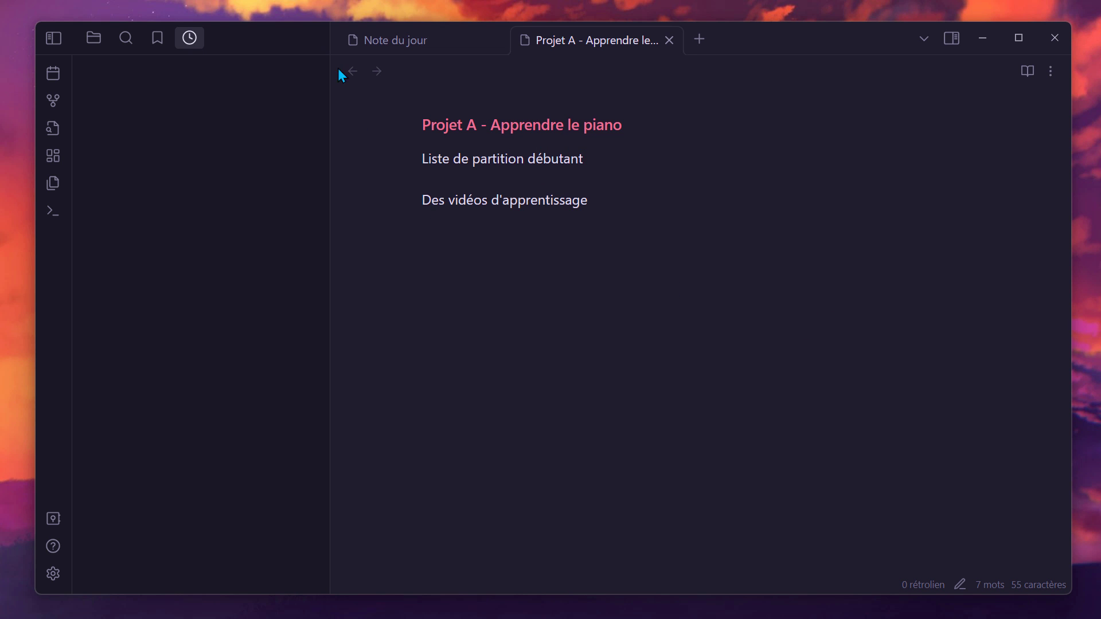
Switch to the Note du jour note and check the colors of its headings
click(385, 40)
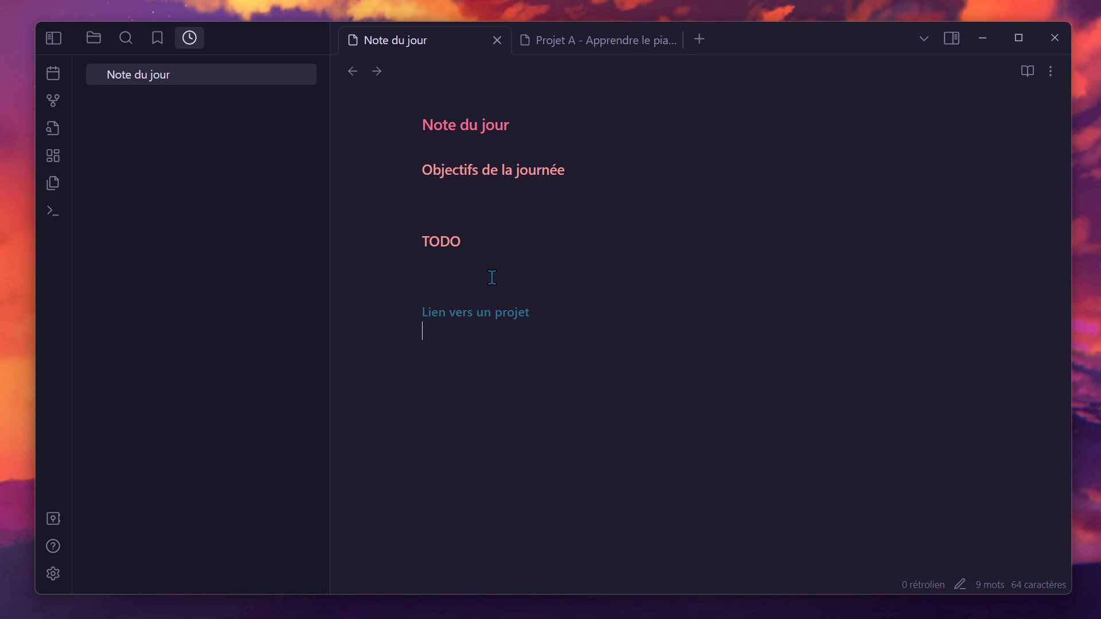
click(467, 314)
click(531, 282)
Look through the Features, Layout and Typography options in Minimal Theme Settings, and close the settings
click(52, 575)
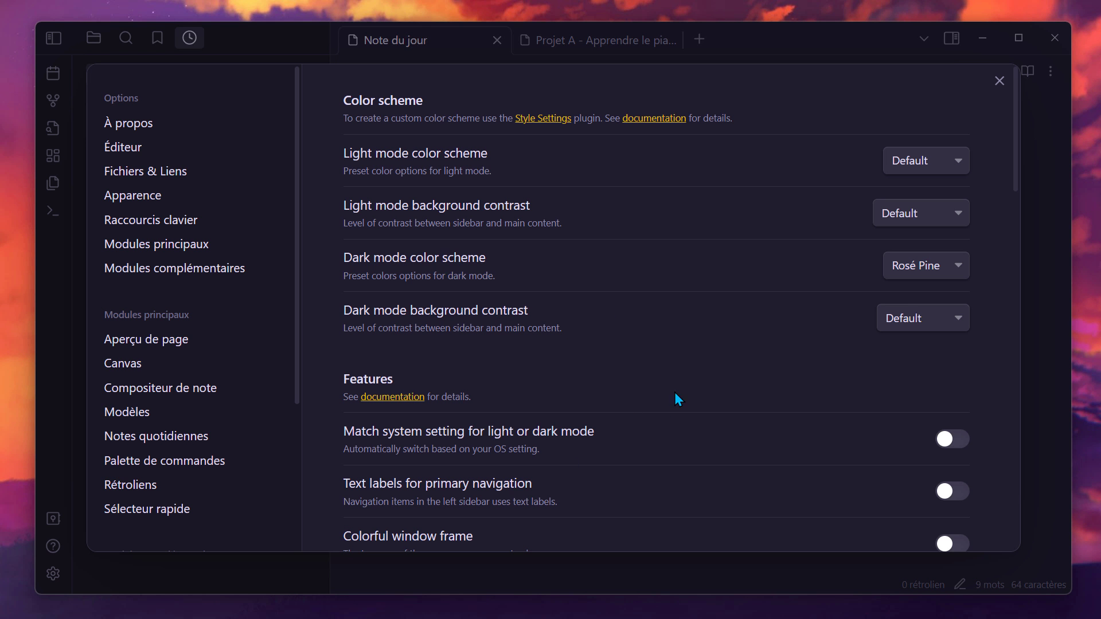
scroll(721, 321, down, 7)
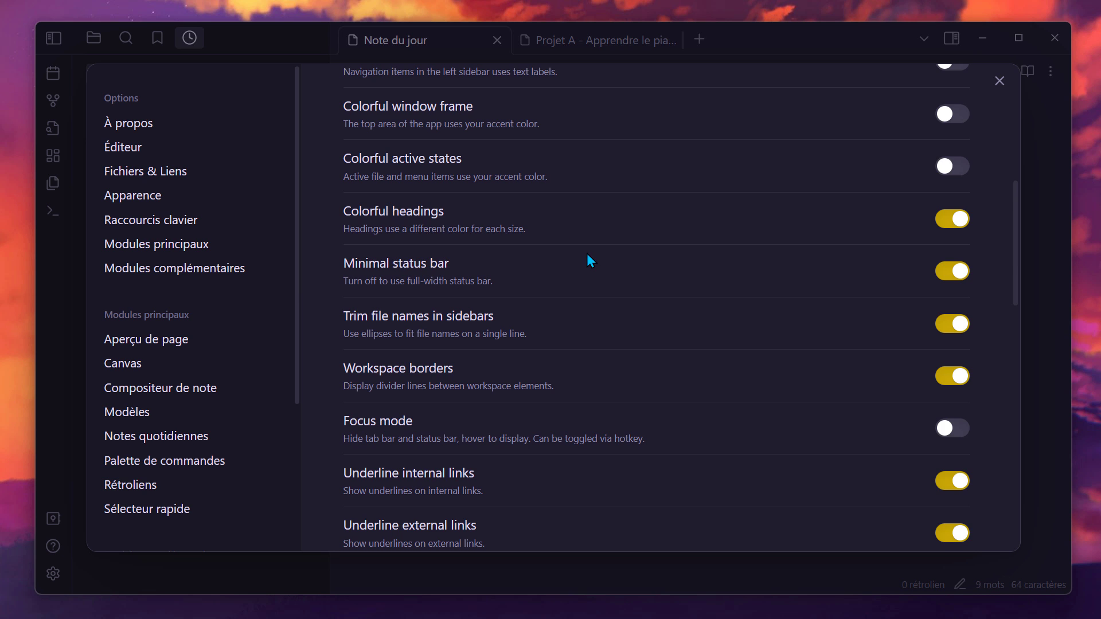
scroll(548, 262, down, 5)
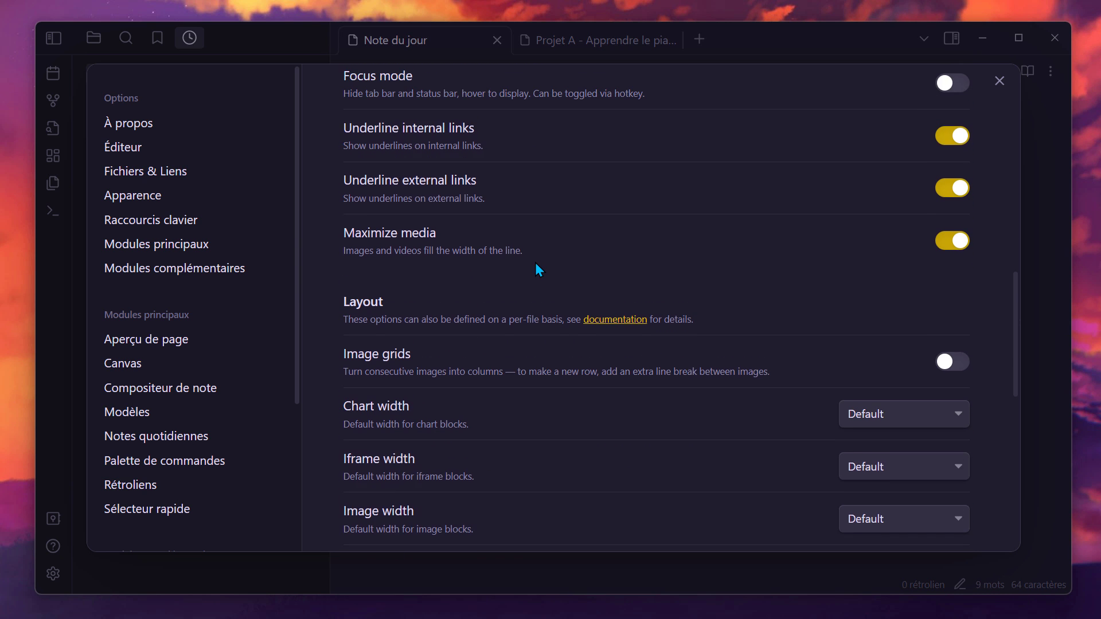
scroll(516, 275, down, 2)
scroll(579, 347, down, 8)
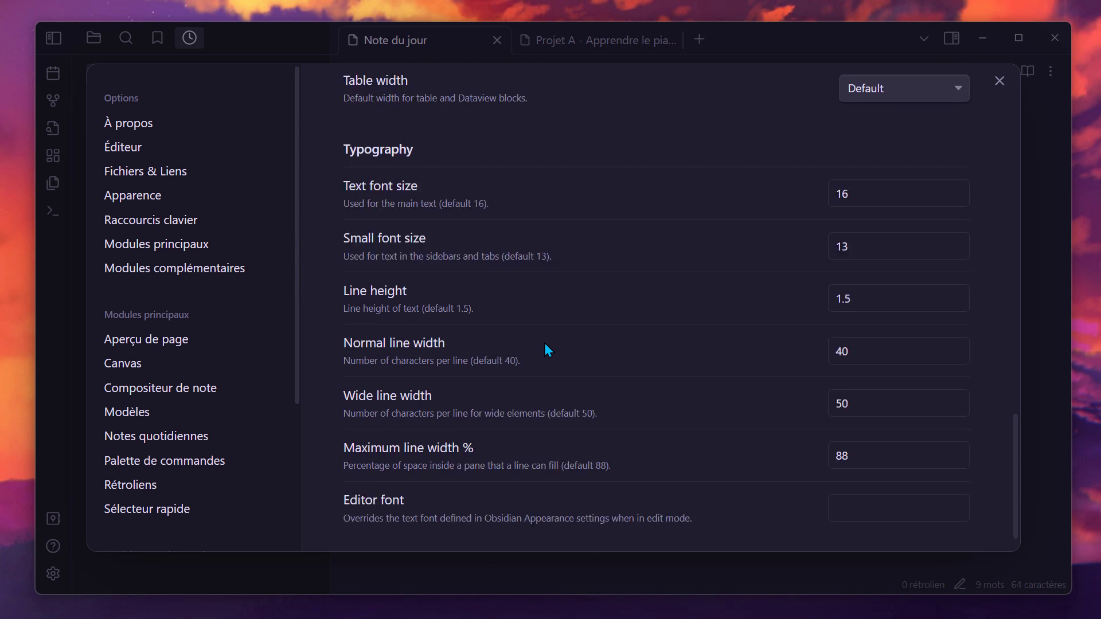
scroll(545, 346, up, 10)
scroll(543, 340, up, 12)
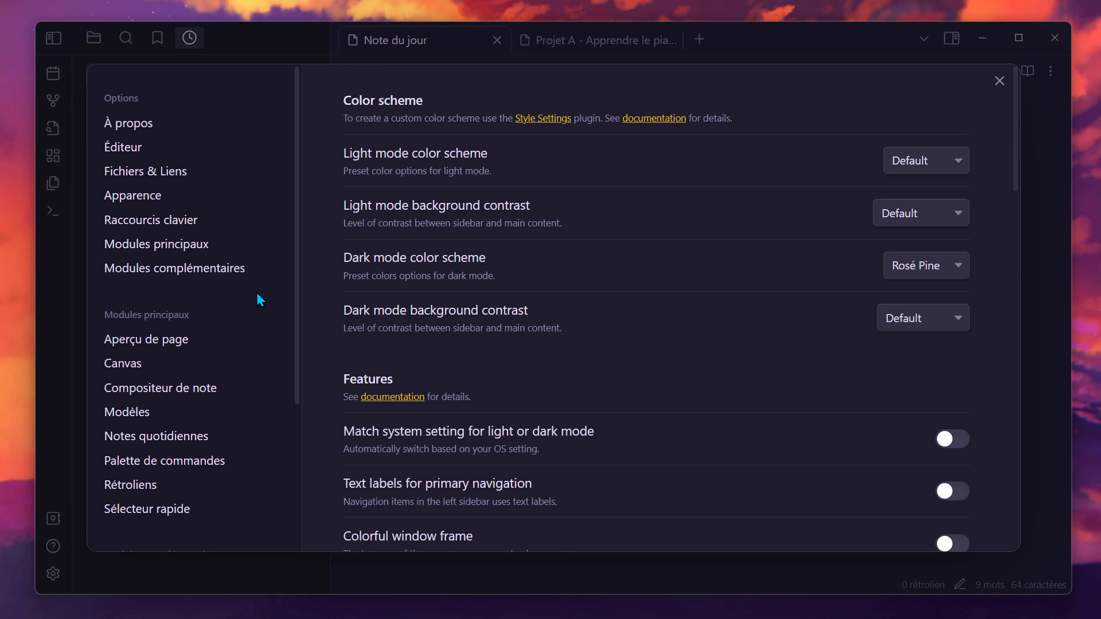
scroll(235, 324, down, 4)
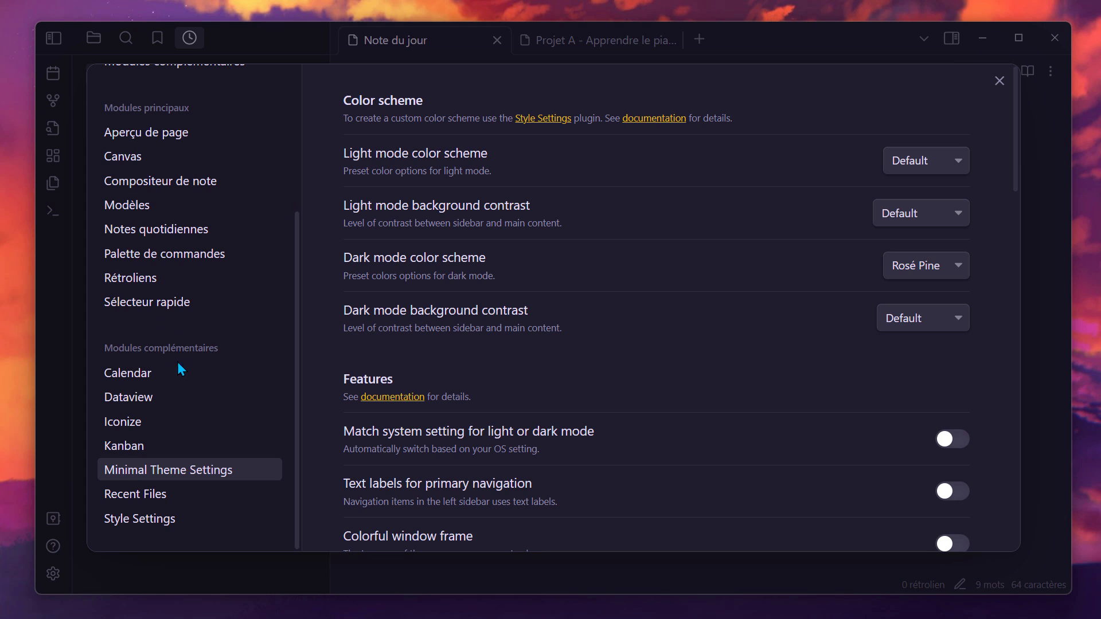
click(991, 85)
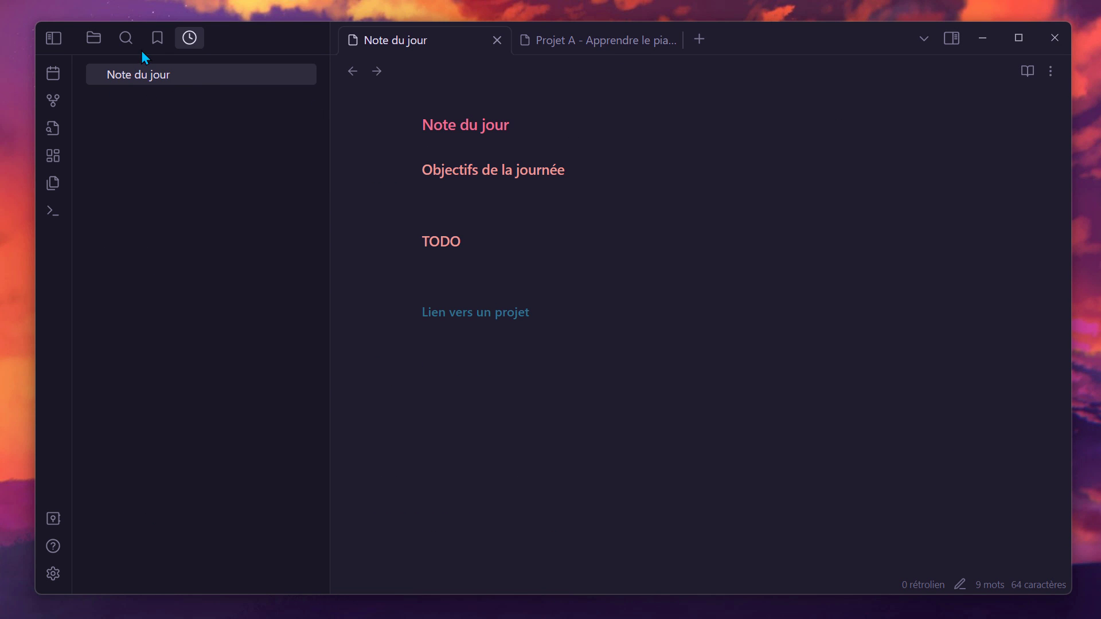
Close the two open notes and expand the 01.Projects folder in the file explorer
click(497, 40)
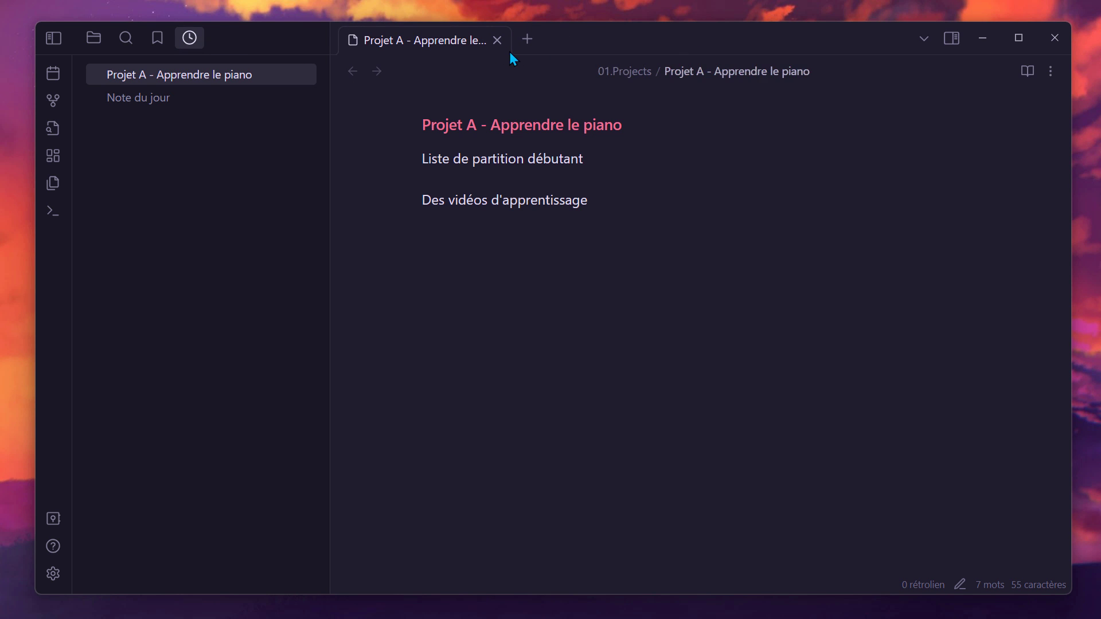
click(497, 40)
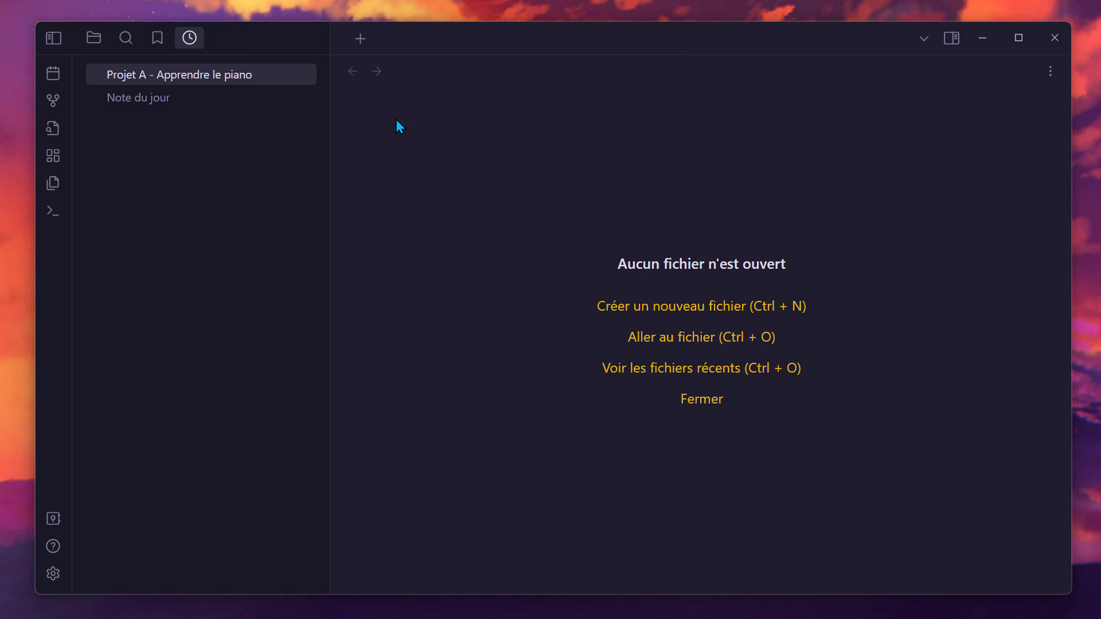
click(91, 41)
click(148, 128)
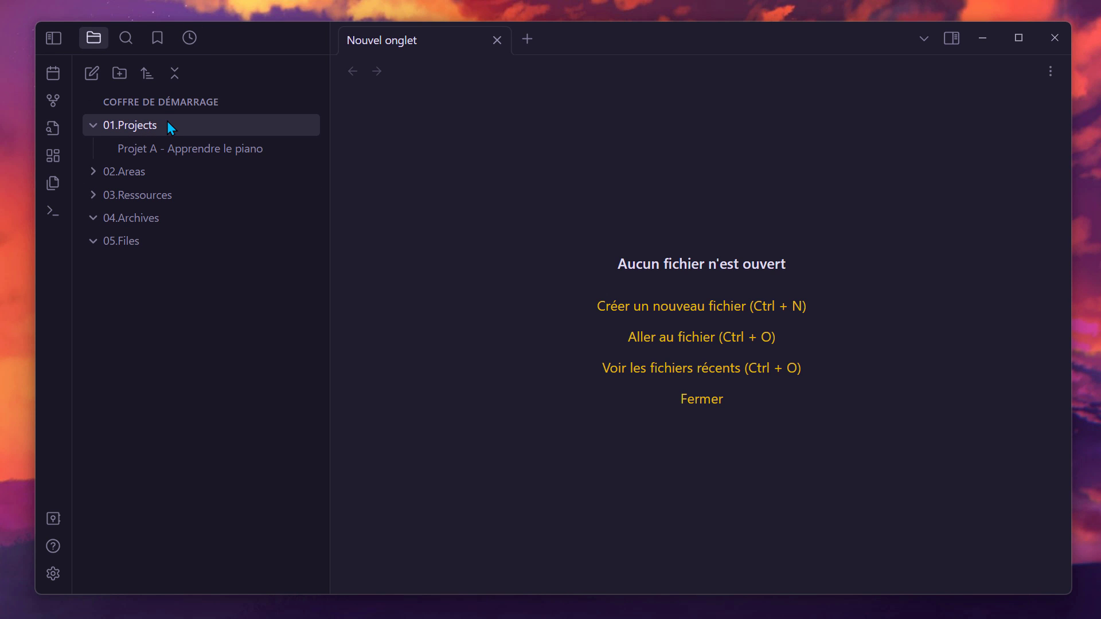
Create a new note in the 01.Projects folder and title it "Liste des Projets"
right_click(170, 126)
click(201, 144)
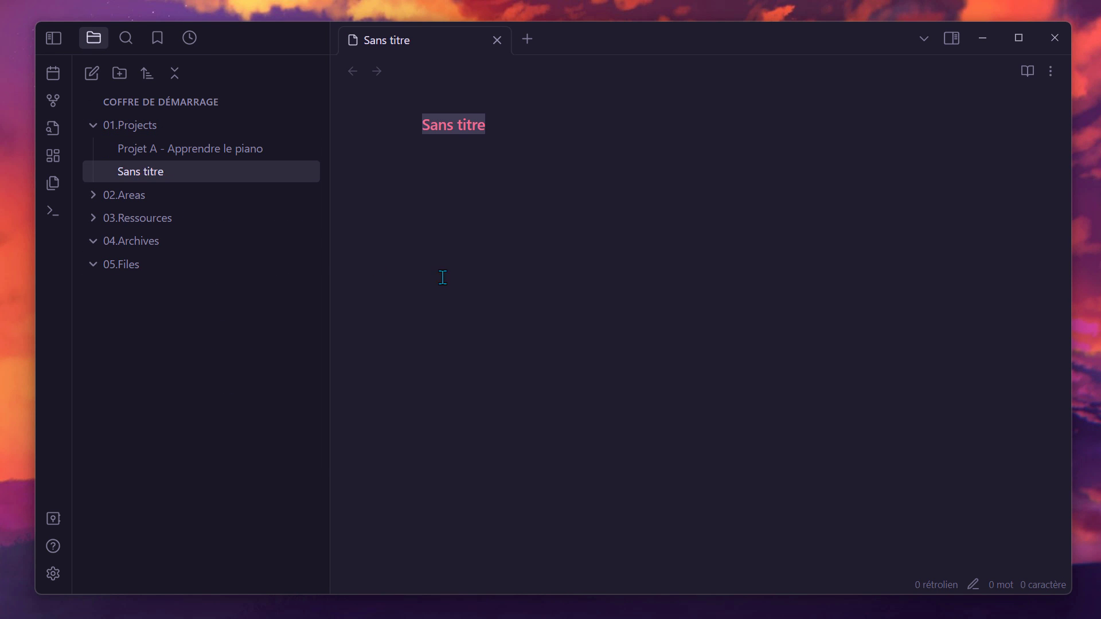
text(Liste de)
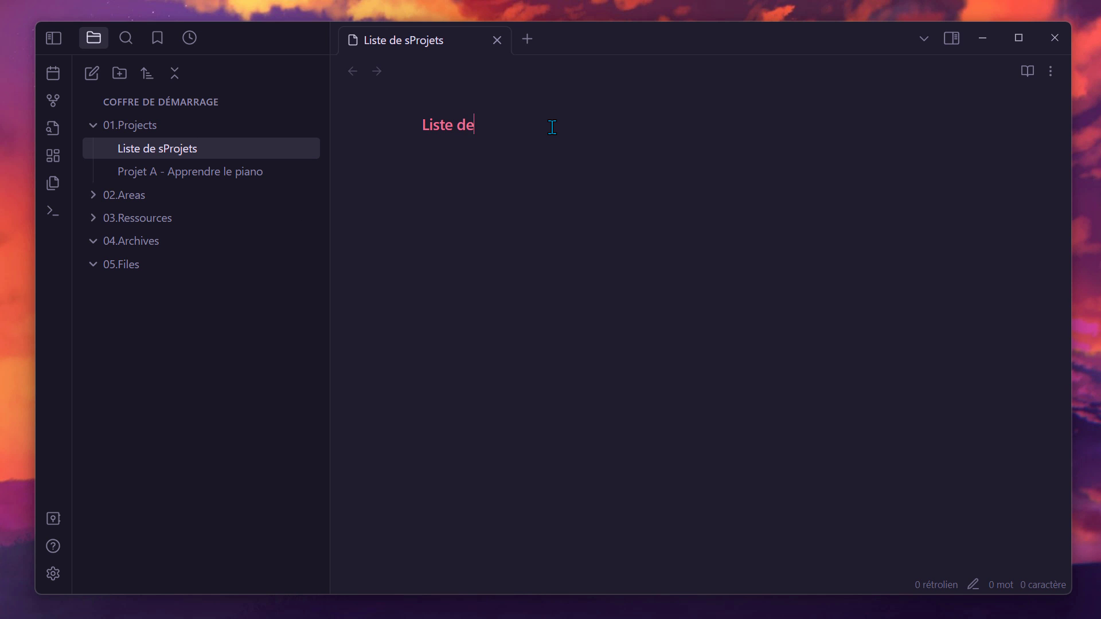
text(s Projets)
key(Return)
Add a dataview code block to the note with the query "table Date, Statut" and "from #projet" on separate lines
text(``)
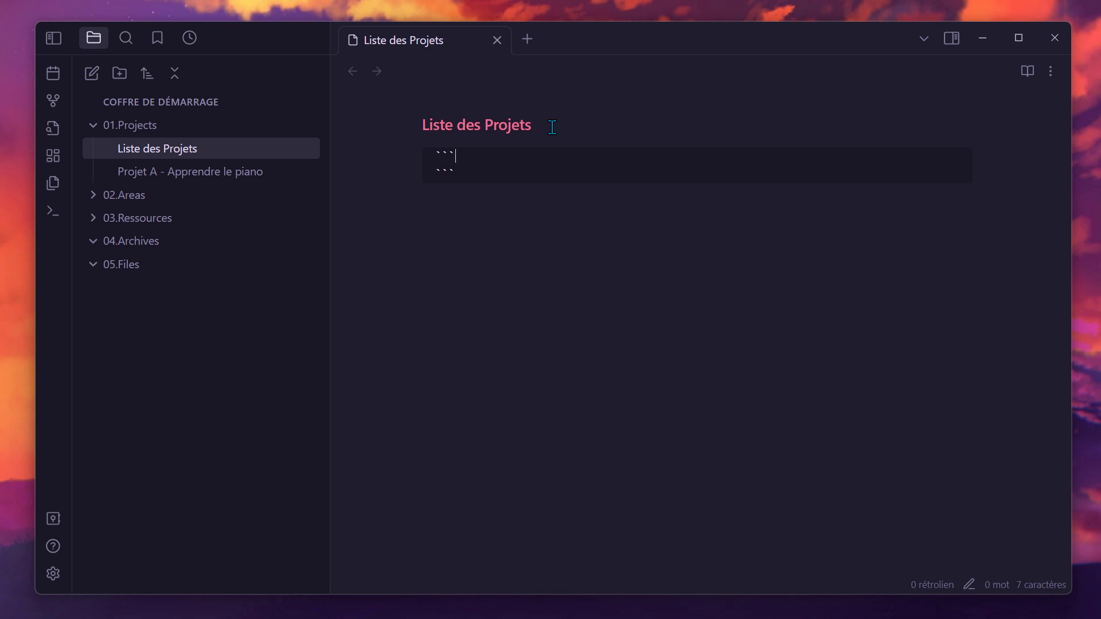
text(`dataview )
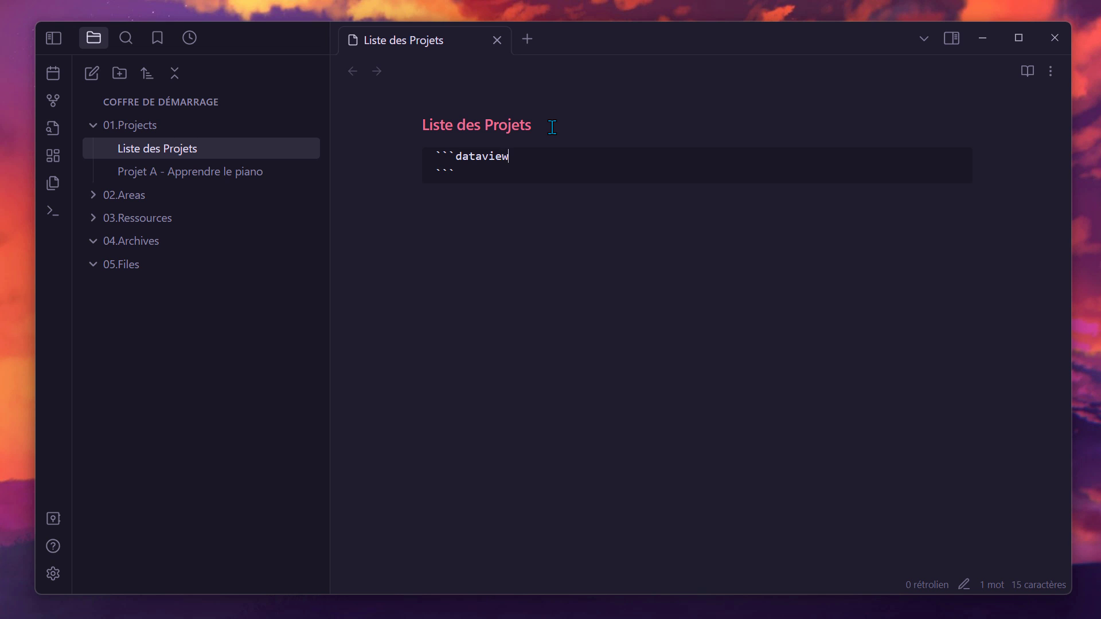
text(table Date)
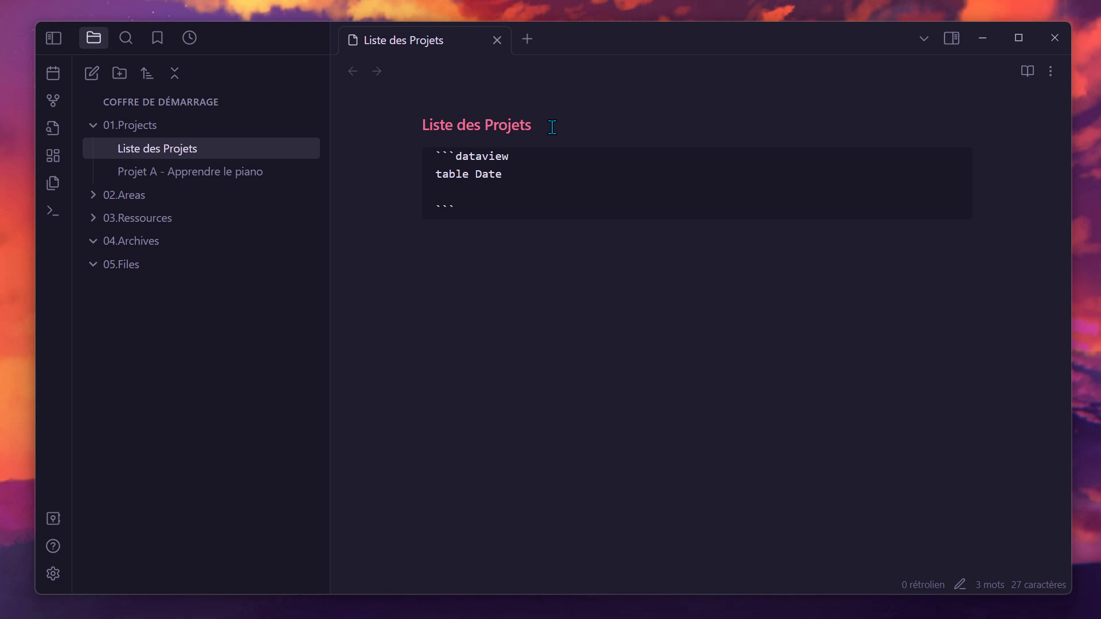
text(, Statu)
text(t)
key(Return)
text(from #projet)
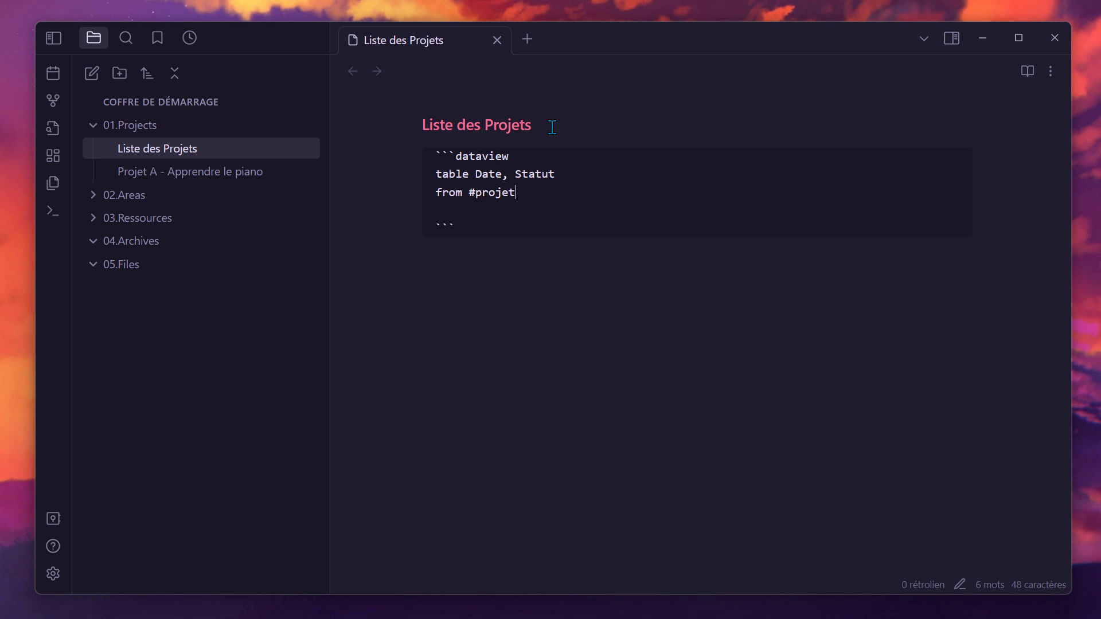
Complete the Dataview query with the line "sort Statut desc" and leave the code block so the table renders
key(Down)
text(sort Statut desc)
key(Down)
key(Return)
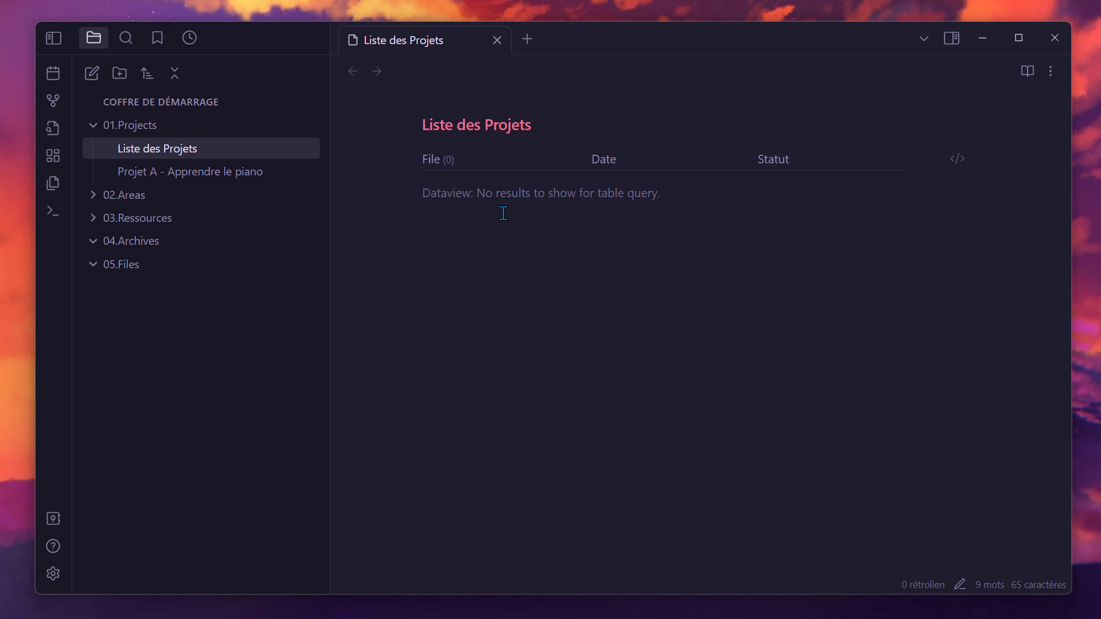
Open the note "Projet A - Apprendre le piano" and add a date-type property "Date" set to 10/01/2024
click(204, 171)
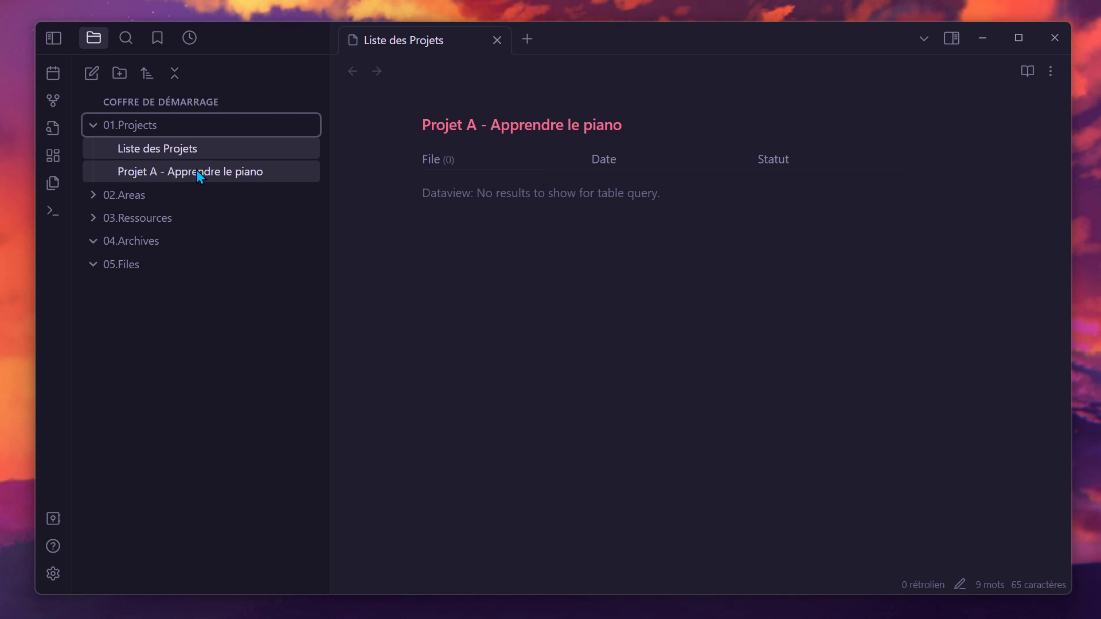
click(516, 314)
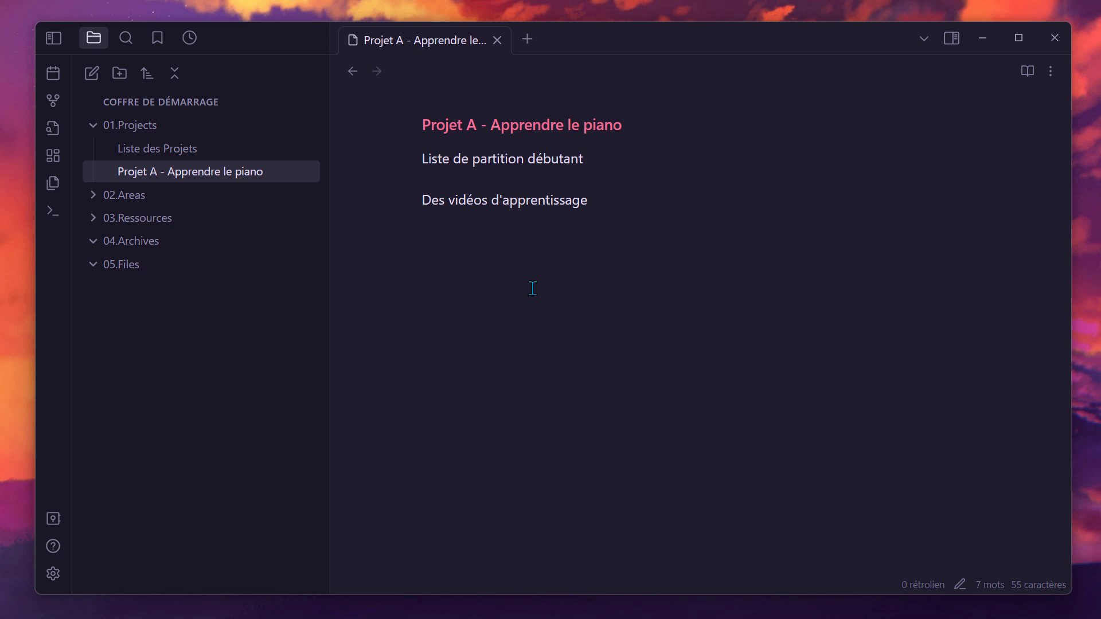
key(ctrl+semicolon)
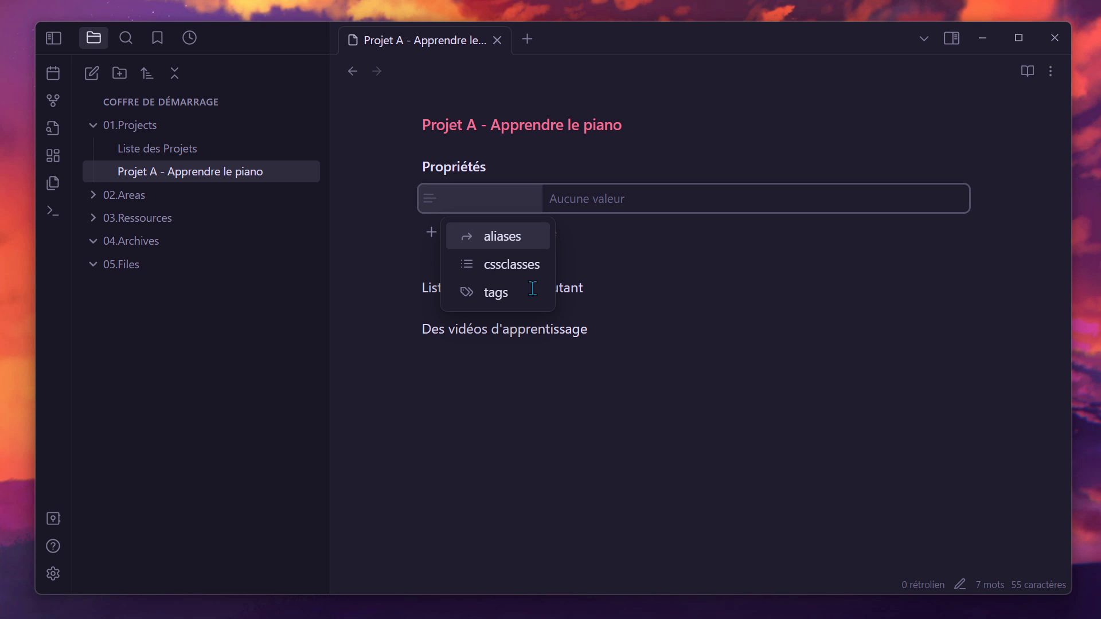
text(Date)
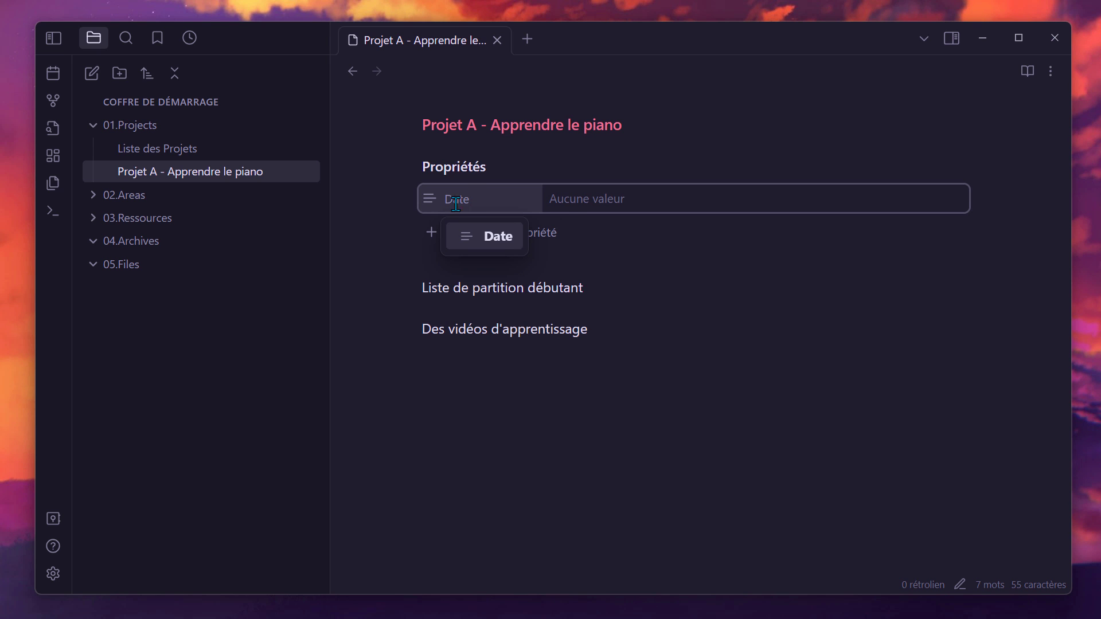
click(425, 202)
mouse_move(510, 227)
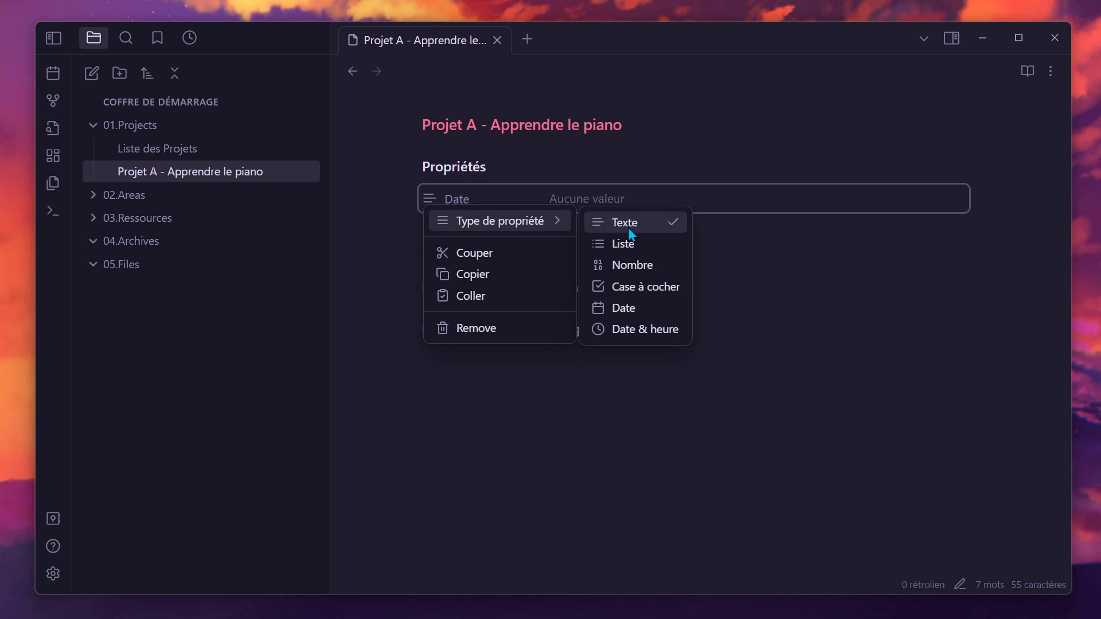
click(631, 304)
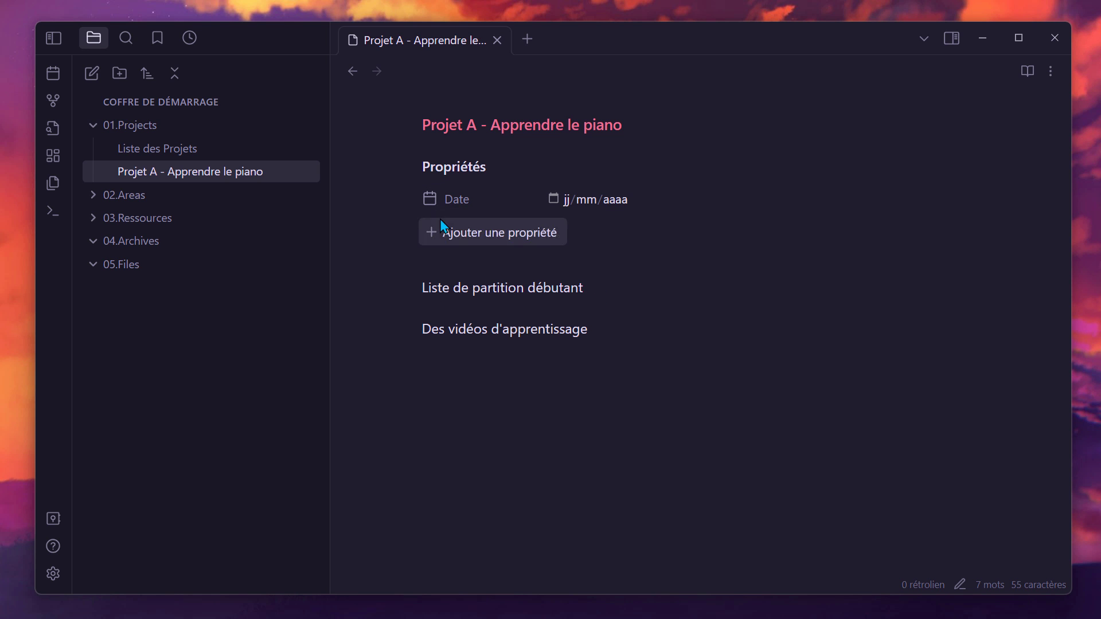
click(553, 197)
click(619, 319)
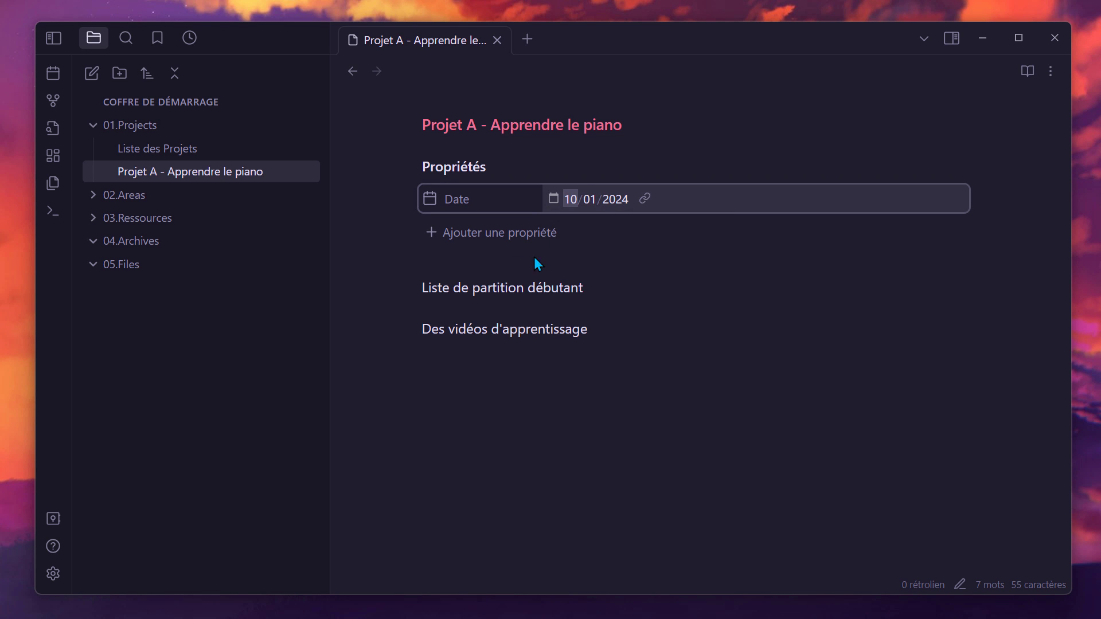
Add a "tags" property with the value "projet" to the piano project note
click(465, 236)
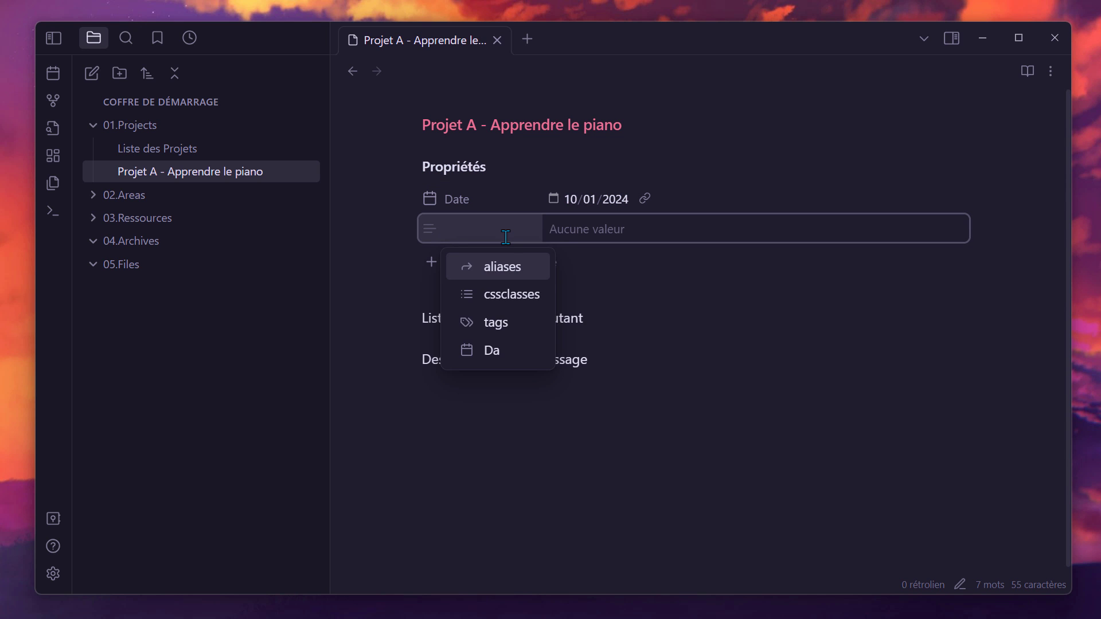
text(tag)
click(491, 267)
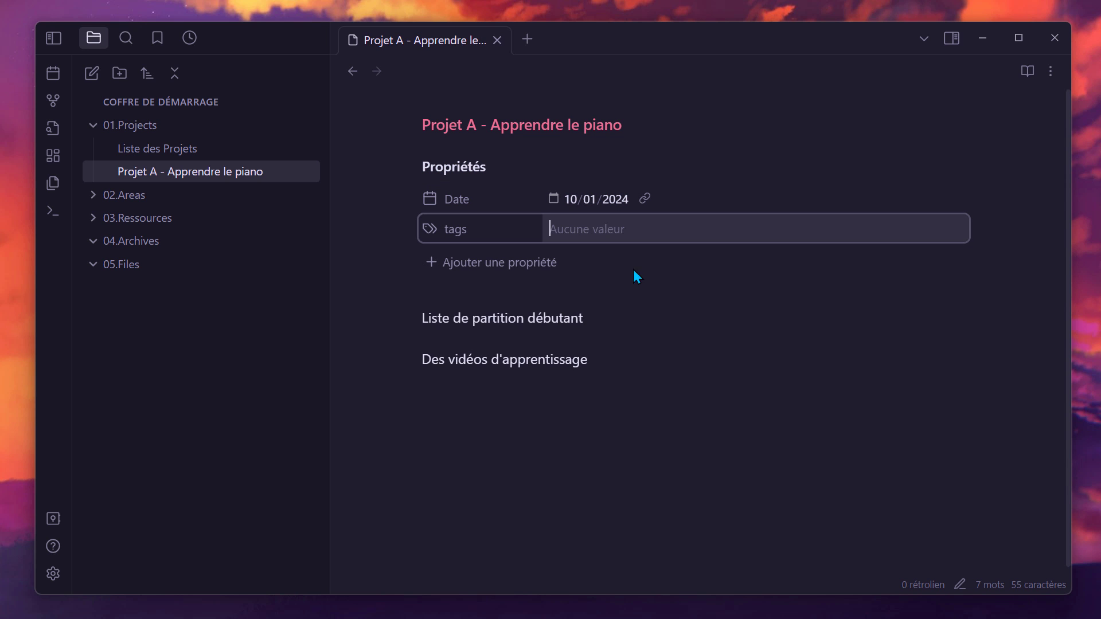
text(projet)
key(Return)
Add a text property "Statut" with the value "en cours" to the piano project note
text(Statut)
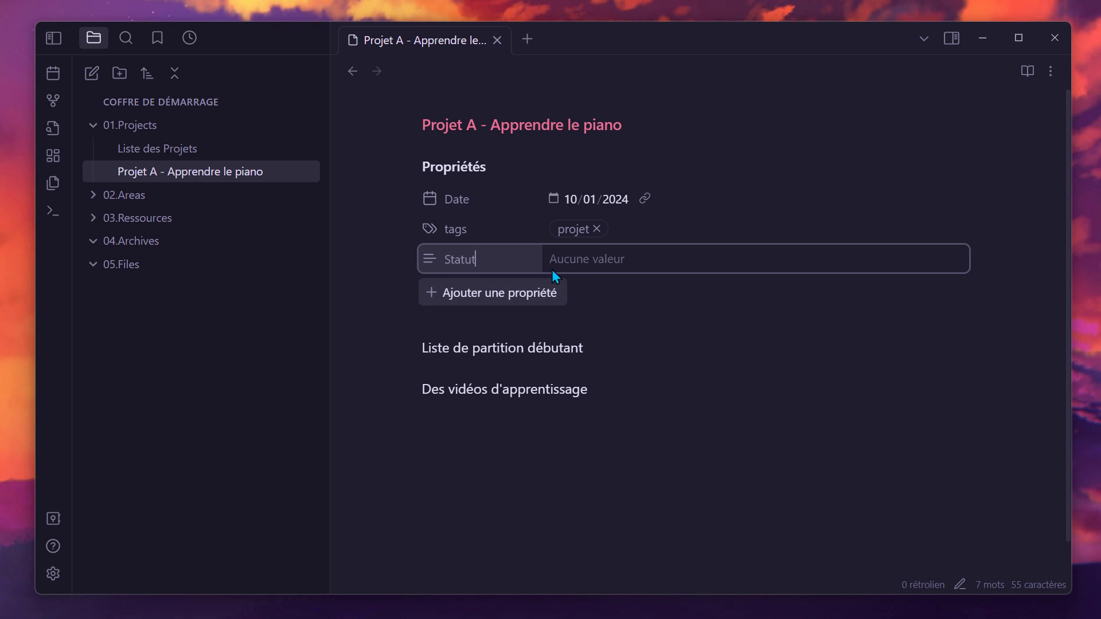
click(600, 259)
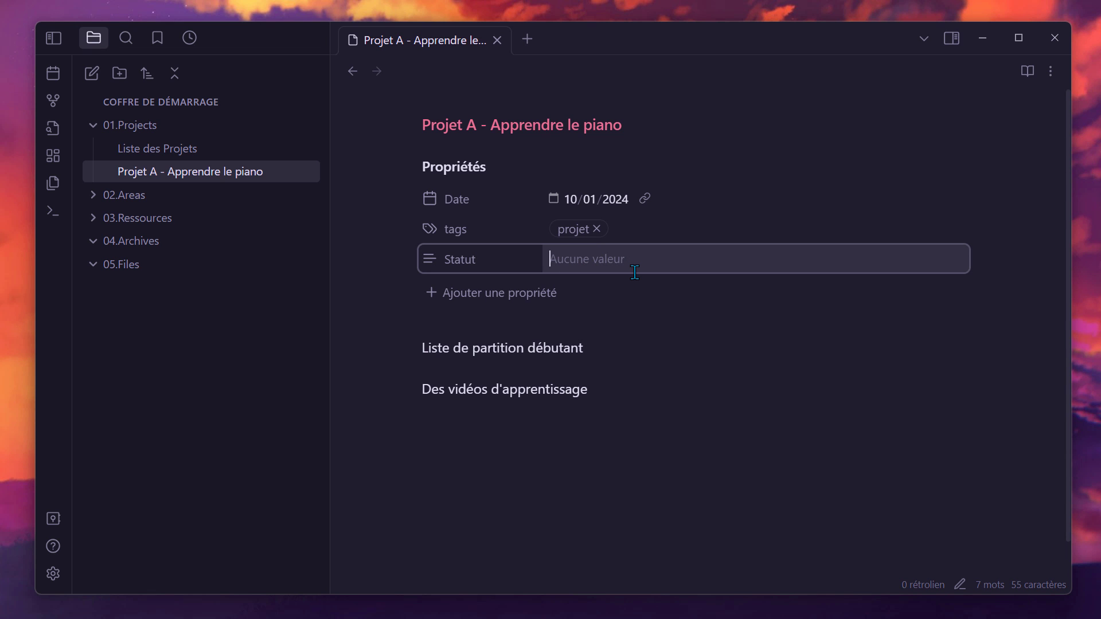
text(en cours)
click(698, 362)
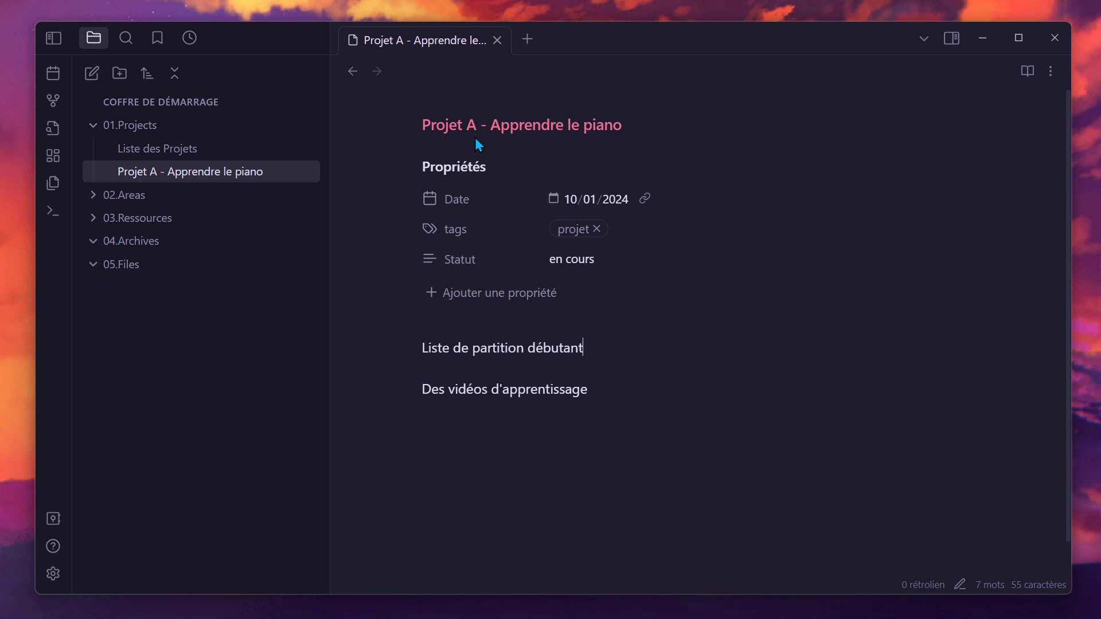
Return to the "Liste des Projets" note and view the rendered Dataview table
click(170, 153)
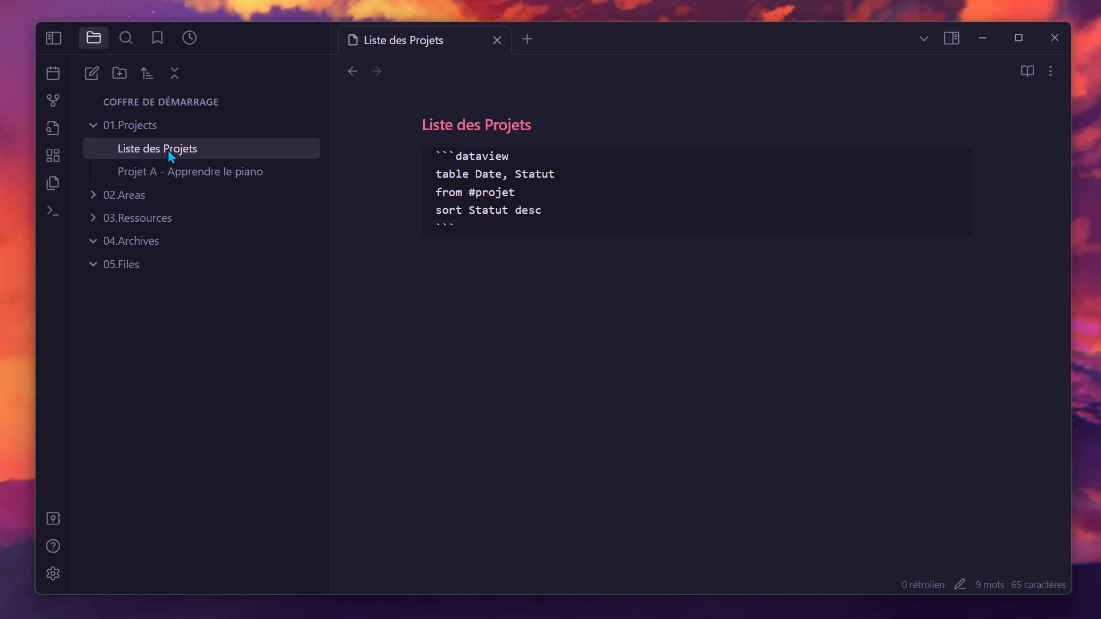
click(476, 320)
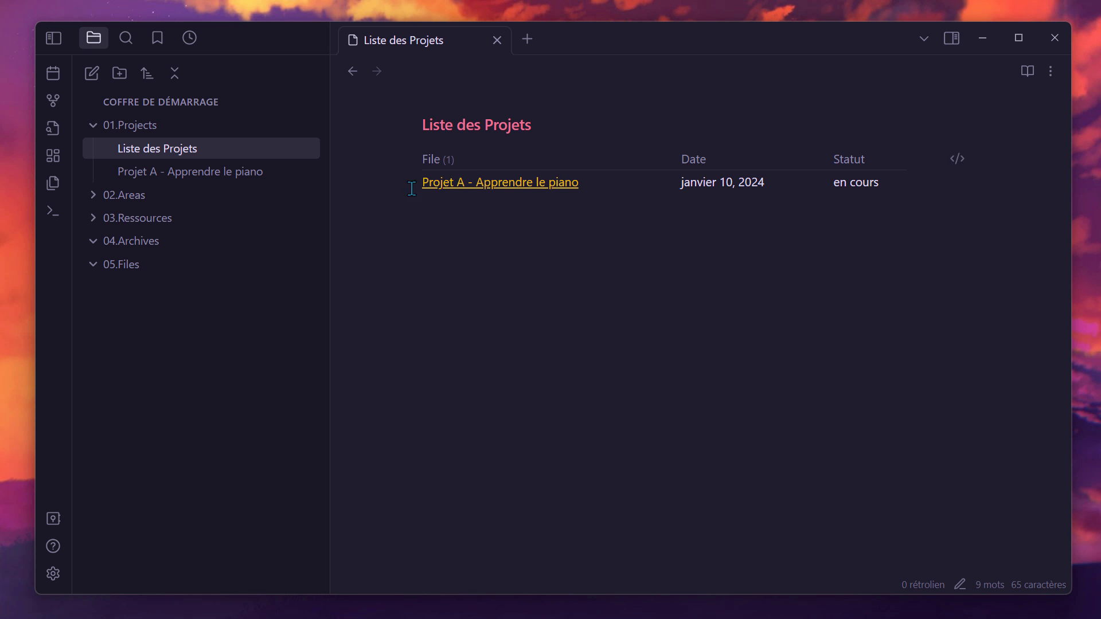
mouse_move(453, 184)
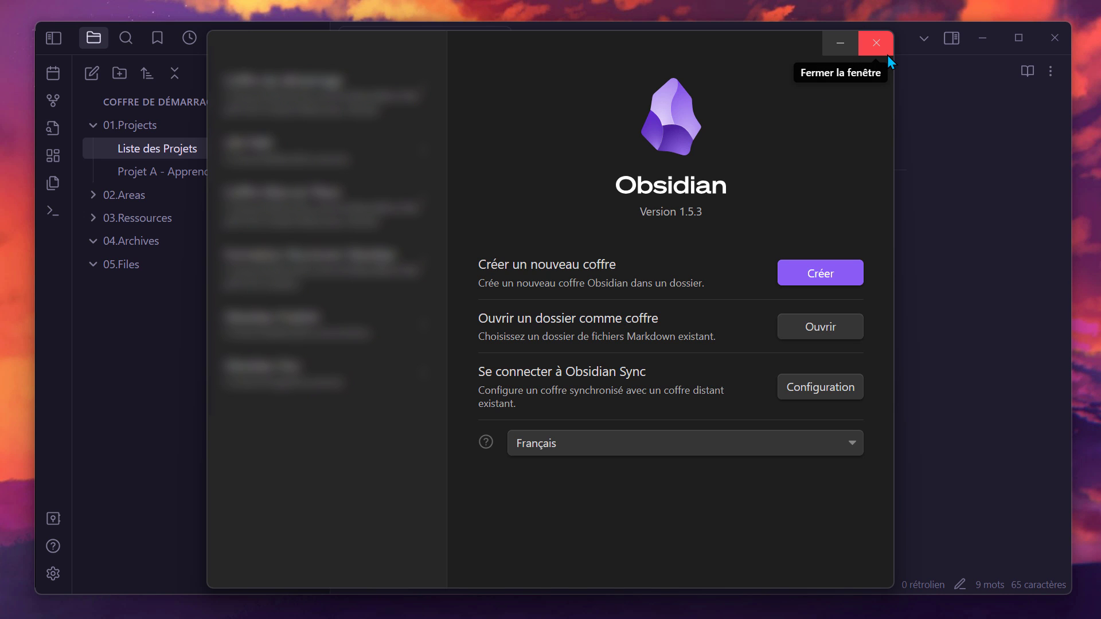
Close the vault manager window and look briefly through the settings
click(876, 43)
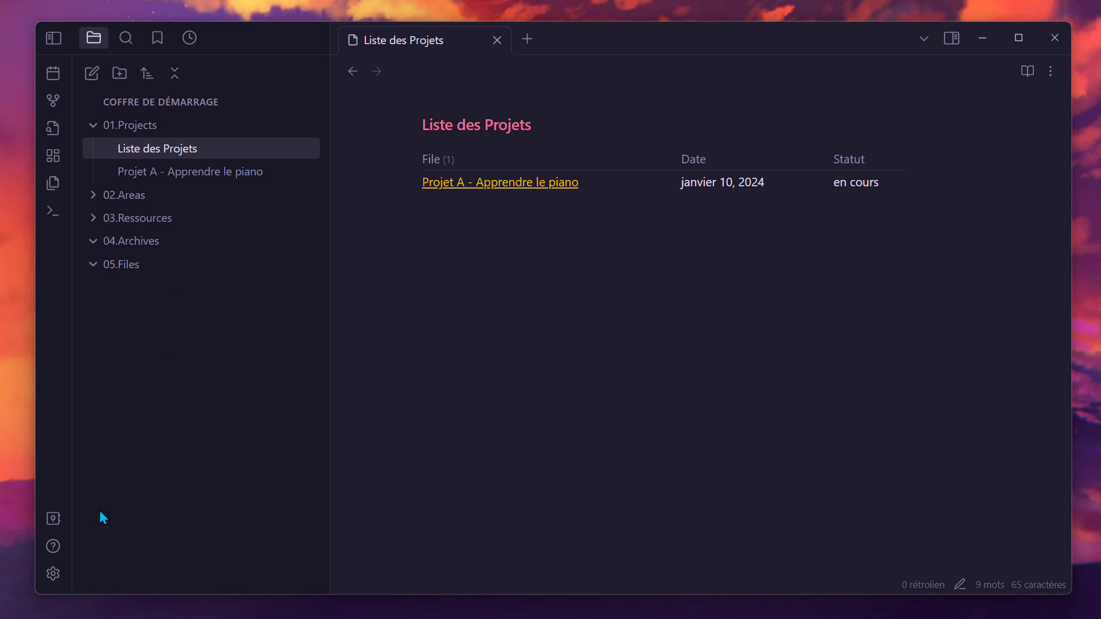
click(51, 577)
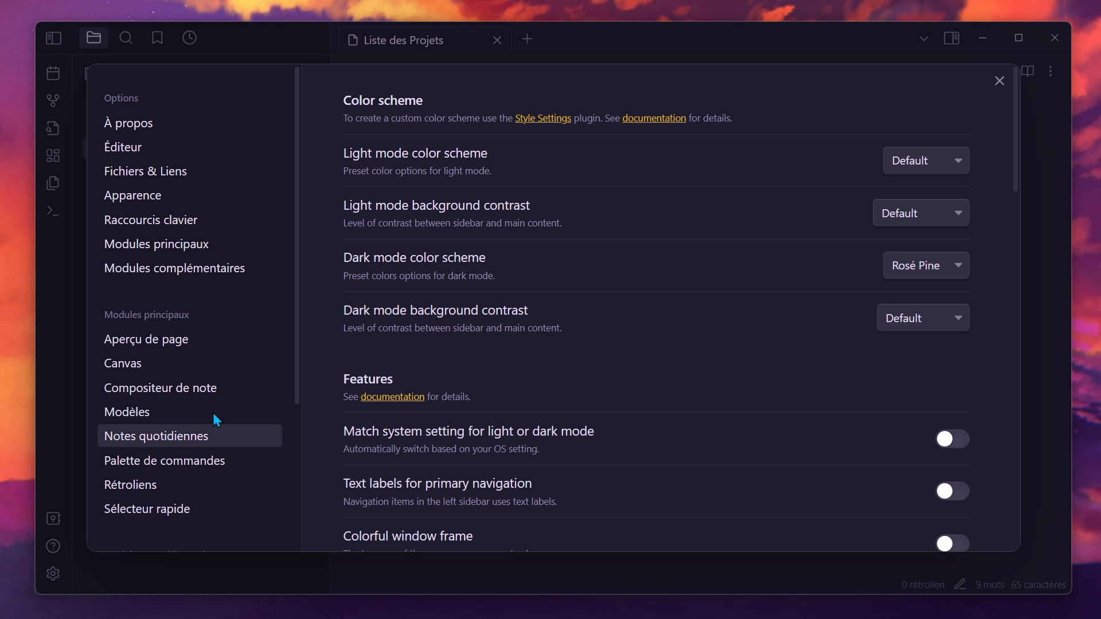
scroll(197, 380, down, 3)
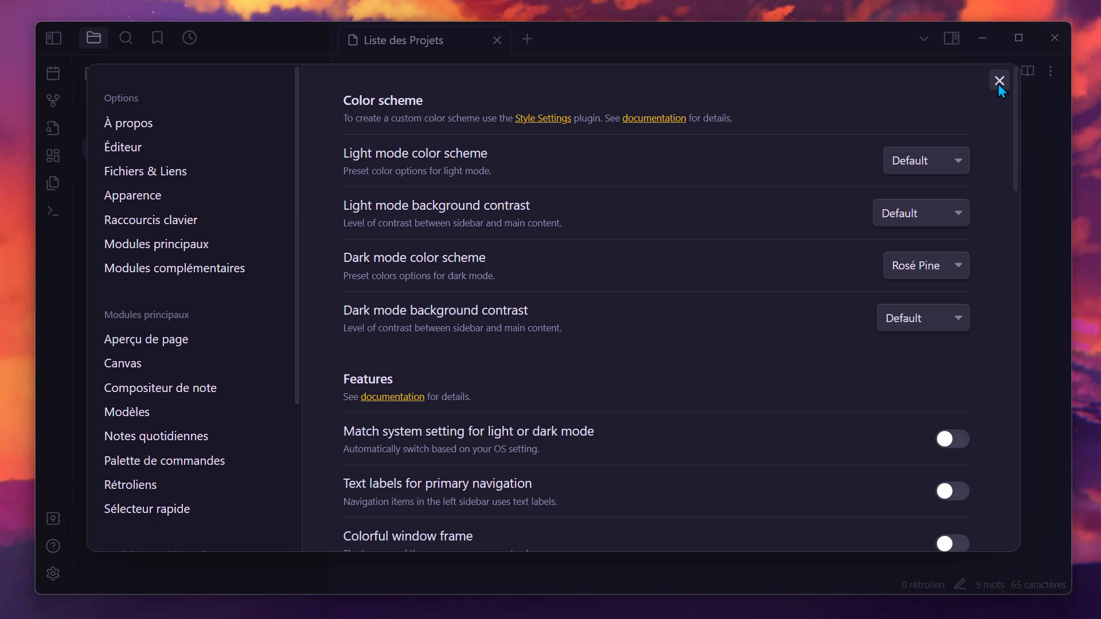
click(998, 81)
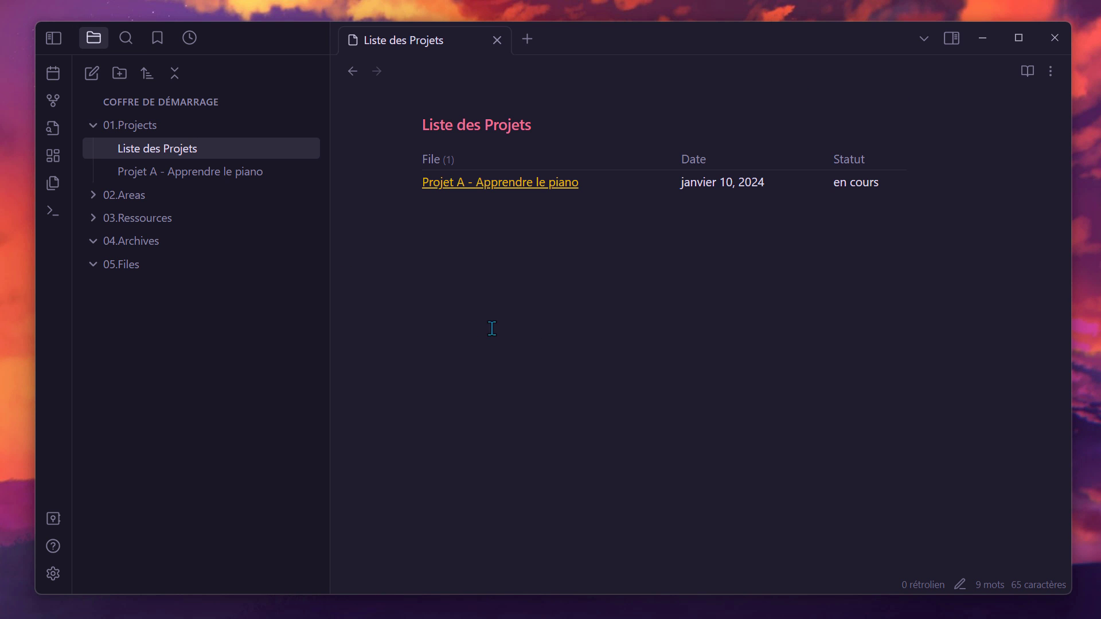
Change the accent colour in the appearance settings to a vivid blue and close the settings
click(54, 582)
drag(302, 266, 302, 455)
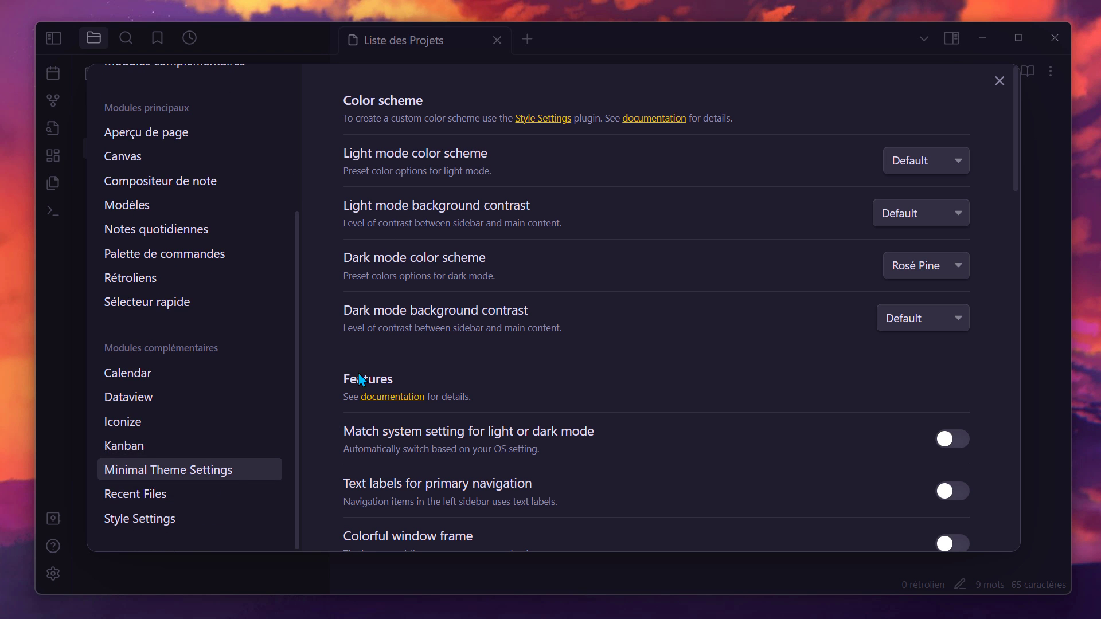
scroll(258, 309, up, 4)
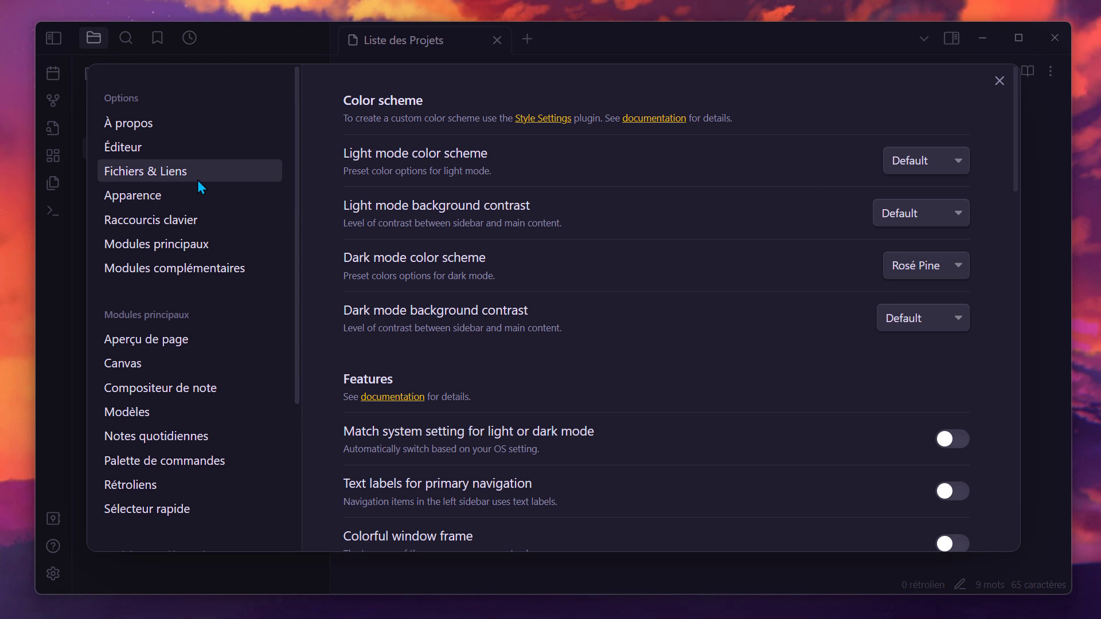
click(197, 193)
click(957, 160)
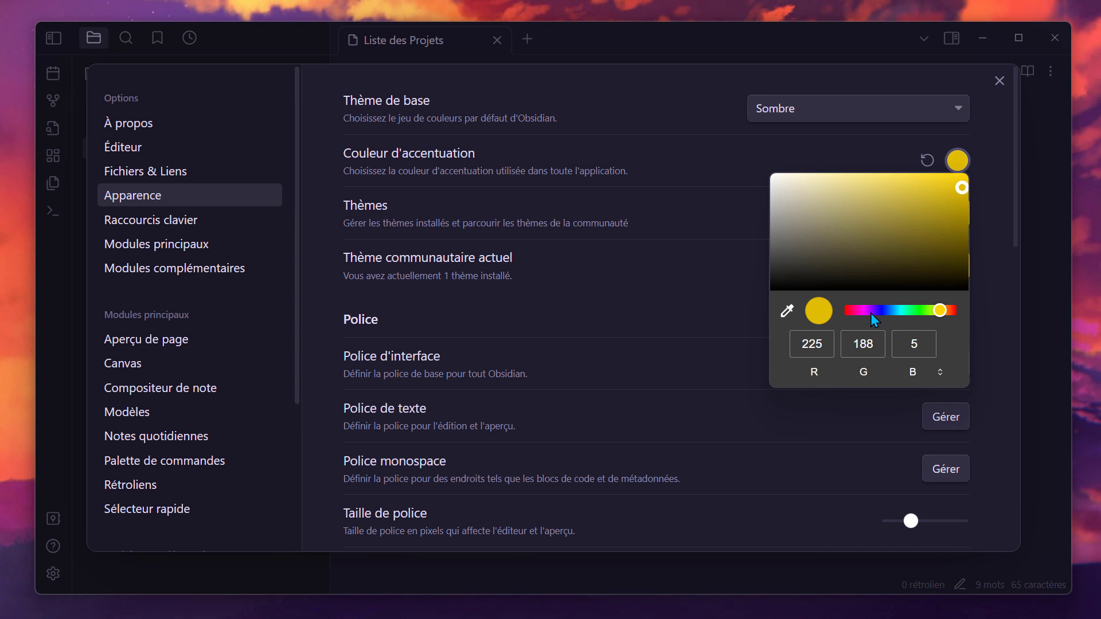
click(858, 311)
click(915, 206)
drag(860, 310, 885, 314)
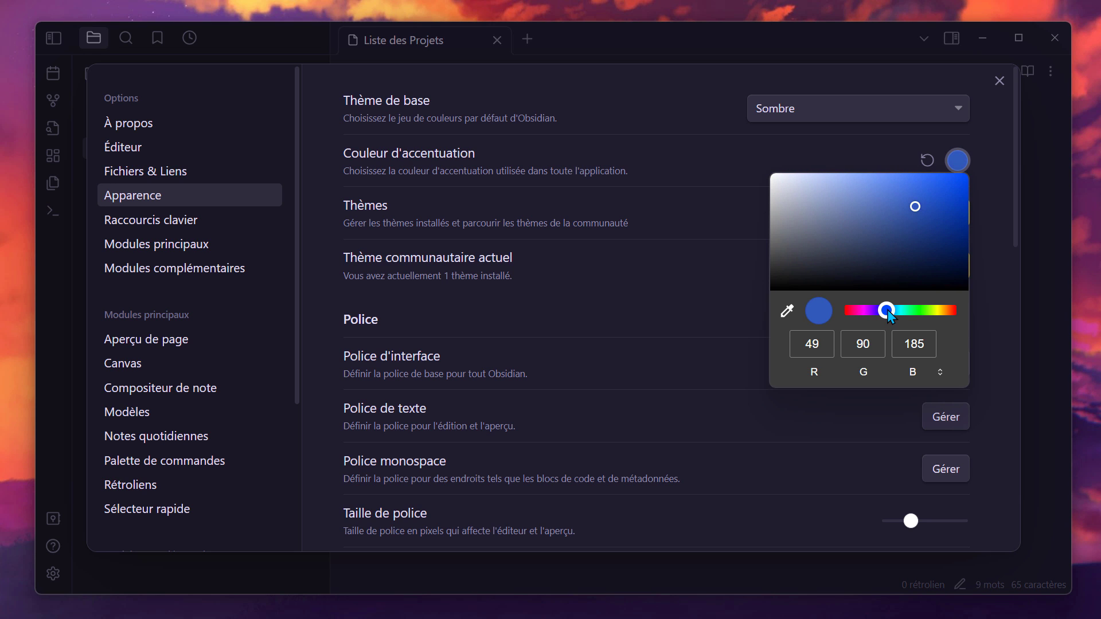
drag(916, 206, 945, 193)
click(1021, 198)
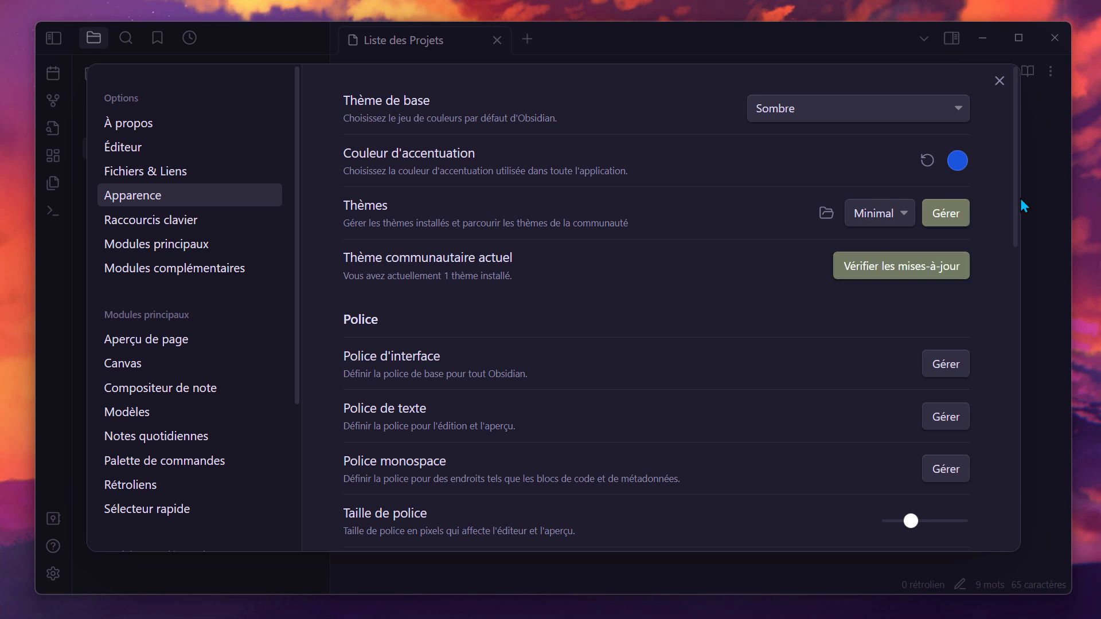
click(1055, 221)
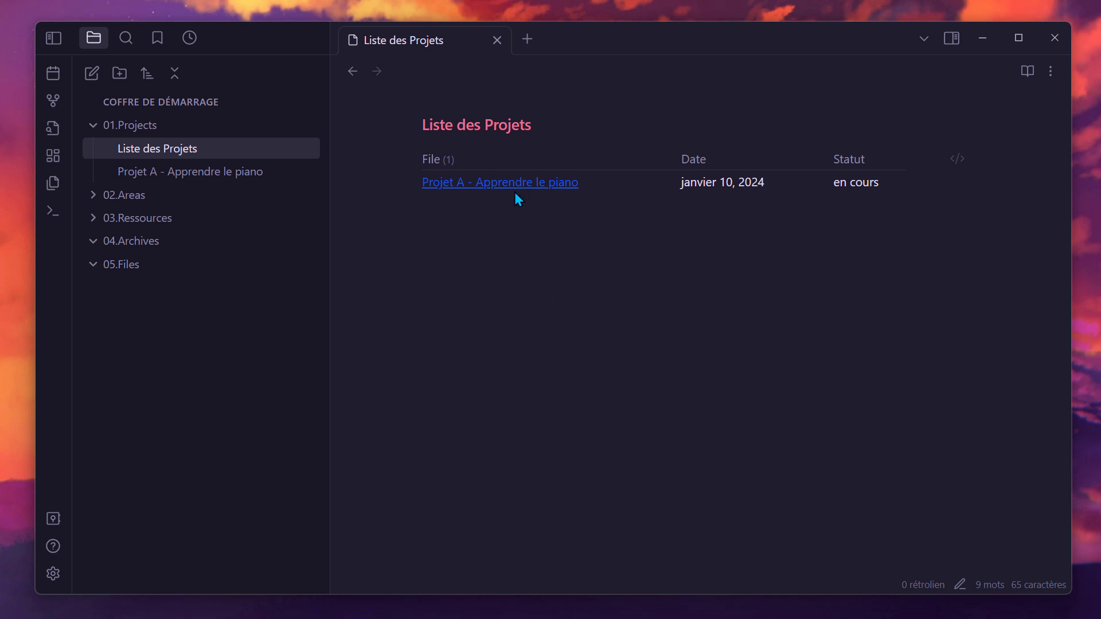
Expand the 02.Areas folder and collapse its Lecture and Journal subfolders
mouse_move(511, 189)
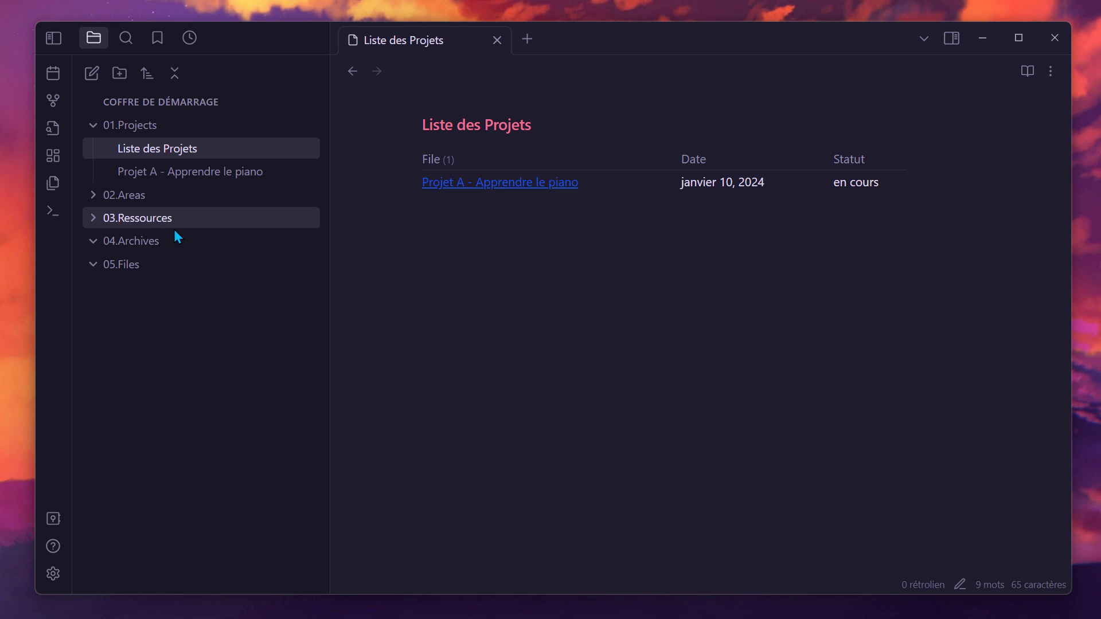
click(172, 195)
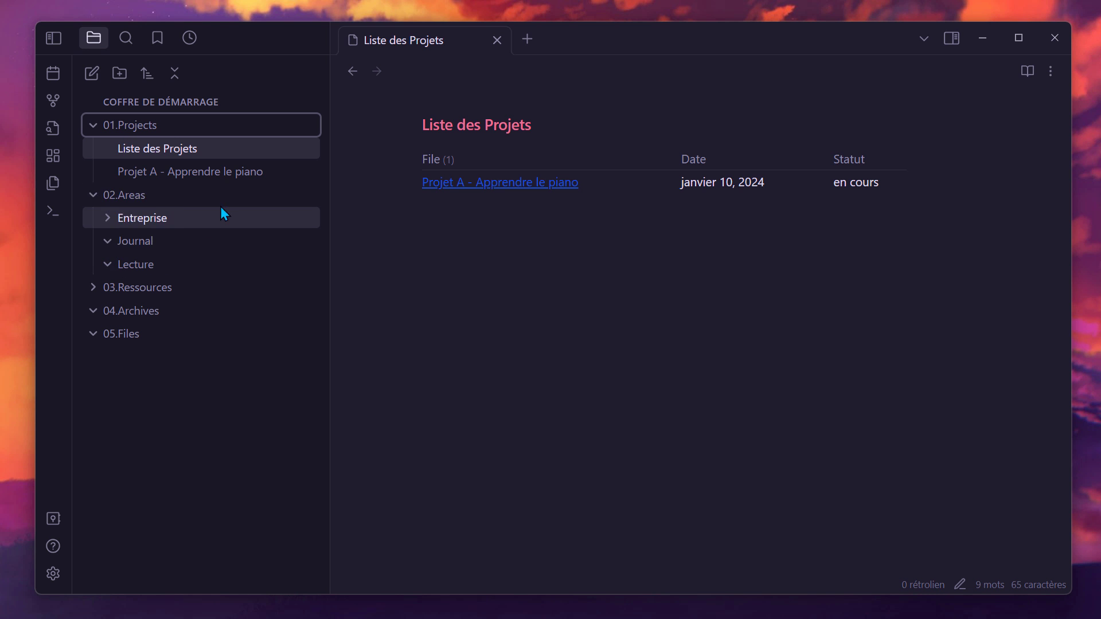
click(156, 268)
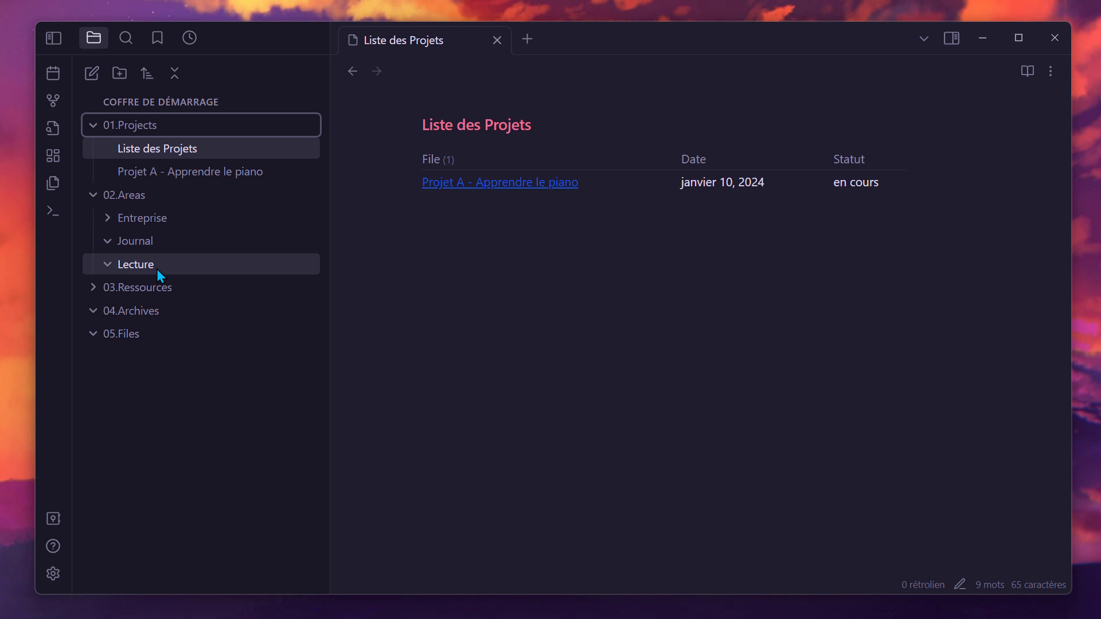
click(178, 246)
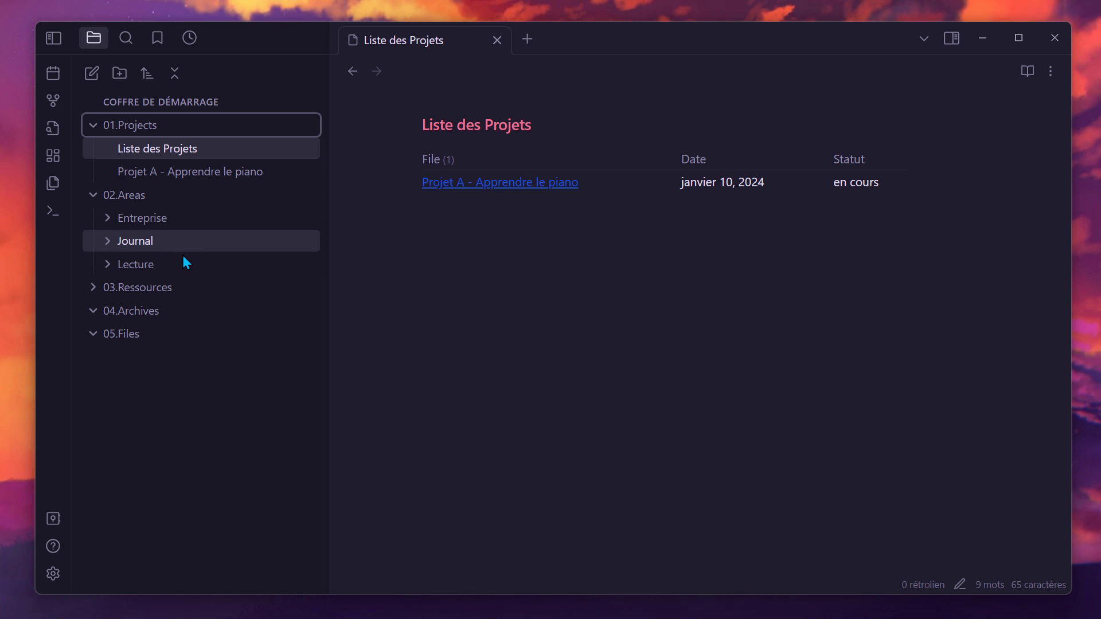
click(226, 241)
Create today's daily note, check it in the Journal folder, and delete it
click(52, 74)
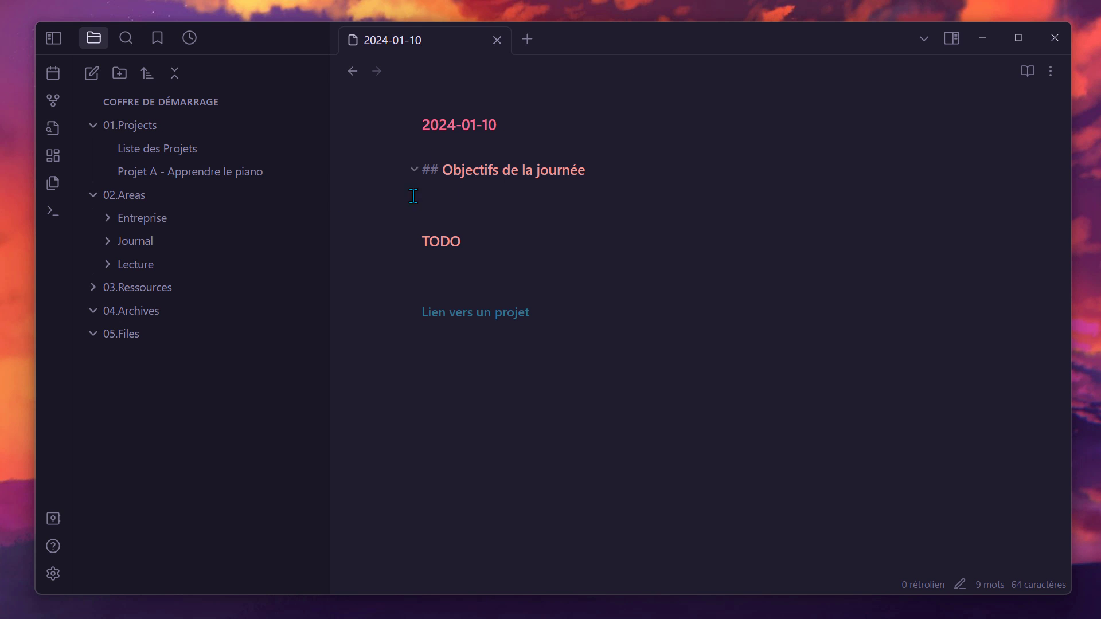
click(174, 245)
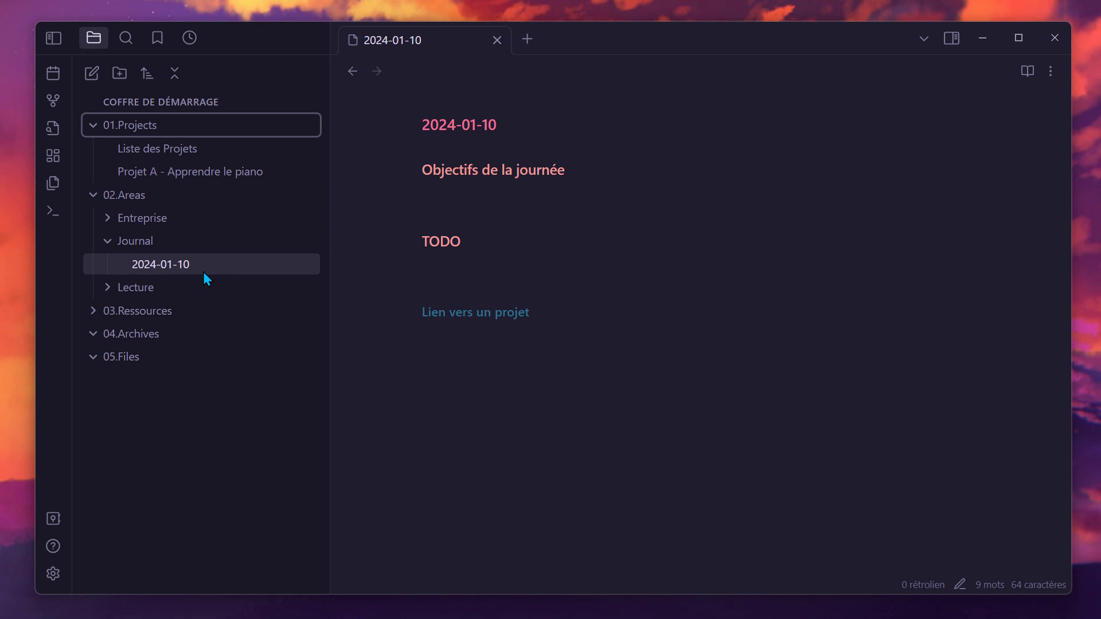
right_click(222, 263)
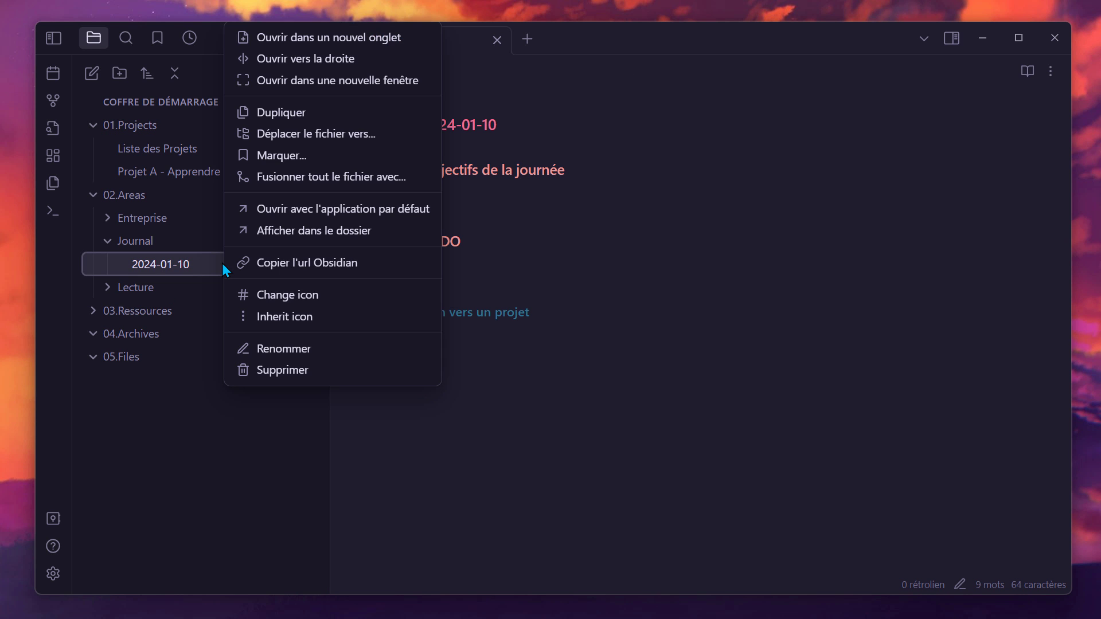
key(Escape)
key(Delete)
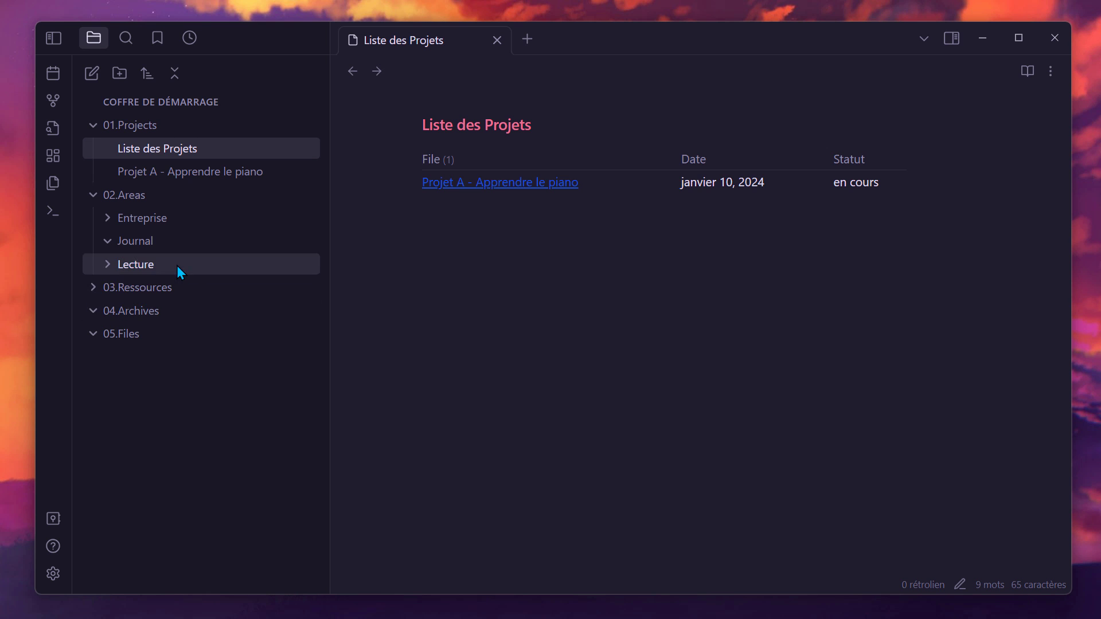
Expand 03.Ressources and its Modèles subfolder and open the "Note du jour" template
click(168, 295)
click(210, 311)
click(242, 335)
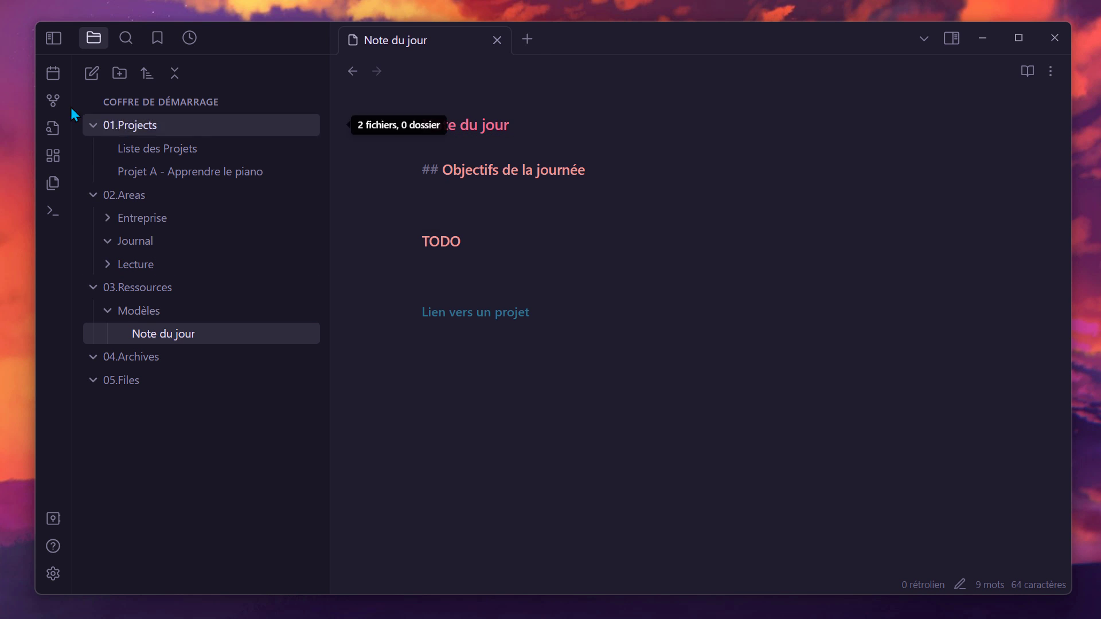
Collapse the Journal subfolder and the 03.Ressources and 02.Areas folders in the file tree
click(160, 244)
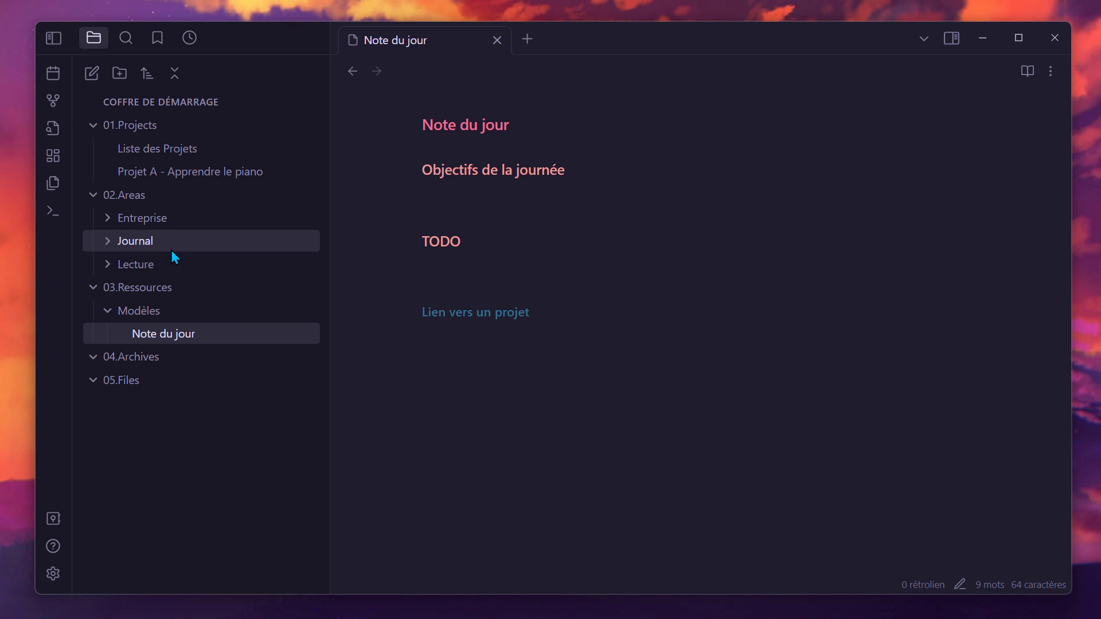
click(173, 289)
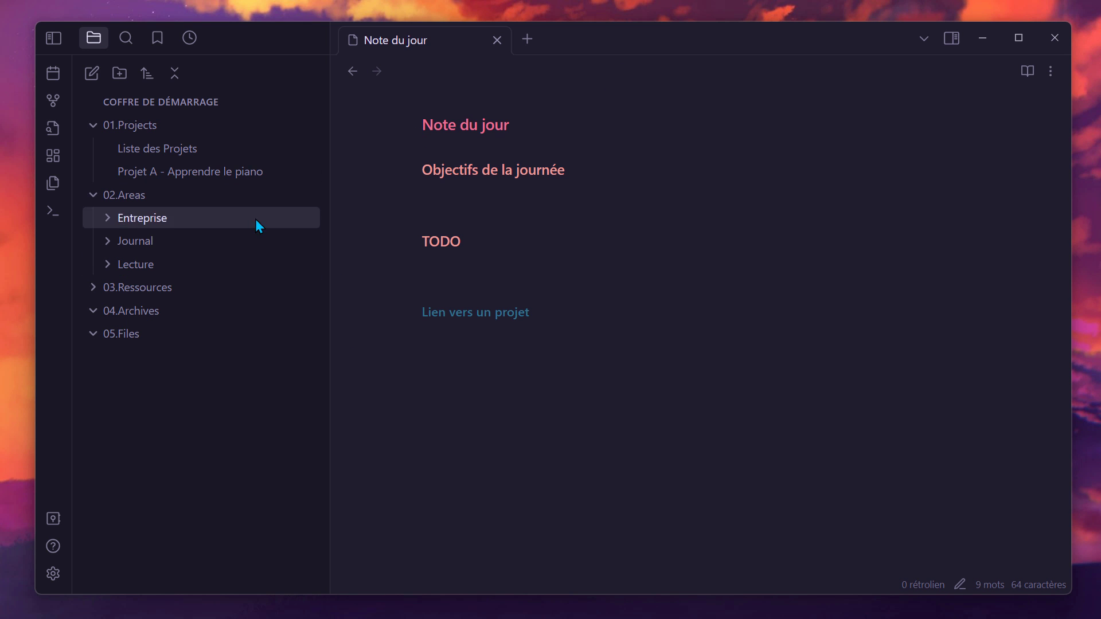
click(233, 196)
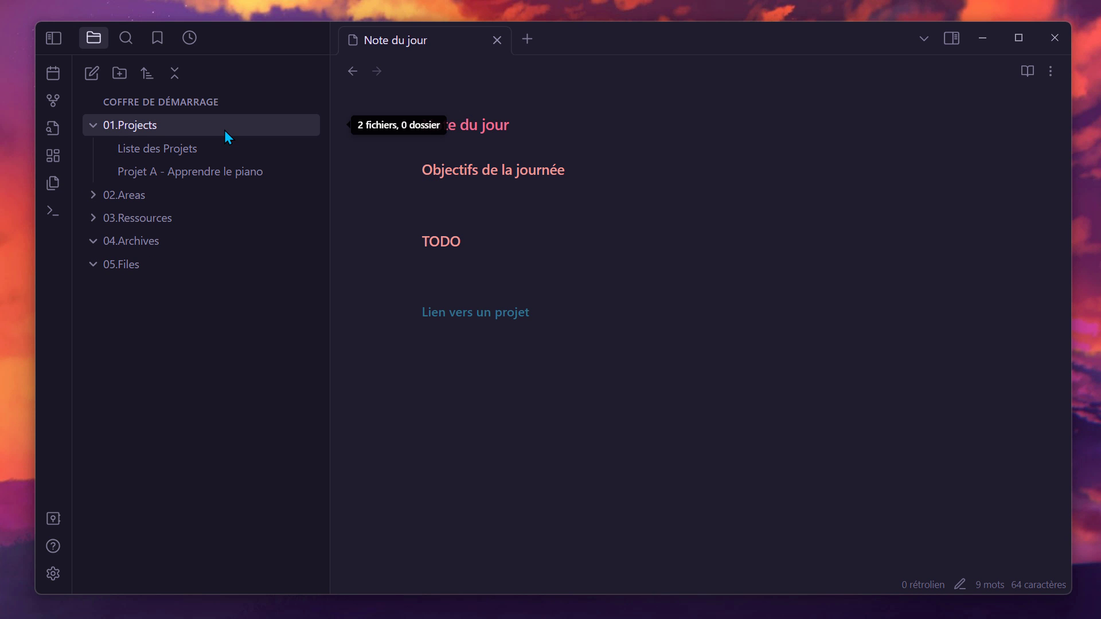
Delete the "Projet A - Apprendre le piano" note from 01.Projects and open the "Liste des Projets" note
right_click(246, 178)
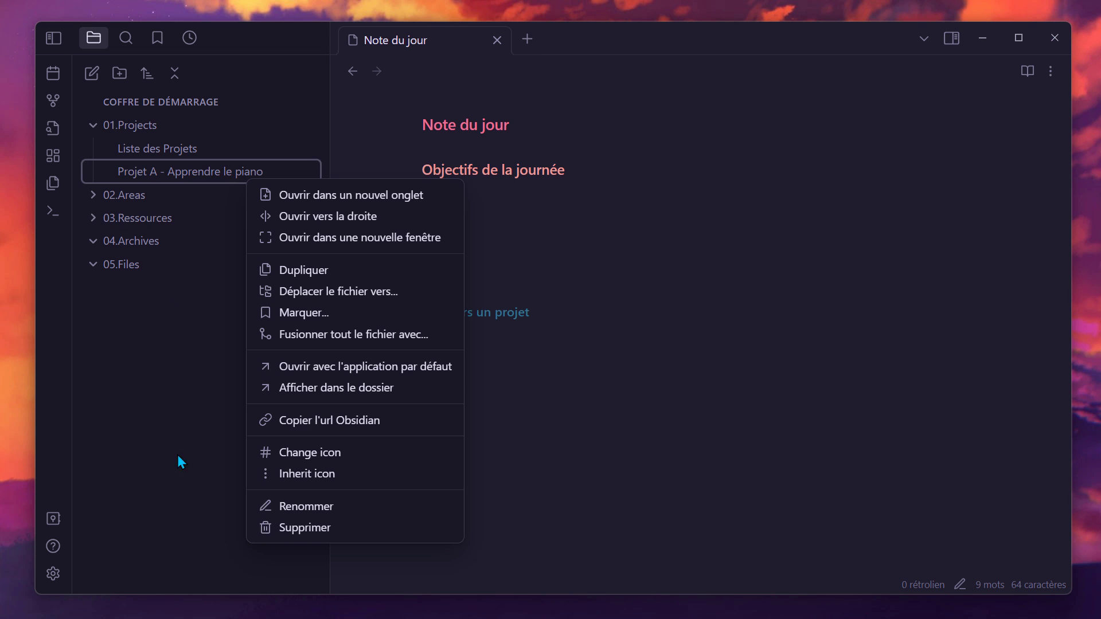
click(270, 532)
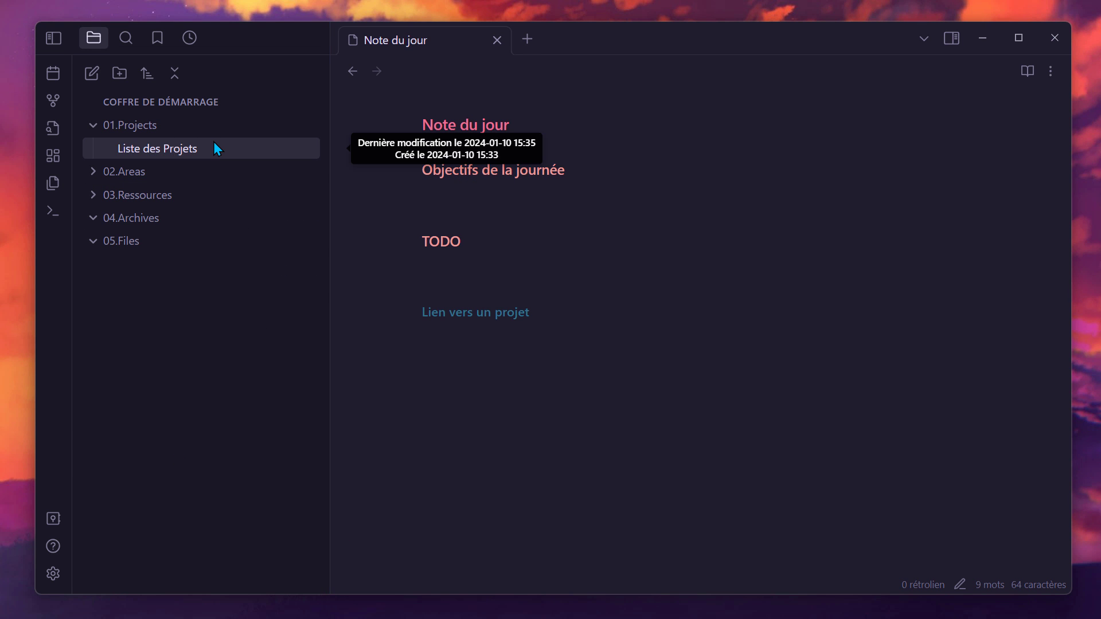
click(213, 144)
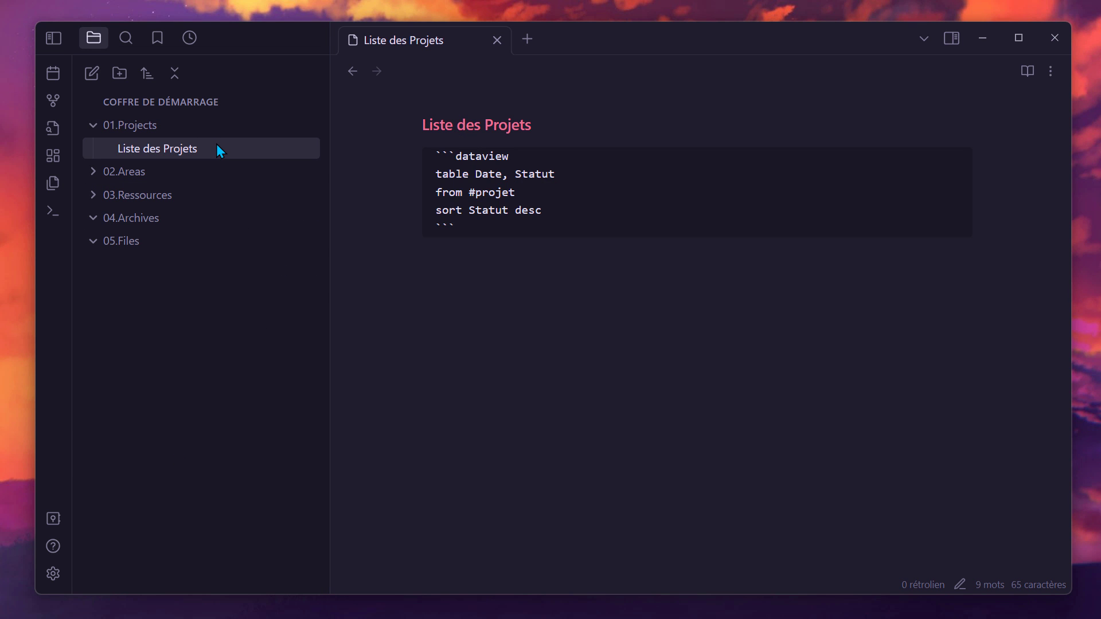